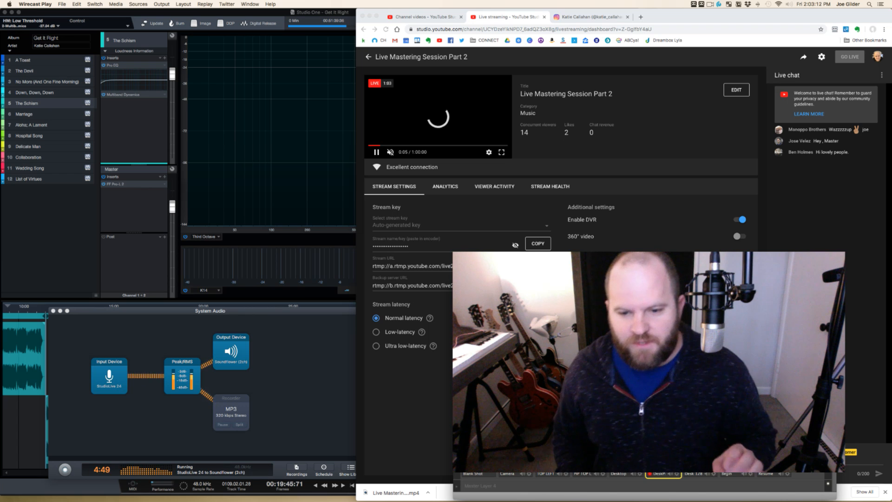
# Switch to the YouTube live dashboard and check the playback settings of the stream preview player
pyautogui.click(219, 13)
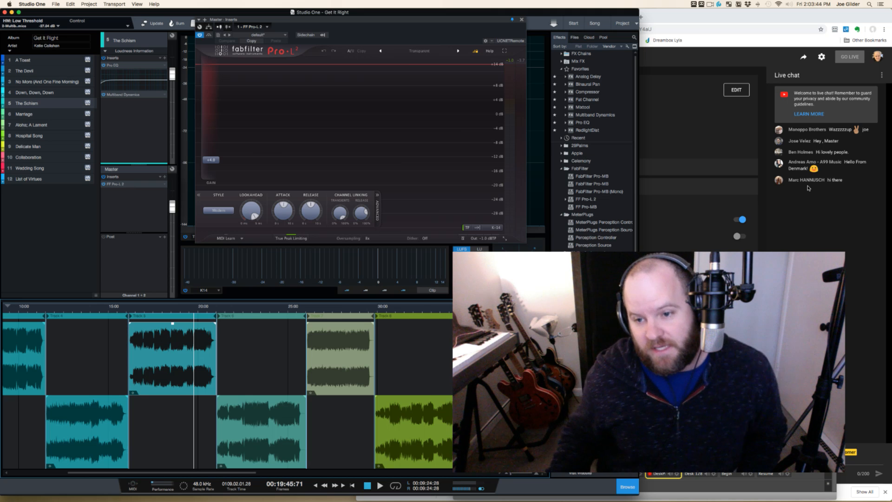
pyautogui.click(810, 213)
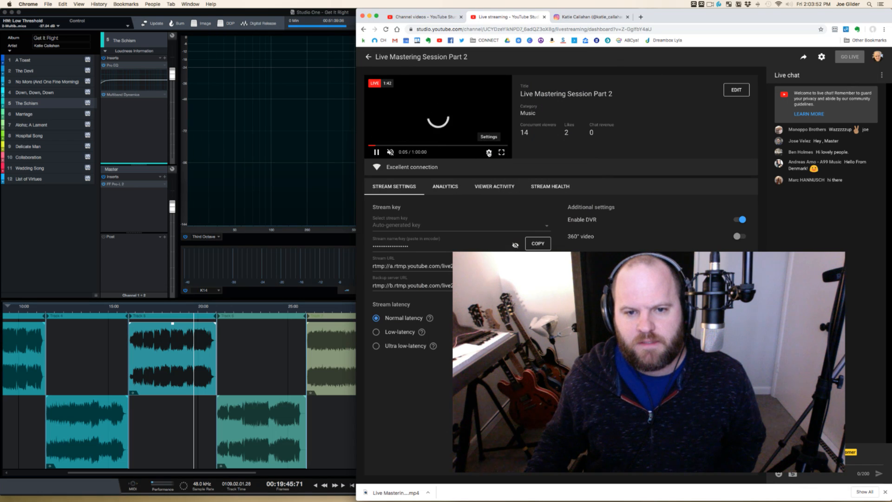
pyautogui.click(488, 153)
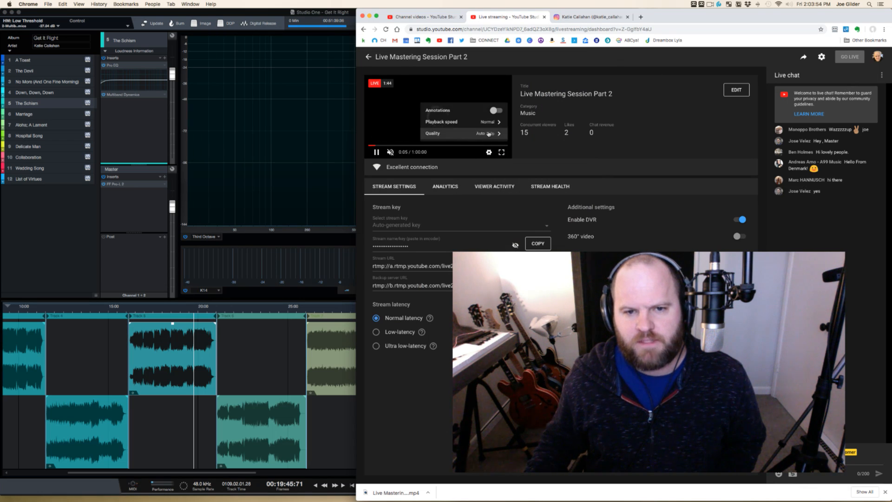
pyautogui.click(581, 156)
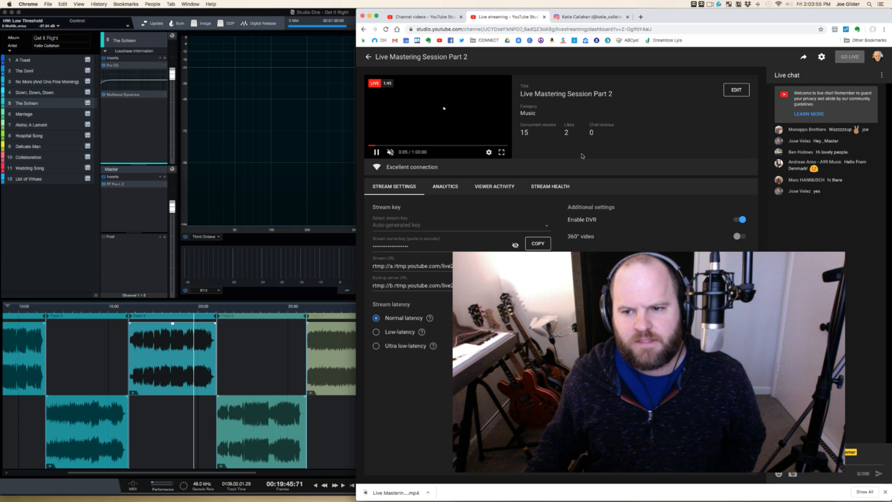
# Switch to Studio One and audition The Schism from about 18:41 on the timeline
pyautogui.click(225, 12)
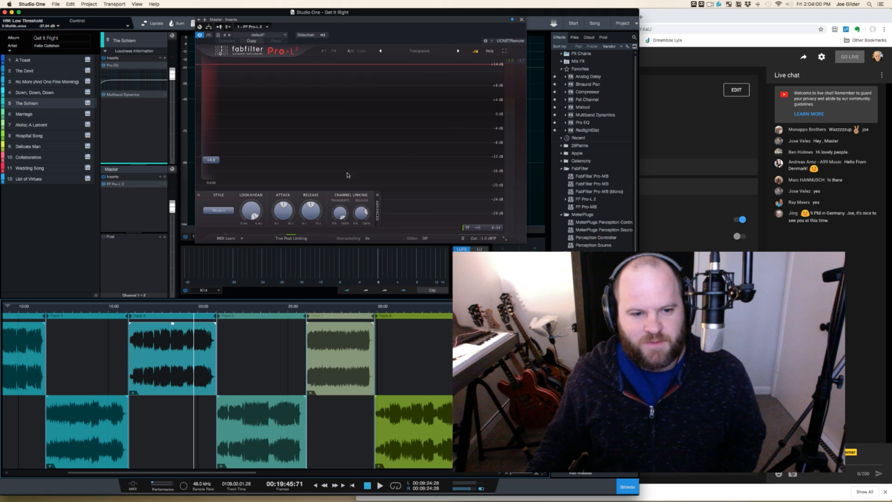
pyautogui.hscroll(-5, 184, 342)
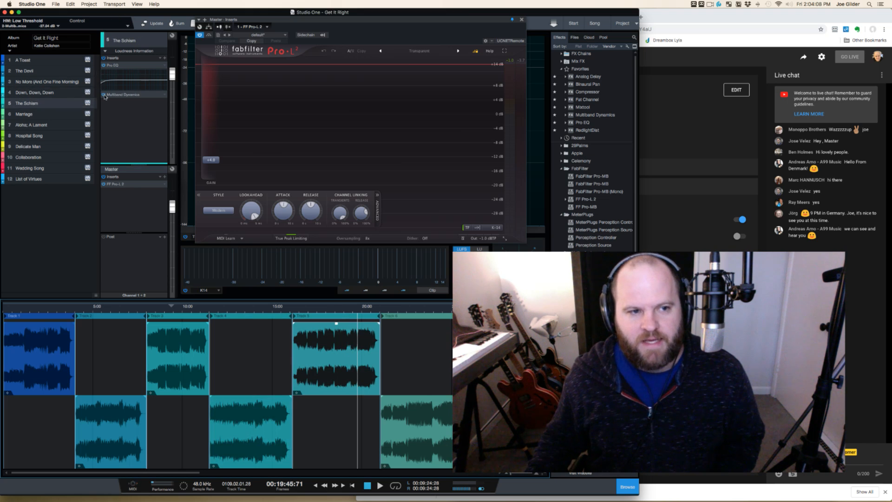
pyautogui.click(335, 308)
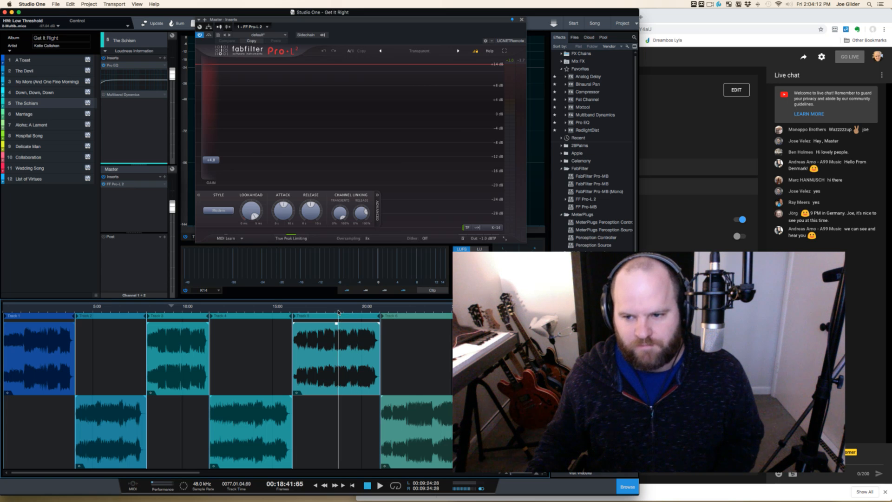
pyautogui.press('space')
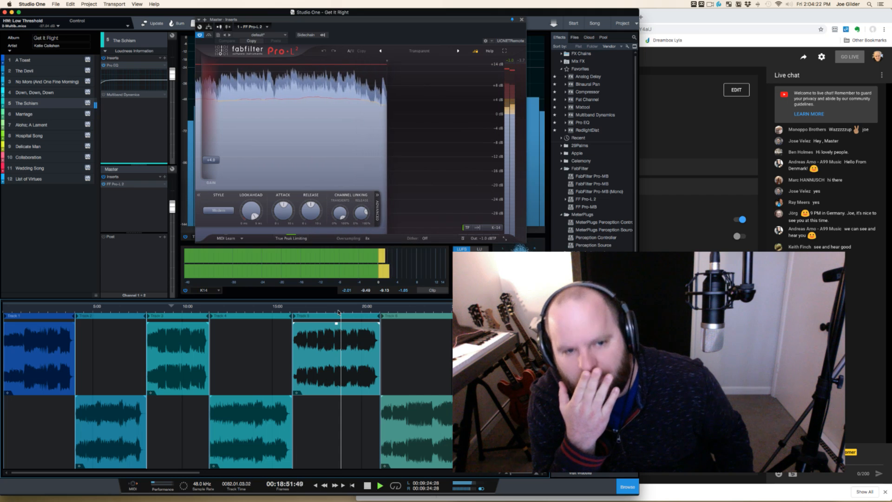
pyautogui.press('space')
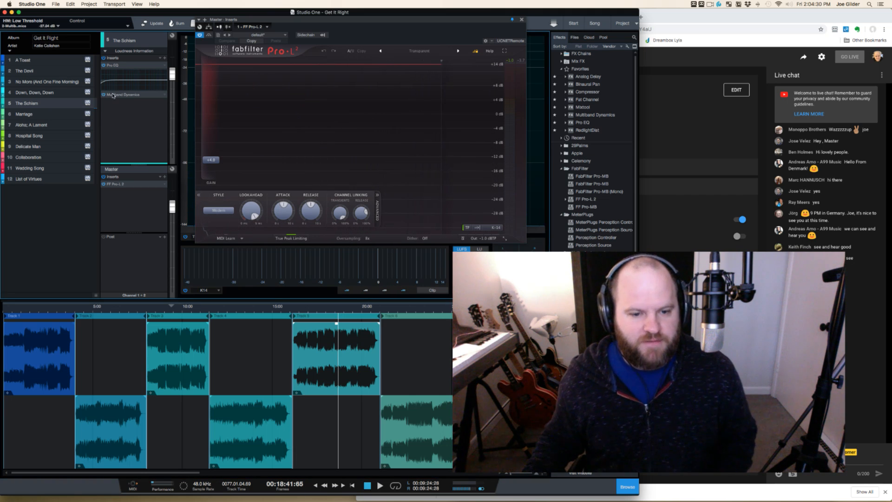
# Open the Multiband Dynamics insert on The Schism and inspect its Mid, High and High Mid bands
pyautogui.click(111, 95)
pyautogui.moveTo(534, 86); pyautogui.dragTo(285, 66)
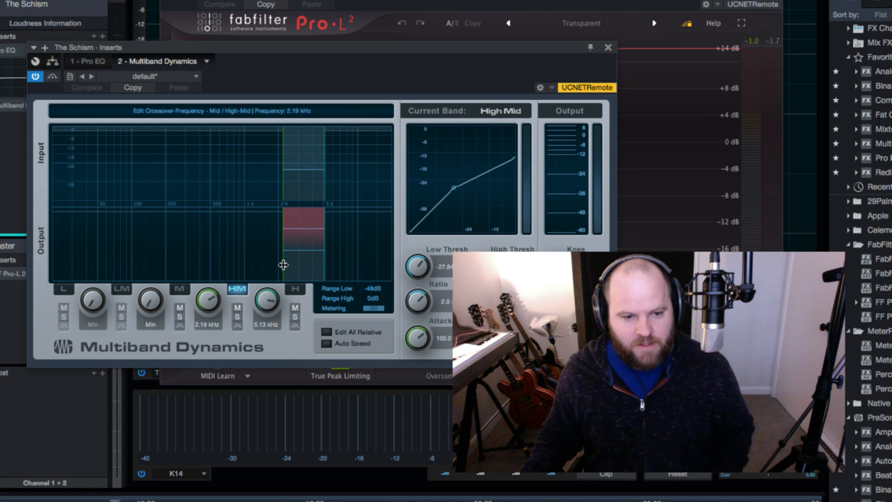
pyautogui.click(227, 230)
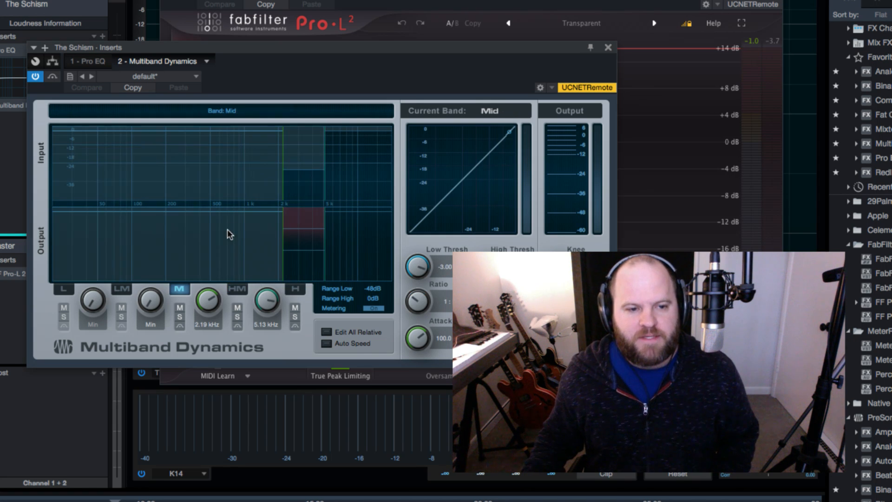
pyautogui.click(348, 171)
pyautogui.click(299, 179)
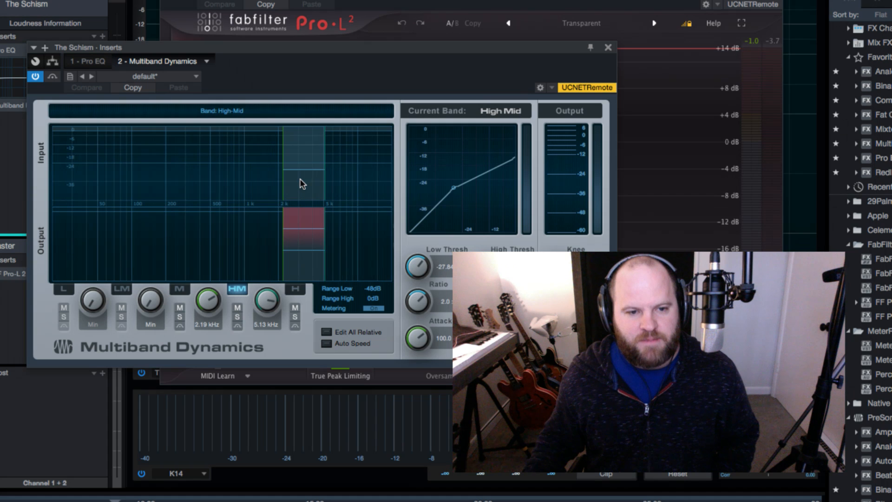
# Listen to The Schism with the High Mid band soloed, and again with the solo switched off
pyautogui.click(237, 317)
pyautogui.press('space')
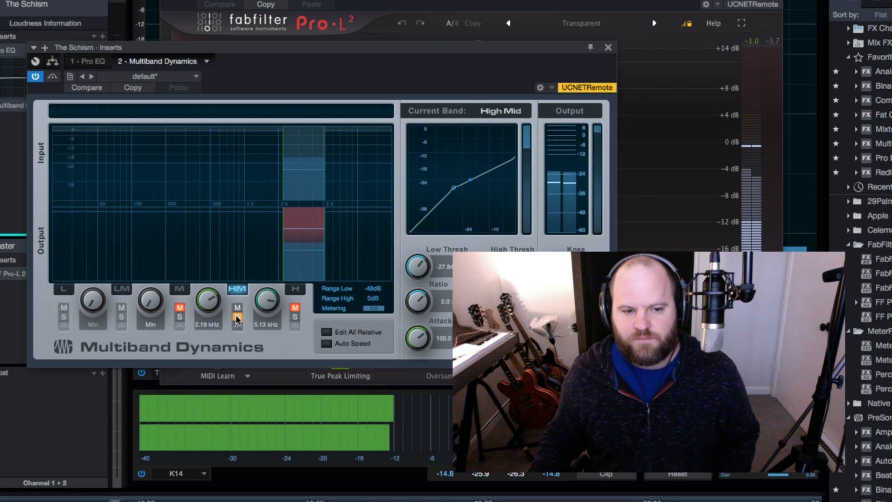
pyautogui.click(237, 317)
pyautogui.press('space')
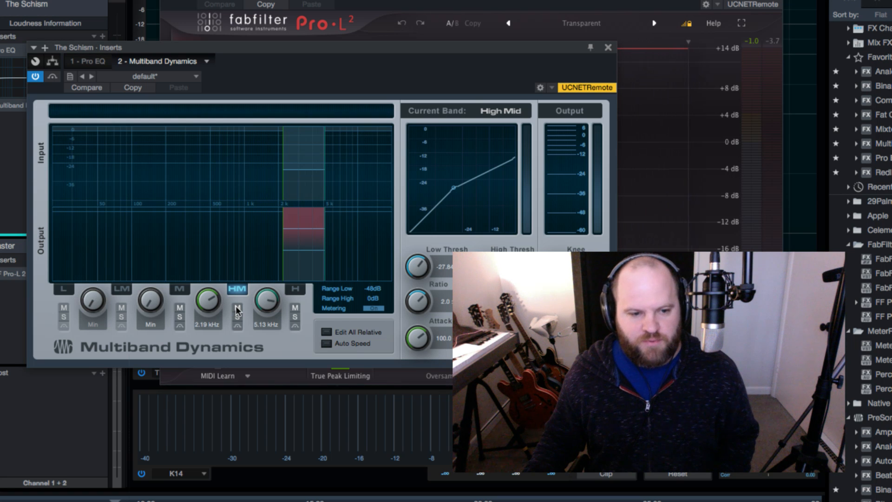
pyautogui.press('space')
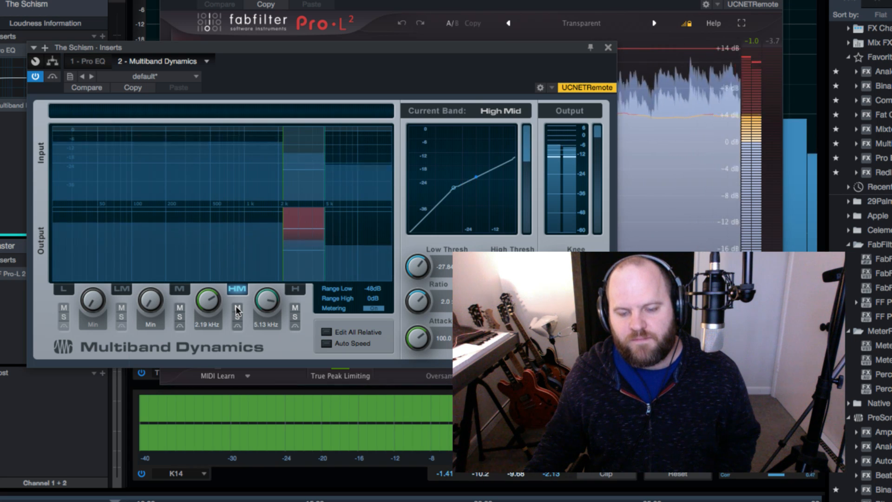
pyautogui.press('space')
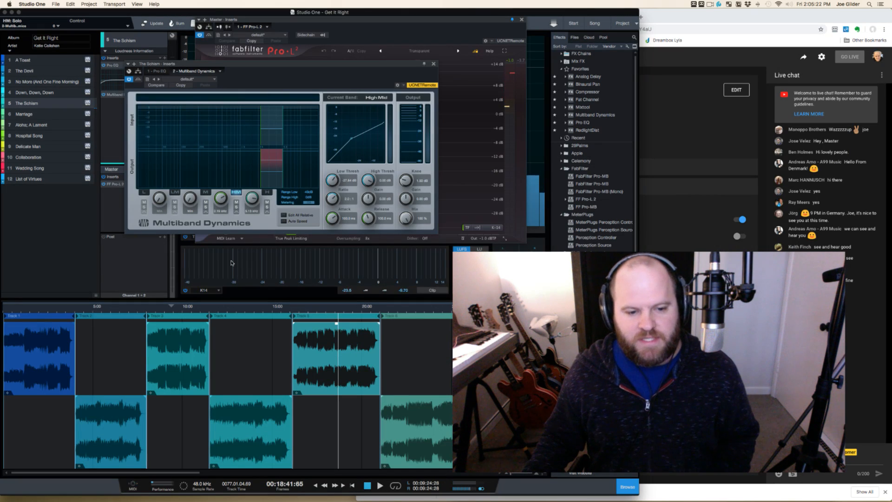
# Audition several sections of The Schism, starting playback at about 19:19 and jumping to about 17:19 and 20:19
pyautogui.scroll(5, 348, 357)
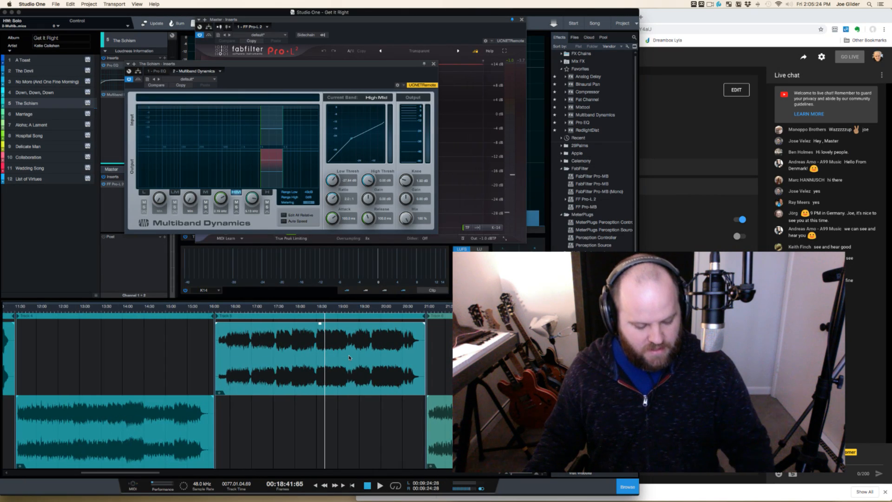
pyautogui.scroll(3, 349, 357)
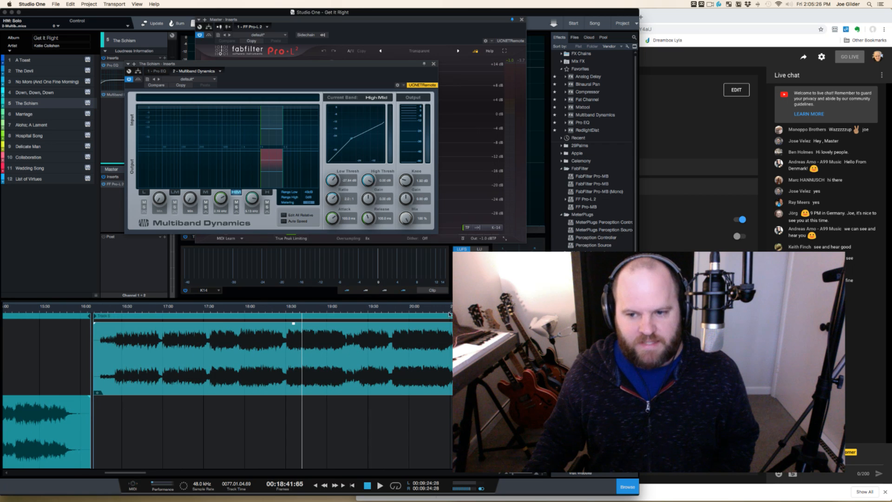
pyautogui.click(353, 314)
pyautogui.press('space')
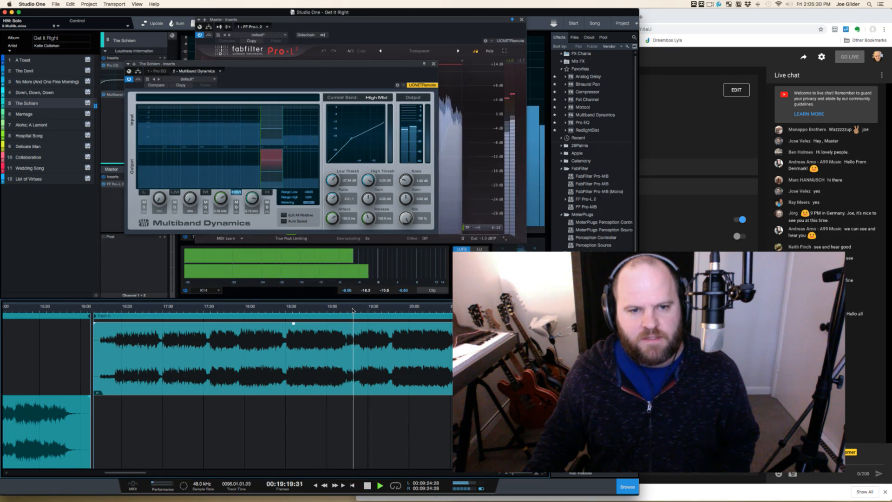
pyautogui.click(190, 310)
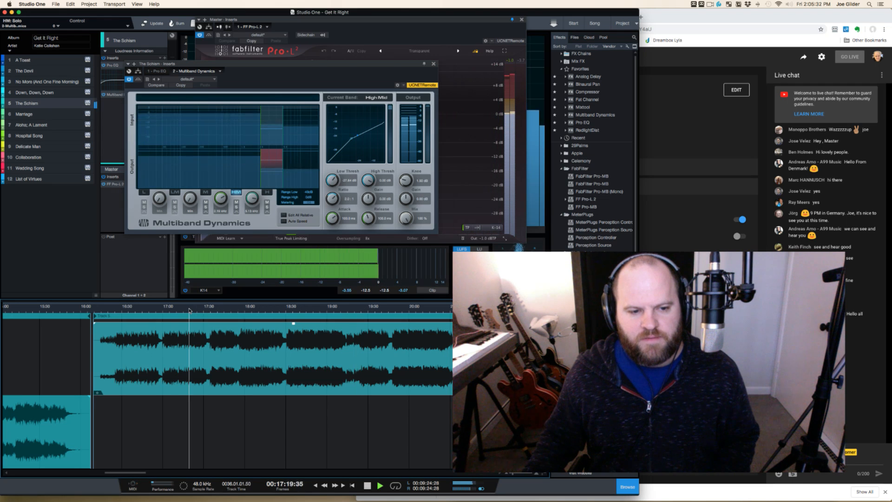
pyautogui.click(434, 312)
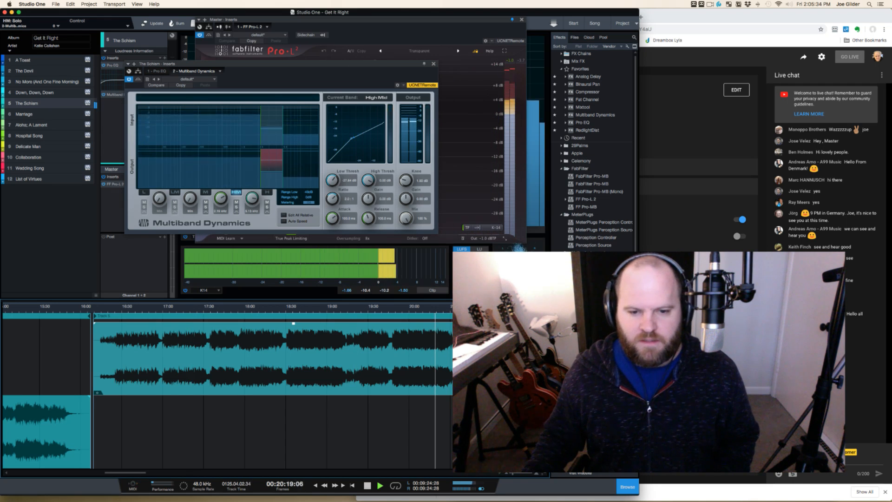
pyautogui.click(457, 311)
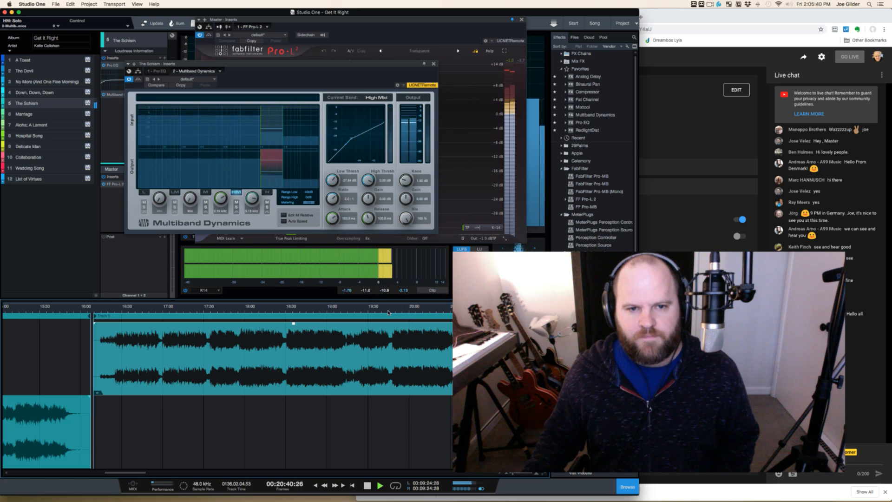
pyautogui.press('space')
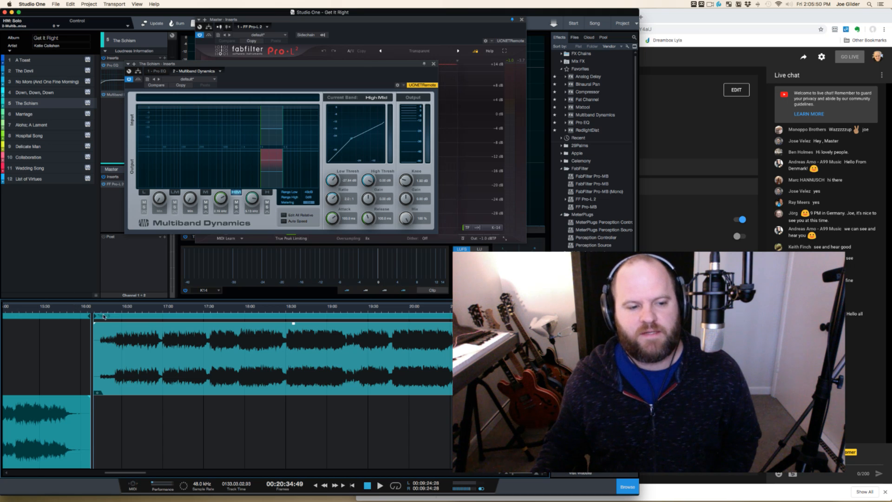
# Listen to the intro of The Schism from about 16:15, stopping and restarting playback once
pyautogui.press('space')
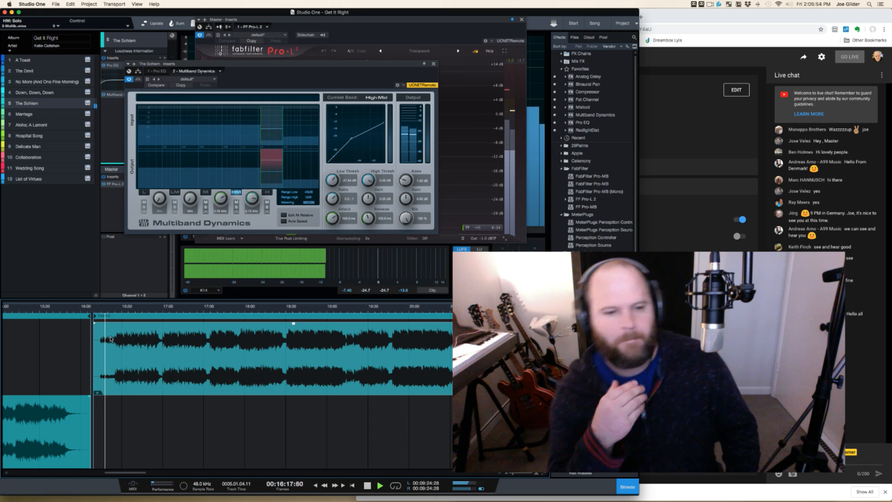
pyautogui.press('space')
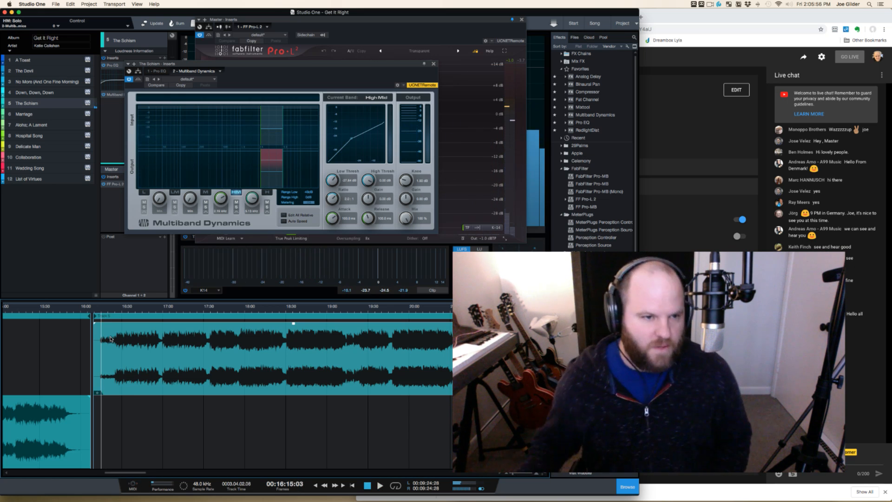
pyautogui.press('space')
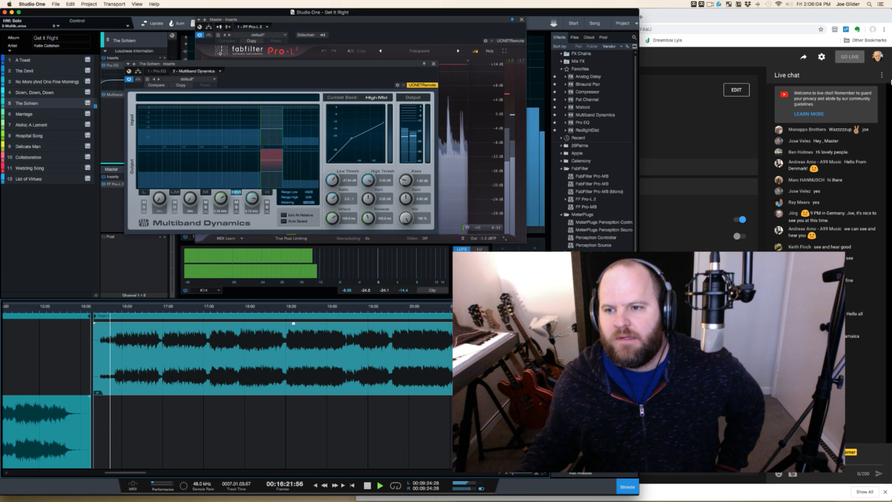
# Pop out the YouTube live chat into its own window, place it beside the Studio One window and make it taller
pyautogui.click(881, 76)
pyautogui.click(881, 75)
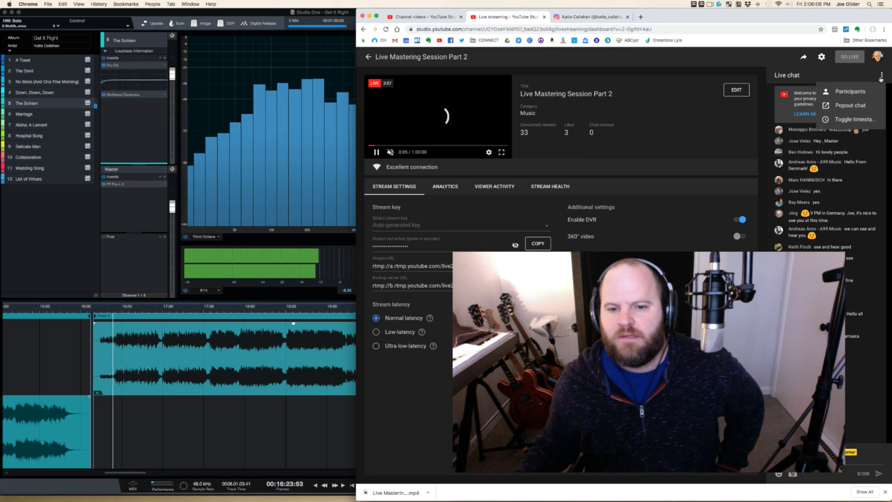
pyautogui.click(850, 104)
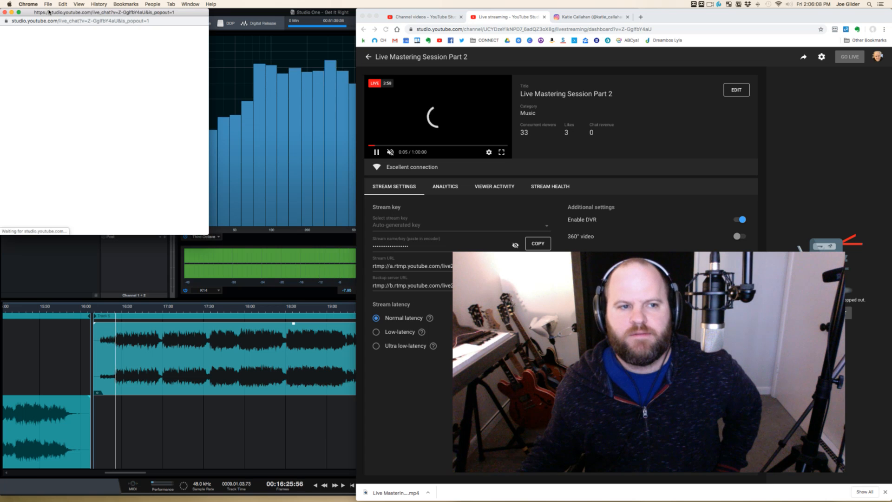
pyautogui.moveTo(45, 17); pyautogui.dragTo(729, 11)
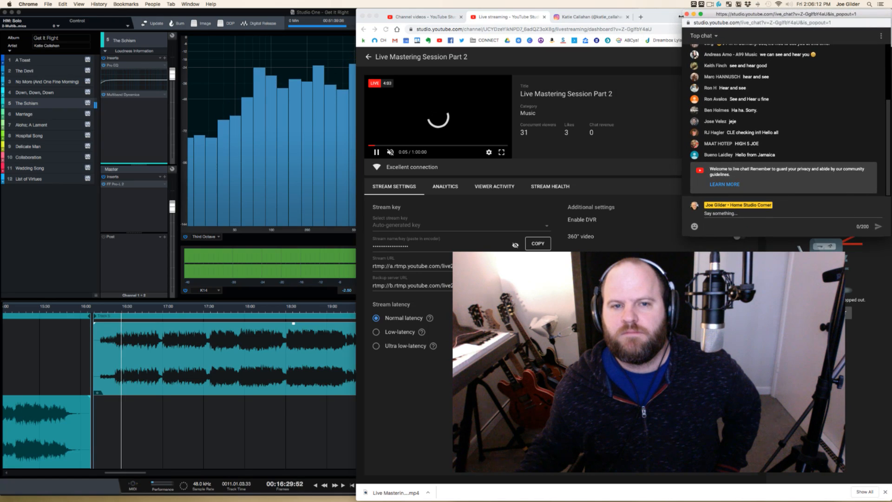
pyautogui.click(308, 13)
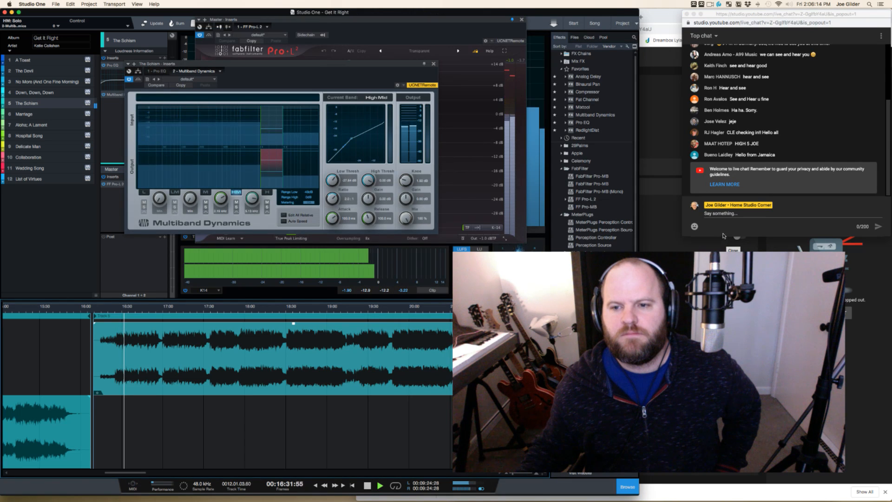
pyautogui.click(724, 235)
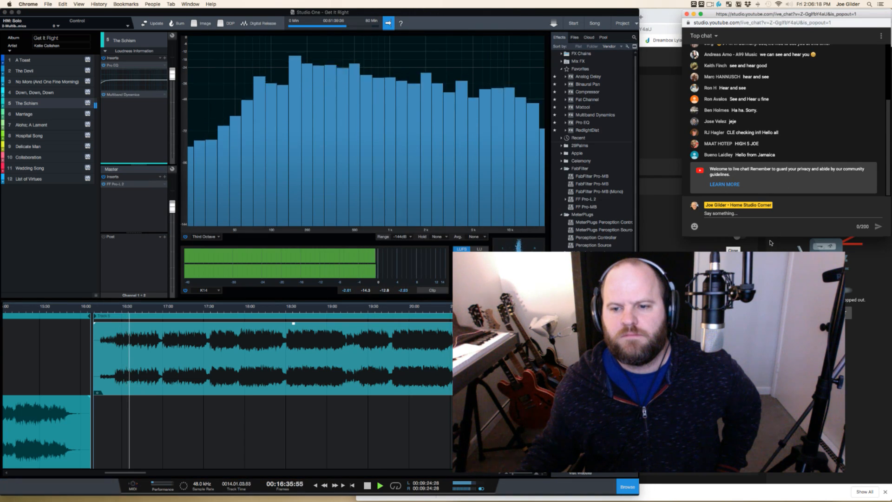
pyautogui.moveTo(768, 236); pyautogui.dragTo(769, 259)
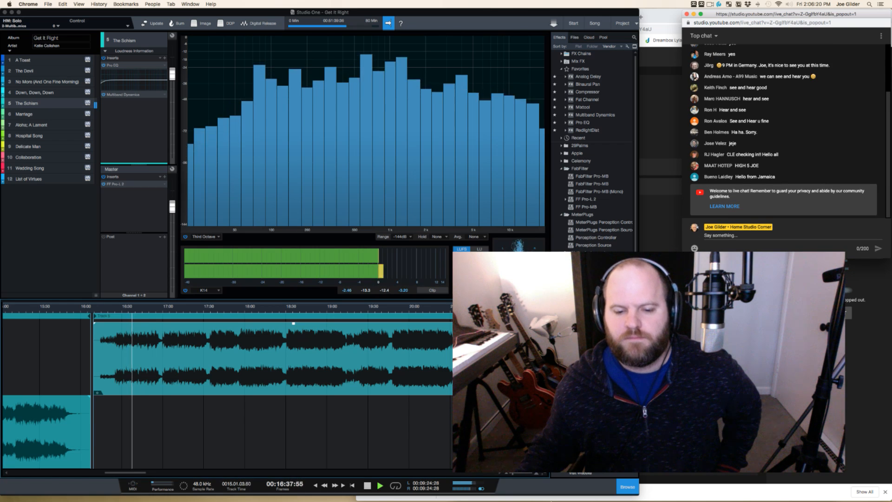
# Return to Studio One and stop the playback of The Schism
pyautogui.click(409, 485)
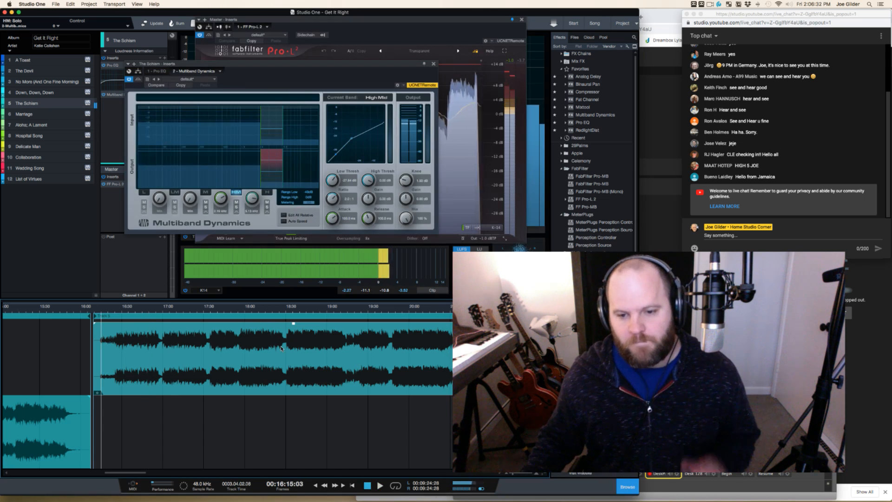
pyautogui.press('space')
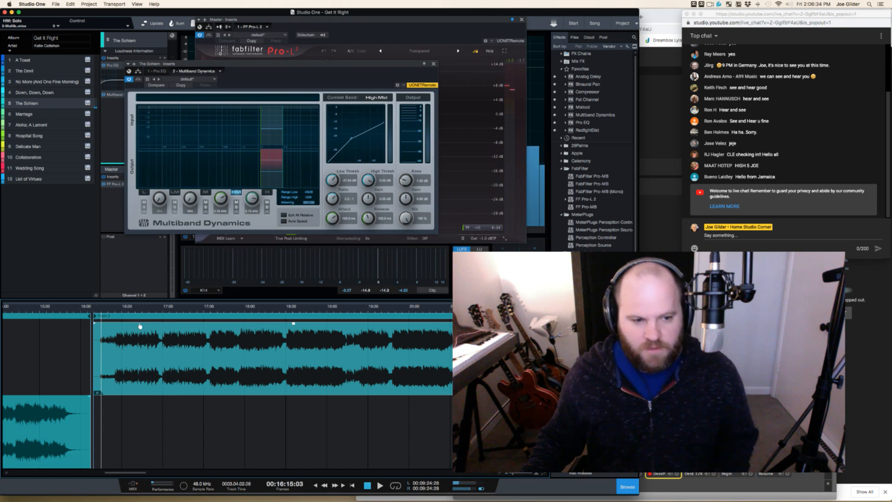
pyautogui.scroll(4, 186, 346)
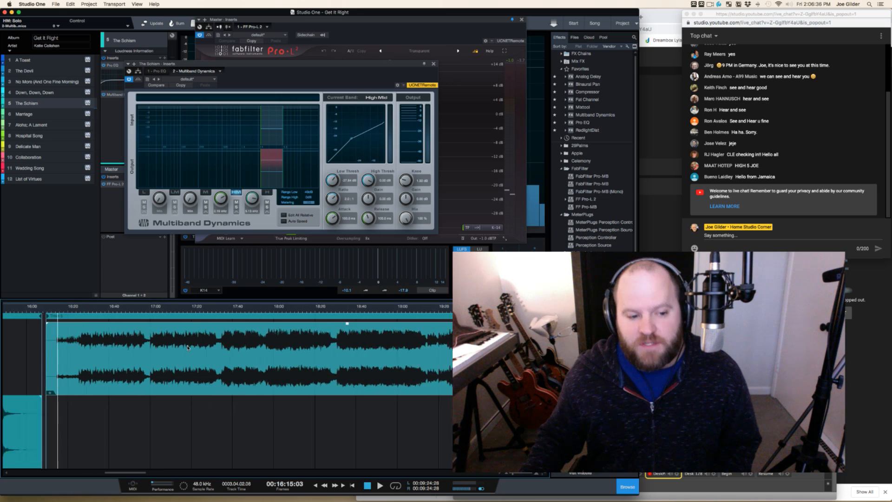
# Audition The Schism from its start at about 16:15 and from about 18:32, and stop playback
pyautogui.press('space')
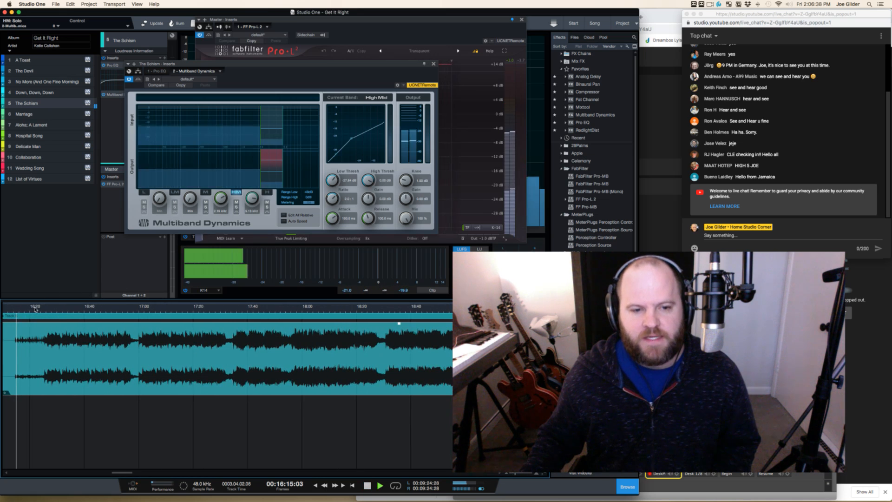
pyautogui.press('space')
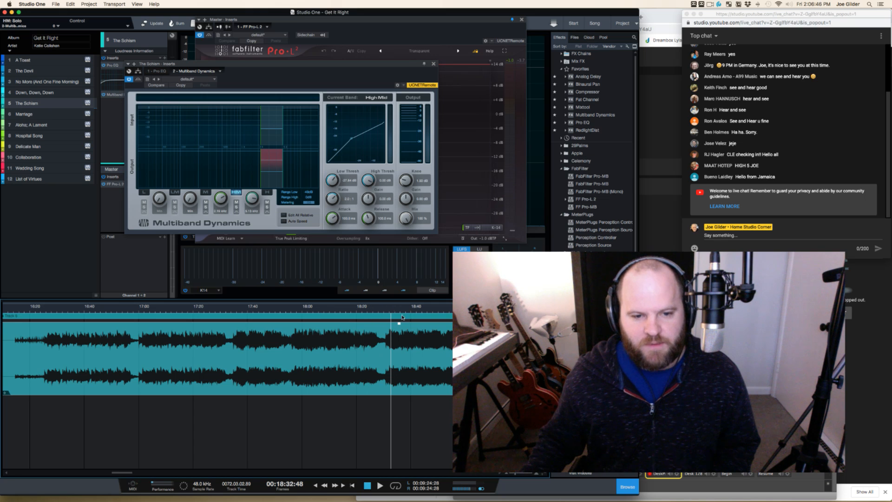
pyautogui.press('space')
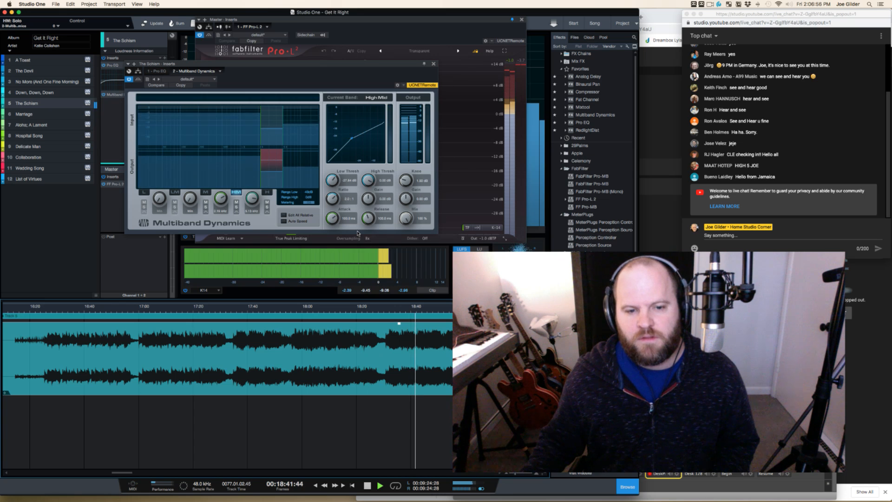
pyautogui.press('space')
# Raise The Schism's volume slightly, audition it from about 18:32, 16:15 and 16:28, and save the project
pyautogui.moveTo(285, 67); pyautogui.dragTo(370, 65)
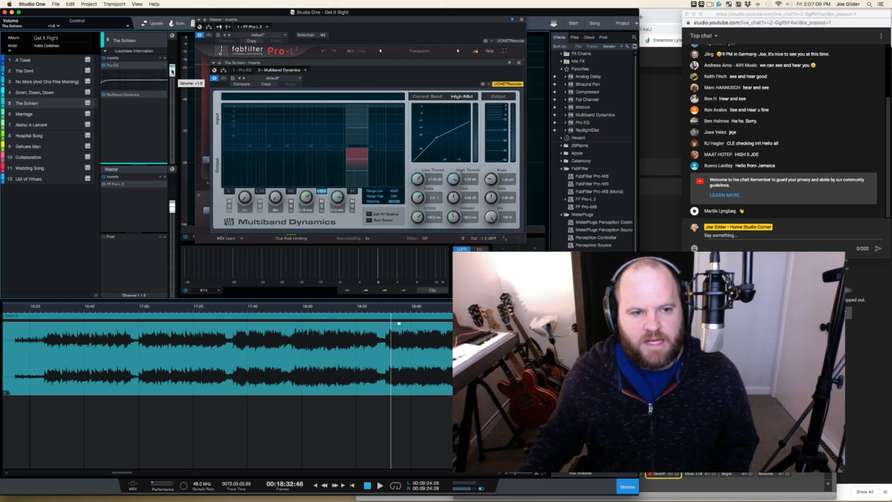
pyautogui.press('space')
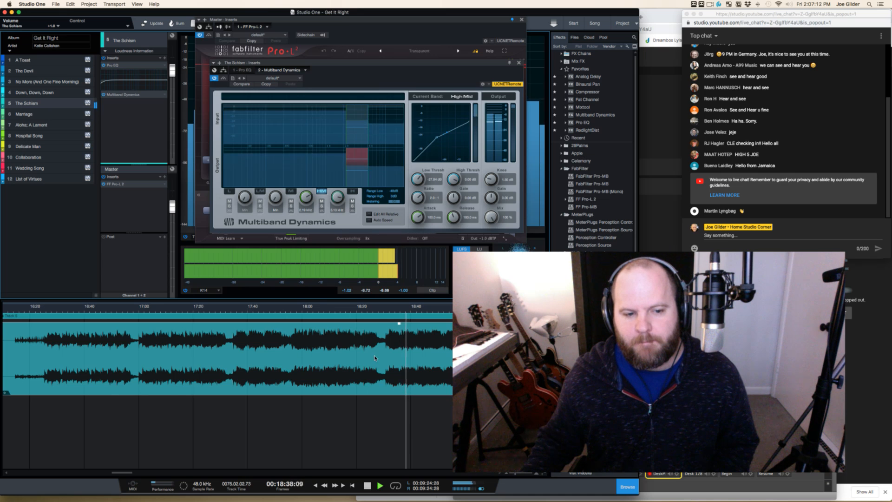
pyautogui.click(18, 311)
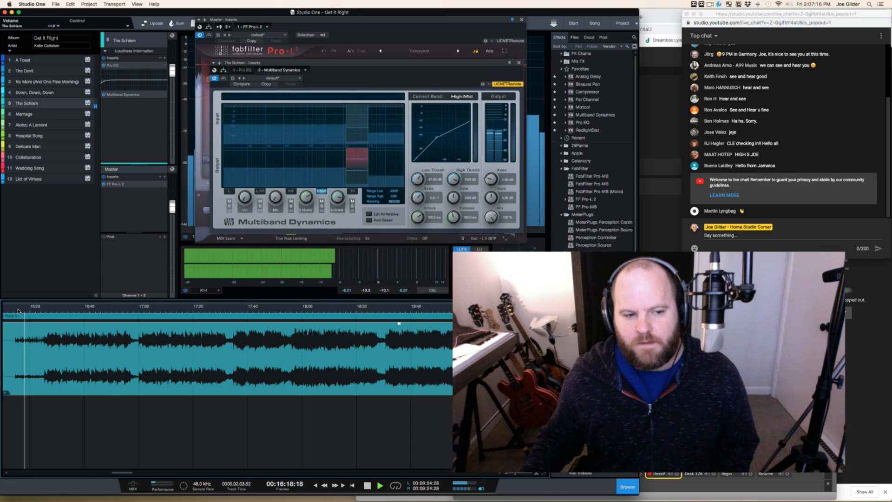
pyautogui.click(54, 307)
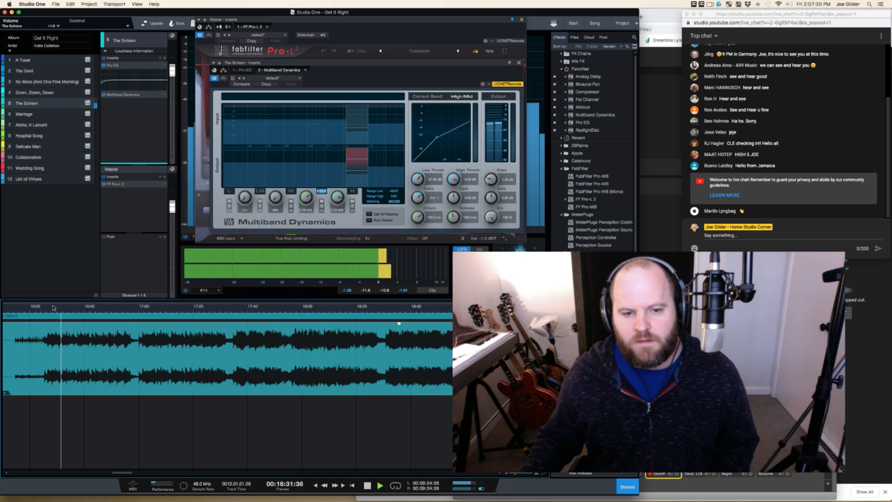
pyautogui.press('space')
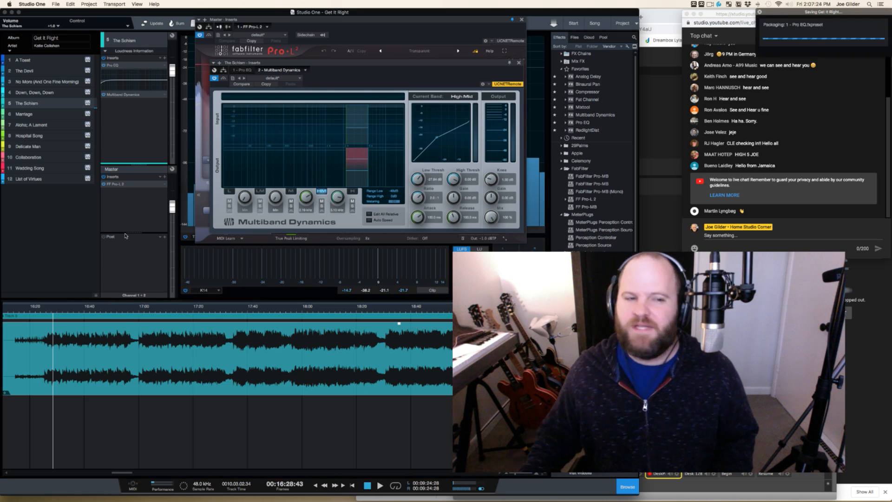
# Copy the Fat Channel from Down, Down, Down to the end of The Schism's inserts and move its window clear of the timeline
pyautogui.click(61, 93)
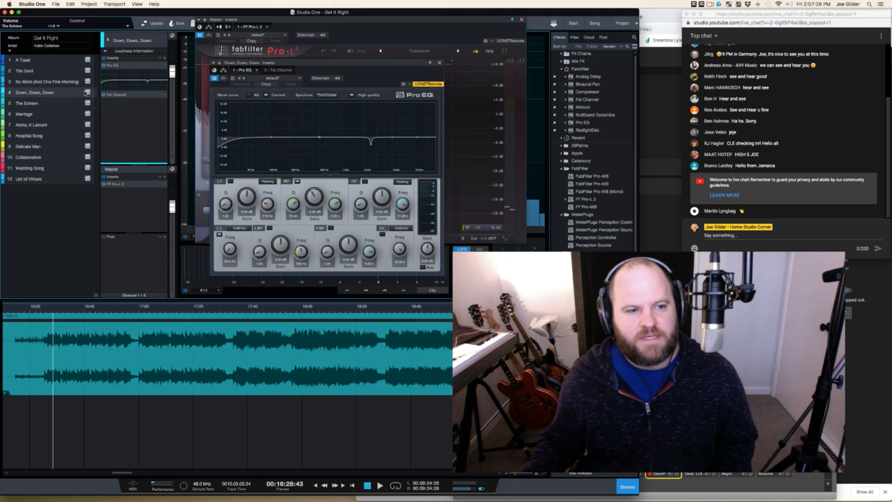
pyautogui.click(45, 107)
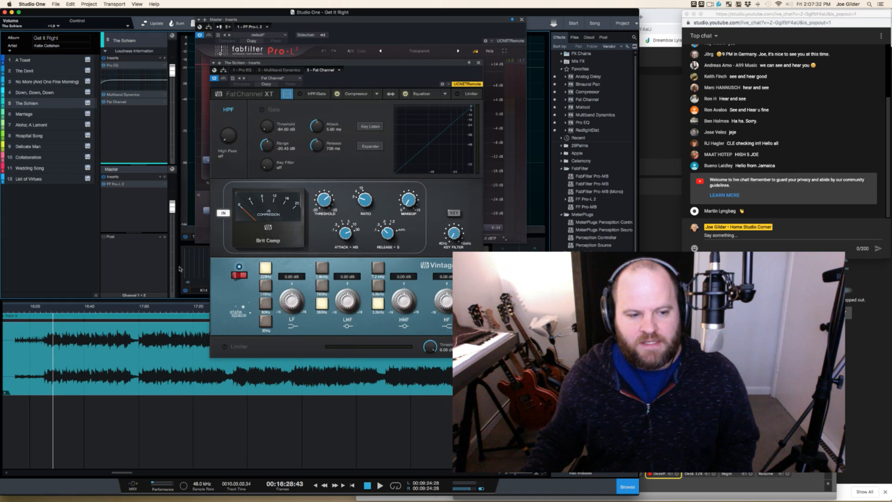
pyautogui.moveTo(167, 305); pyautogui.dragTo(167, 296)
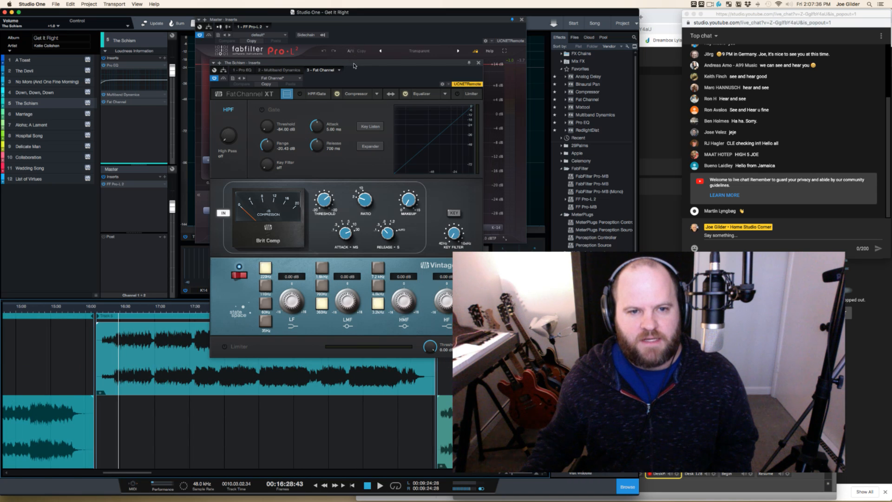
pyautogui.moveTo(353, 65); pyautogui.dragTo(423, 30)
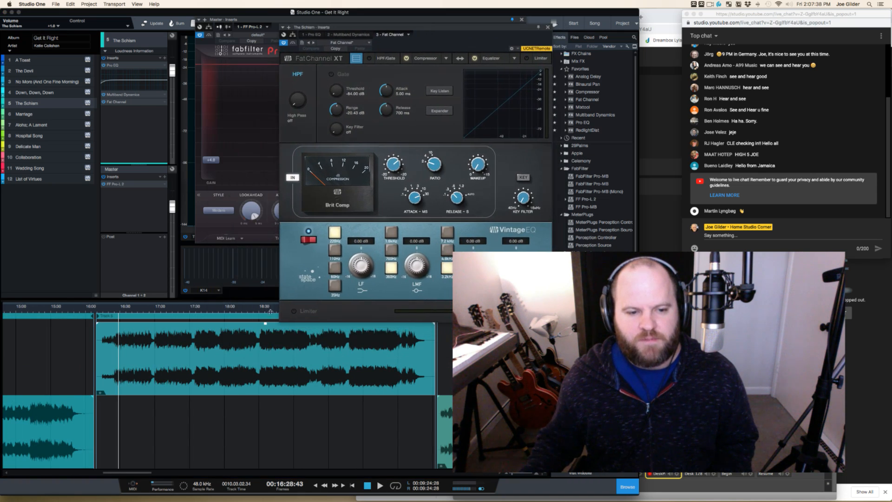
# Play The Schism around 18:00 and compare the sound with the Fat Channel's Brit Comp compressor bypassed and engaged
pyautogui.click(235, 312)
pyautogui.press('space')
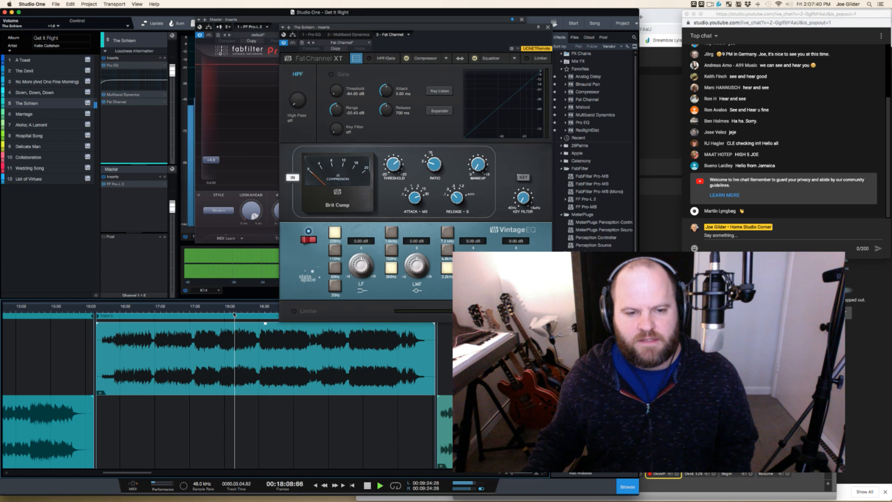
pyautogui.click(293, 177)
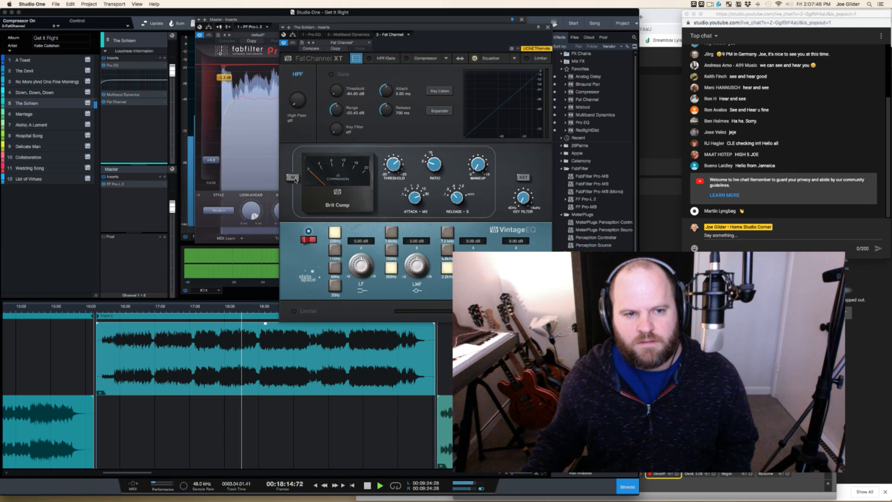
pyautogui.click(293, 178)
pyautogui.moveTo(410, 29); pyautogui.dragTo(406, 196)
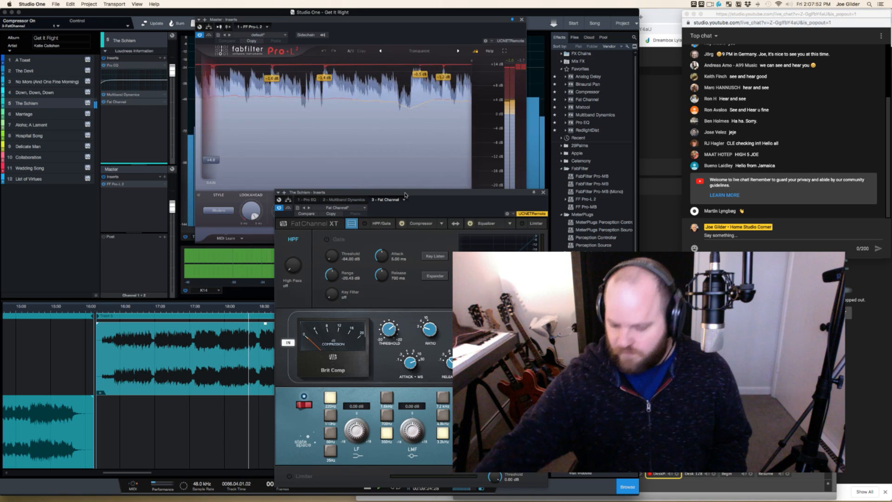
pyautogui.press('space')
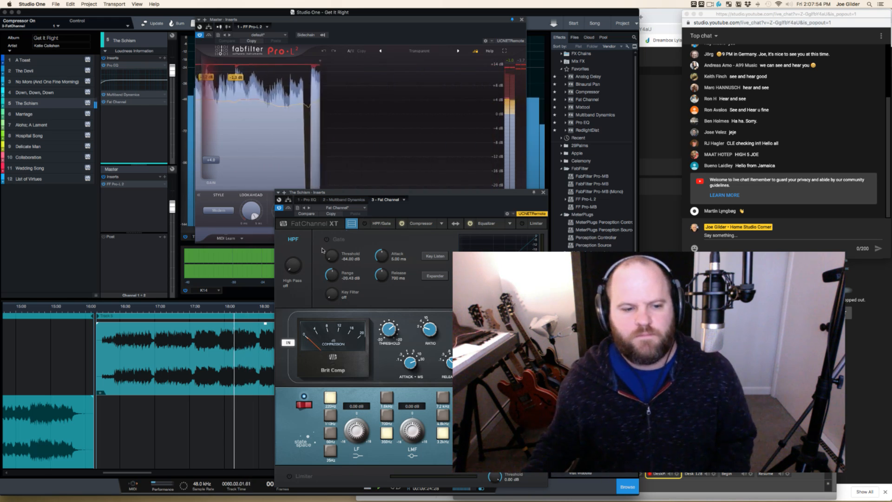
pyautogui.click(217, 310)
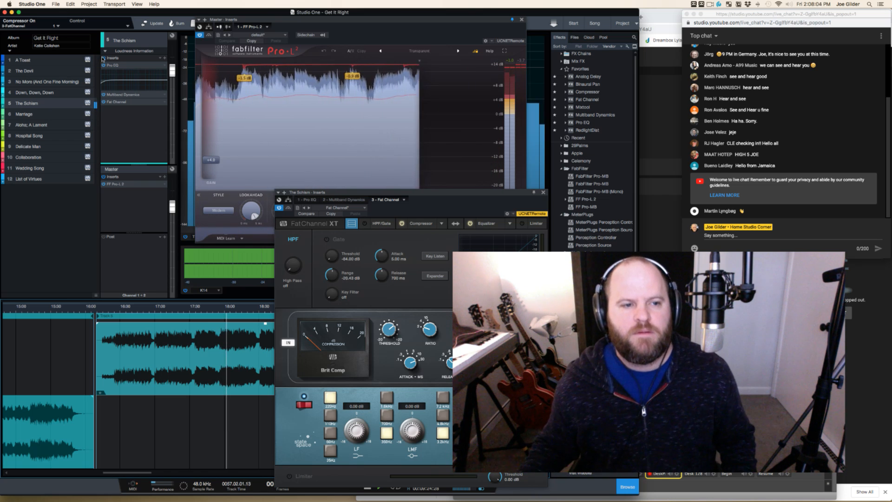
# Set the low-cut frequency of The Schism's Pro EQ to about 38 Hz during playback and close its window
pyautogui.click(114, 66)
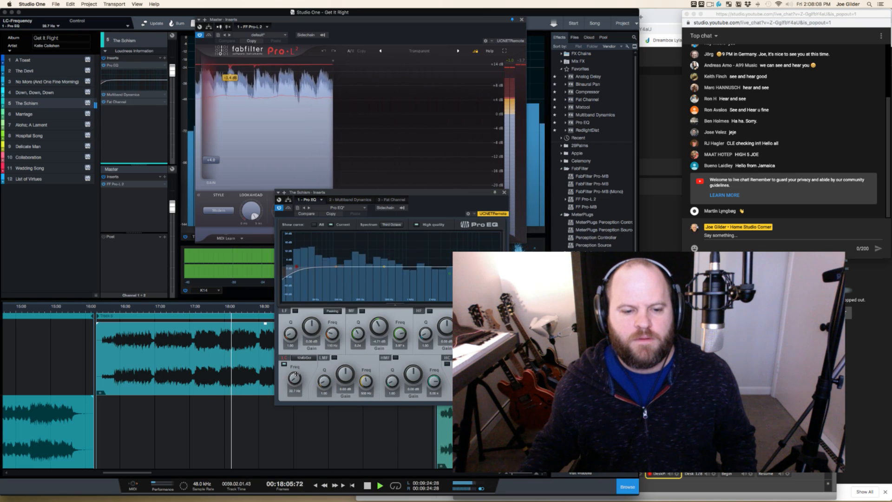
pyautogui.scroll(2, 297, 374)
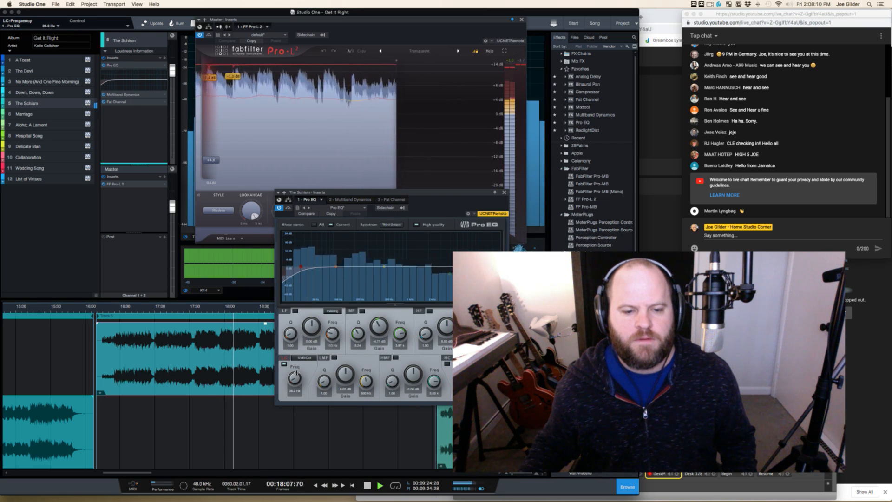
pyautogui.scroll(2, 296, 373)
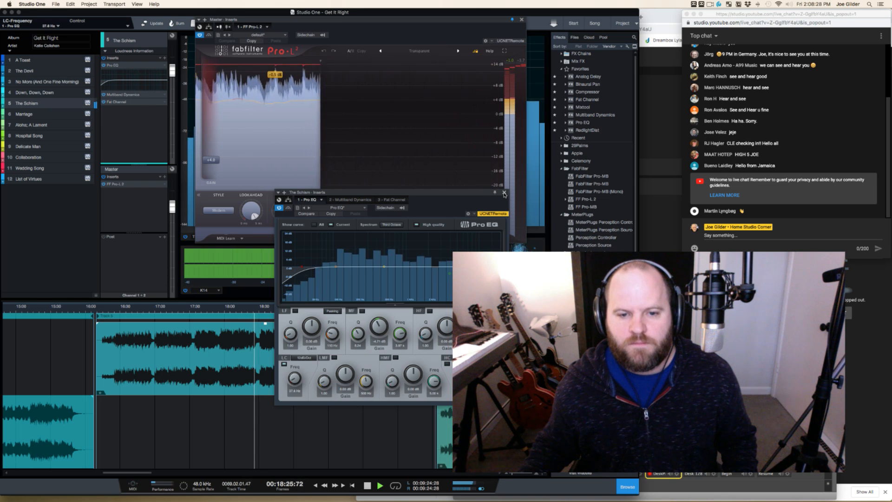
pyautogui.moveTo(481, 194); pyautogui.dragTo(237, 87)
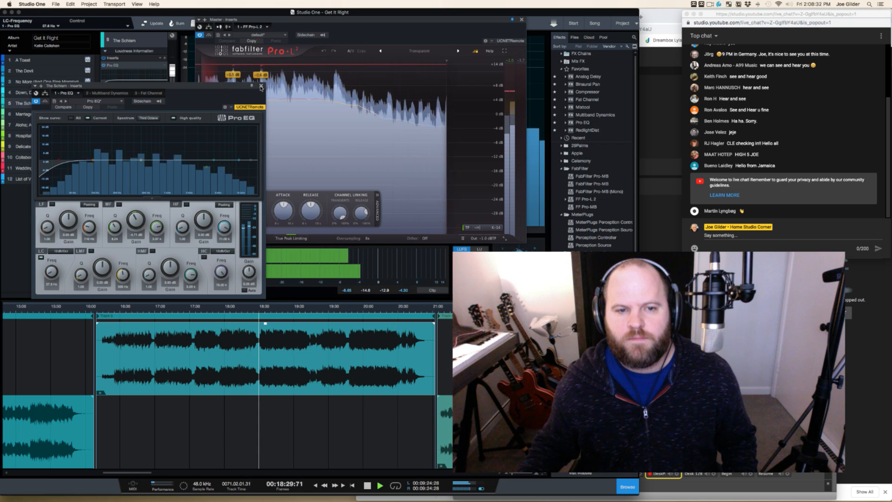
pyautogui.click(261, 87)
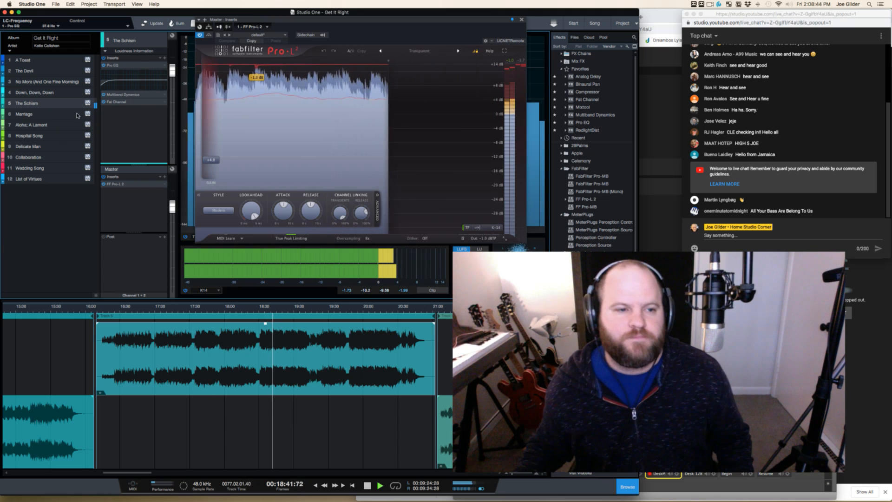
# Reopen The Schism's Fat Channel, stop playback and add a second Pro EQ at the end of the inserts
pyautogui.click(109, 104)
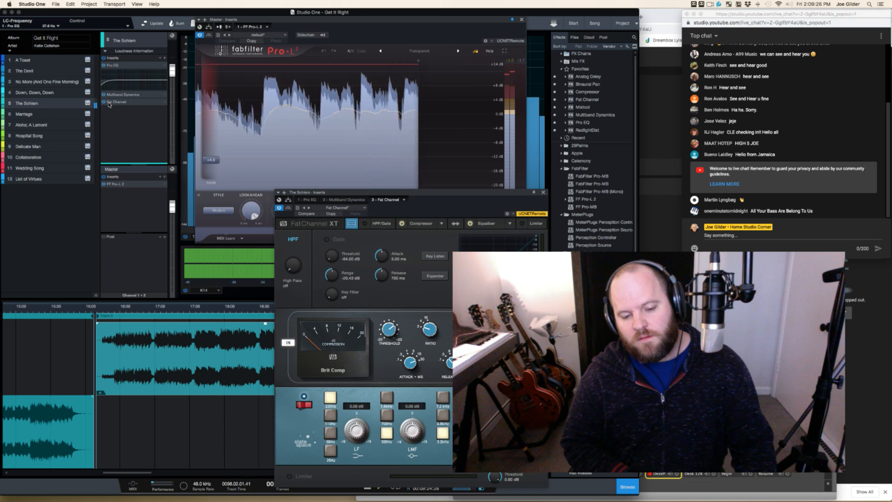
pyautogui.press('space')
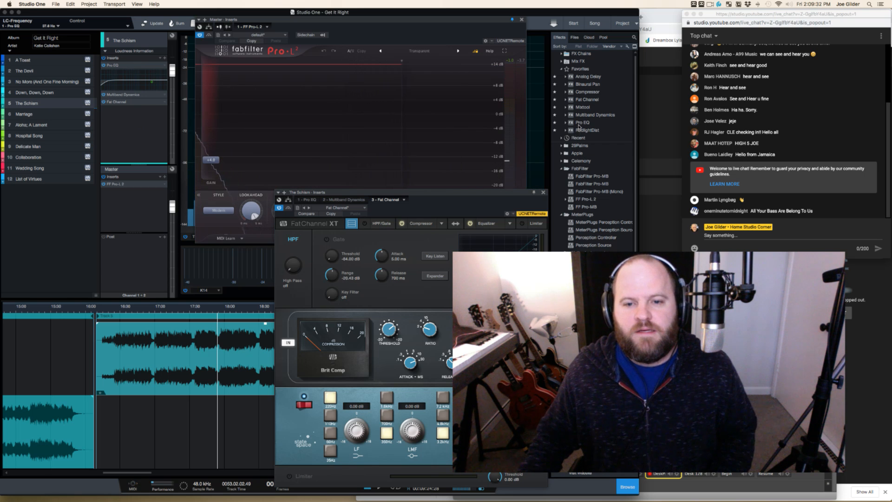
pyautogui.moveTo(580, 124); pyautogui.dragTo(130, 133)
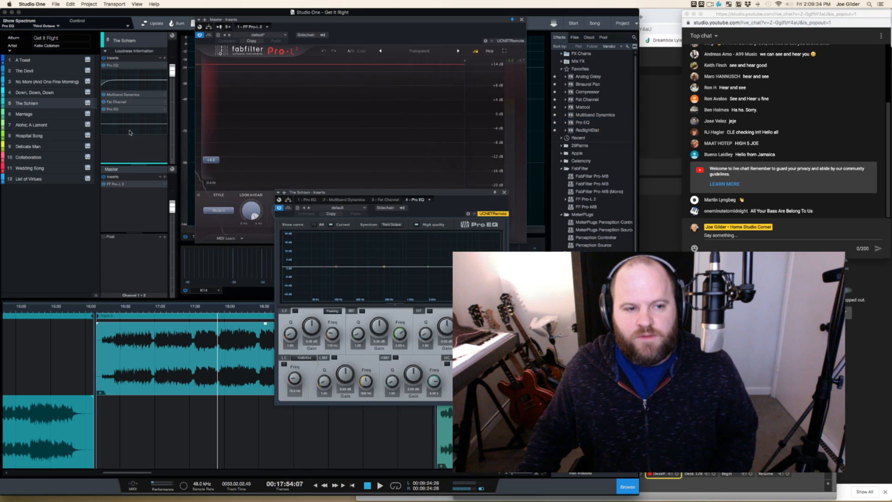
# Show The Schism's inserts in an enlarged routing view and insert a Mixtool between the Fat Channel and the second Pro EQ
pyautogui.click(289, 200)
pyautogui.moveTo(341, 194); pyautogui.dragTo(199, 79)
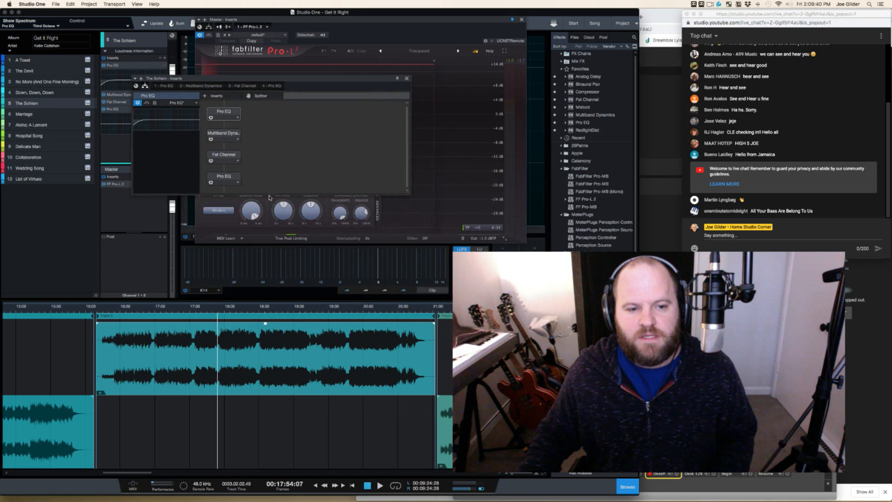
pyautogui.moveTo(268, 193); pyautogui.dragTo(275, 355)
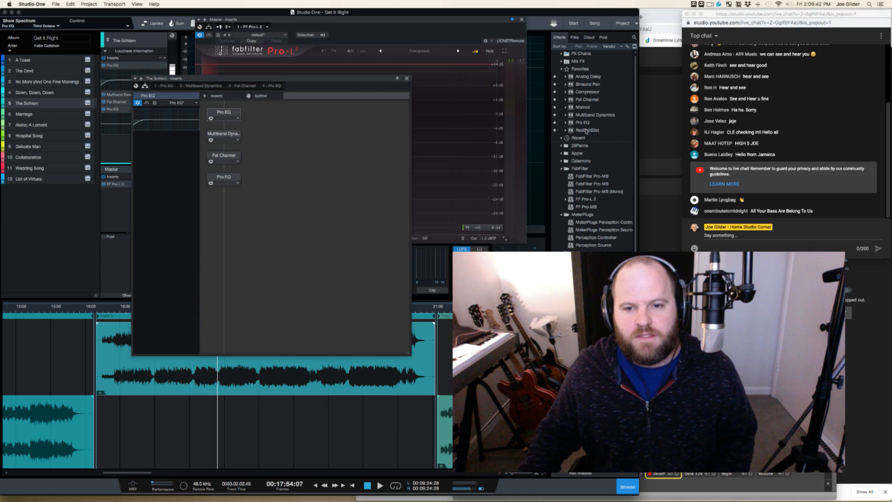
pyautogui.moveTo(583, 108); pyautogui.dragTo(227, 260)
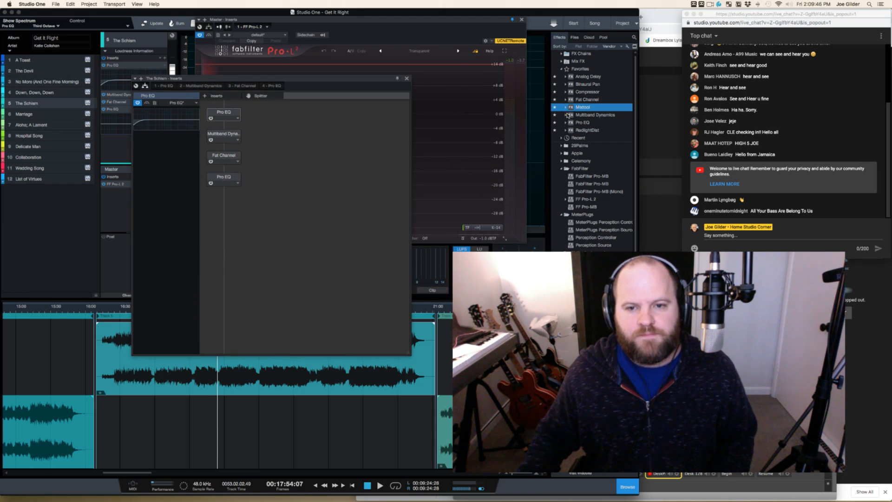
pyautogui.moveTo(578, 109); pyautogui.dragTo(218, 178)
pyautogui.moveTo(583, 108); pyautogui.dragTo(228, 260)
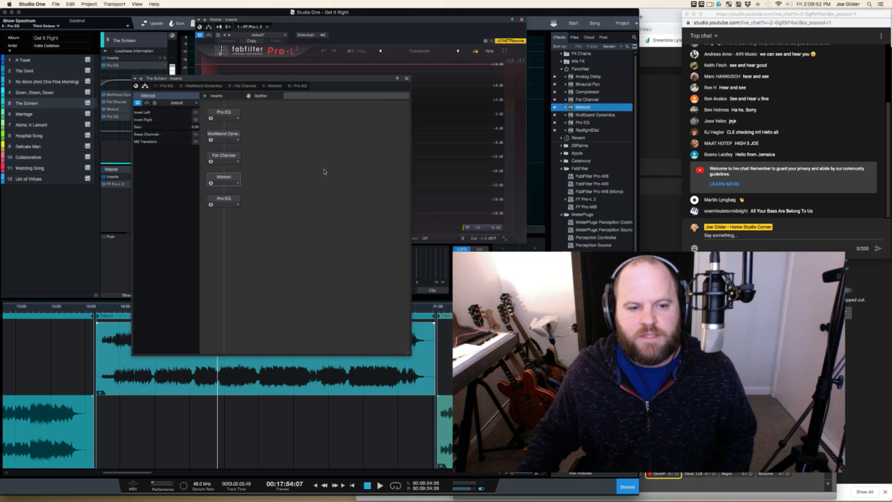
# Move the routing and Pro-L 2 windows aside and add another Mixtool after the second Pro EQ
pyautogui.moveTo(360, 81); pyautogui.dragTo(438, 34)
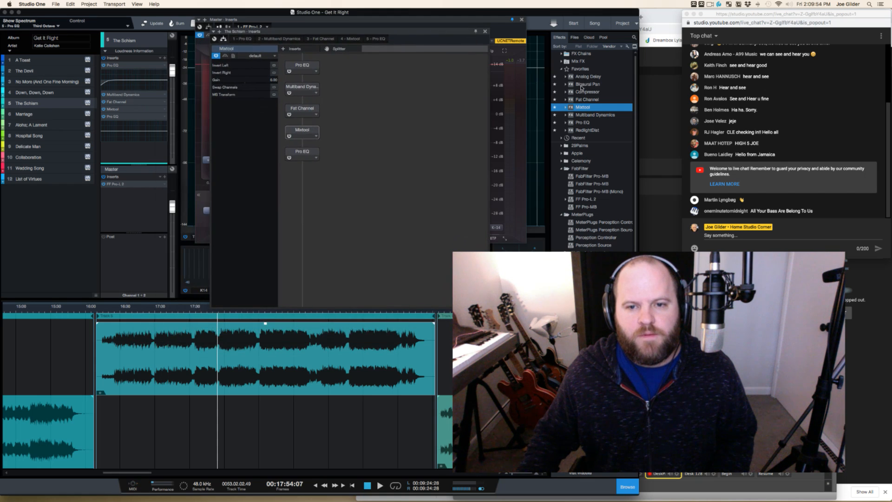
pyautogui.moveTo(578, 108); pyautogui.dragTo(321, 149)
pyautogui.moveTo(304, 229); pyautogui.dragTo(301, 263)
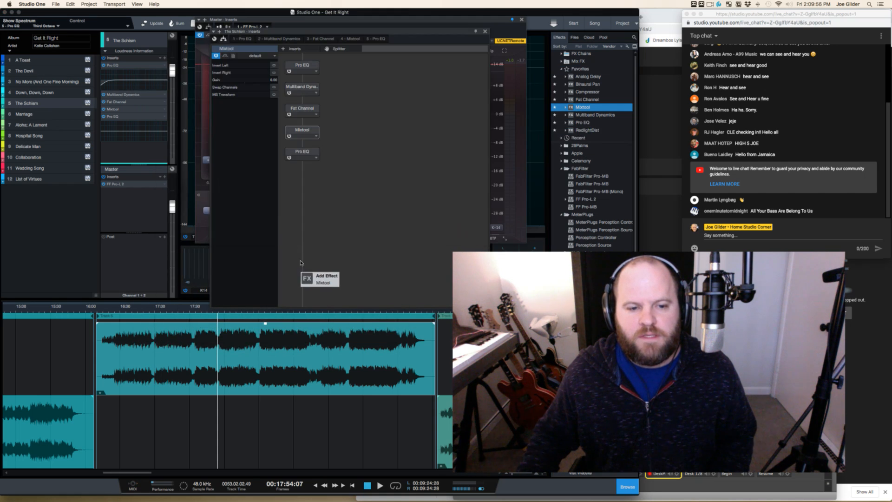
pyautogui.moveTo(326, 18); pyautogui.dragTo(125, 236)
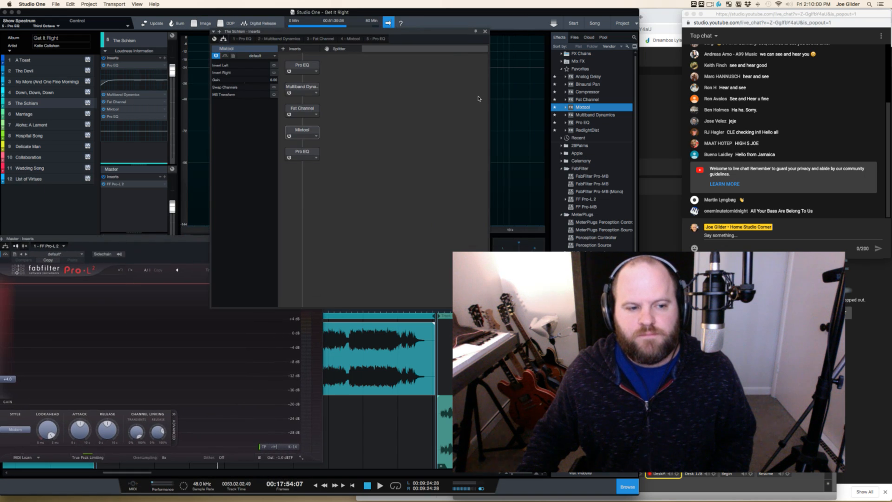
pyautogui.moveTo(288, 181); pyautogui.dragTo(305, 167)
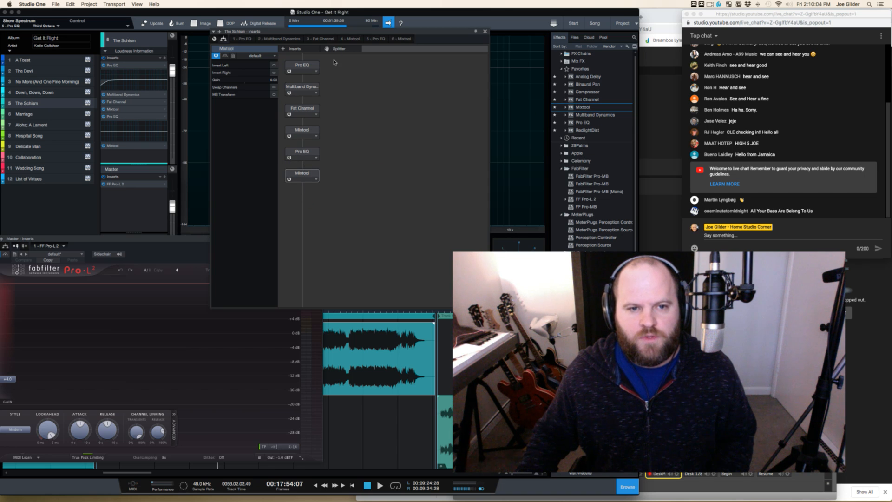
# Enable MS Transform on the Mixtool before the second Pro EQ and return to the routing view
pyautogui.doubleClick(306, 137)
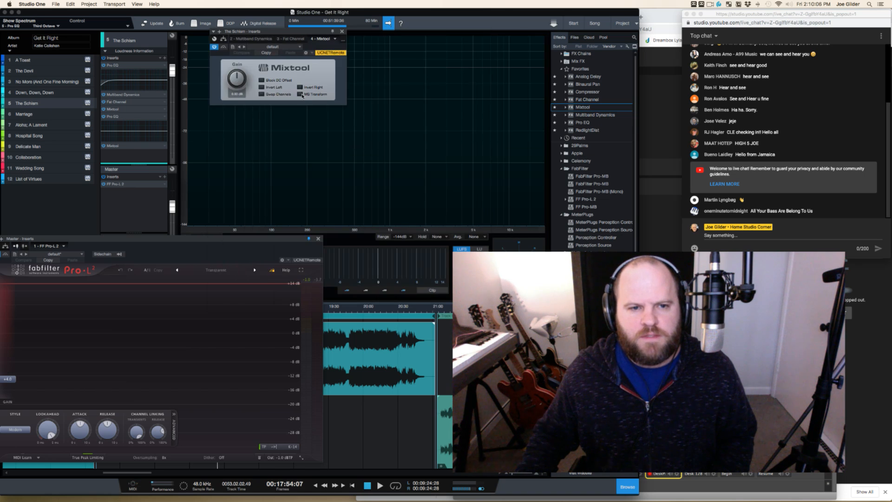
pyautogui.click(224, 39)
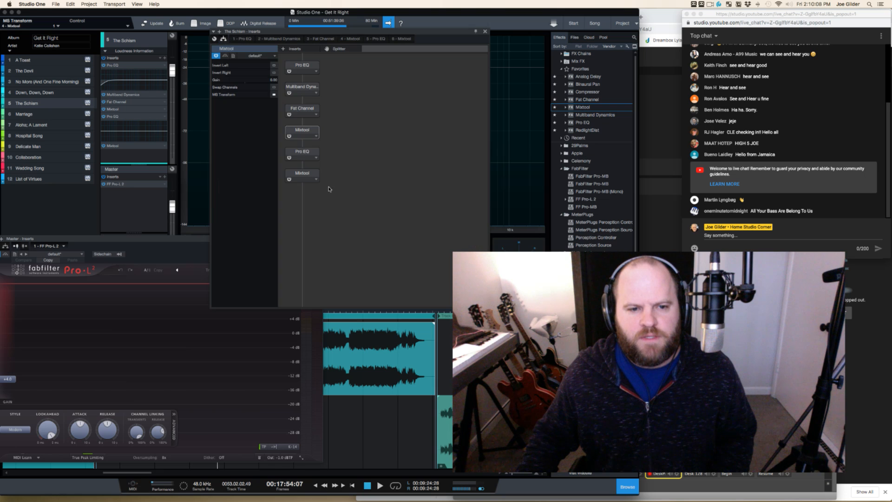
# Enable MS Transform on the last Mixtool, return to the routing view and audition the chain
pyautogui.doubleClick(303, 175)
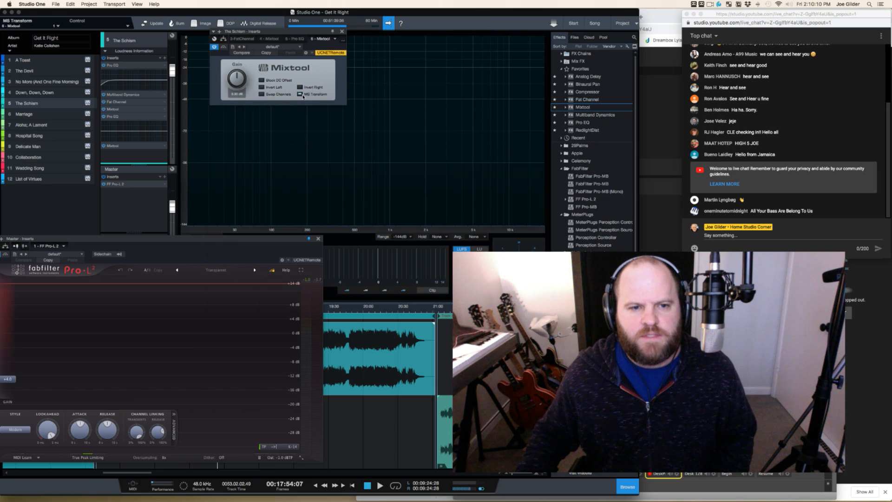
pyautogui.click(224, 40)
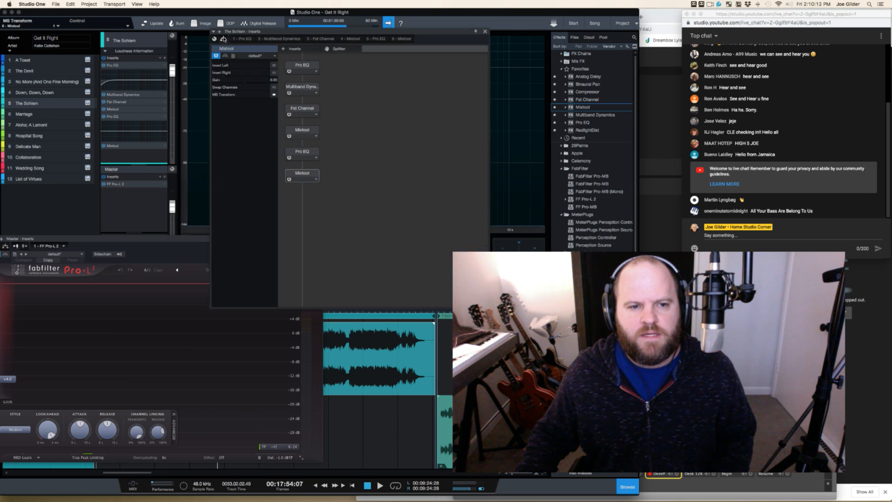
pyautogui.press('space')
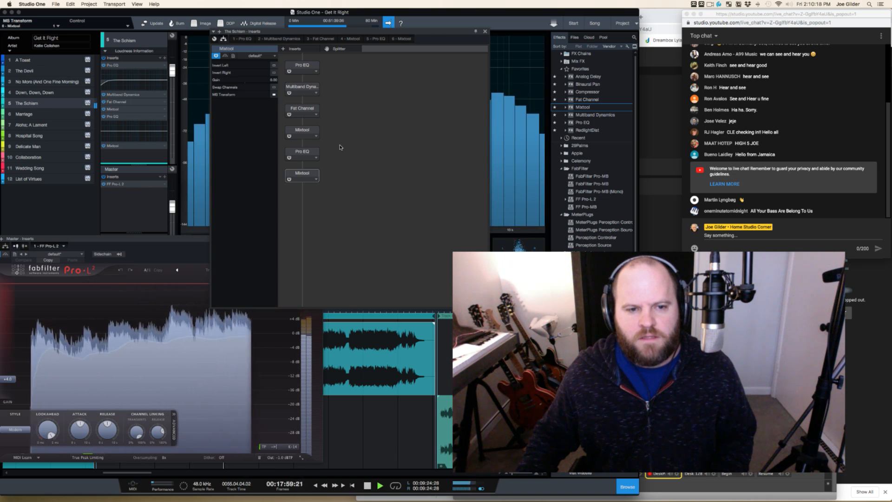
pyautogui.press('space')
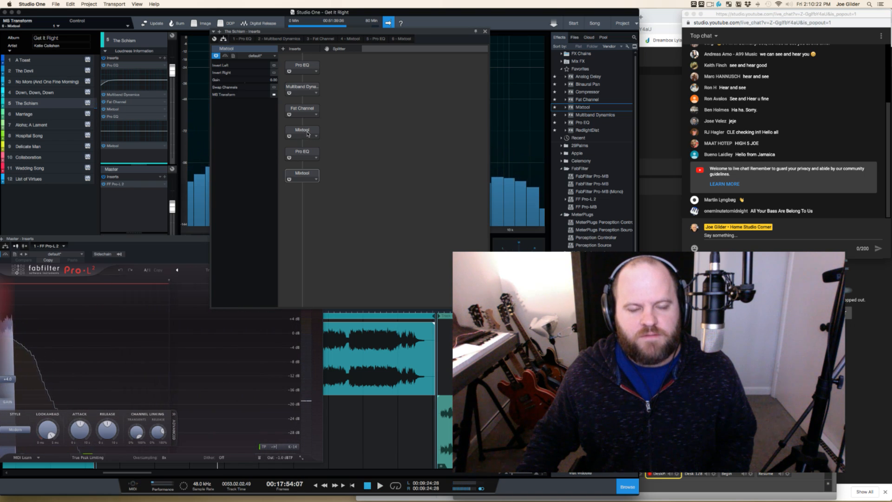
# Set the gain to 3 dB on the Mixtool before the second Pro EQ and return to the routing view
pyautogui.doubleClick(306, 134)
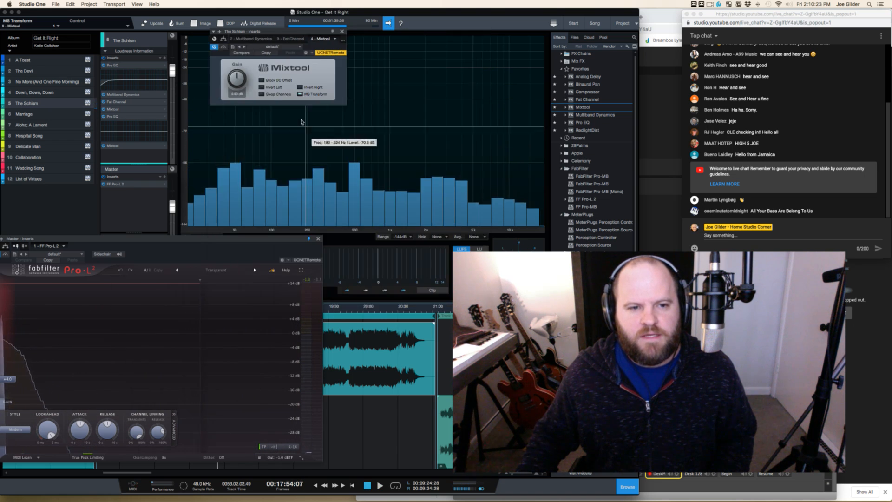
pyautogui.doubleClick(237, 94)
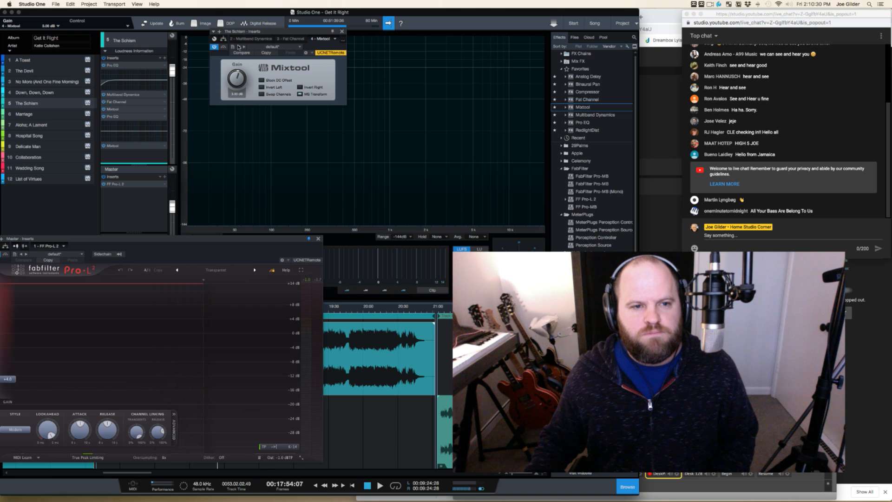
pyautogui.click(223, 40)
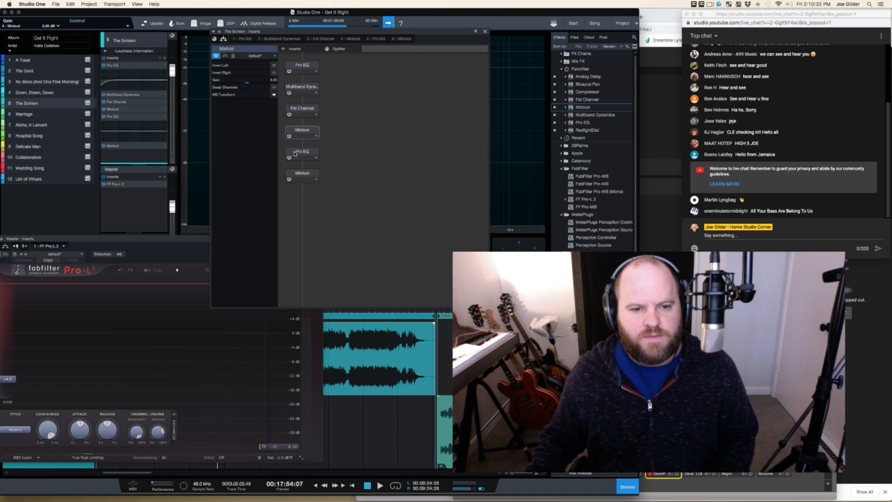
# Raise the last Mixtool's gain to about 6 dB, auditioning the level in short playbacks
pyautogui.doubleClick(306, 175)
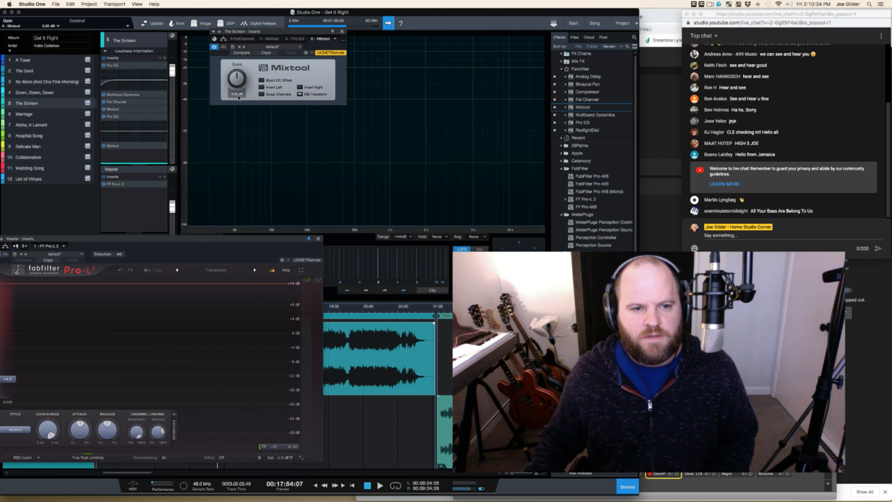
pyautogui.press('space')
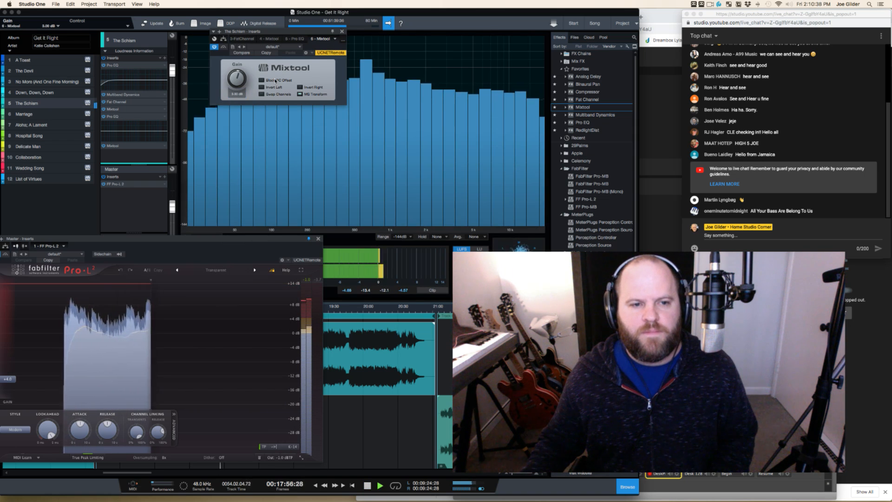
pyautogui.press('space')
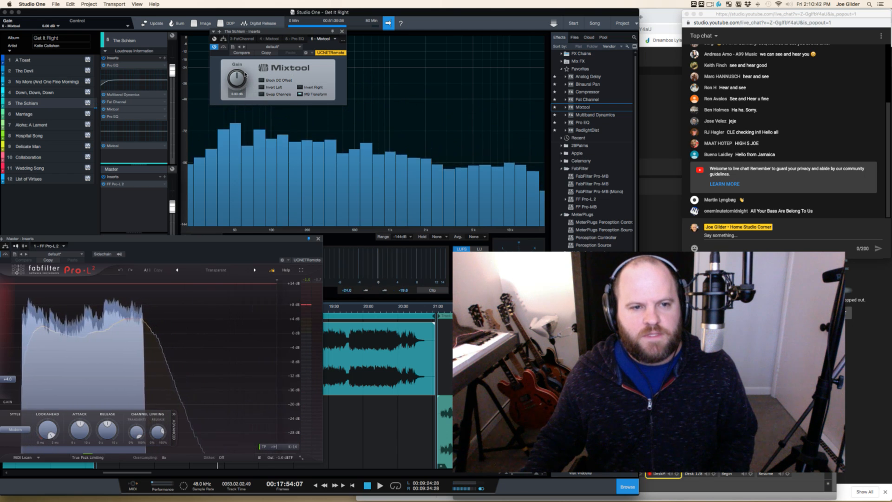
pyautogui.click(223, 39)
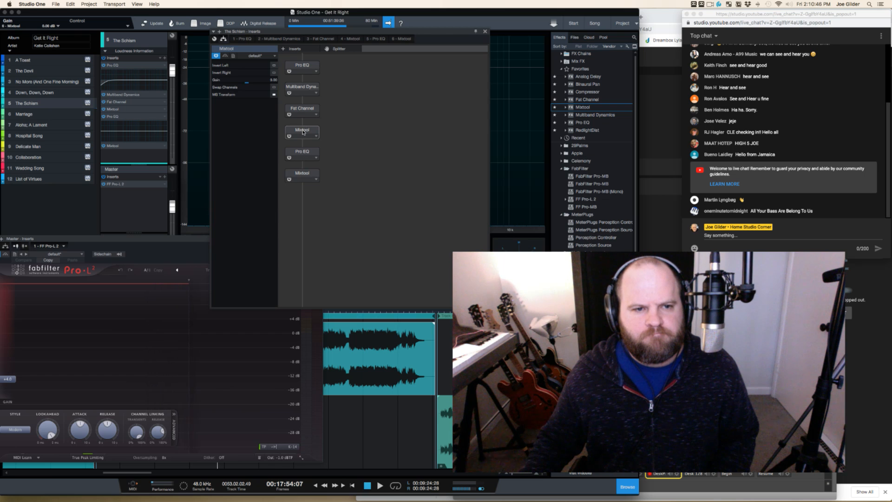
pyautogui.click(309, 180)
pyautogui.click(241, 80)
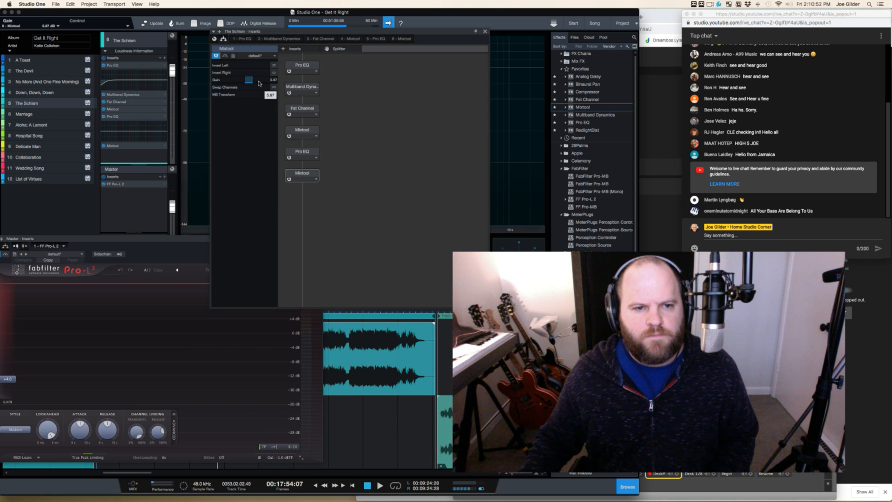
pyautogui.press('space')
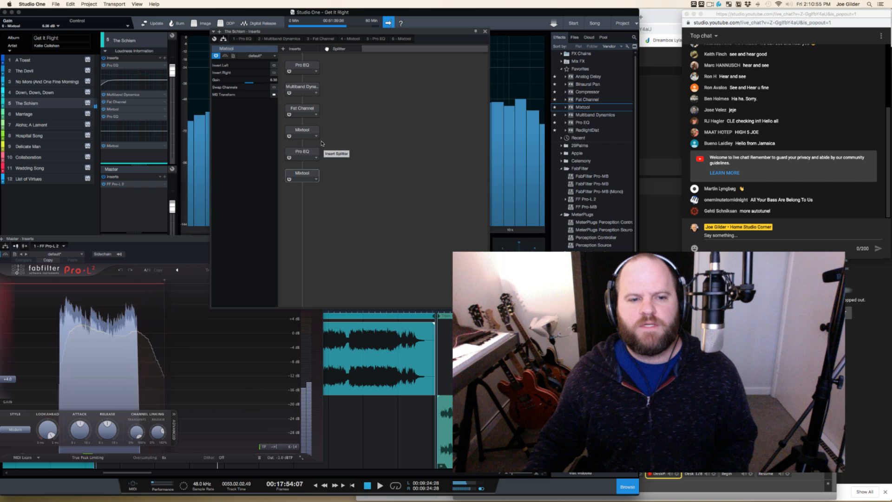
pyautogui.press('space')
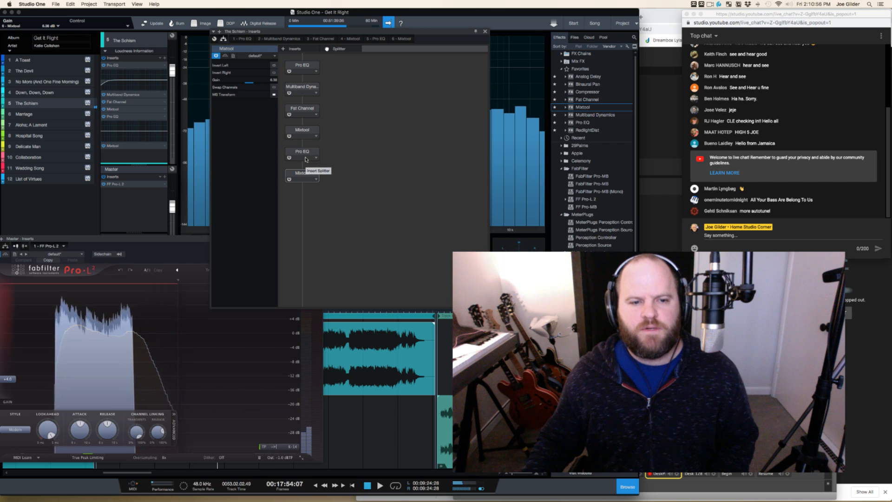
# Insert a splitter before the second Pro EQ and move that EQ into its first branch, auditioning with the last Mixtool bypassed, then re-enabled
pyautogui.click(304, 166)
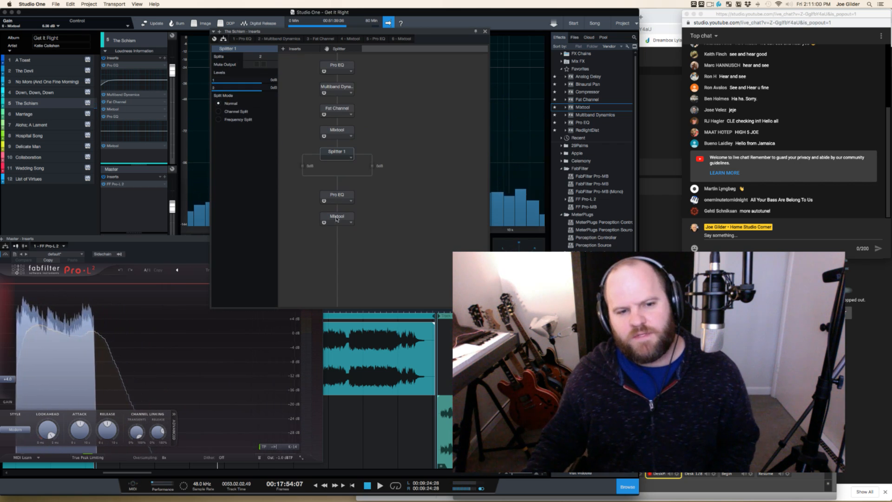
pyautogui.click(324, 225)
pyautogui.press('space')
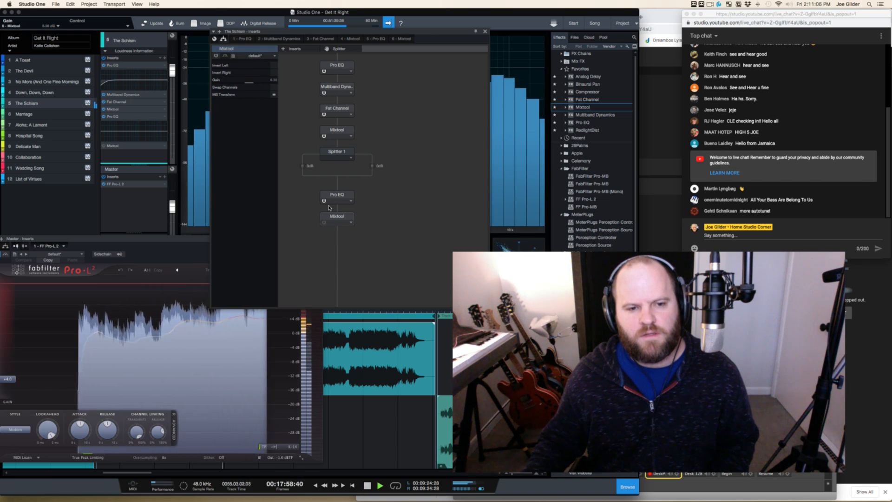
pyautogui.press('space')
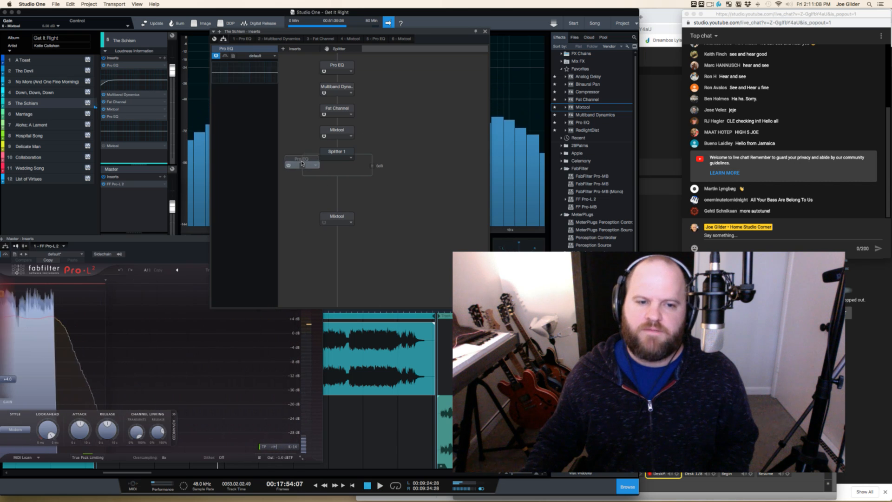
pyautogui.moveTo(337, 194); pyautogui.dragTo(302, 163)
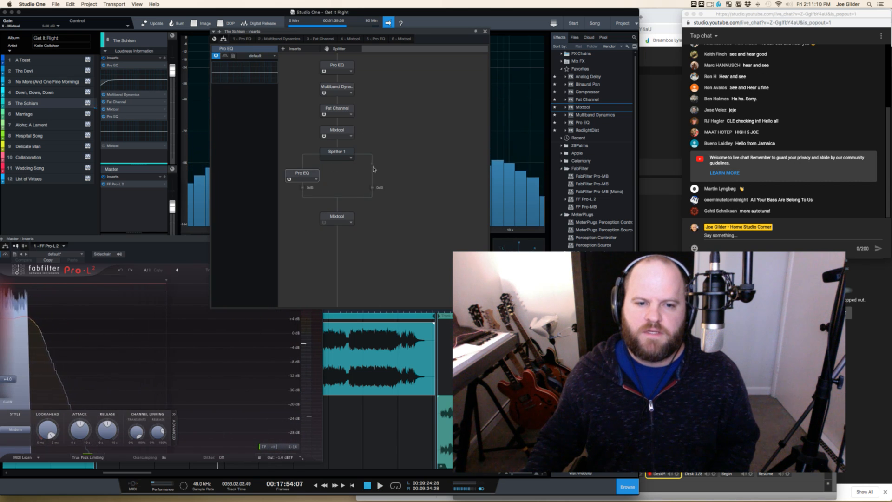
pyautogui.click(322, 222)
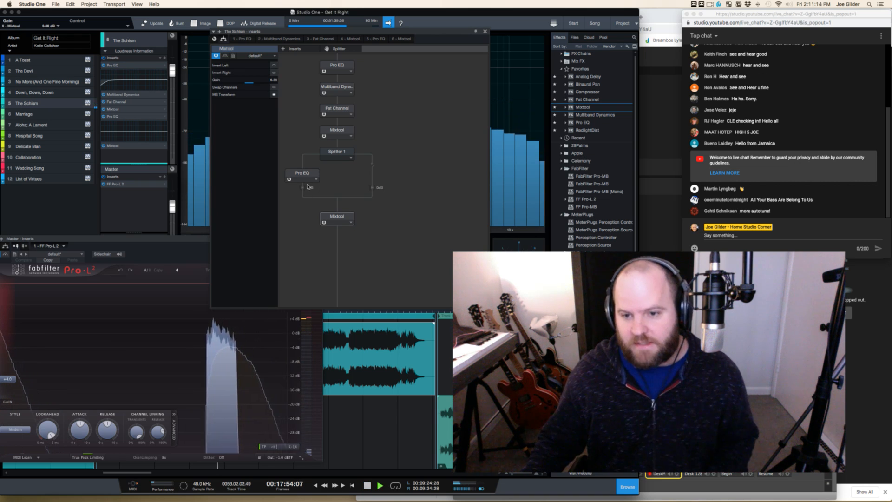
# During playback, sweep a strong HMF boost in the split branch's Pro EQ, varying its width to locate the problem frequency
pyautogui.press('space')
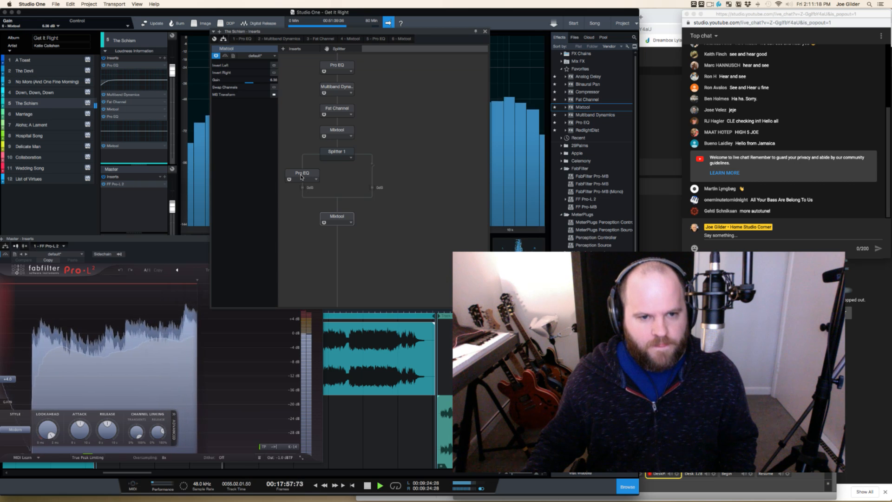
pyautogui.doubleClick(301, 176)
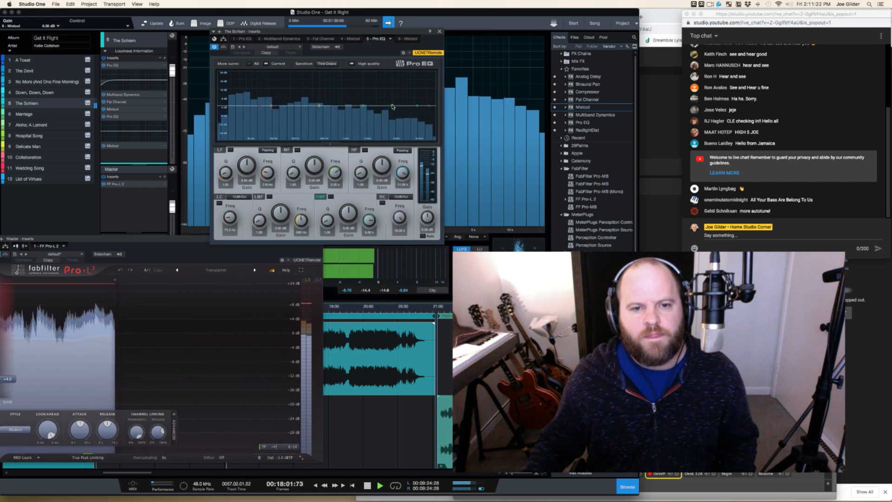
pyautogui.moveTo(377, 84); pyautogui.dragTo(377, 79)
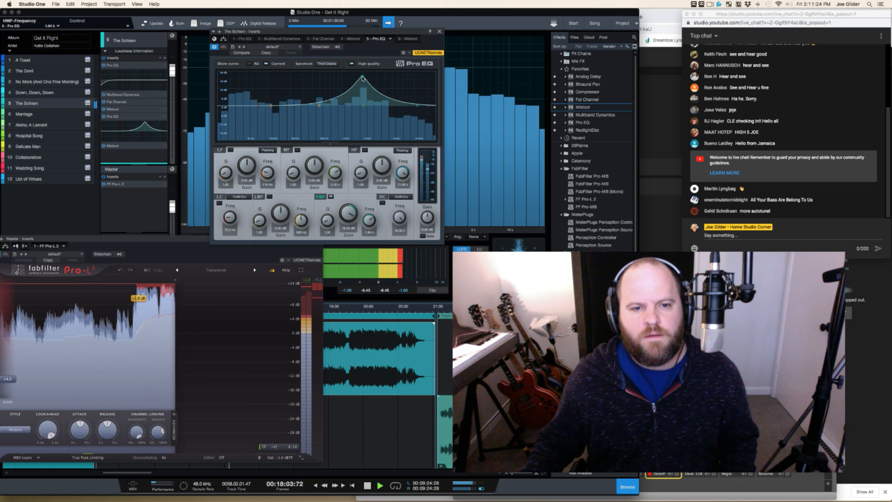
pyautogui.scroll(5, 362, 78)
pyautogui.scroll(-4, 375, 76)
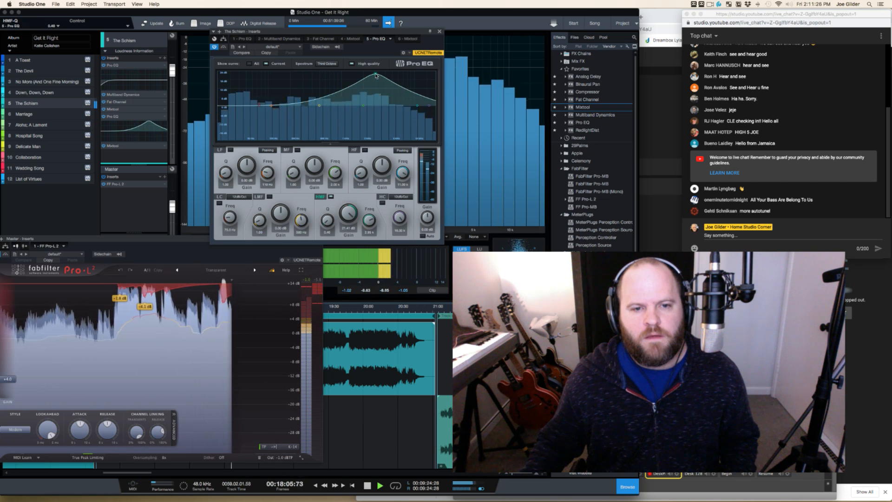
pyautogui.moveTo(375, 75); pyautogui.dragTo(366, 74)
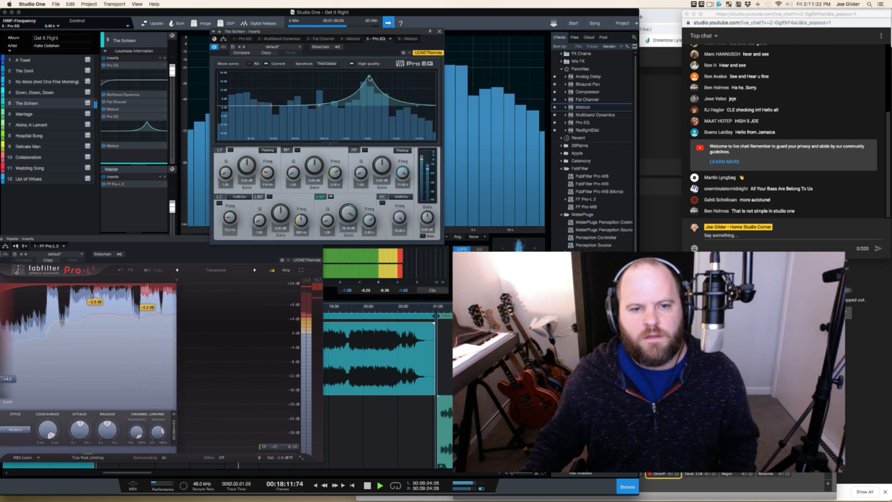
pyautogui.moveTo(369, 78); pyautogui.dragTo(371, 79)
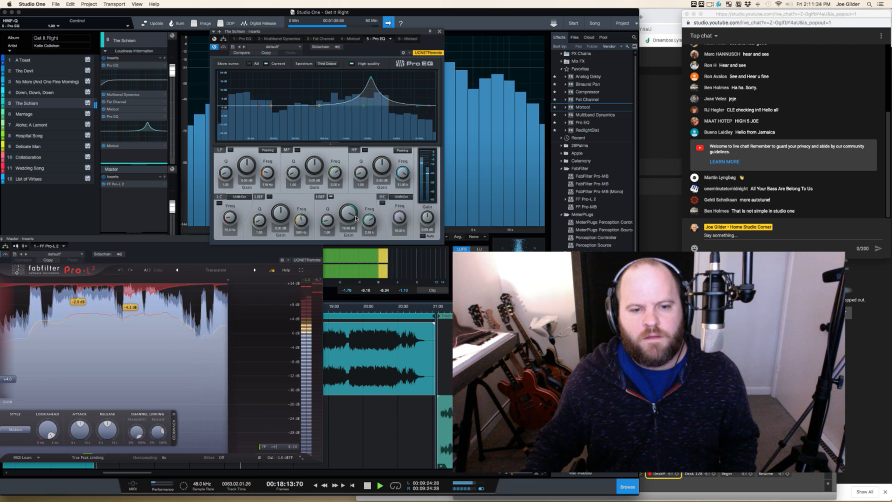
# Change the HMF boost into a gentle narrow cut, then return to the routing view and restart playback
pyautogui.moveTo(348, 215); pyautogui.dragTo(327, 219)
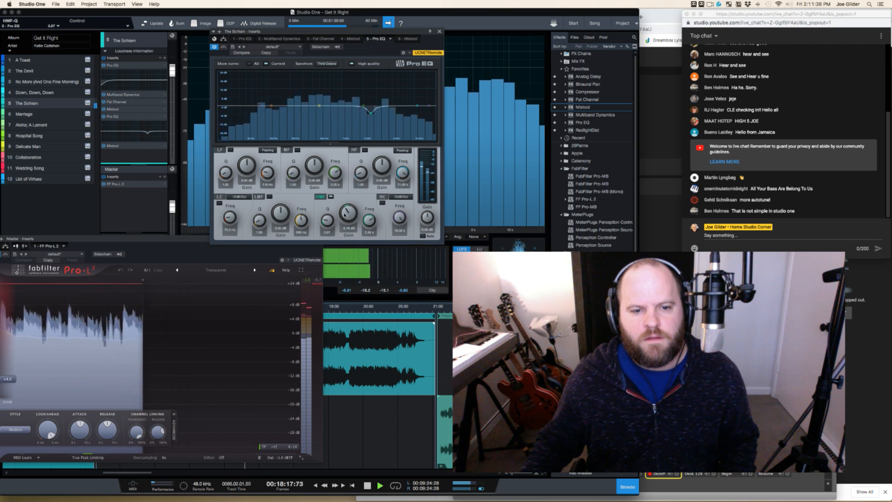
pyautogui.moveTo(346, 211); pyautogui.dragTo(347, 210)
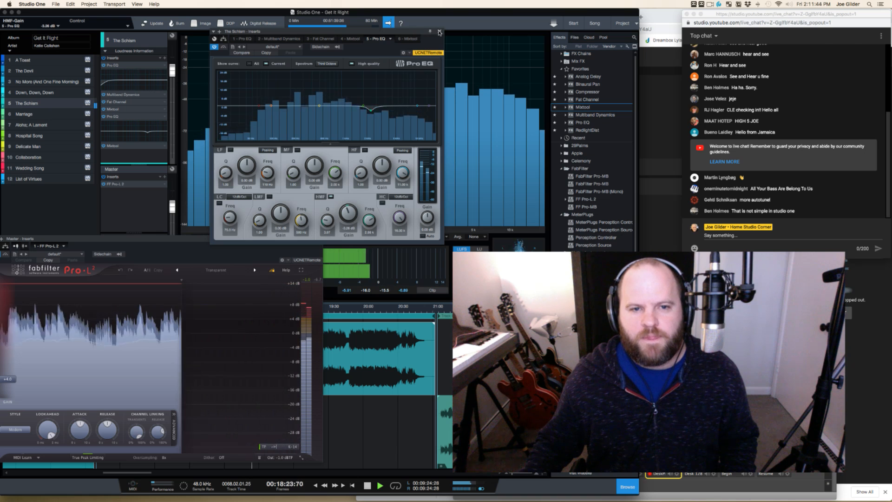
pyautogui.click(223, 38)
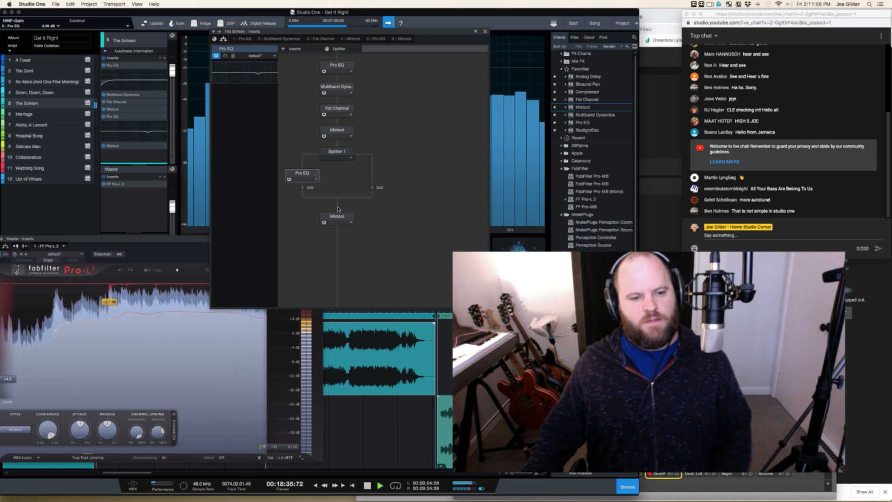
pyautogui.press('space')
pyautogui.press('space')
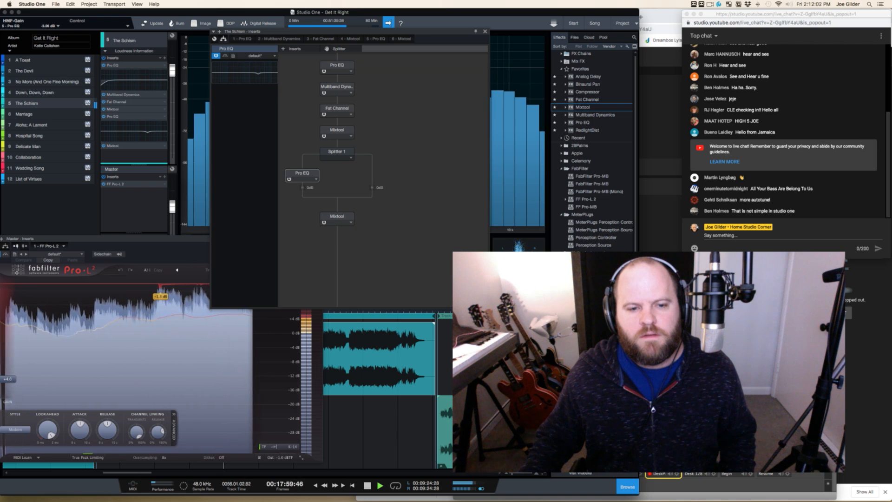
# Shorten the routing window to uncover the loudness meter and reduce the last Mixtool's gain to 4.31 dB
pyautogui.moveTo(487, 306); pyautogui.dragTo(487, 234)
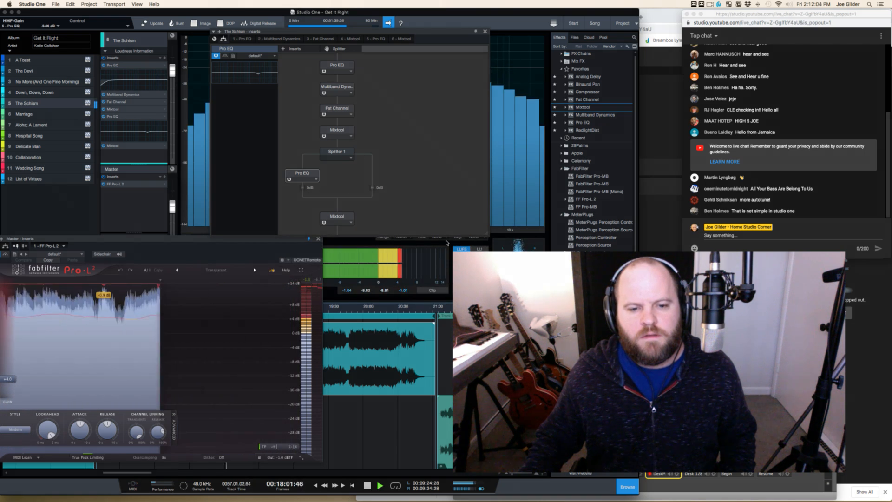
pyautogui.click(332, 220)
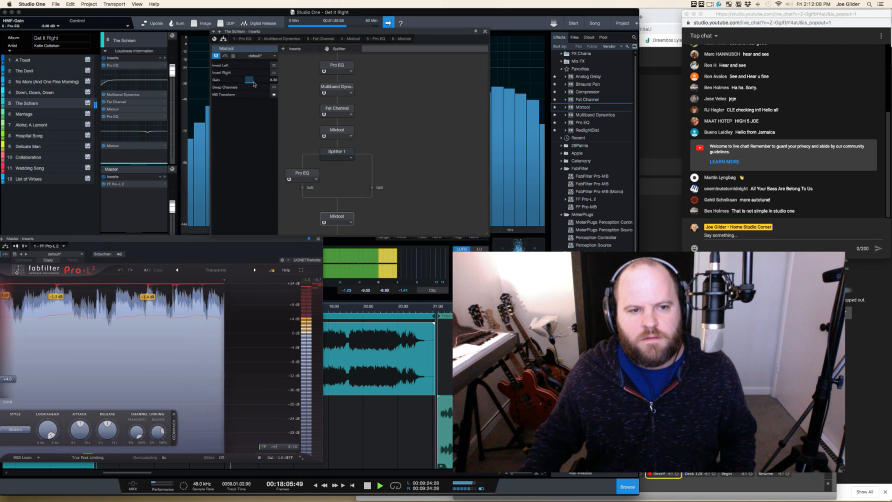
pyautogui.moveTo(254, 84); pyautogui.dragTo(250, 84)
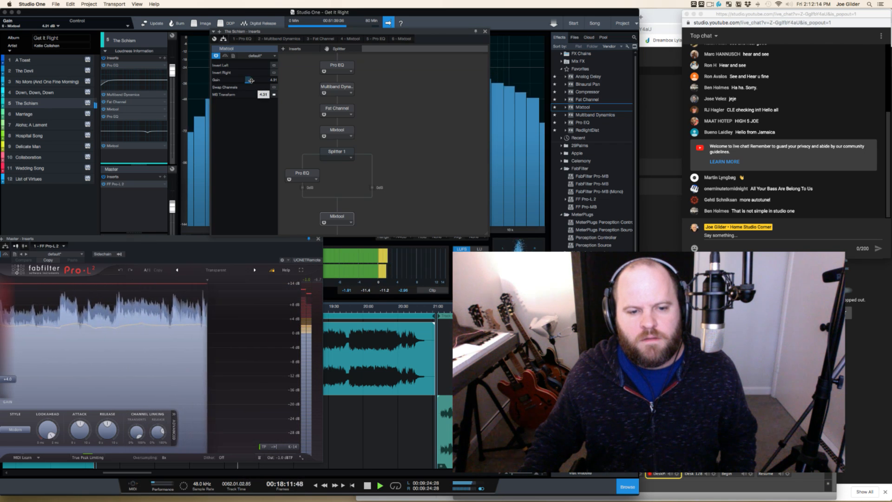
# Compare the split branch's Pro EQ on and bypassed, stop playback and close the routing window
pyautogui.click(288, 181)
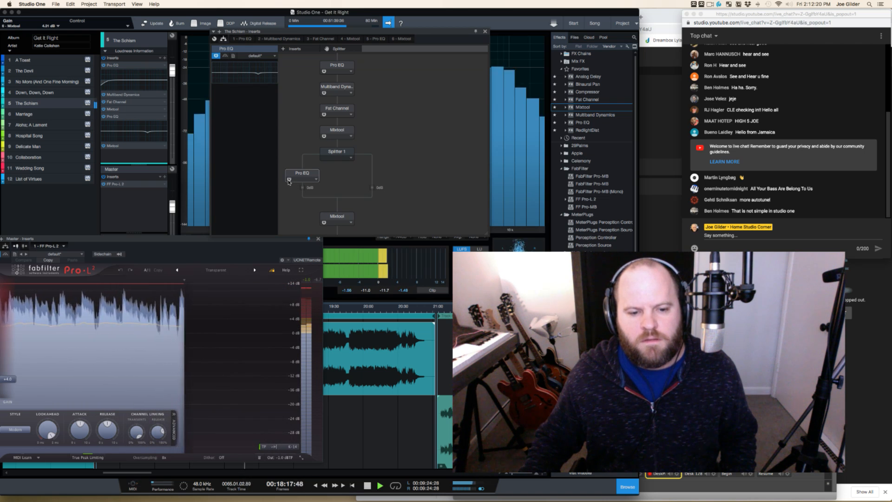
pyautogui.press('space')
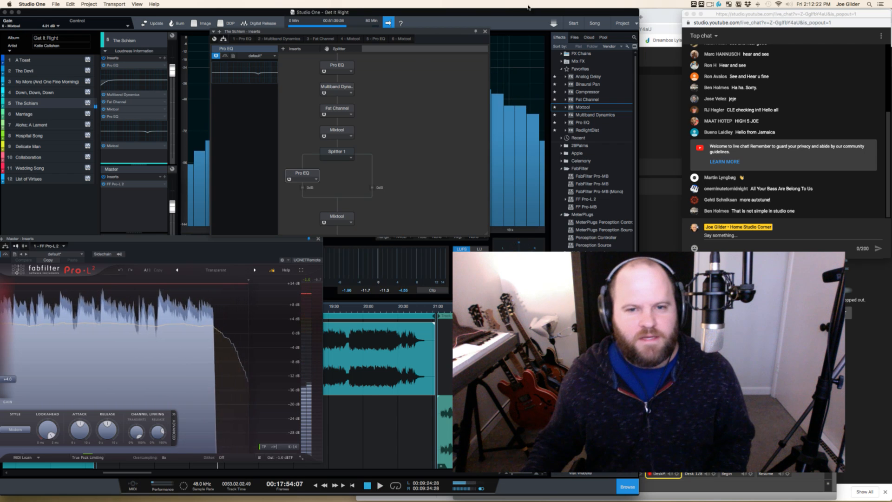
pyautogui.click(485, 31)
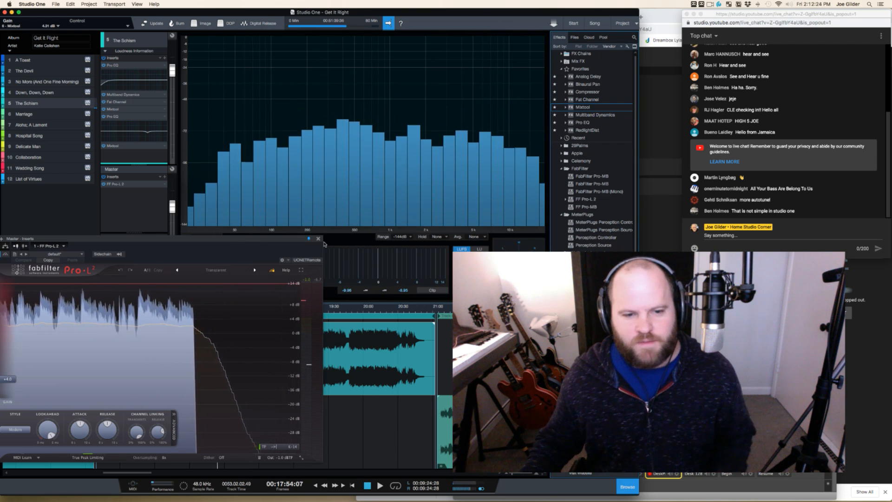
# Move the limiter window clear of the timeline and audition several sections of The Schism, finishing with its ending, then stop playback
pyautogui.moveTo(298, 239); pyautogui.dragTo(454, 16)
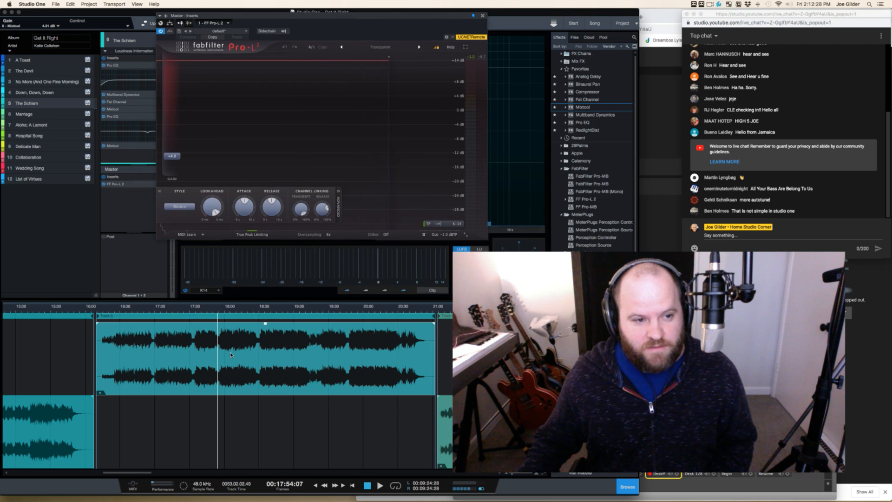
pyautogui.moveTo(243, 308); pyautogui.dragTo(246, 324)
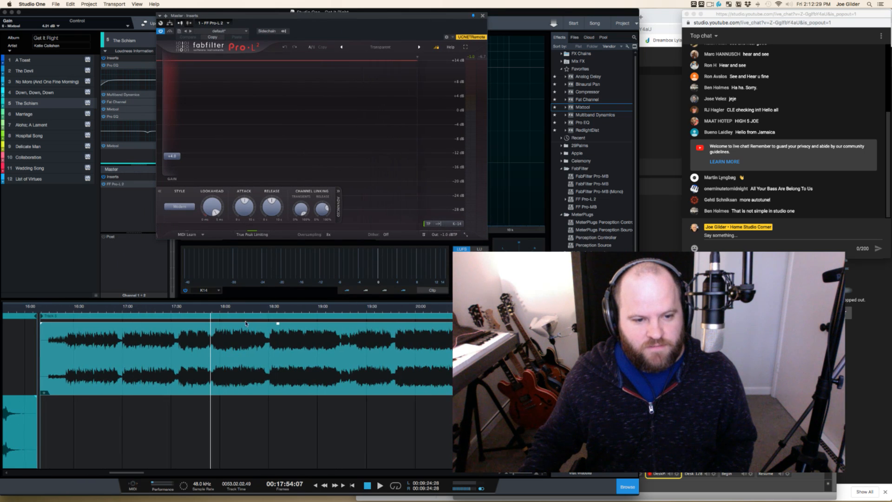
pyautogui.click(222, 308)
pyautogui.press('space')
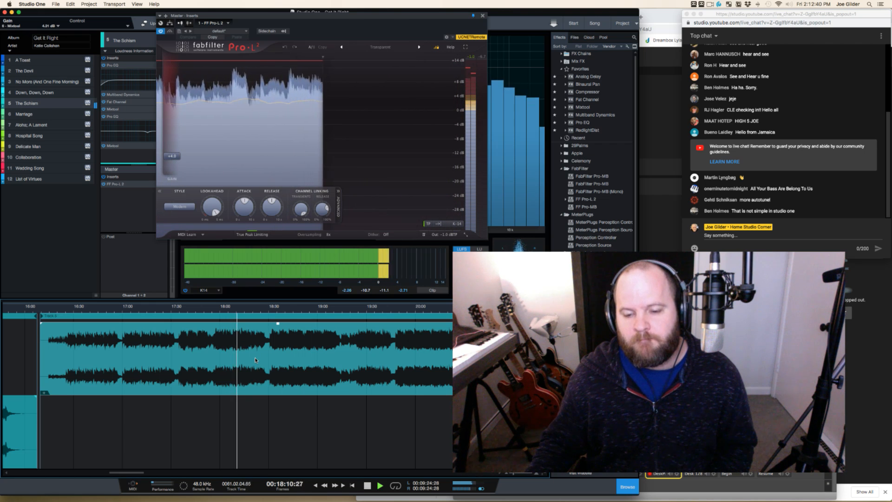
pyautogui.scroll(-6, 255, 360)
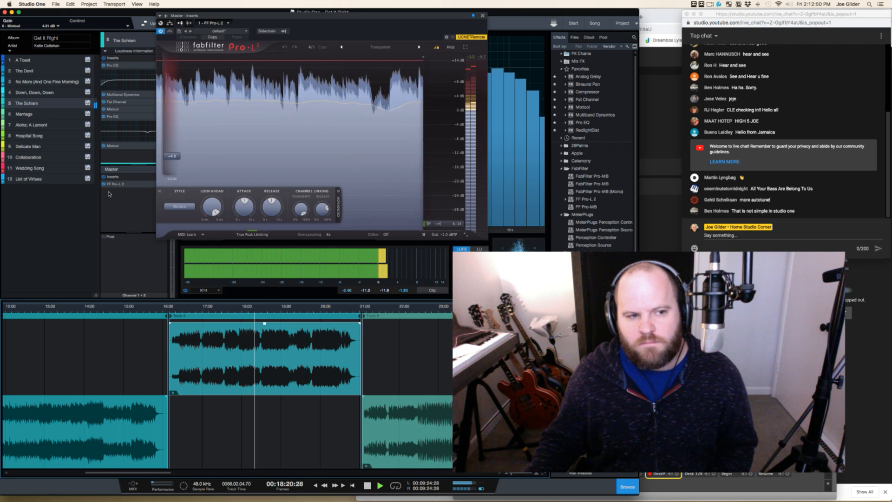
pyautogui.click(268, 312)
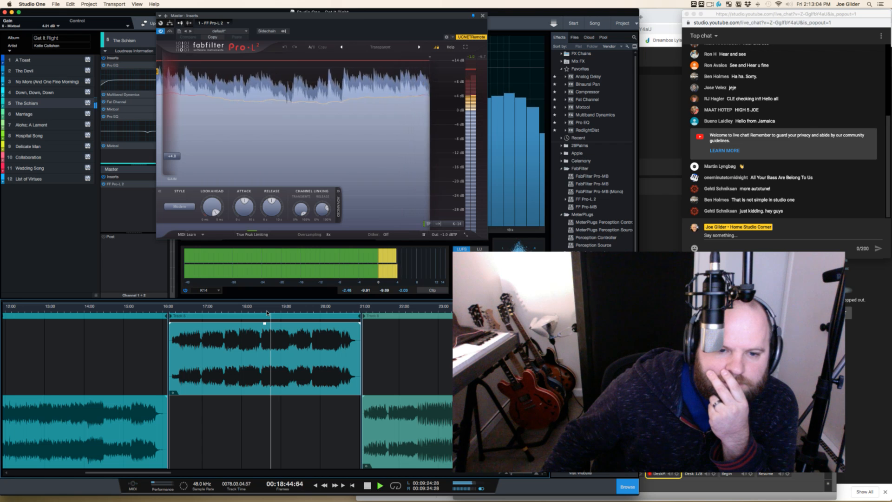
pyautogui.click(211, 309)
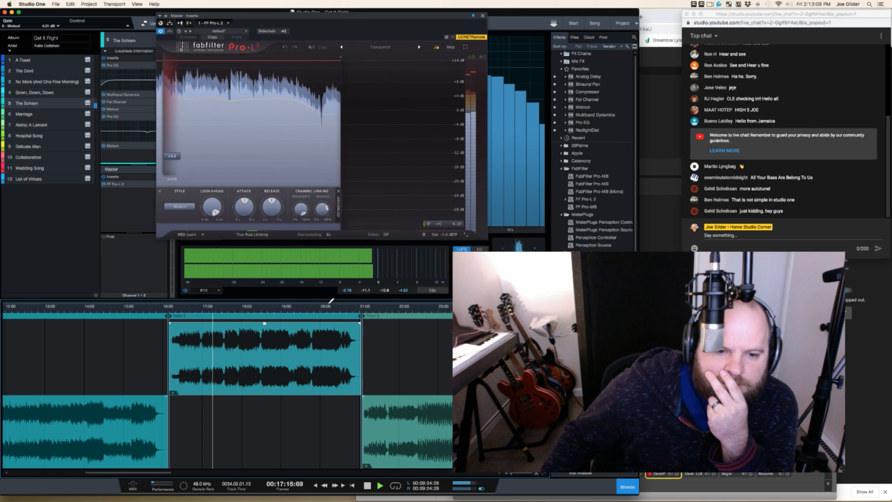
pyautogui.click(333, 310)
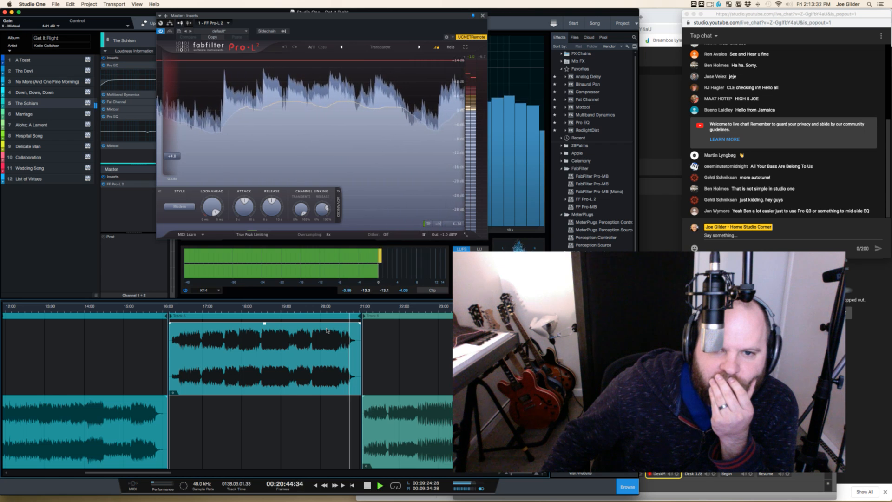
pyautogui.press('space')
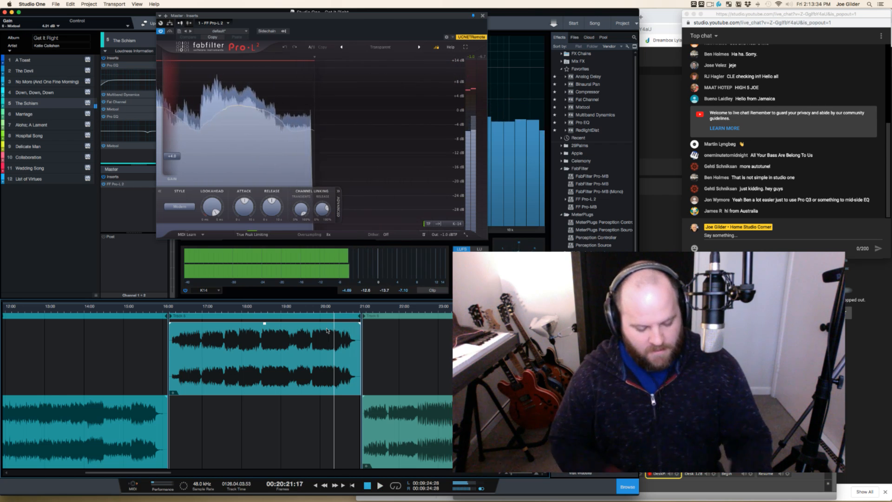
# Insert a Pro EQ in the empty branch of Splitter 1 in The Schism's effect routing
pyautogui.click(170, 23)
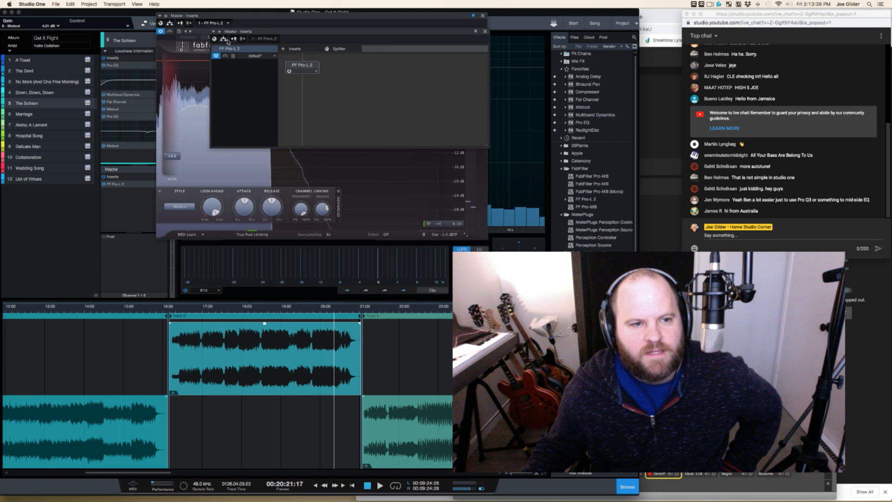
pyautogui.click(114, 65)
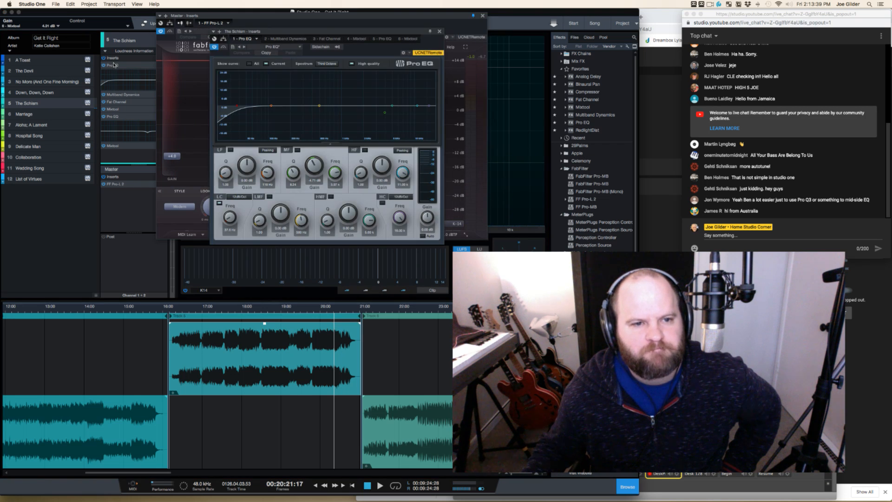
pyautogui.click(223, 38)
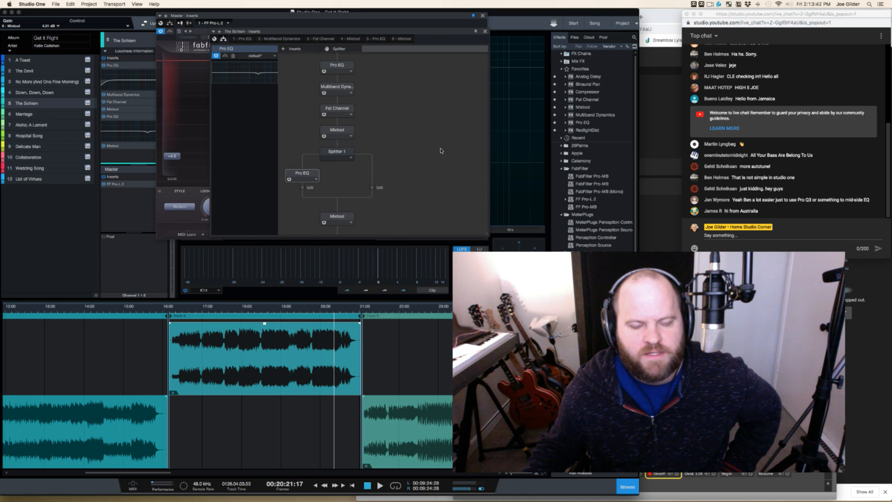
pyautogui.moveTo(580, 124); pyautogui.dragTo(376, 176)
pyautogui.doubleClick(371, 176)
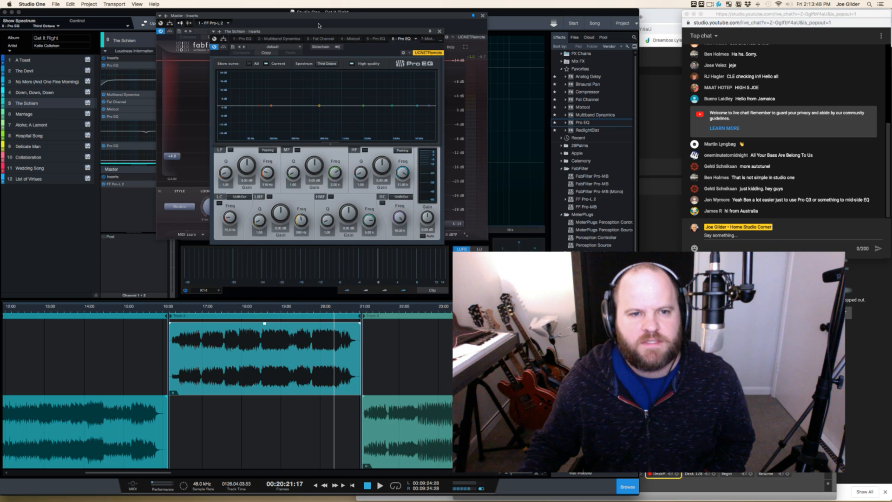
pyautogui.click(223, 40)
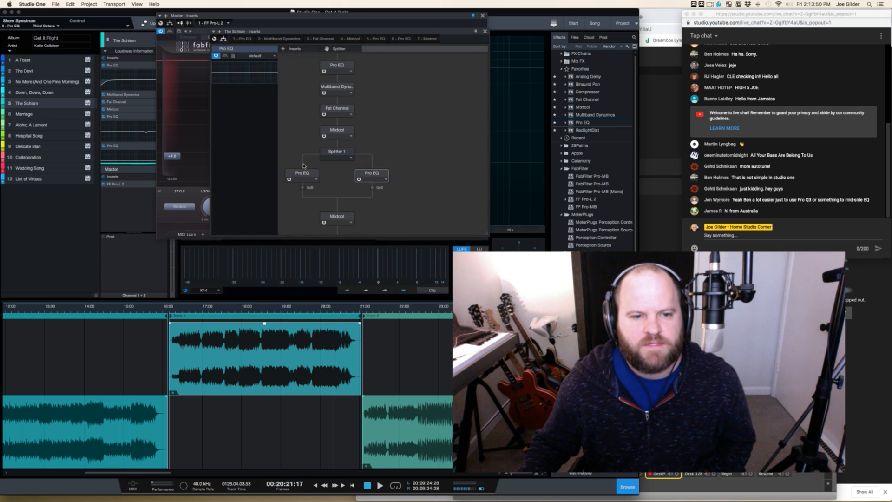
# During playback, sweep an LMF boost in the new branch's Pro EQ, change it into a gentle cut and return to the routing view
pyautogui.doubleClick(370, 173)
pyautogui.press('space')
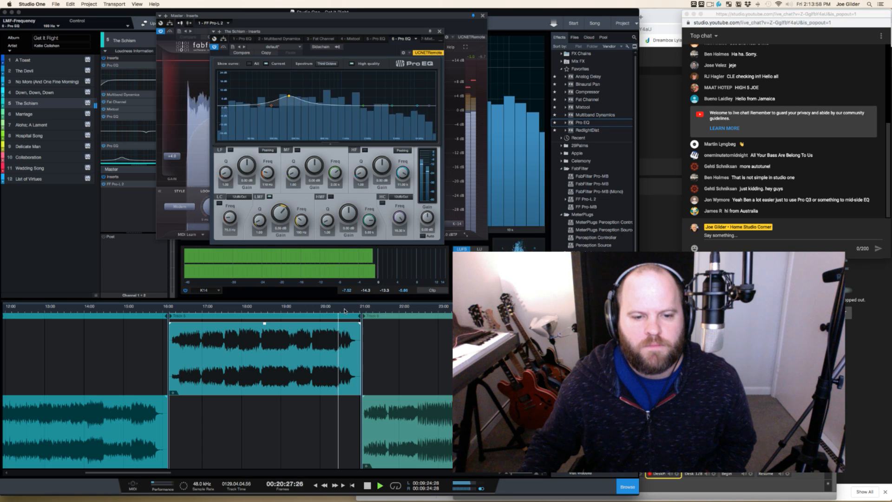
pyautogui.moveTo(288, 96); pyautogui.dragTo(288, 89)
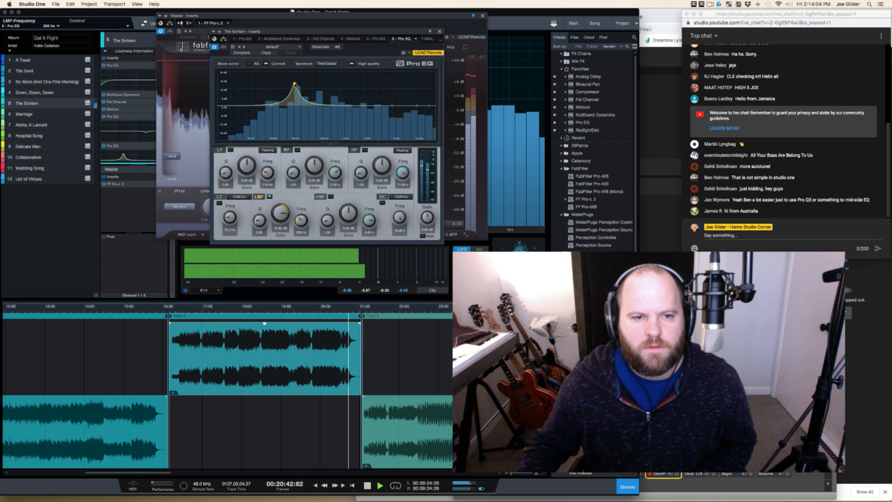
pyautogui.moveTo(296, 86); pyautogui.dragTo(284, 87)
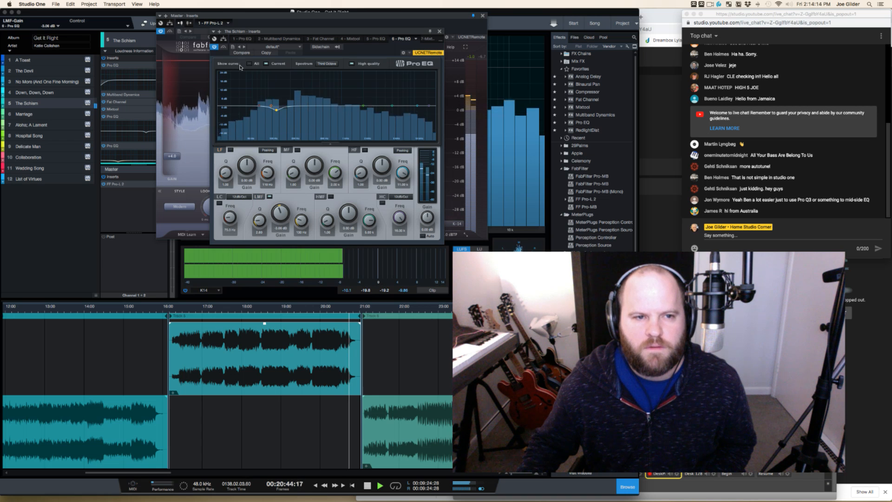
pyautogui.click(224, 39)
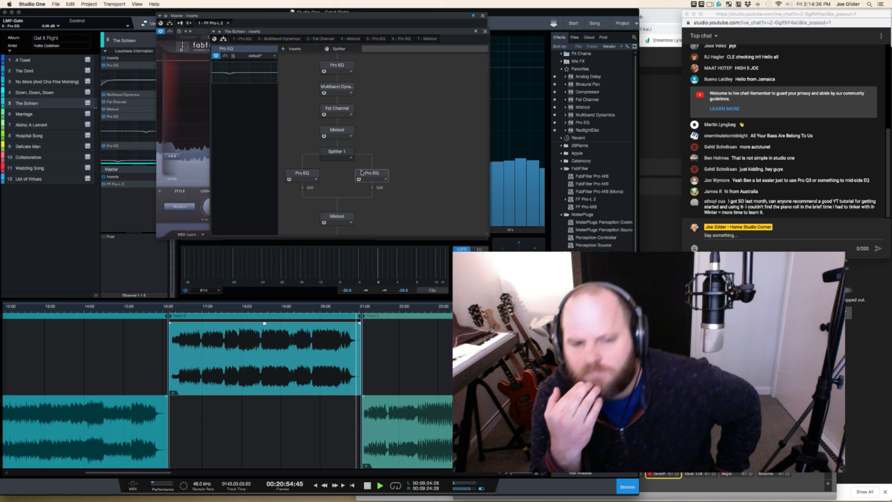
# Trim the empty end of The Schism's audio clip back to about 20:54 on the timeline
pyautogui.scroll(5, 340, 366)
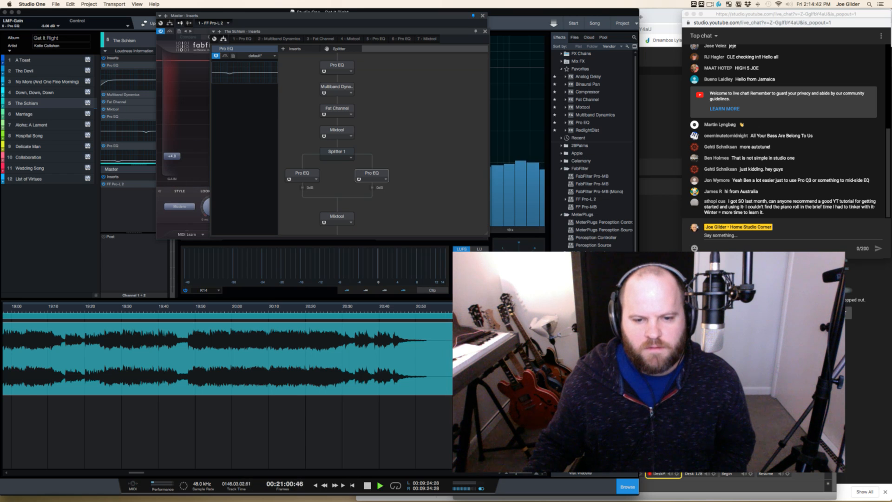
pyautogui.moveTo(460, 343)
pyautogui.mouseDown()
pyautogui.moveTo(451, 343)
pyautogui.moveTo(458, 347)
pyautogui.mouseUp()
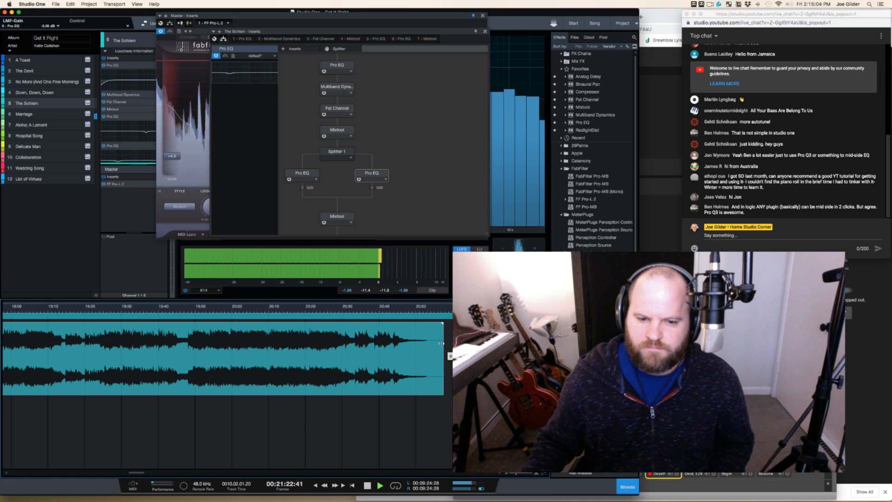
pyautogui.moveTo(435, 344)
pyautogui.mouseDown()
pyautogui.moveTo(453, 343)
pyautogui.moveTo(434, 343)
pyautogui.mouseUp()
# Add a curved fade-out to the end of The Schism's clip, starting at about 20:44, and replay the ending
pyautogui.click(409, 311)
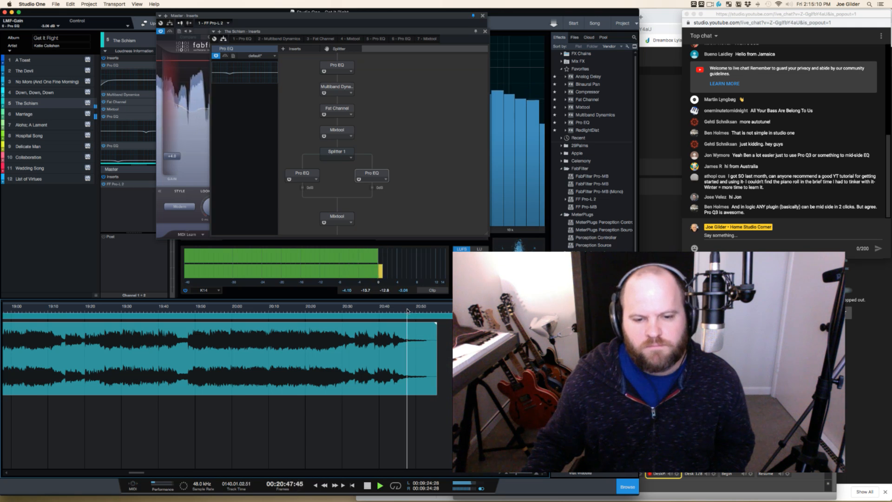
pyautogui.moveTo(424, 332); pyautogui.dragTo(412, 375)
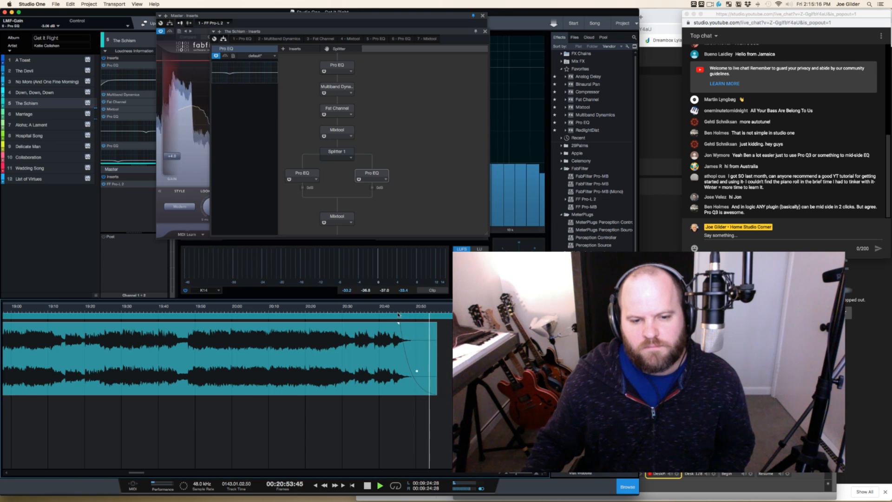
pyautogui.click(398, 314)
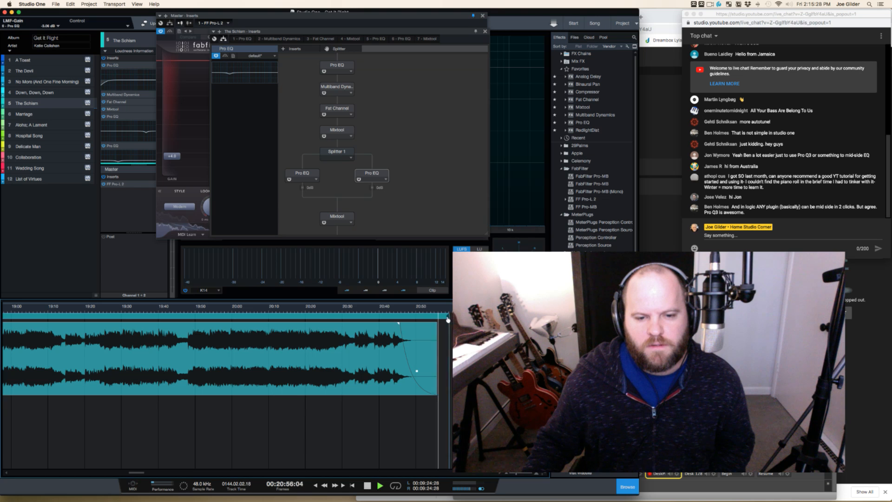
# Pull the track boundary after The Schism closer to its clip end, redoing the first attempt, then stop playback and show the whole song
pyautogui.moveTo(448, 319); pyautogui.dragTo(439, 320)
pyautogui.press('super+z')
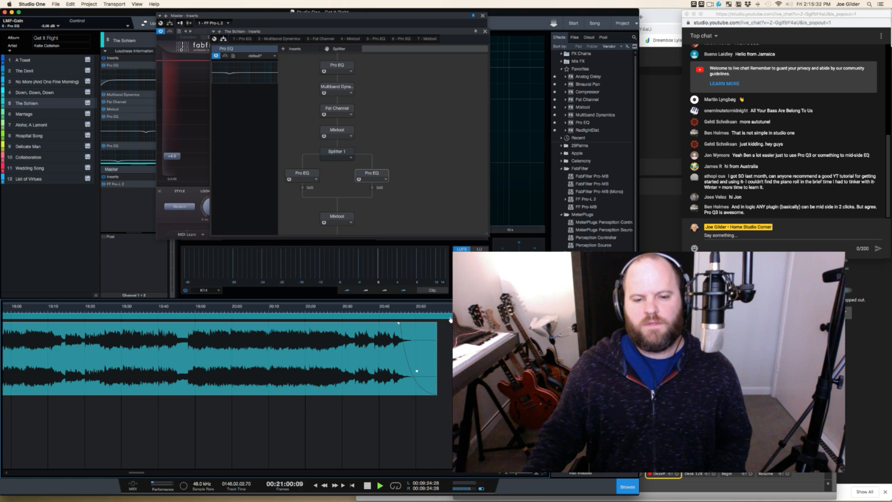
pyautogui.moveTo(450, 319); pyautogui.dragTo(435, 320)
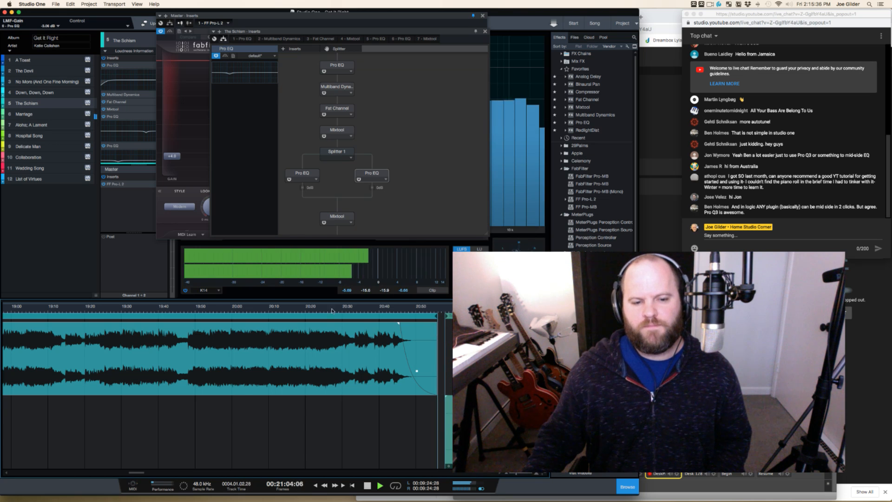
pyautogui.press('space')
pyautogui.scroll(-5, 332, 311)
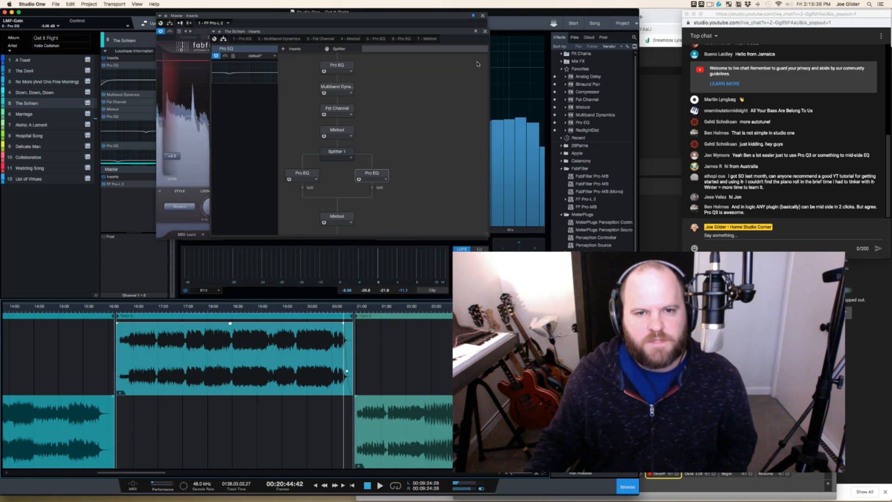
# Close the routing window, play Marriage from about 22:47 and move the limiter window to uncover the track's insert controls
pyautogui.click(485, 31)
pyautogui.click(453, 413)
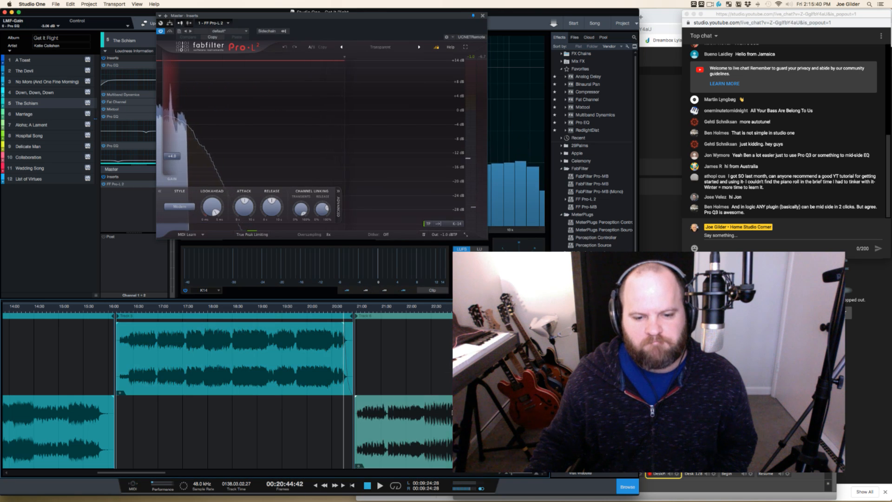
pyautogui.click(445, 304)
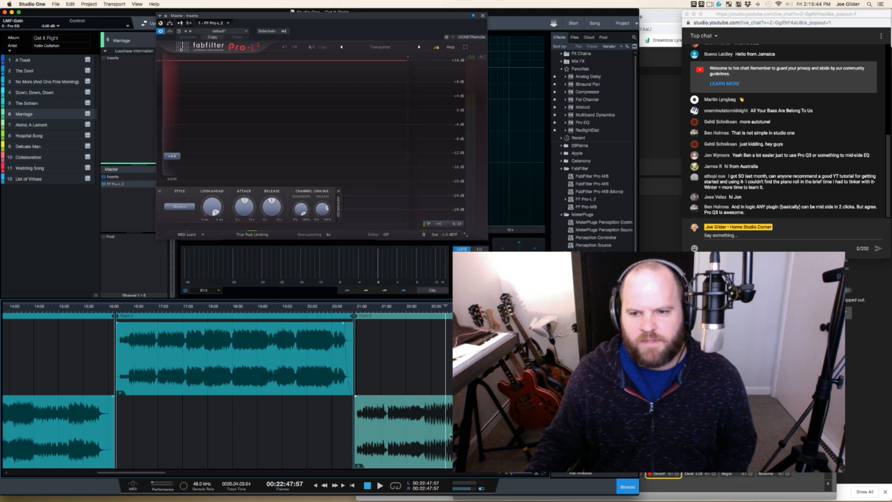
pyautogui.press('space')
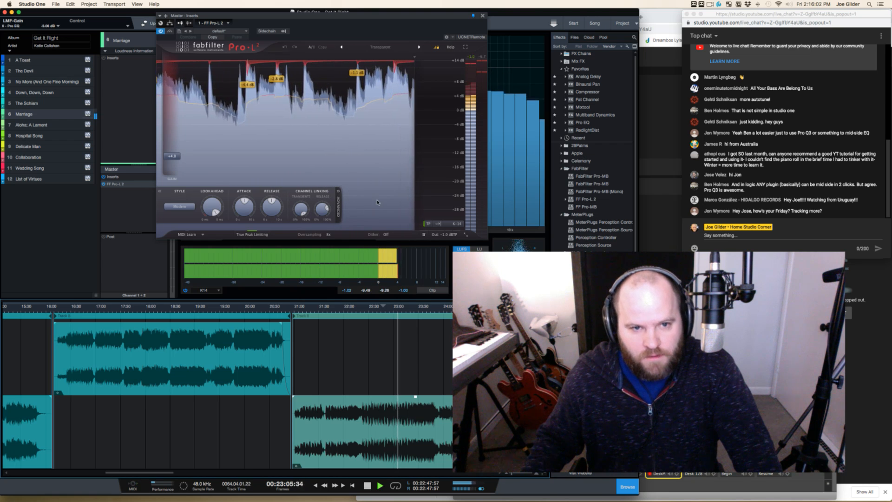
pyautogui.moveTo(401, 18); pyautogui.dragTo(455, 24)
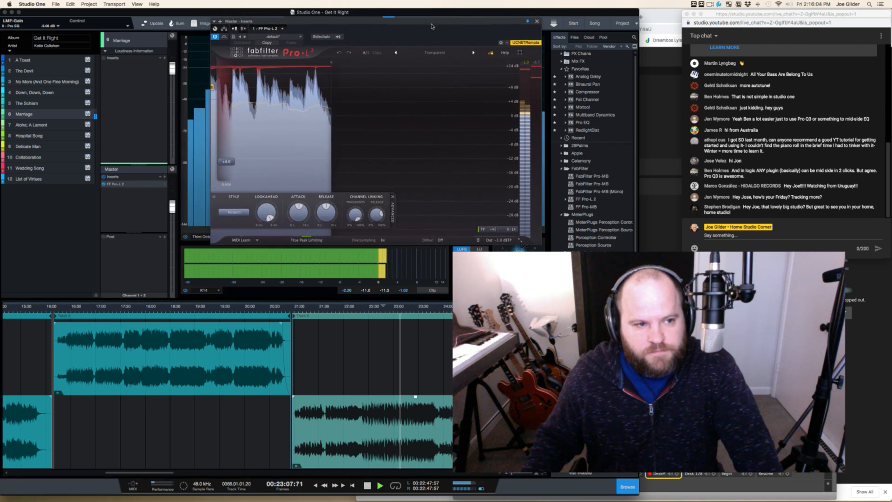
# Copy The Schism's first Pro EQ onto Marriage, adjust its low-cut frequency during playback and stop
pyautogui.click(61, 104)
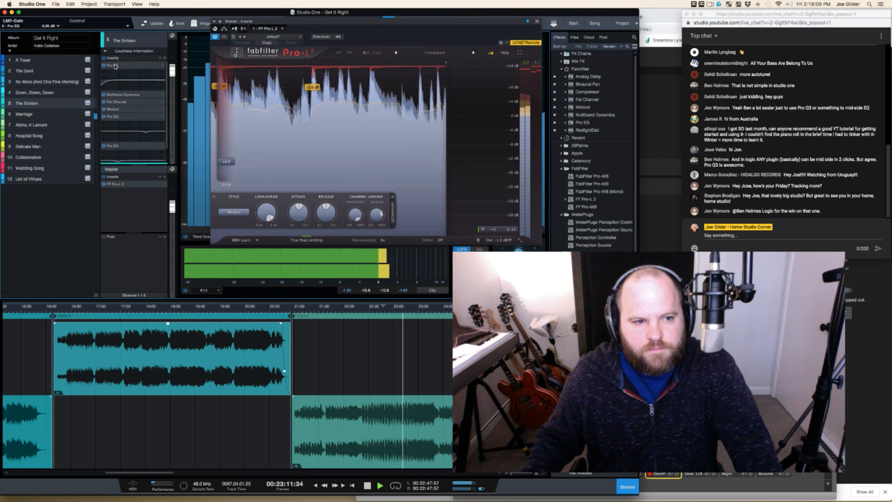
pyautogui.moveTo(110, 66); pyautogui.dragTo(41, 115)
pyautogui.click(41, 115)
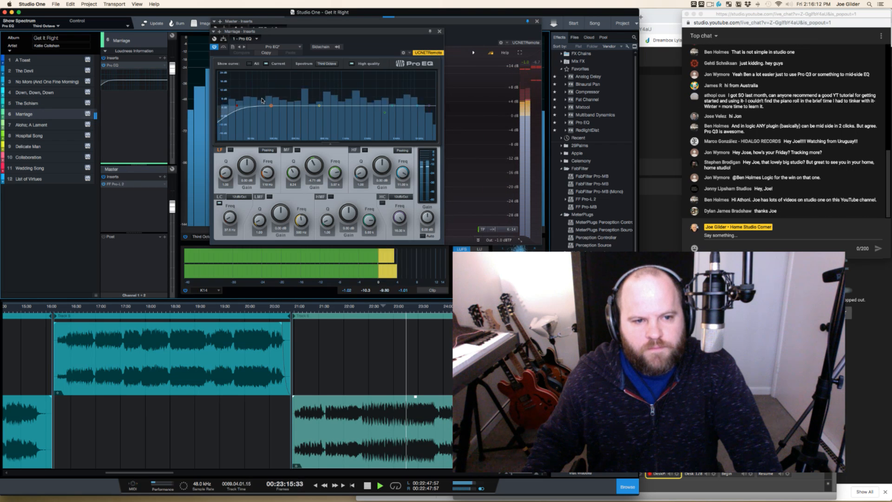
pyautogui.moveTo(229, 219); pyautogui.dragTo(228, 219)
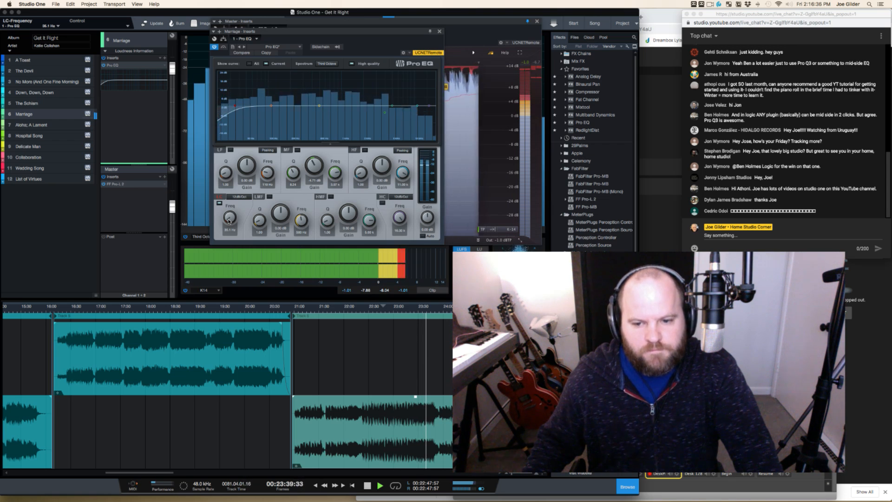
pyautogui.press('space')
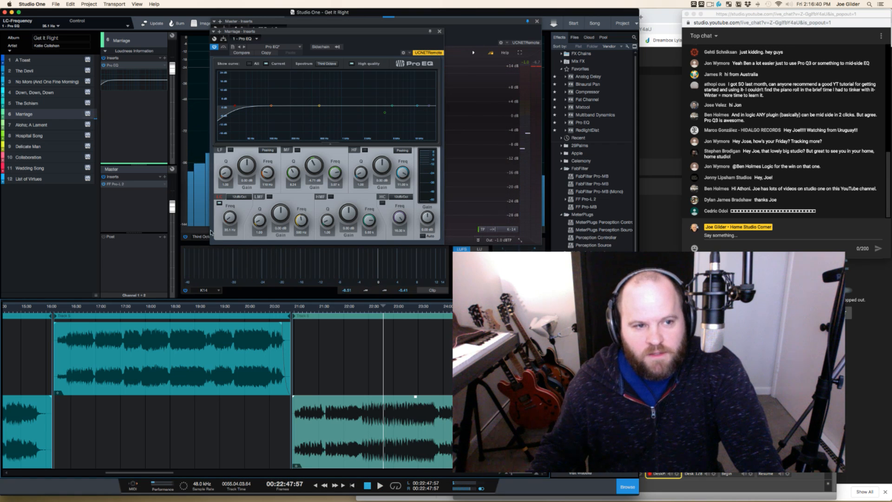
# Inspect the Multiband Dynamics settings on The Devil and on A Toast as possible sources for Marriage
pyautogui.click(56, 72)
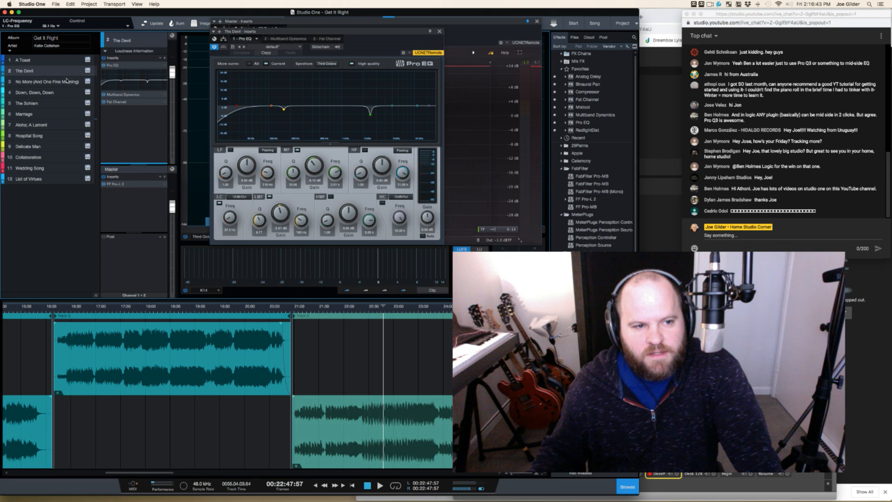
pyautogui.click(112, 96)
pyautogui.doubleClick(117, 96)
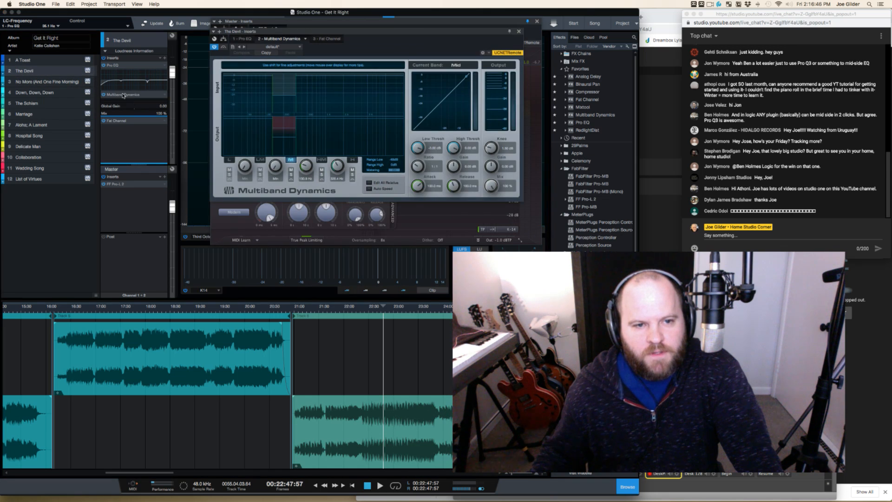
pyautogui.click(51, 62)
pyautogui.doubleClick(120, 95)
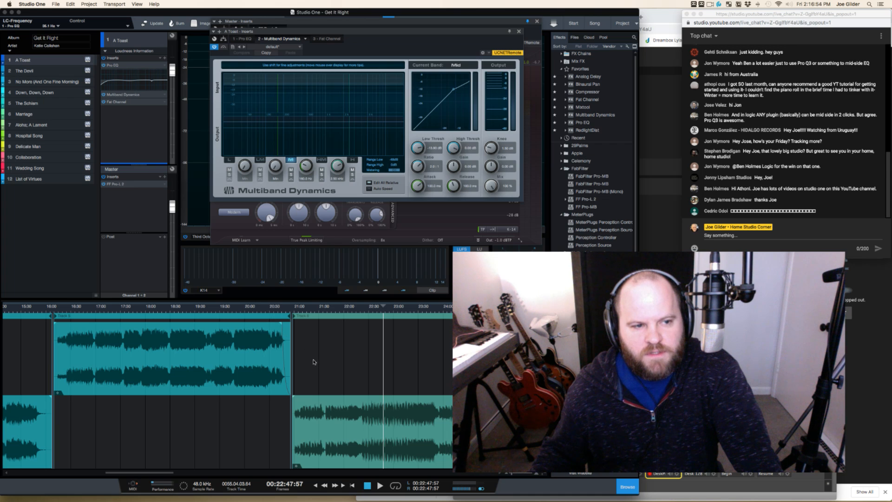
# Copy A Toast's Multiband Dynamics with its settings onto Marriage, following the Pro EQ
pyautogui.click(343, 409)
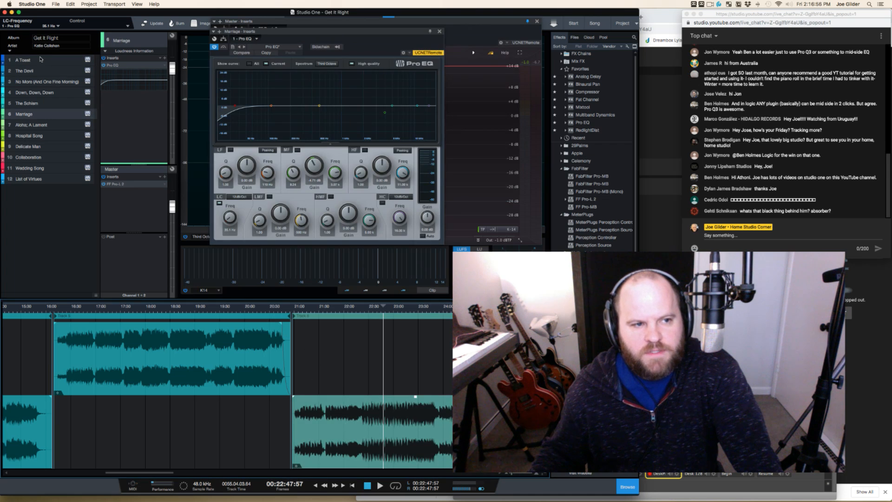
pyautogui.click(40, 60)
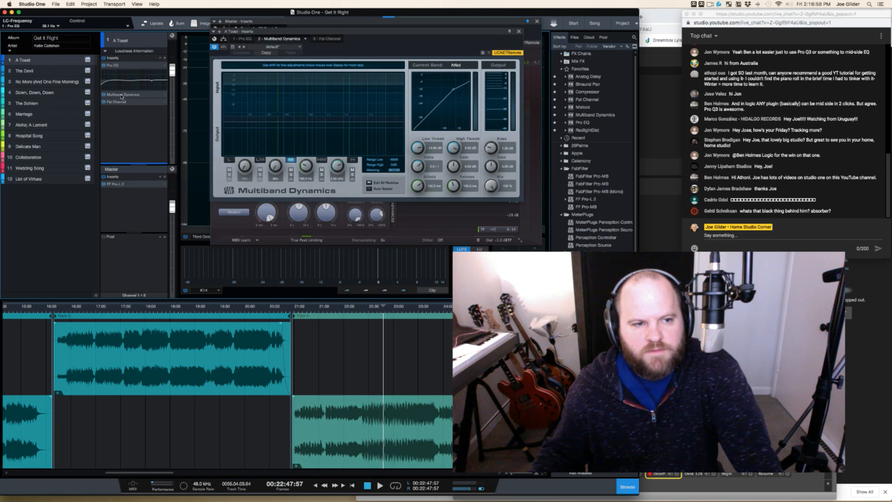
pyautogui.moveTo(121, 96); pyautogui.dragTo(44, 117)
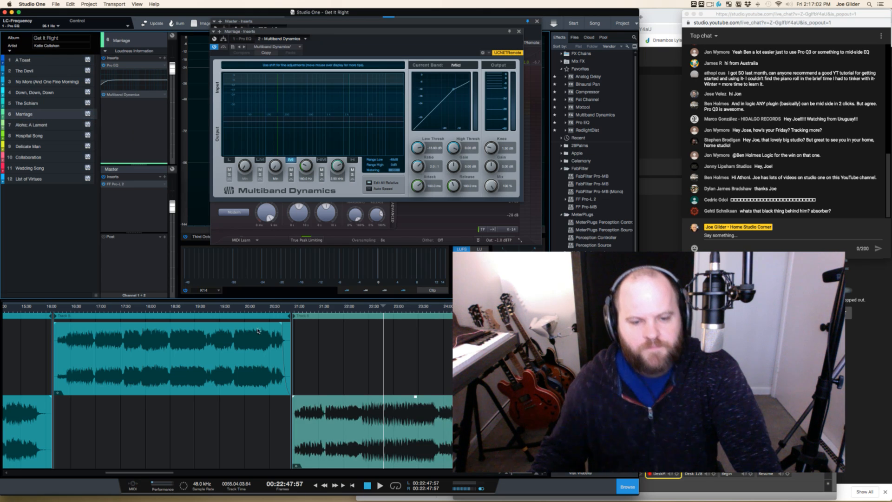
# Audition Marriage with the Multiband Dynamics, first from about 21:45 and again from about 22:32
pyautogui.click(336, 309)
pyautogui.press('space')
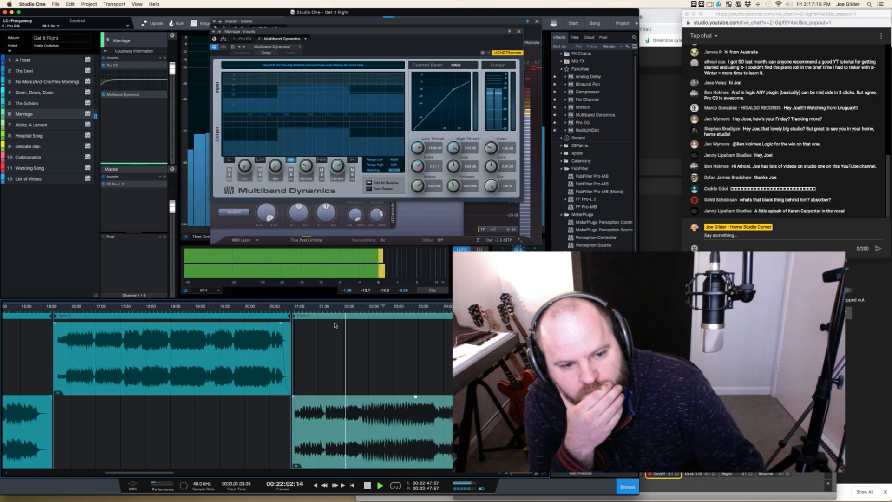
pyautogui.click(370, 310)
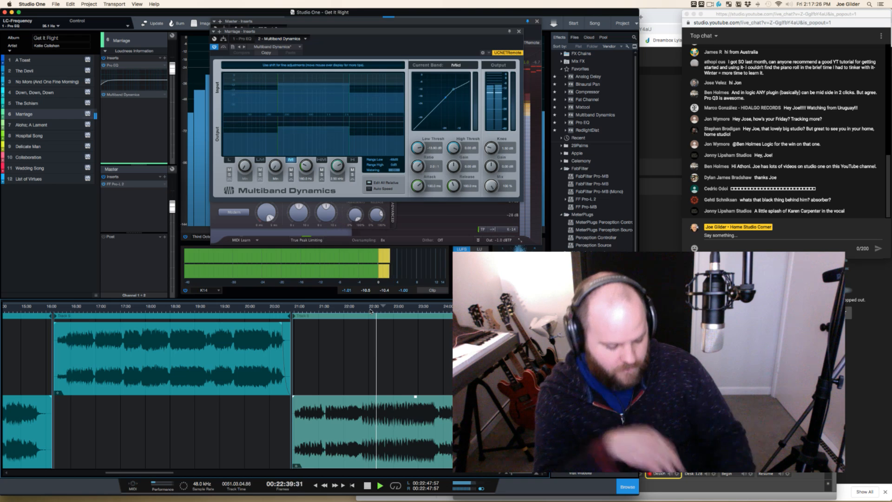
pyautogui.press('space')
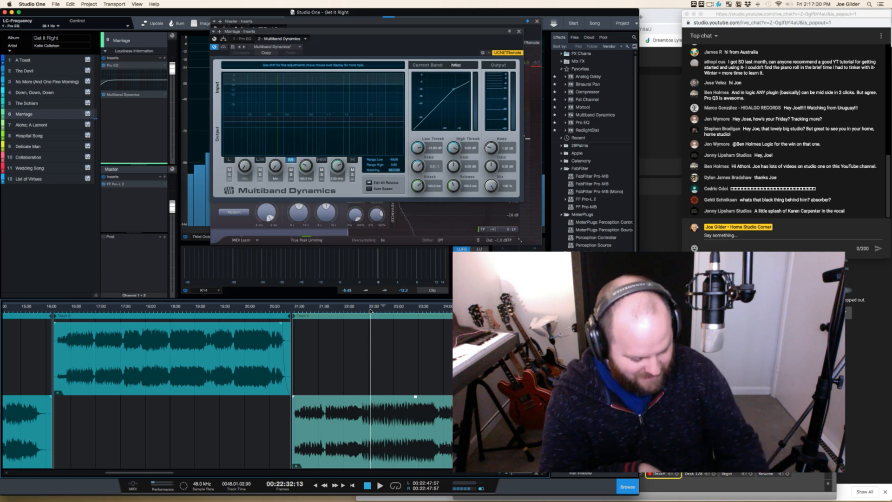
pyautogui.press('space')
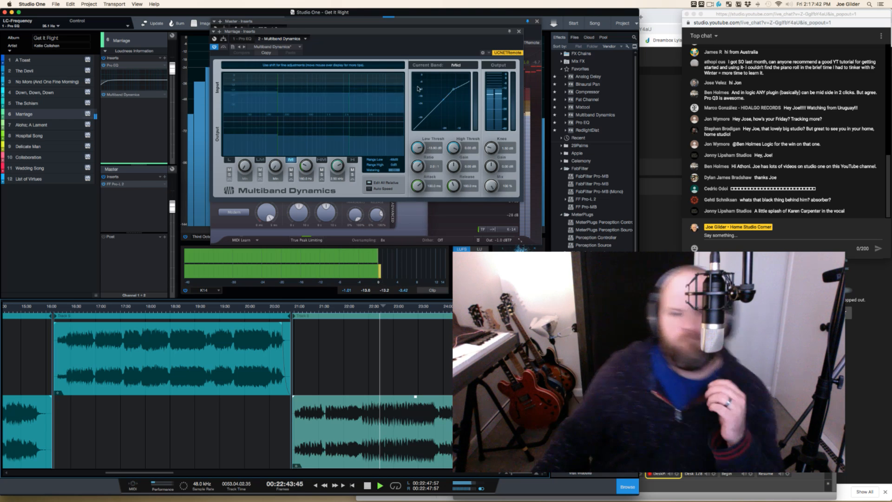
# Lower the low threshold of Marriage's High Mid band, raise the Multiband Dynamics global gain to about 1 dB and compare with the effect bypassed
pyautogui.click(333, 93)
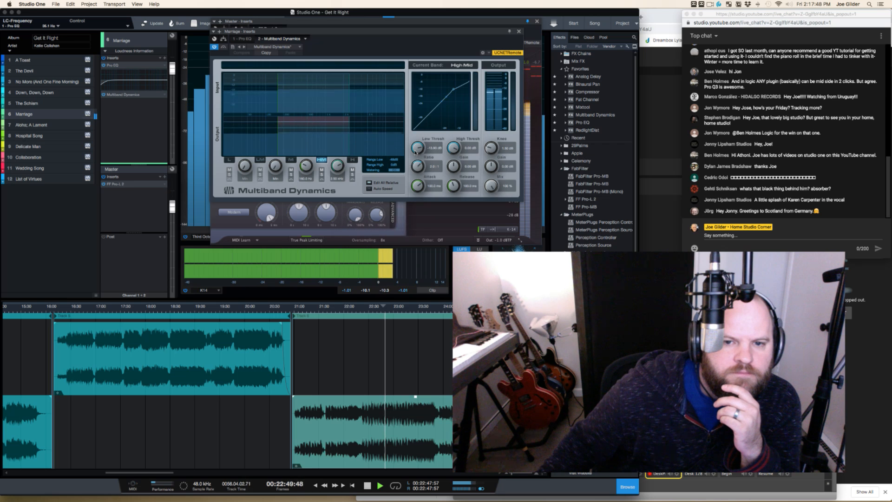
pyautogui.moveTo(415, 148); pyautogui.dragTo(415, 152)
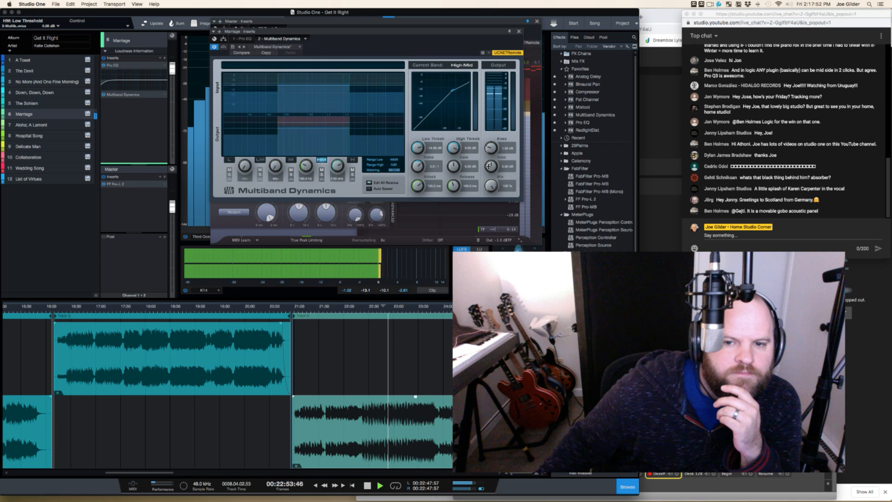
pyautogui.moveTo(489, 165); pyautogui.dragTo(489, 165)
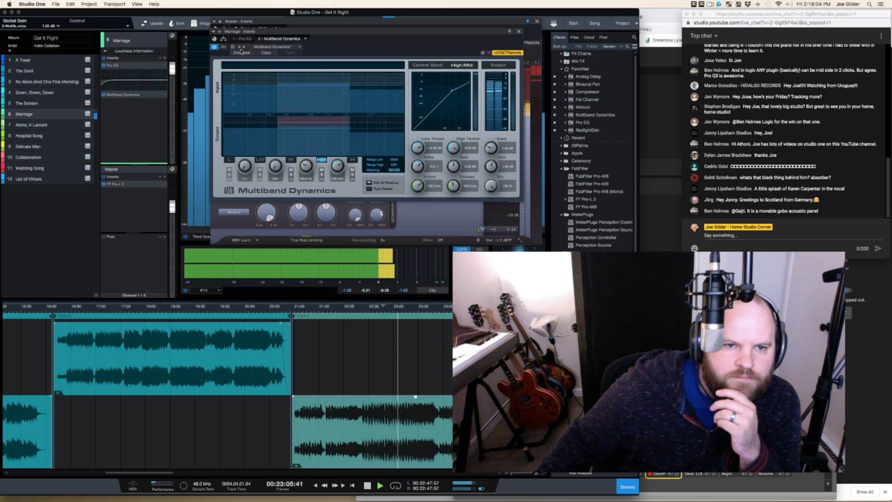
pyautogui.click(214, 46)
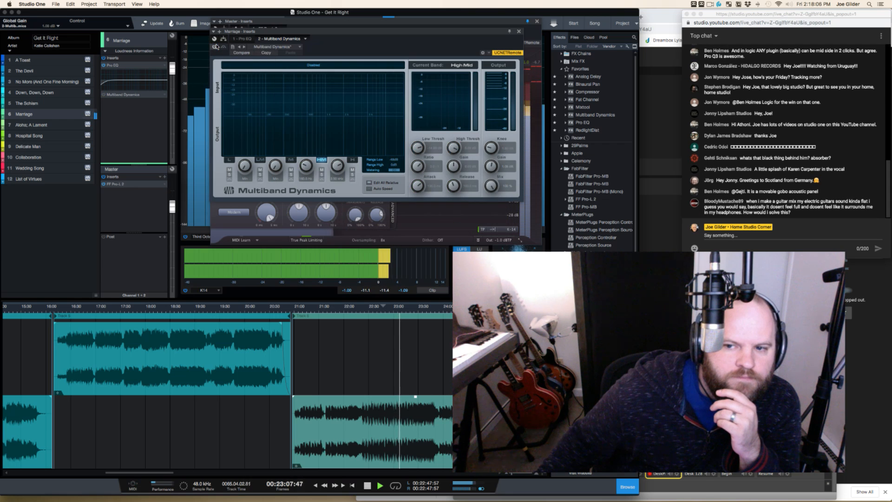
pyautogui.click(215, 47)
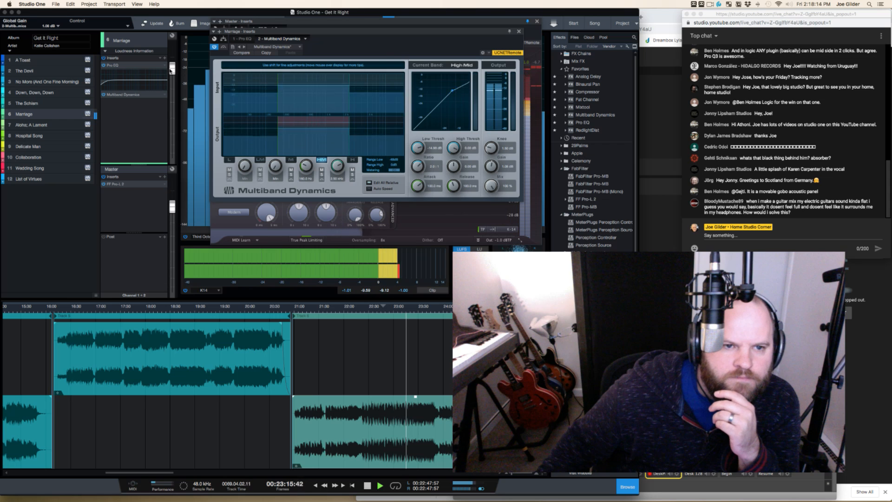
# Lower Marriage's track volume in two small moves while it plays, listening to the louder section, and stop playback
pyautogui.moveTo(170, 69); pyautogui.dragTo(171, 71)
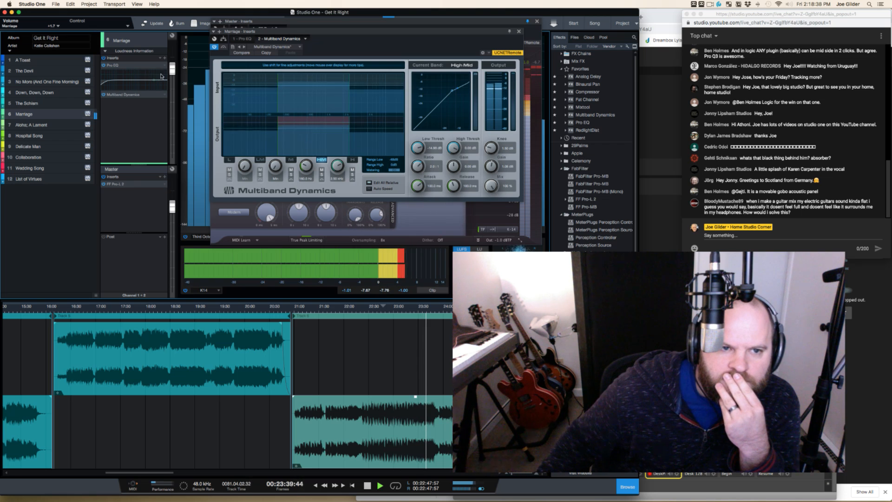
pyautogui.moveTo(172, 75); pyautogui.dragTo(172, 76)
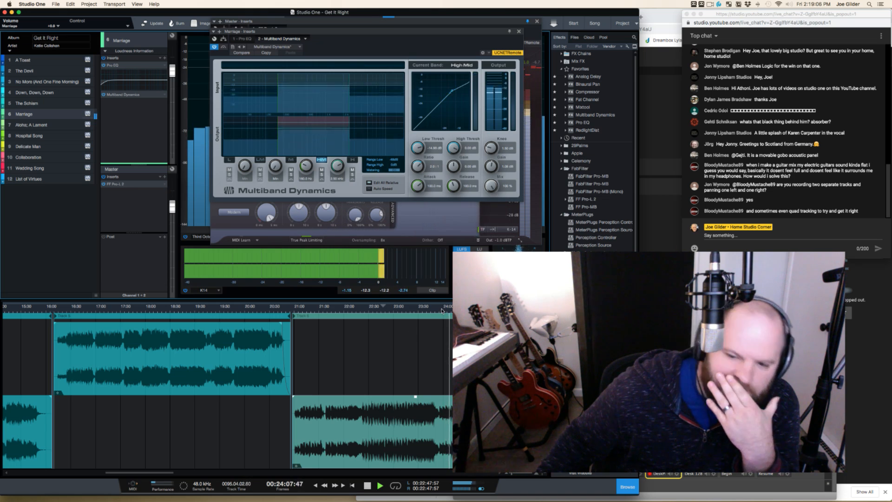
pyautogui.press('space')
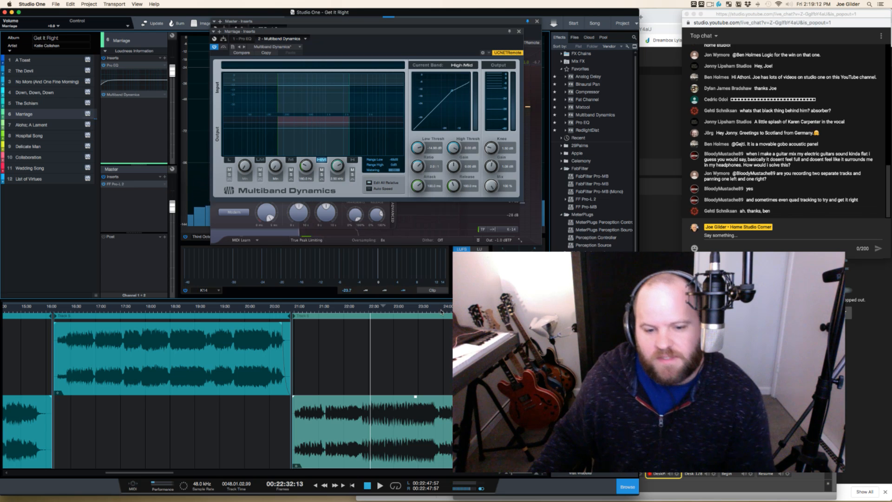
# Play a short passage of Marriage from about 23:57 and open the song's Pro EQ
pyautogui.click(442, 311)
pyautogui.press('space')
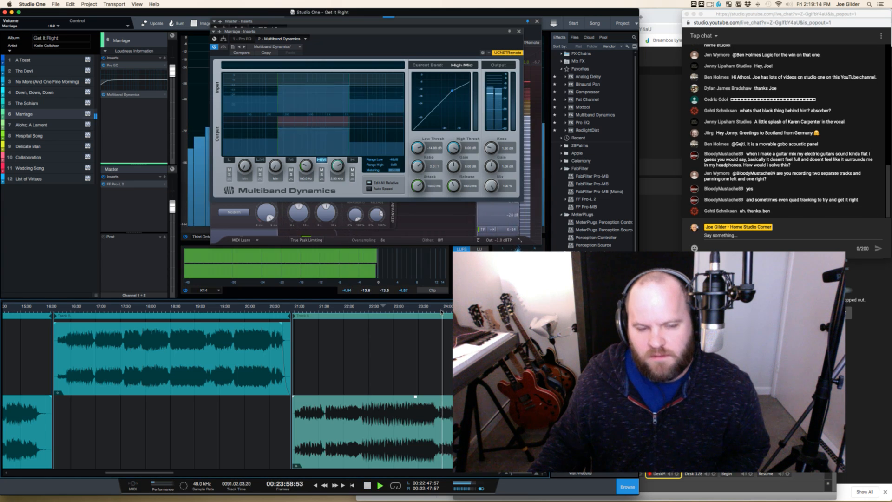
pyautogui.press('space')
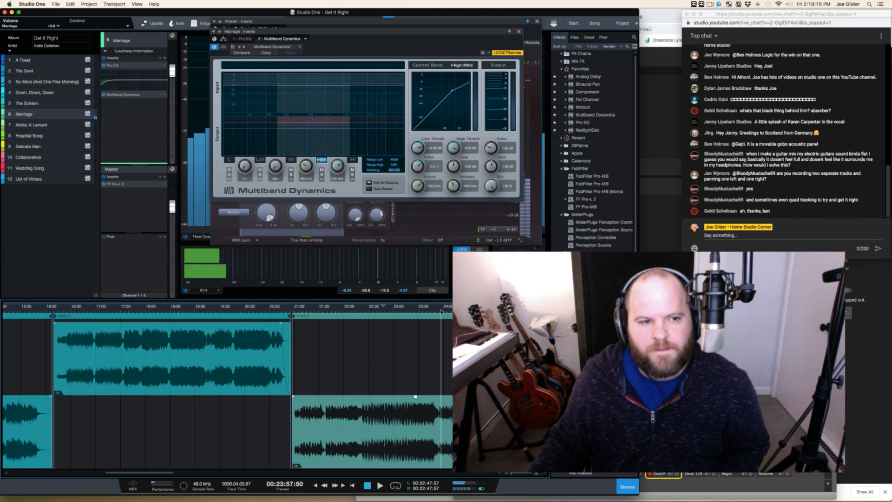
pyautogui.doubleClick(118, 67)
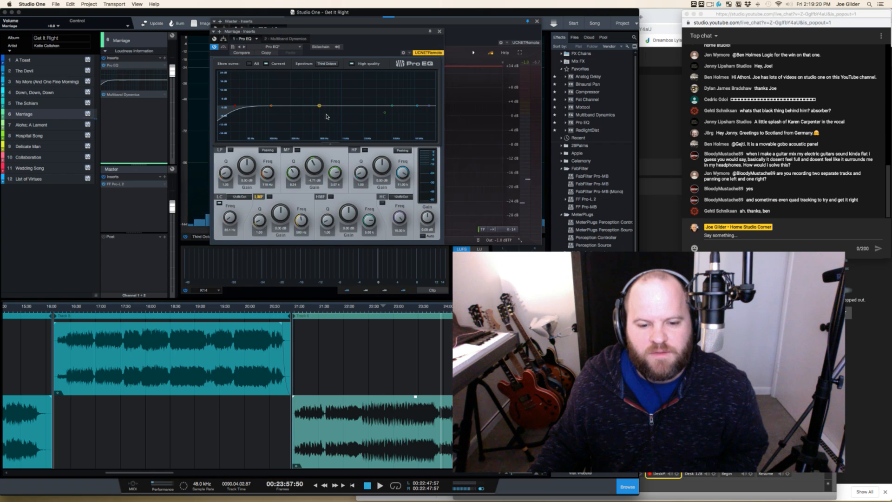
pyautogui.moveTo(273, 106); pyautogui.dragTo(276, 100)
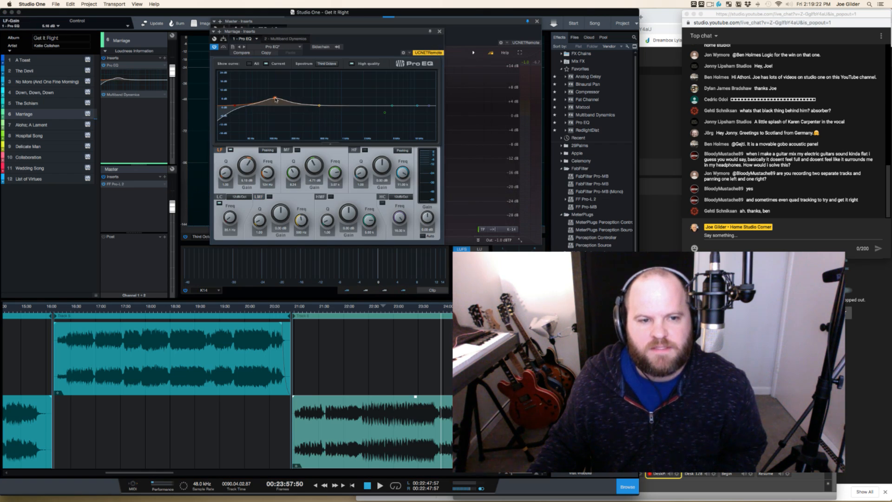
pyautogui.doubleClick(276, 99)
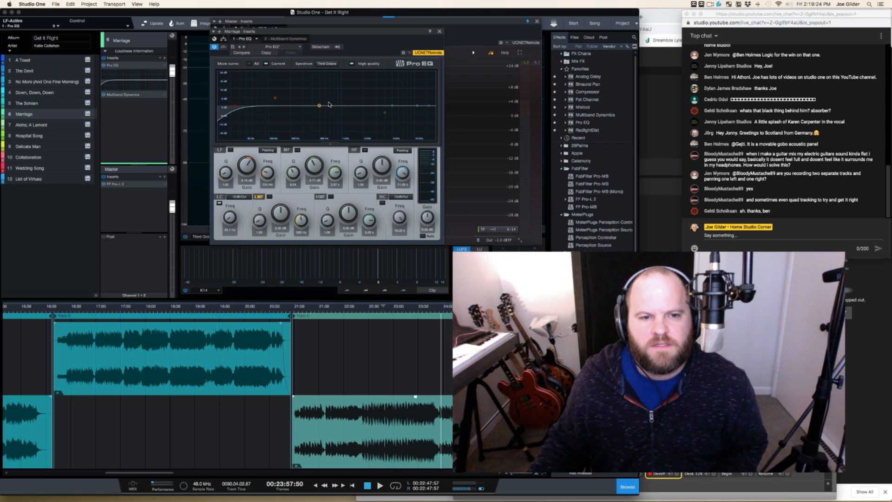
pyautogui.doubleClick(275, 99)
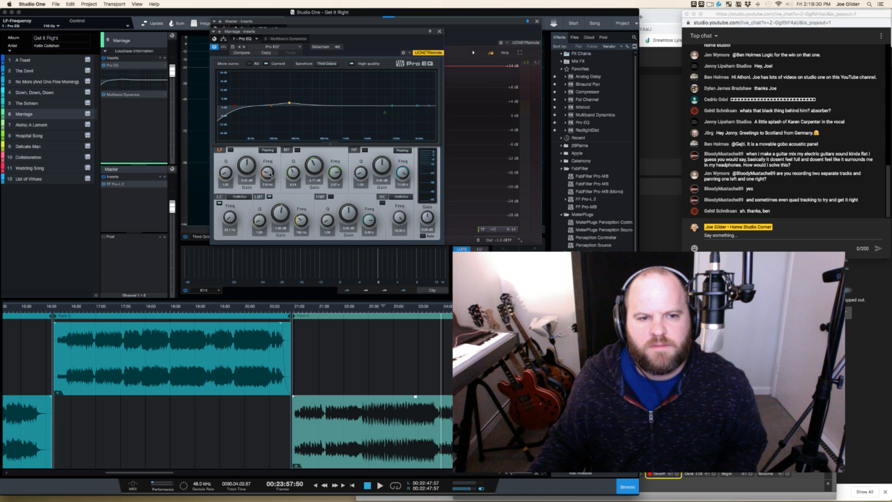
# Boost Marriage's LMF band strongly at 160 Hz during playback to check that frequency, then stop and bring its gain back near 0 dB
pyautogui.press('space')
pyautogui.moveTo(289, 105); pyautogui.dragTo(283, 85)
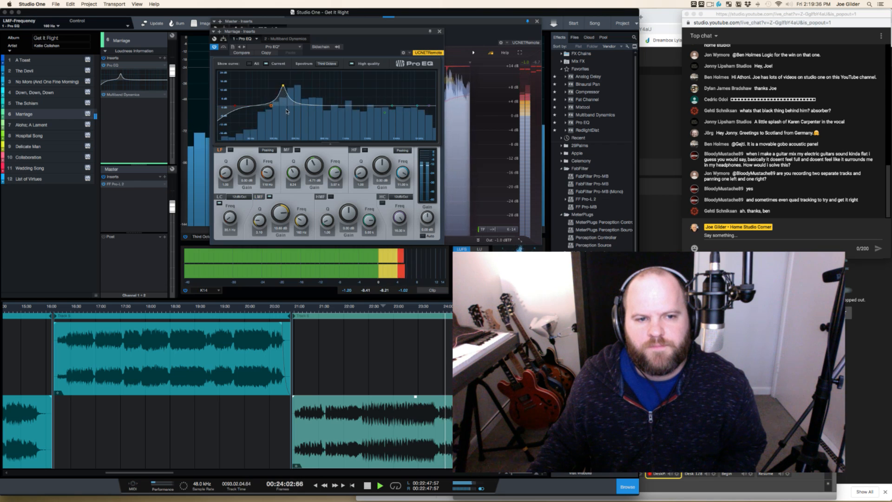
pyautogui.press('space')
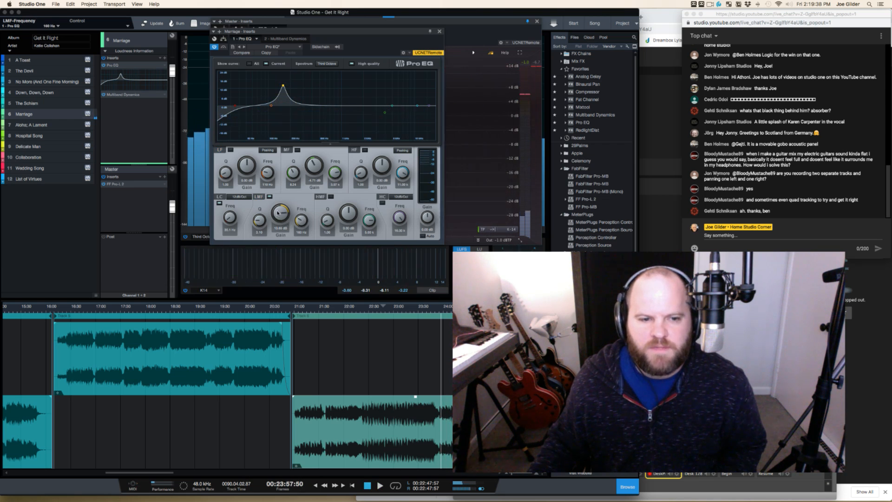
pyautogui.moveTo(279, 212); pyautogui.dragTo(257, 211)
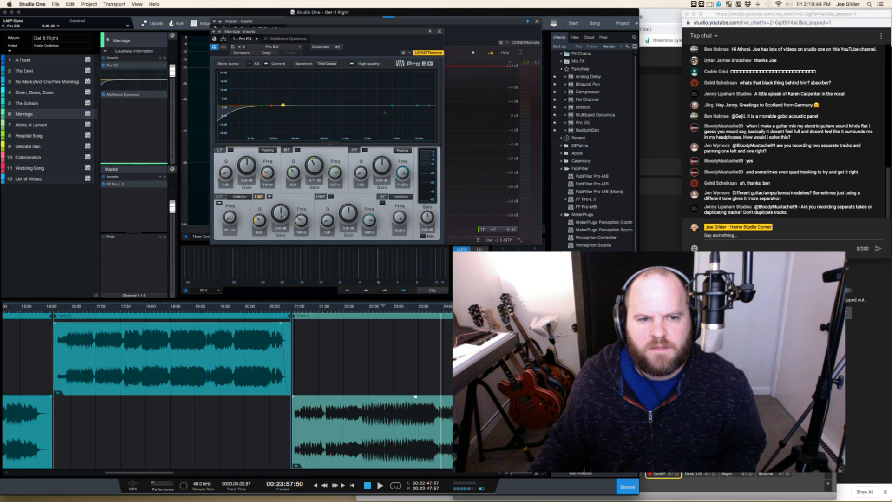
# During playback, cut the 160 Hz LMF band to -24 dB to hear its effect, then settle its gain at -2.91 dB
pyautogui.press('space')
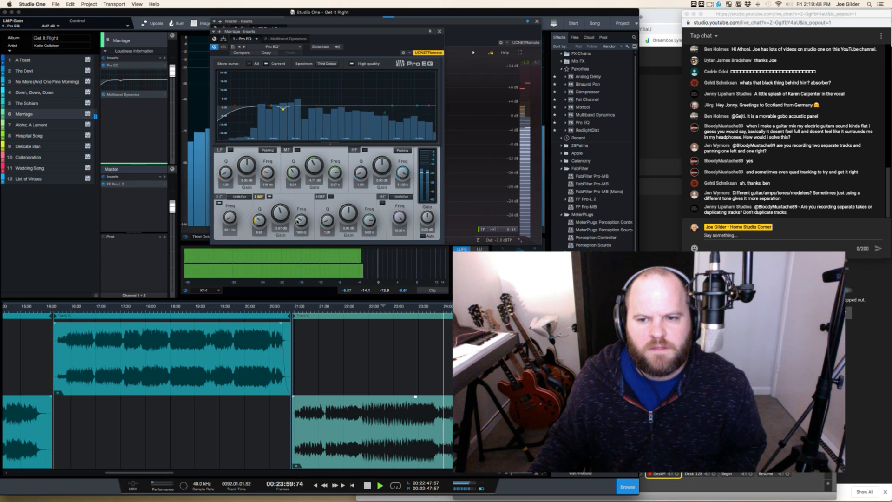
pyautogui.moveTo(279, 216); pyautogui.dragTo(280, 258)
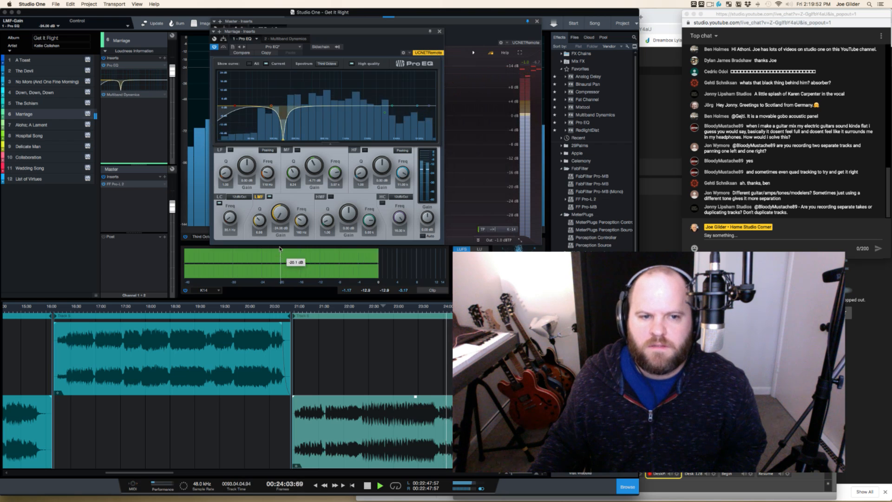
pyautogui.moveTo(277, 215)
pyautogui.mouseDown()
pyautogui.moveTo(261, 220)
pyautogui.moveTo(281, 208)
pyautogui.mouseUp()
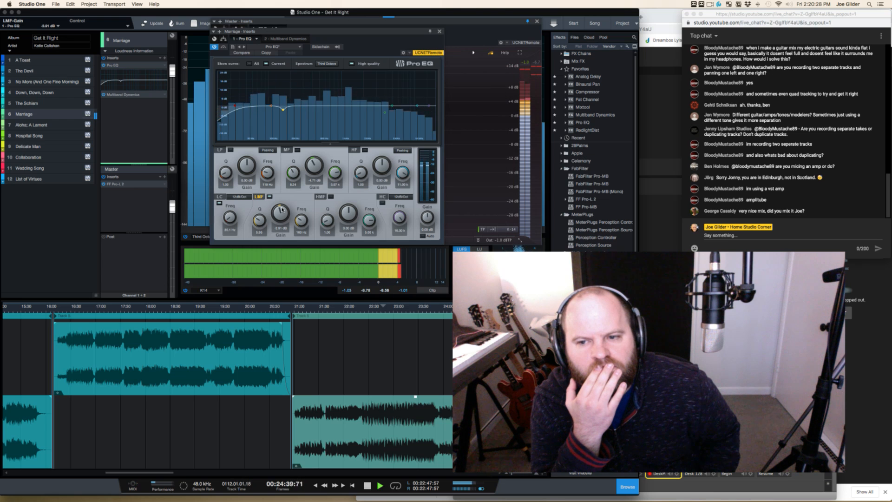
pyautogui.press('space')
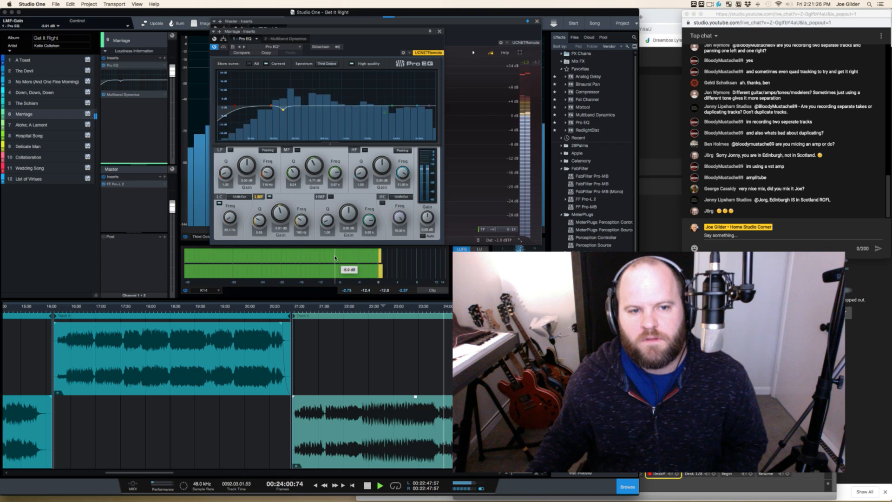
# Replay Marriage from about 23:57 to check the low-mid cut, then continue listening from about 24:45
pyautogui.press('space')
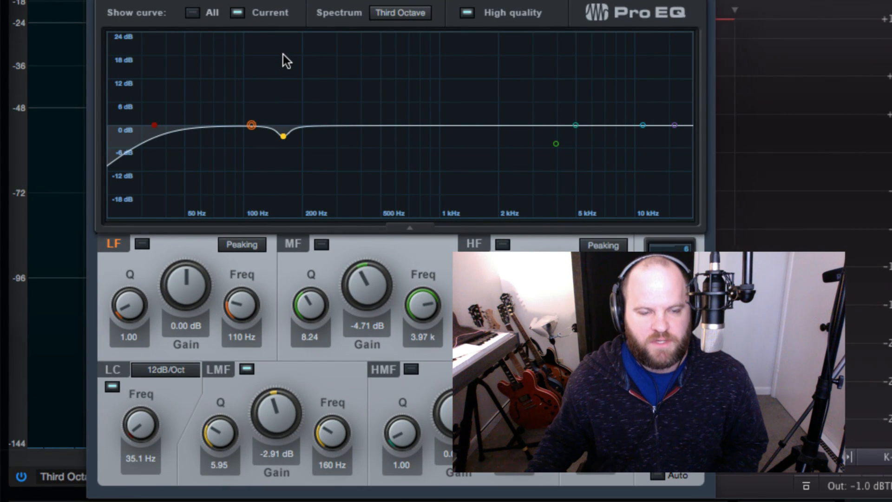
pyautogui.press('space')
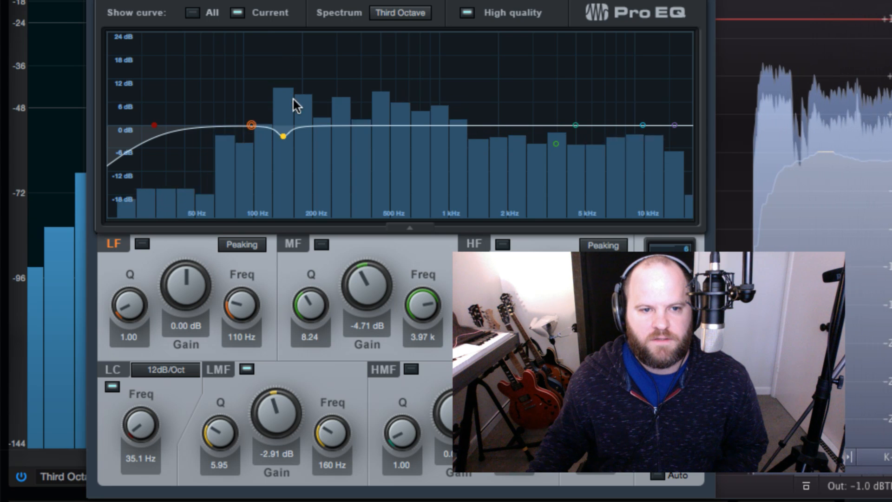
pyautogui.press('space')
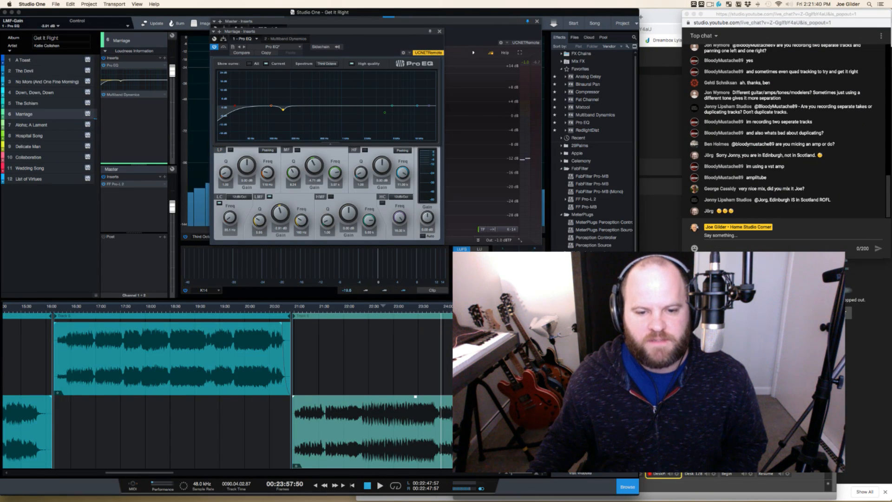
pyautogui.click(481, 307)
pyautogui.press('space')
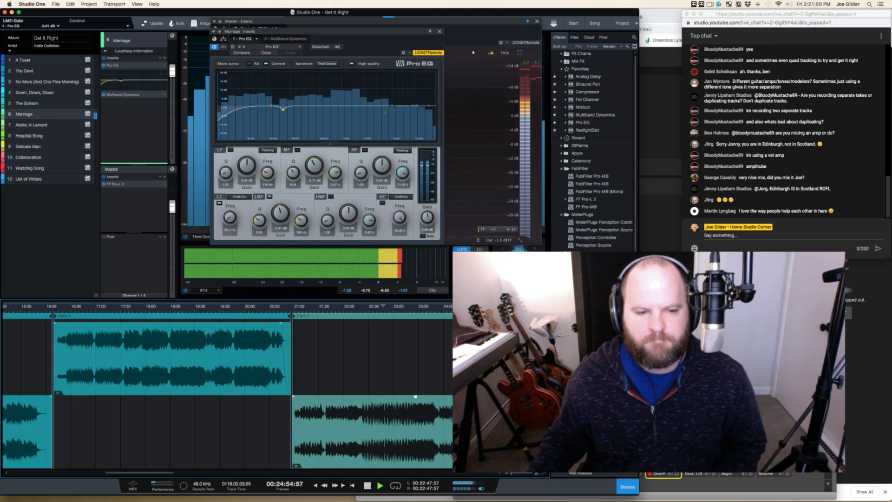
# Stop Marriage and replay it from about 24:46 to hear the closing section
pyautogui.press('space')
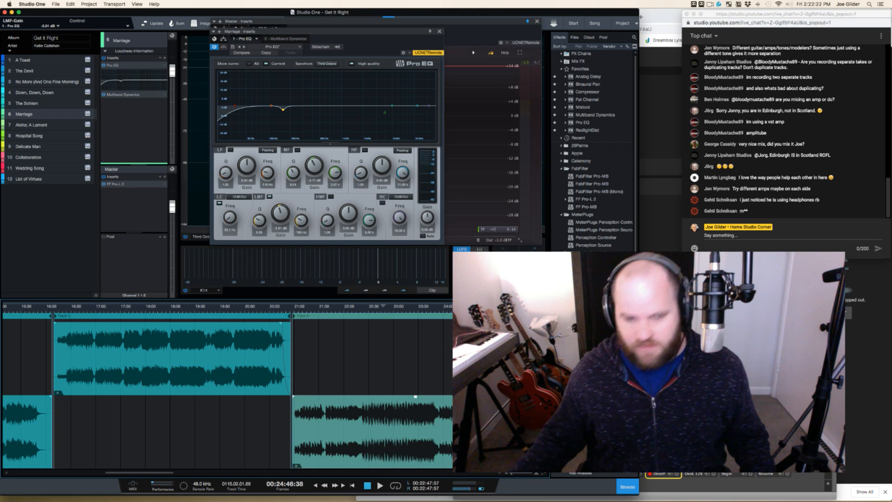
pyautogui.press('e')
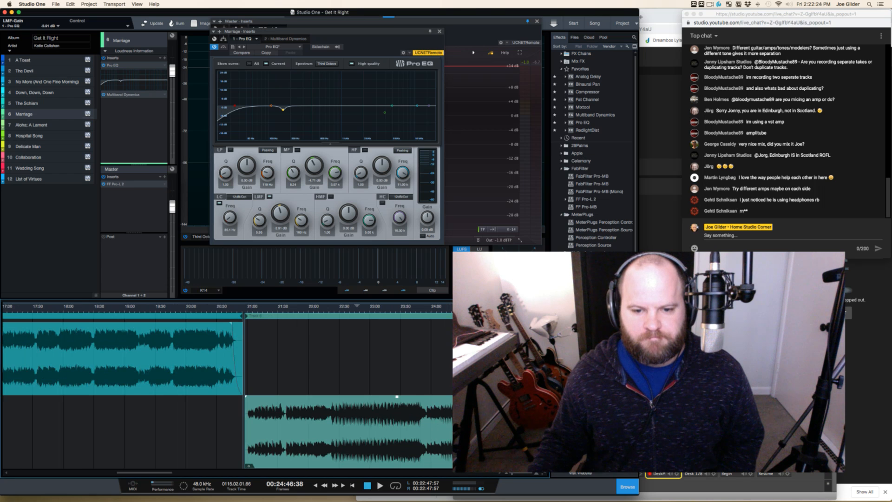
pyautogui.press('space')
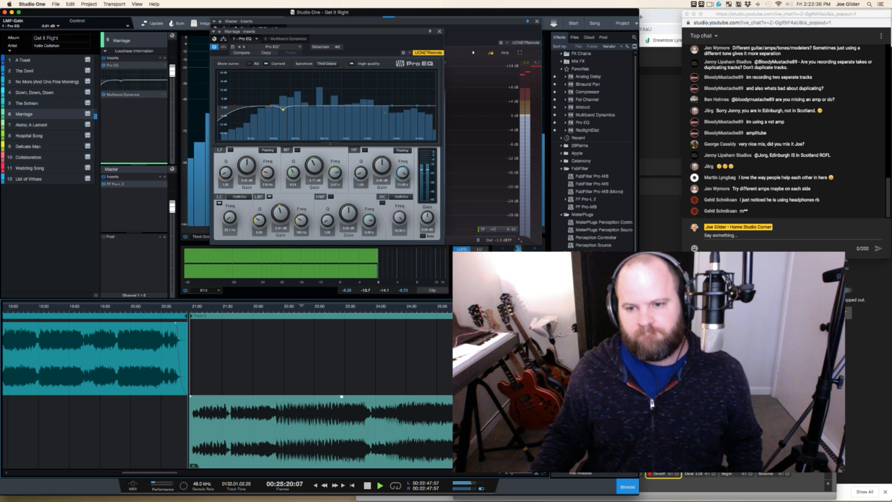
# Check Wirecast Play briefly, then return to Studio One, bring Marriage's ending into view and stop playback
pyautogui.press('super+Tab')
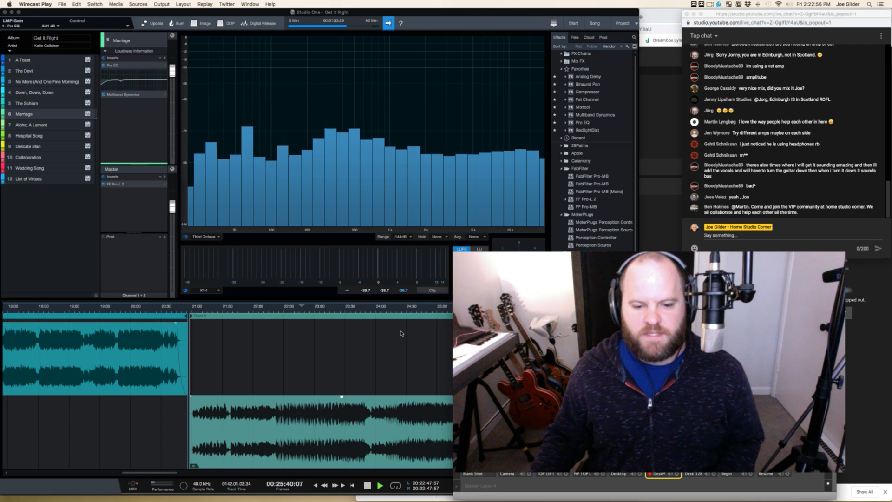
pyautogui.click(393, 423)
pyautogui.scroll(5, 395, 423)
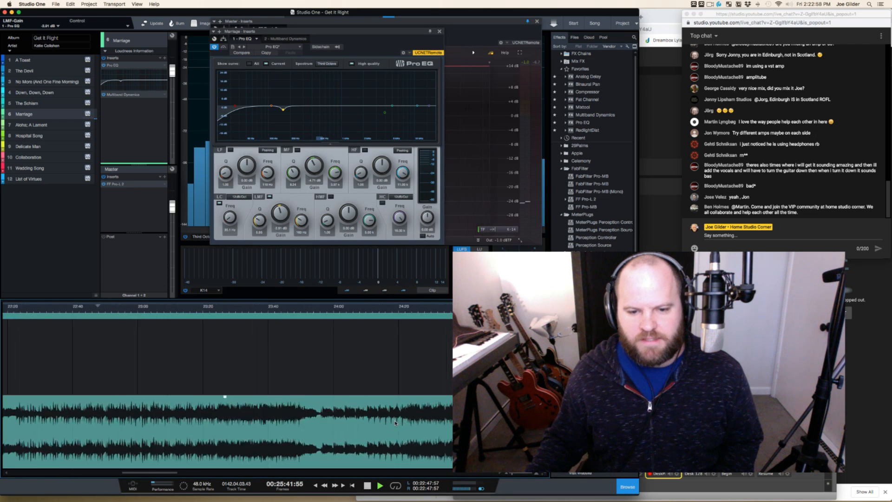
pyautogui.hscroll(10, 396, 423)
pyautogui.hscroll(-6, 395, 424)
pyautogui.hscroll(-1, 395, 423)
pyautogui.press('space')
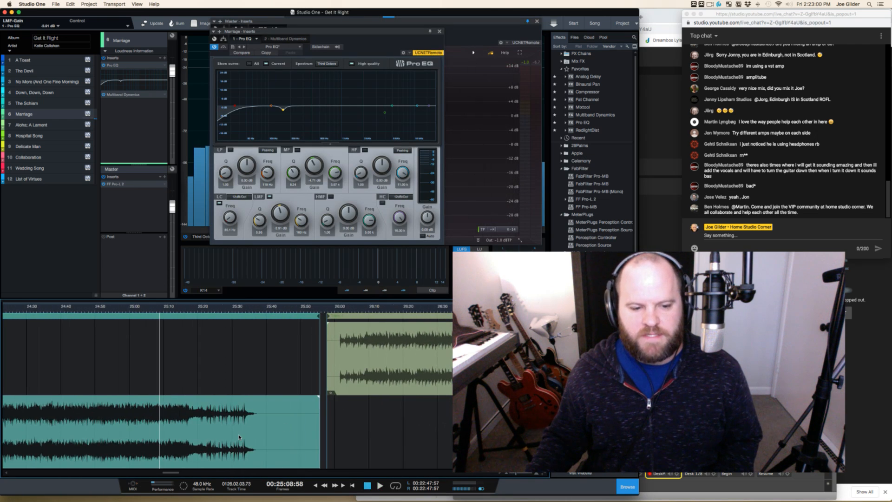
# Play Marriage's final hit from about 25:33 to hear how its tail decays
pyautogui.scroll(5, 243, 436)
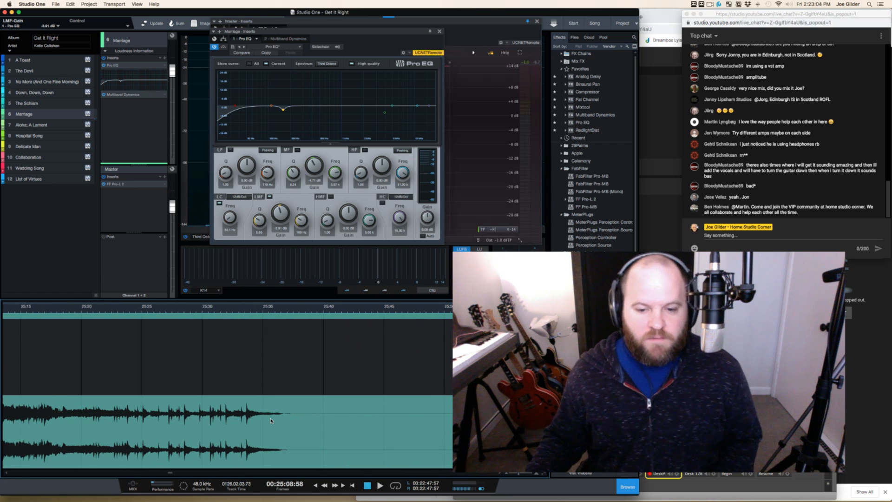
pyautogui.hscroll(-2, 270, 420)
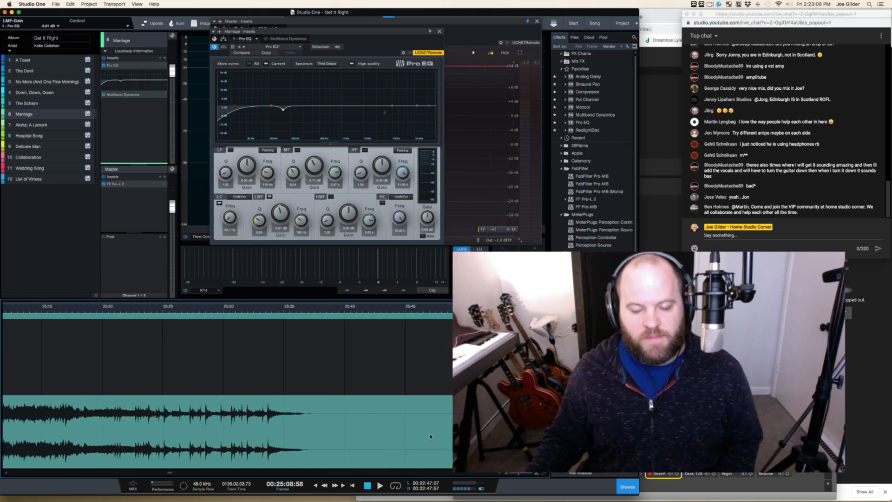
pyautogui.click(272, 307)
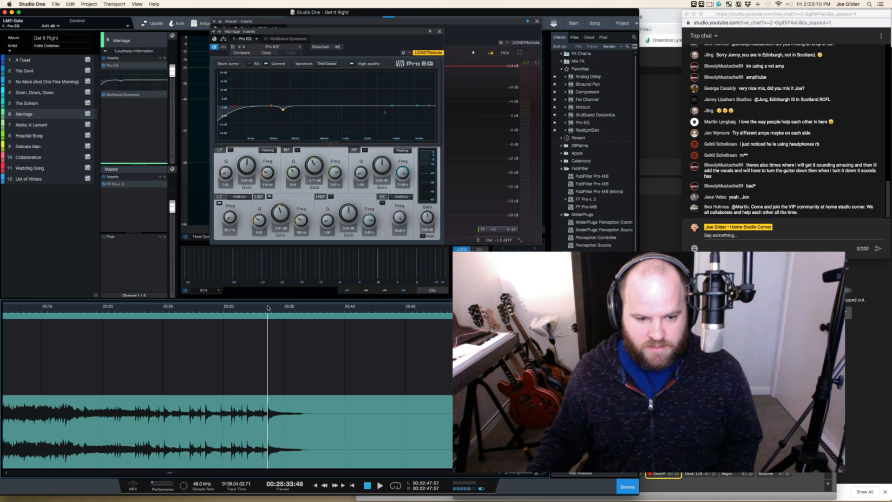
pyautogui.press('space')
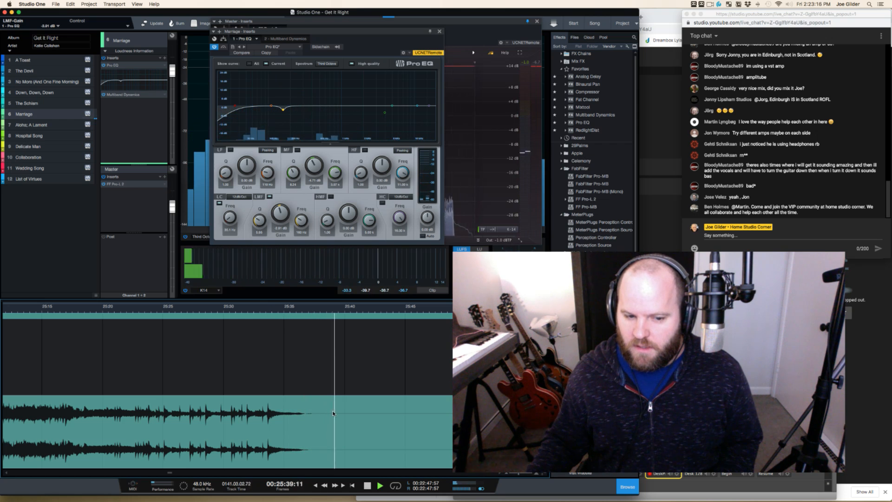
pyautogui.press('space')
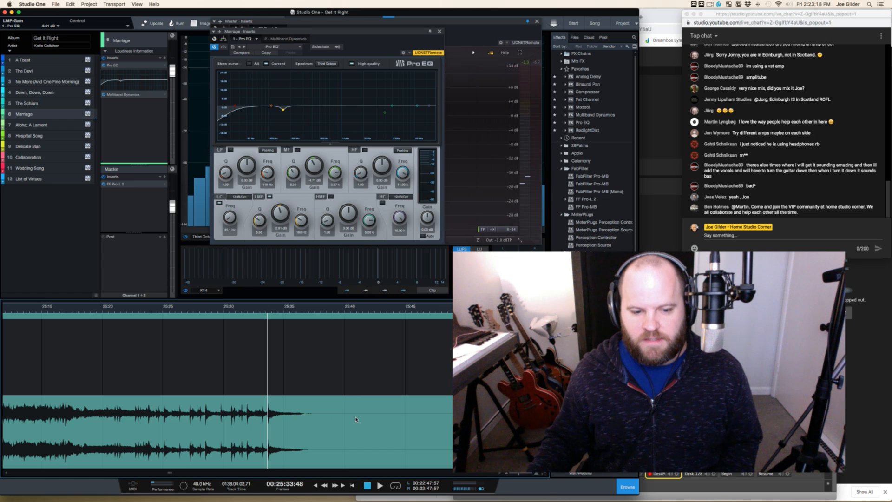
# Trim Marriage's audio and track end to about 25:39, with a fade-out starting at about 25:34
pyautogui.scroll(-2, 356, 419)
pyautogui.scroll(1, 356, 419)
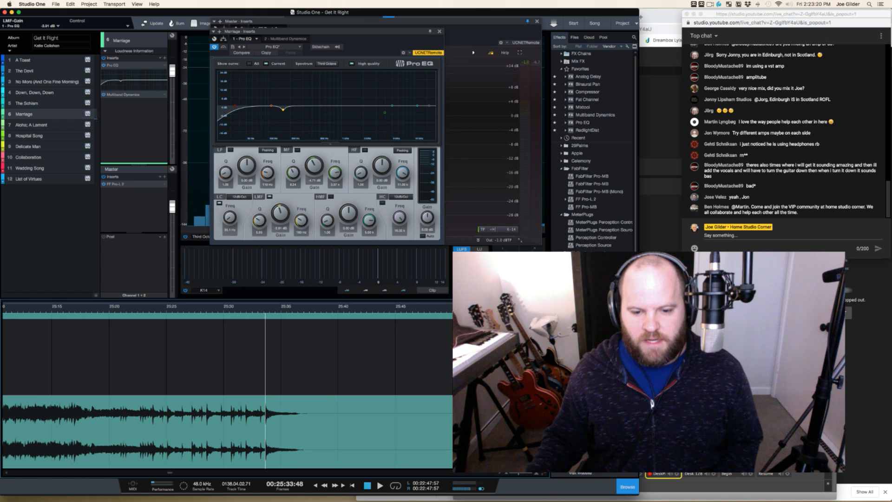
pyautogui.moveTo(453, 396); pyautogui.dragTo(300, 437)
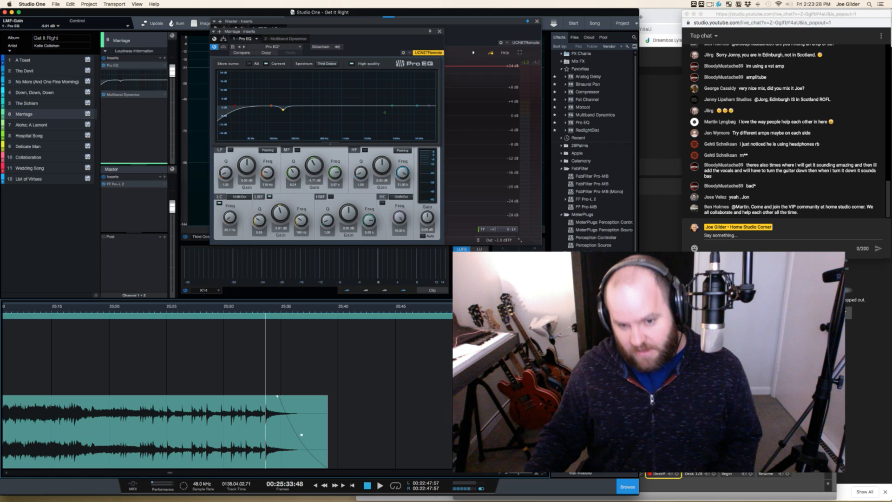
pyautogui.moveTo(455, 323); pyautogui.dragTo(327, 327)
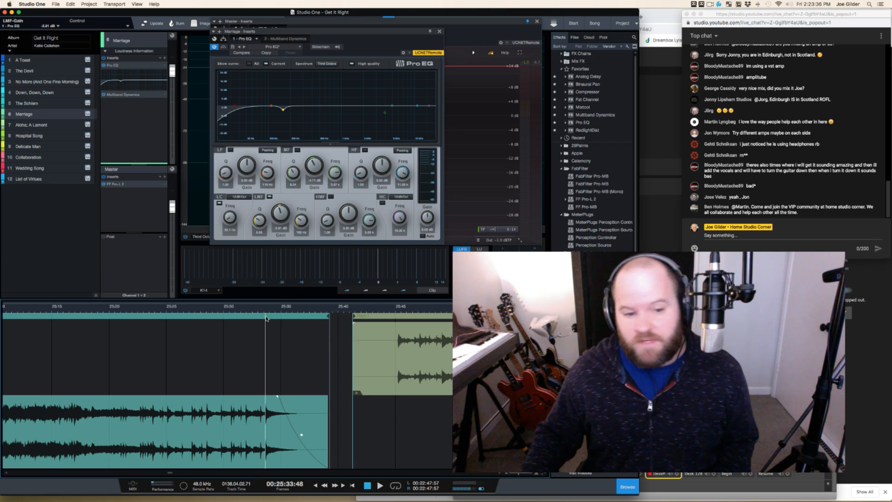
# Audition Marriage's faded ending twice from 25:33:40
pyautogui.scroll(4, 266, 311)
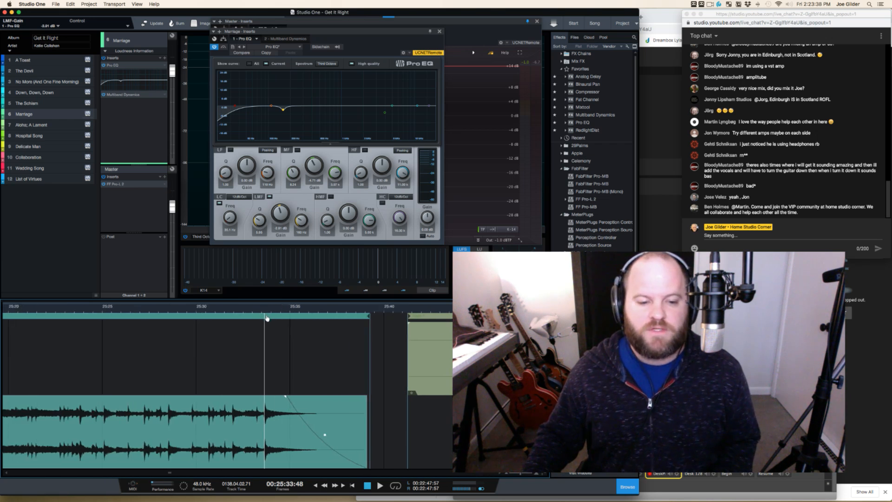
pyautogui.click(256, 309)
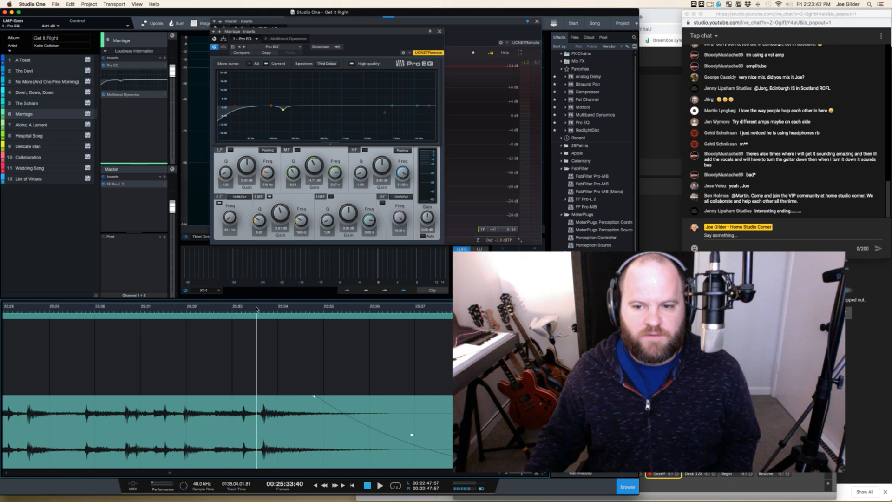
pyautogui.press('space')
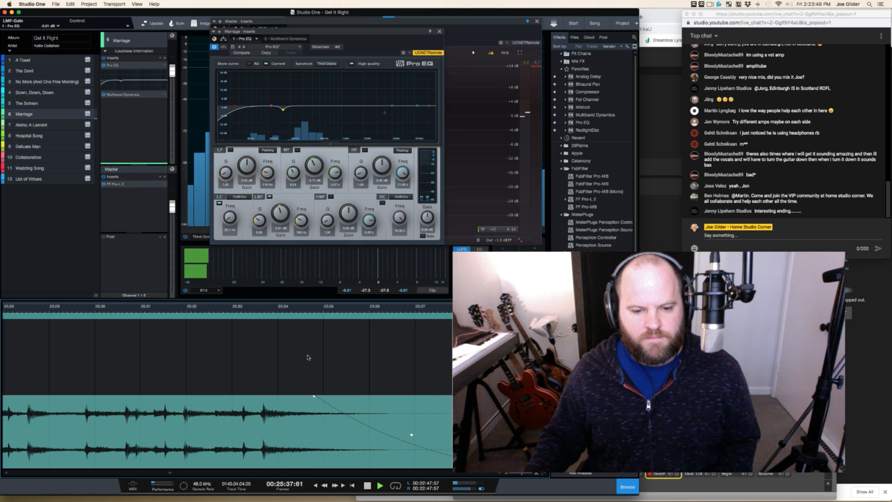
pyautogui.press('space')
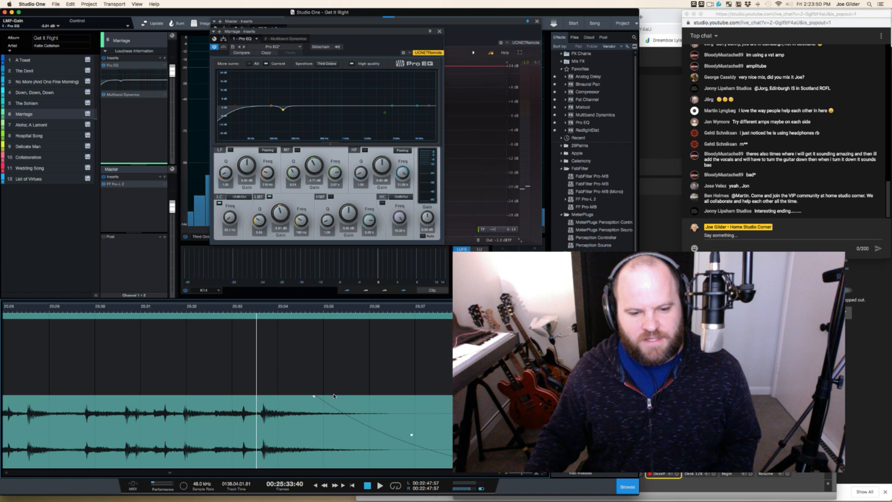
pyautogui.press('space')
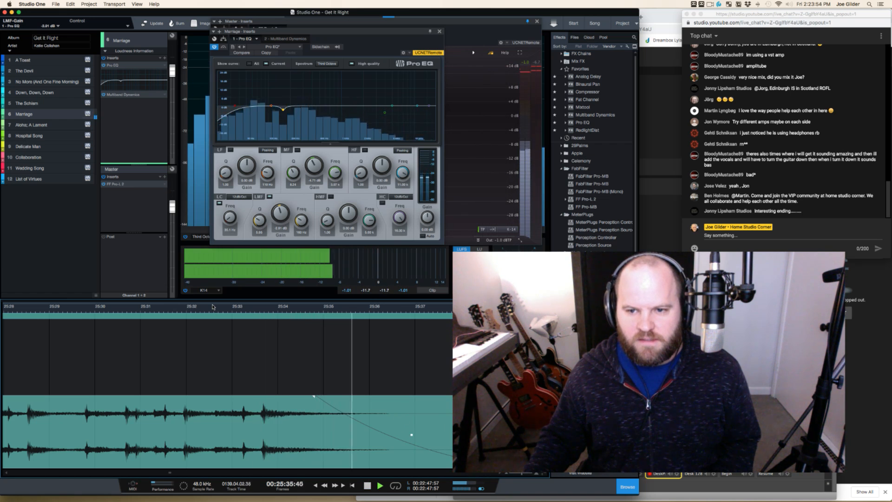
pyautogui.press('space')
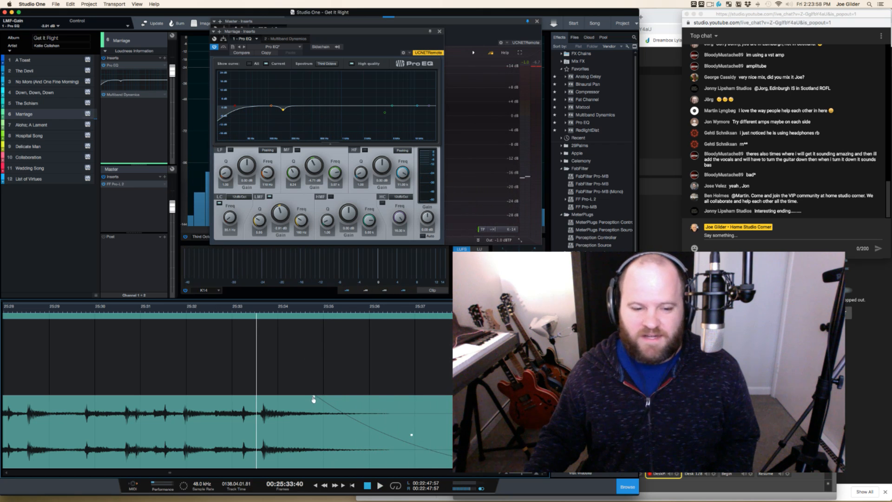
# Start Marriage's fade-out slightly earlier, just after the final hit, steepen its curve and audition it
pyautogui.moveTo(314, 399); pyautogui.dragTo(274, 397)
pyautogui.moveTo(392, 436); pyautogui.dragTo(392, 452)
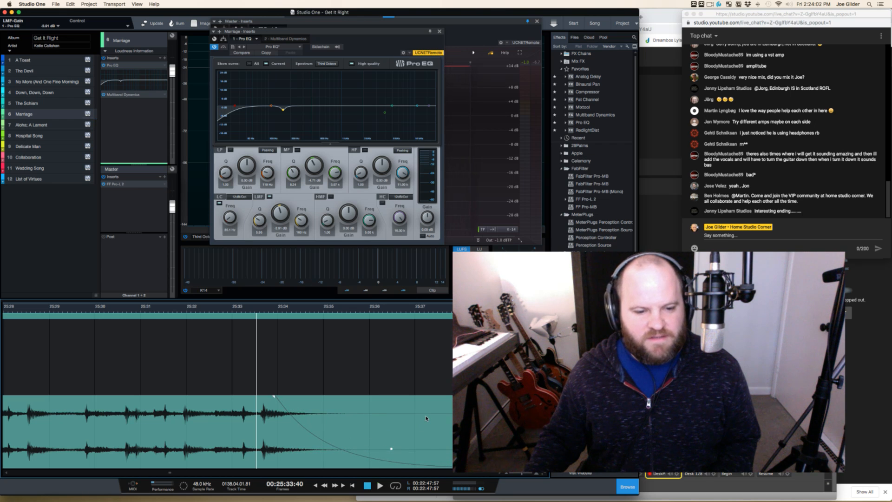
pyautogui.press('space')
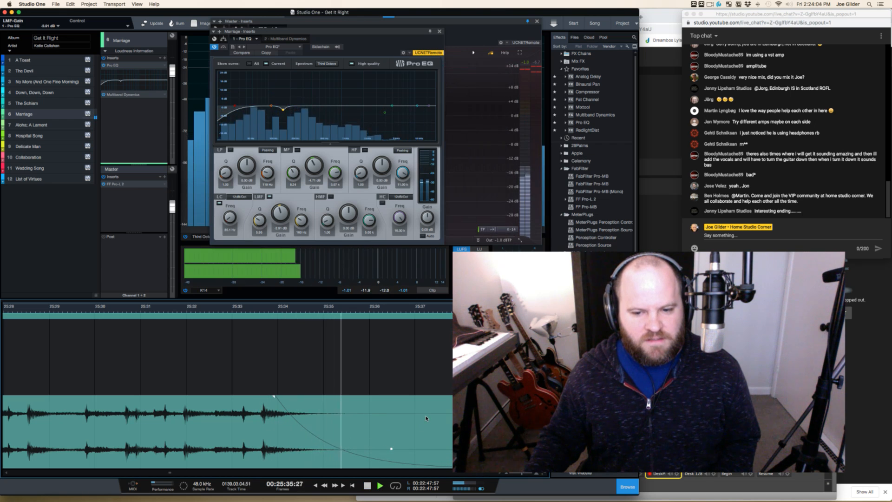
pyautogui.press('space')
# Replay Marriage's ending from about 25:24 through the end of the fade-out
pyautogui.scroll(-3, 426, 418)
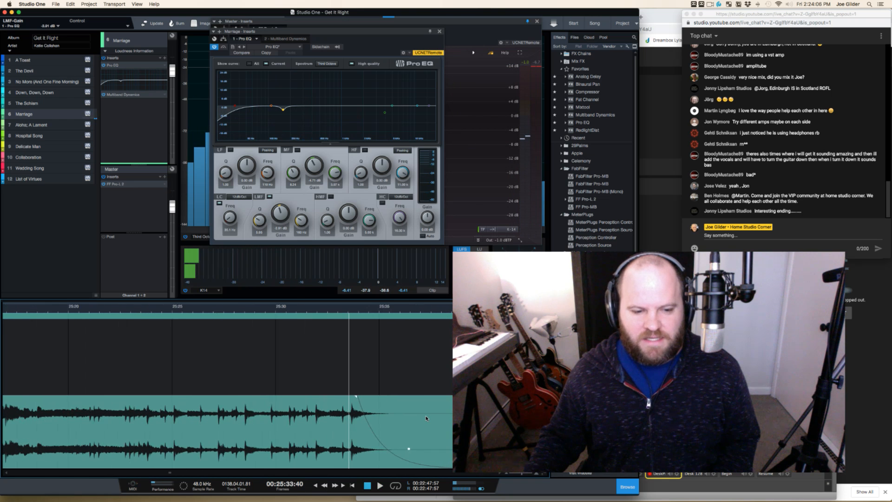
pyautogui.click(156, 311)
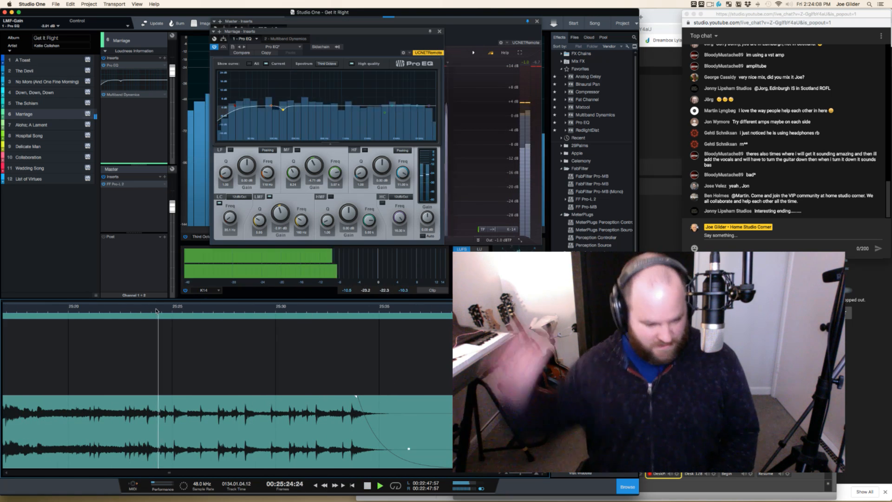
pyautogui.press('space')
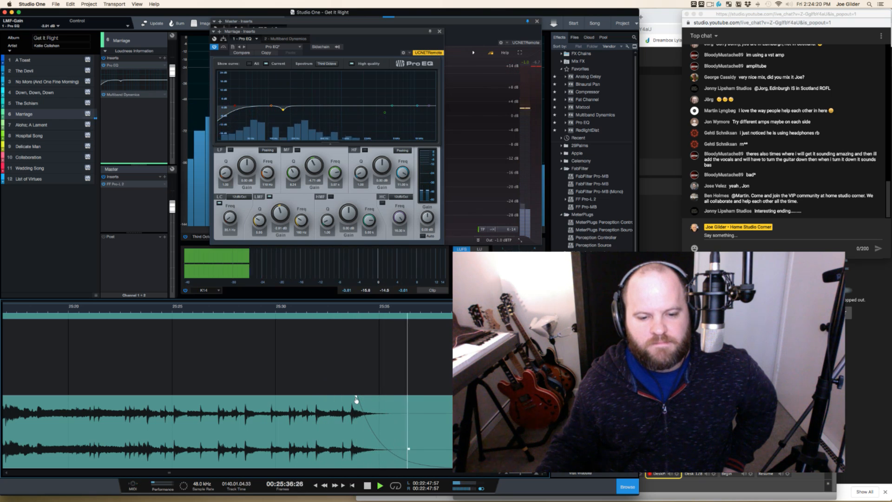
pyautogui.press('space')
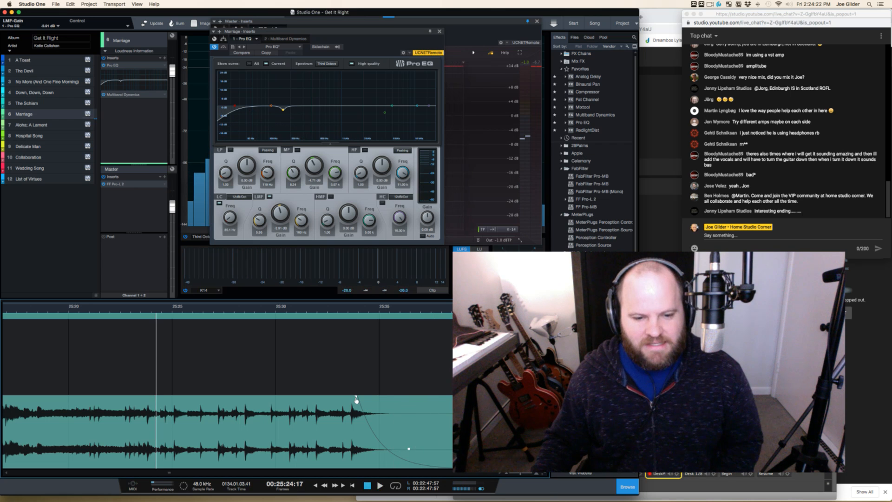
# Try a much longer, nearly linear fade-out on Marriage starting at about 25:24, and listen through it
pyautogui.moveTo(356, 400); pyautogui.dragTo(153, 430)
pyautogui.moveTo(308, 448); pyautogui.dragTo(308, 431)
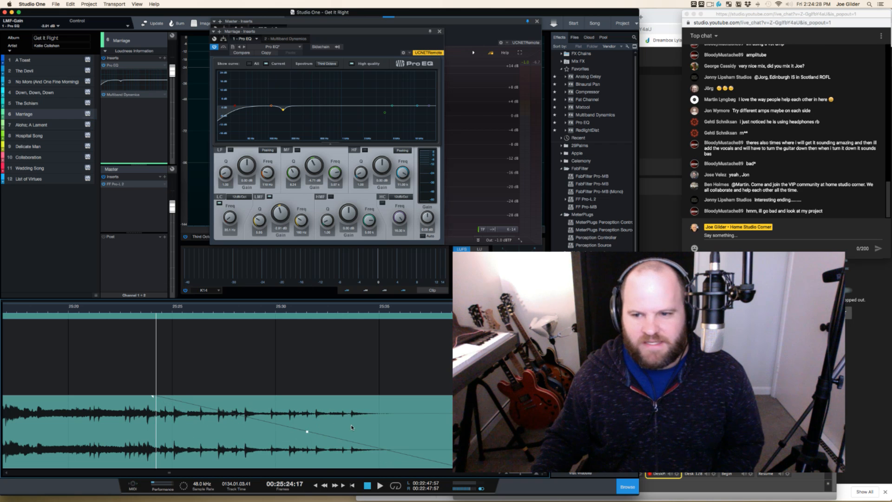
pyautogui.press('space')
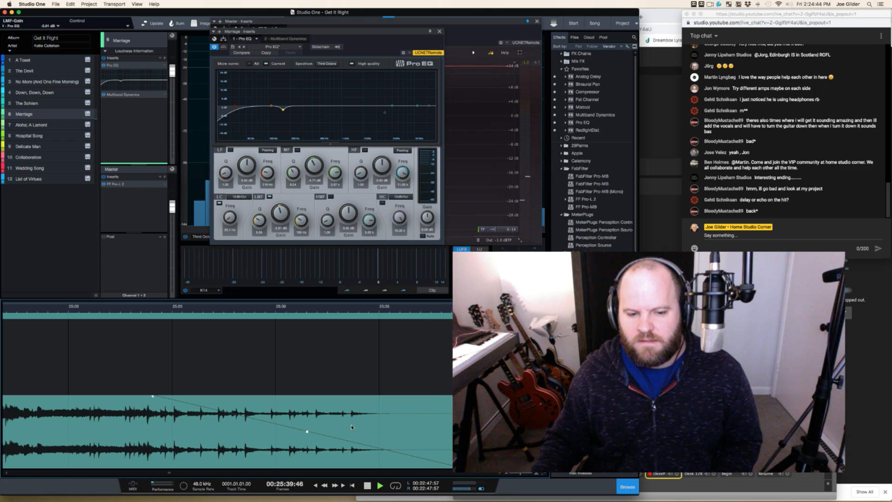
pyautogui.press('space')
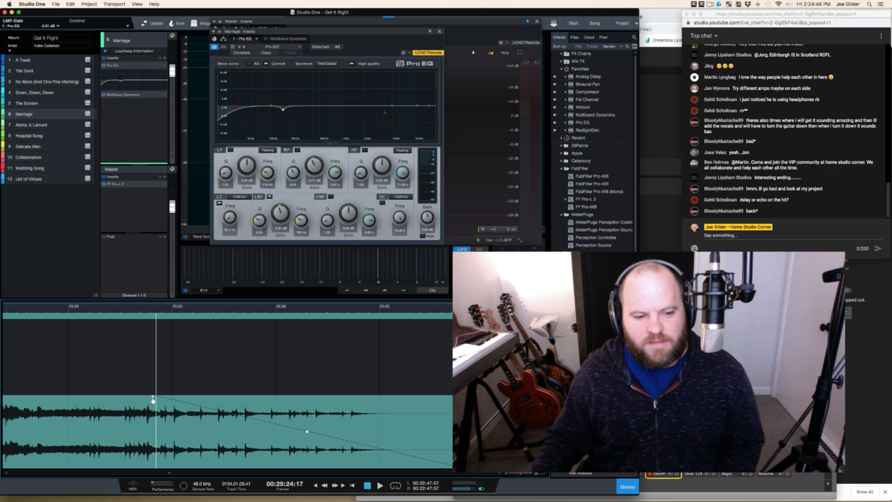
# Shorten Marriage's fade-out to begin beyond the final hit's audible tail, then audition the last hit from about 25:33
pyautogui.moveTo(153, 398); pyautogui.dragTo(458, 400)
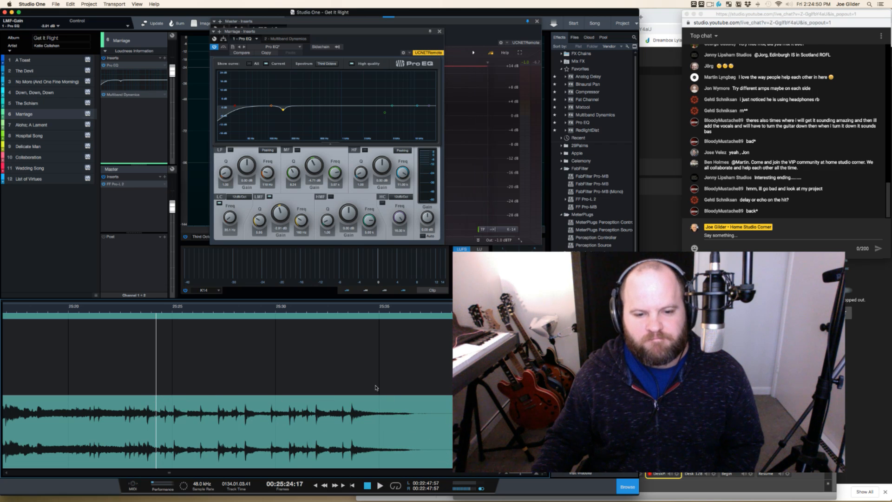
pyautogui.click(357, 314)
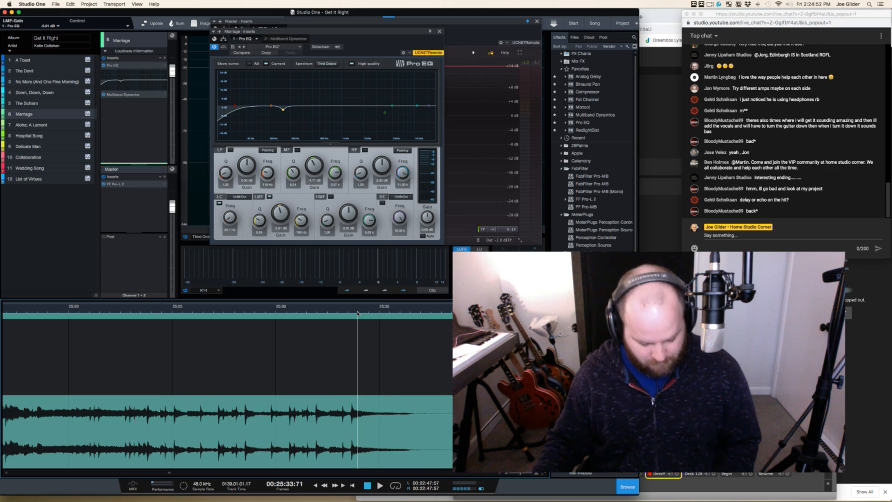
pyautogui.press('space')
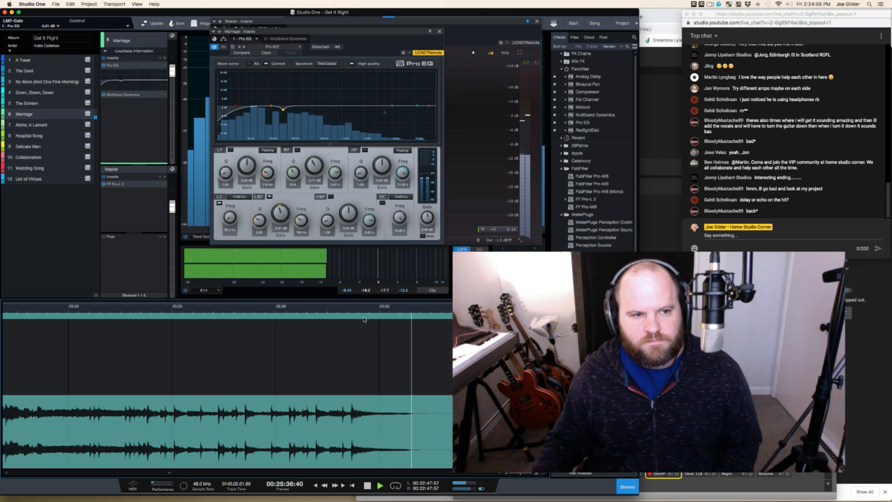
pyautogui.press('space')
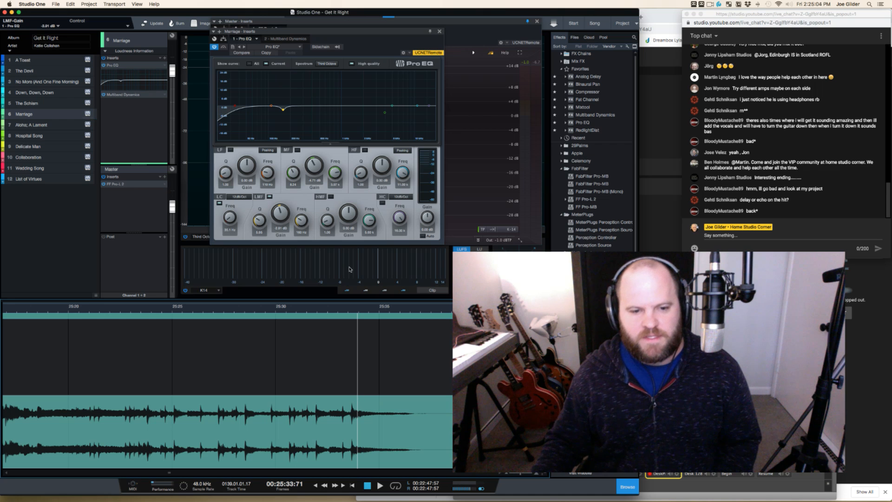
pyautogui.press('space')
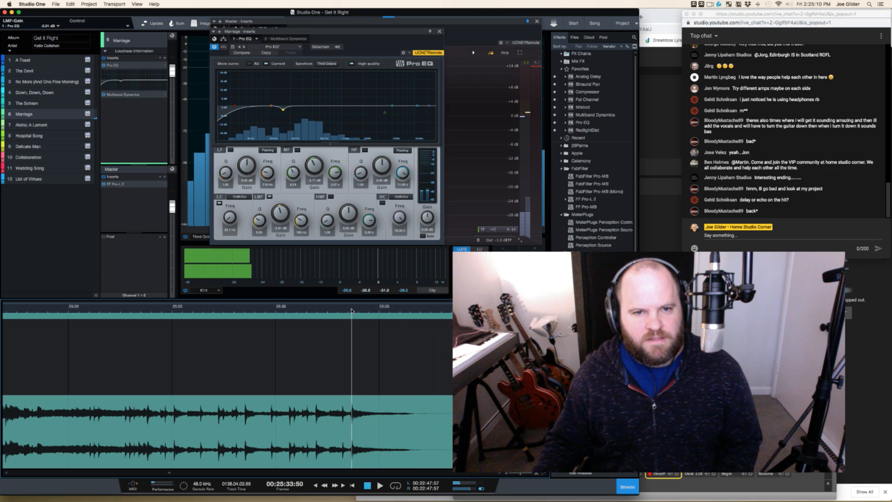
pyautogui.press('space')
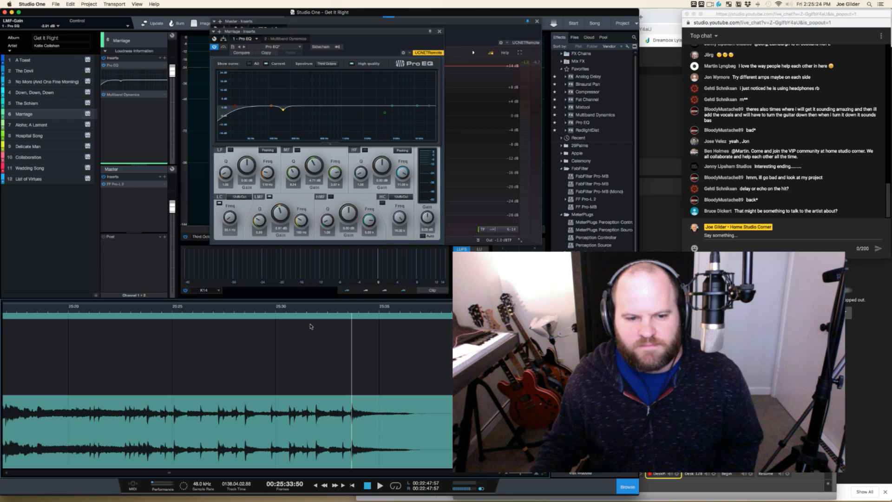
# Audition Marriage's closing hits from about 25:31
pyautogui.click(298, 308)
pyautogui.press('space')
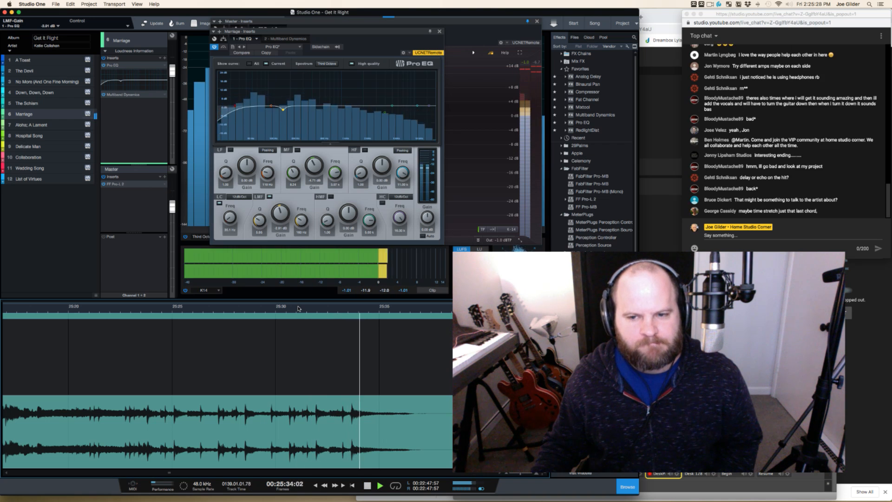
pyautogui.press('space')
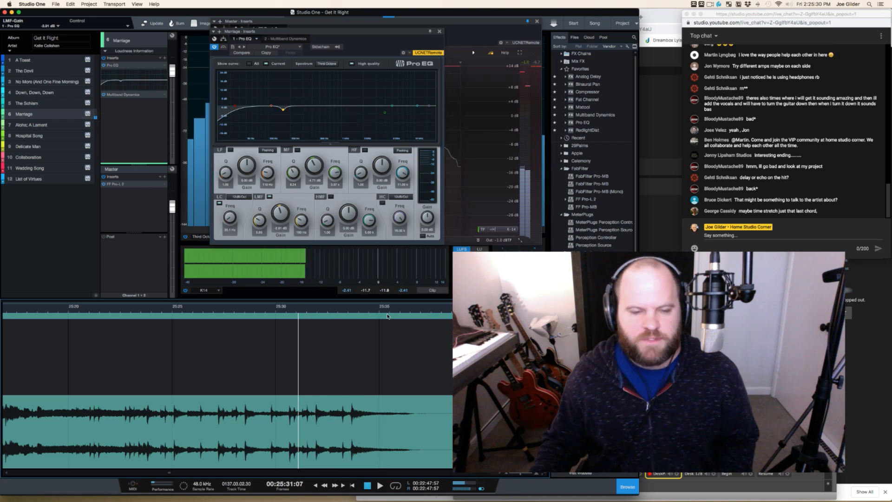
pyautogui.press('super+Tab')
pyautogui.click(319, 261)
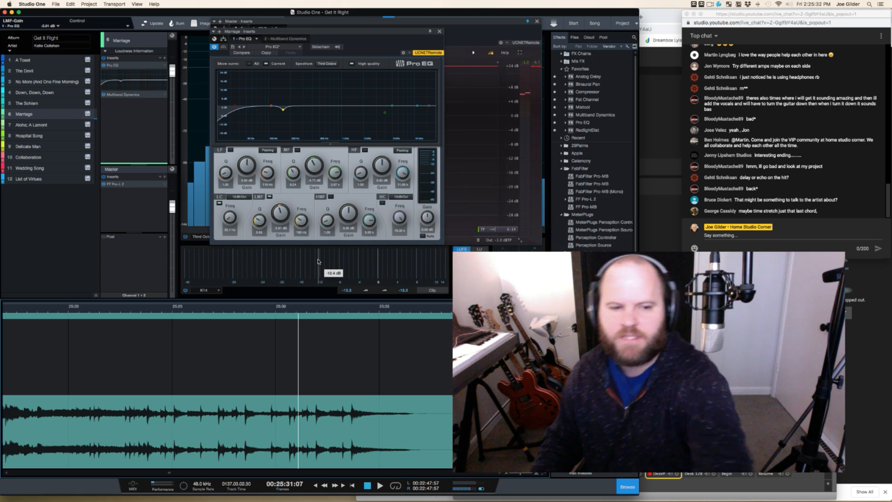
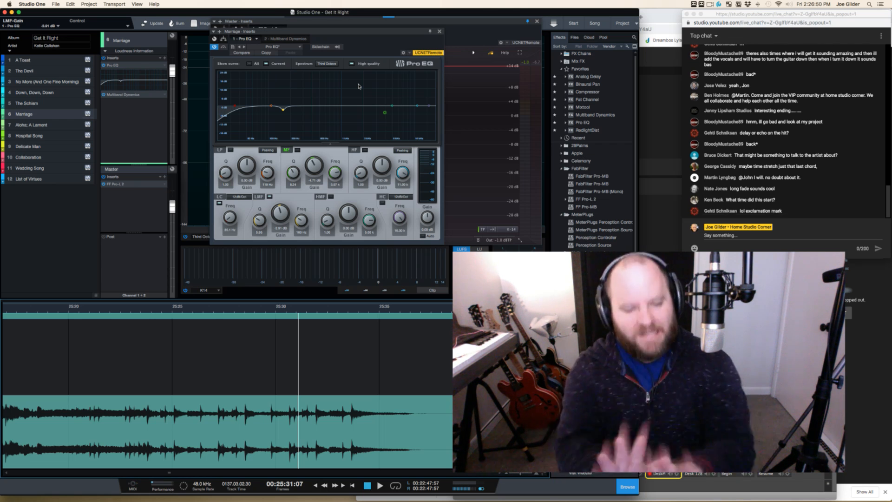
# Close Marriage's Pro EQ and replay the final hit from about 25:32
pyautogui.click(439, 32)
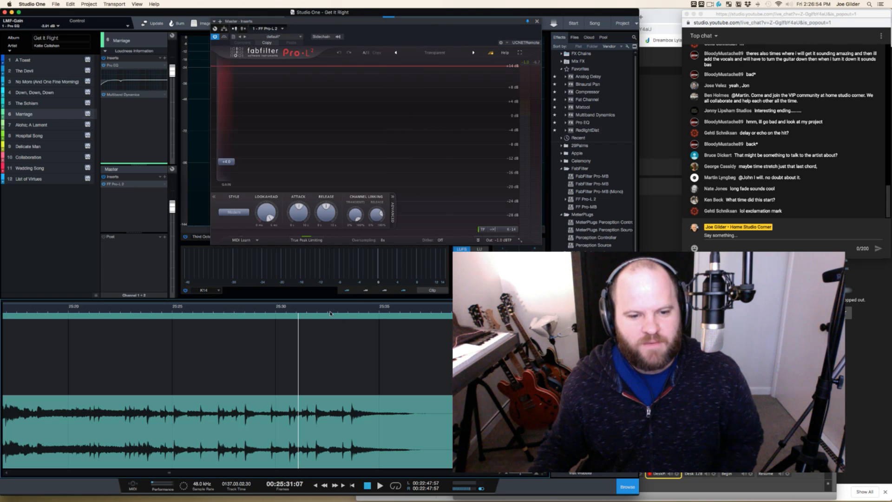
pyautogui.scroll(-5, 315, 363)
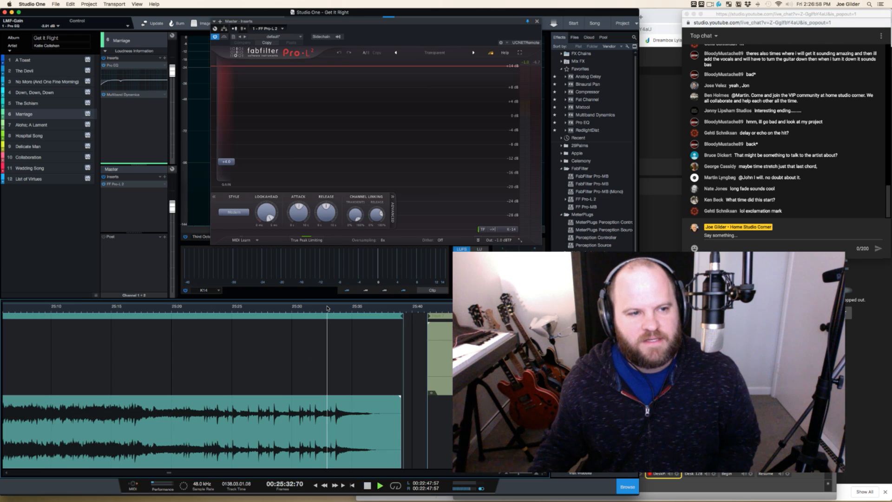
pyautogui.press('space')
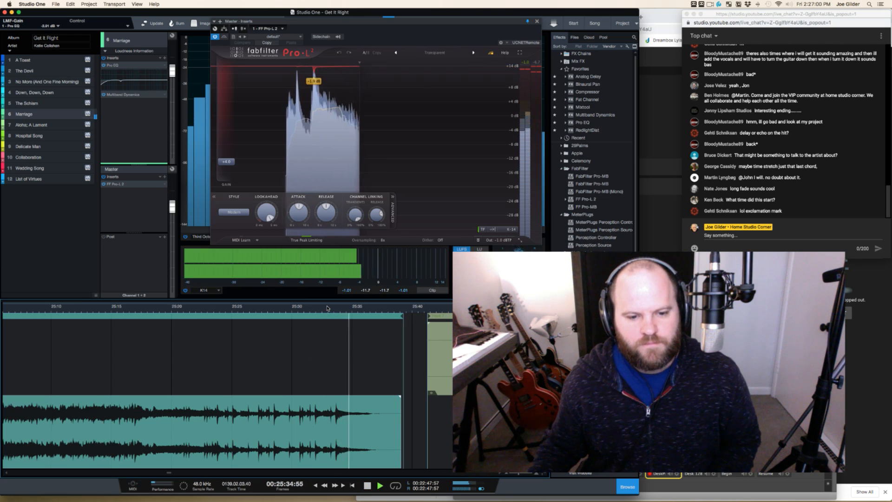
pyautogui.press('space')
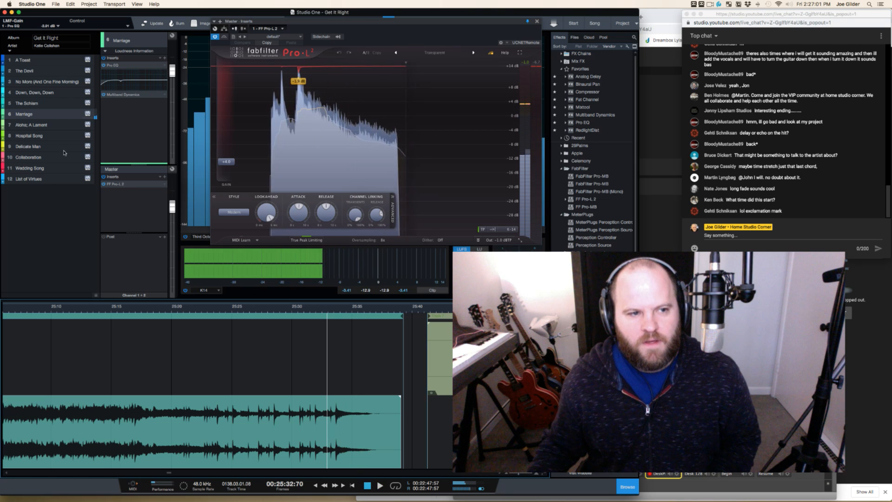
# Flag the Marriage track for follow-up by renaming it "Marriage (FIX ENDING)"
pyautogui.click(37, 115)
pyautogui.click(35, 114)
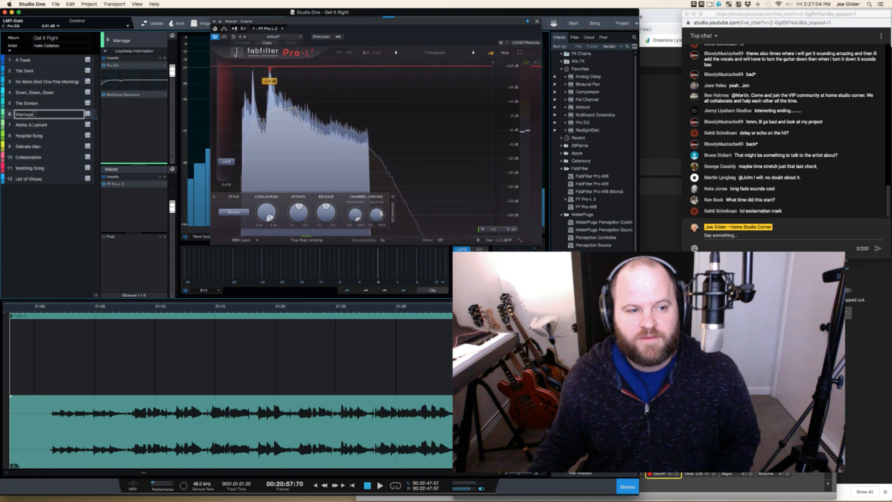
pyautogui.write('(D')
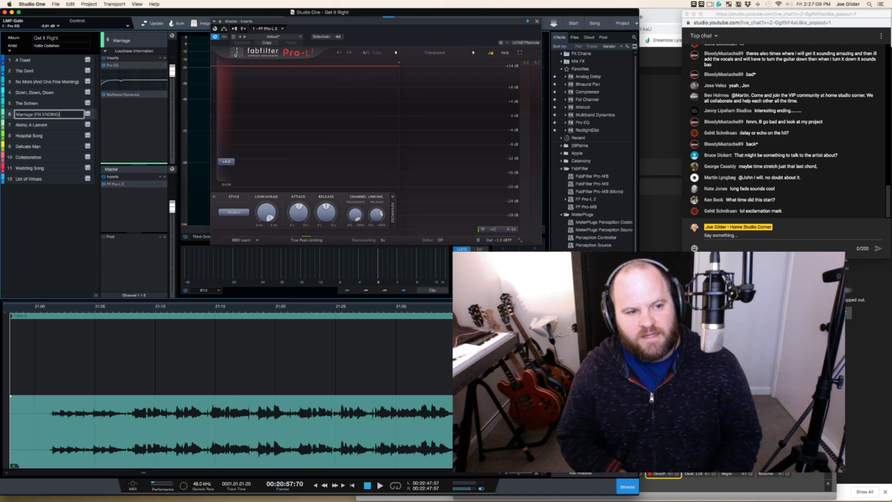
# Select the track Aloha; A Lament and audition it from about 26:15
pyautogui.click(40, 126)
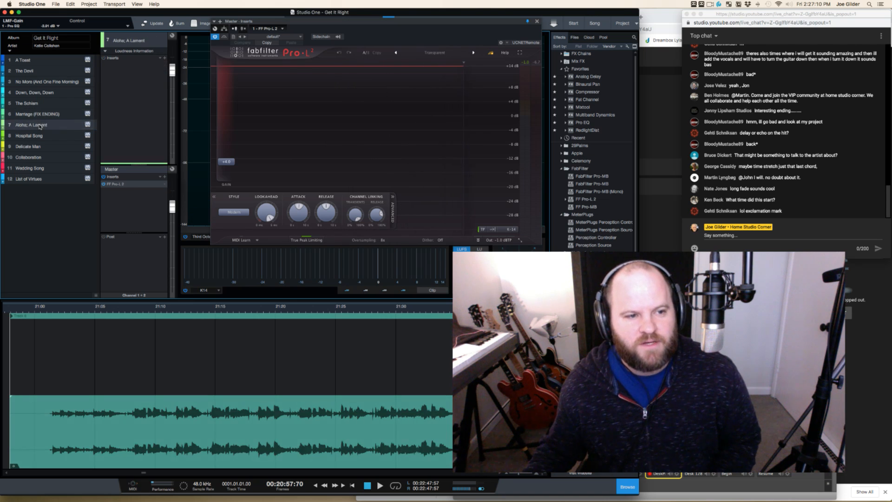
pyautogui.scroll(-8, 249, 407)
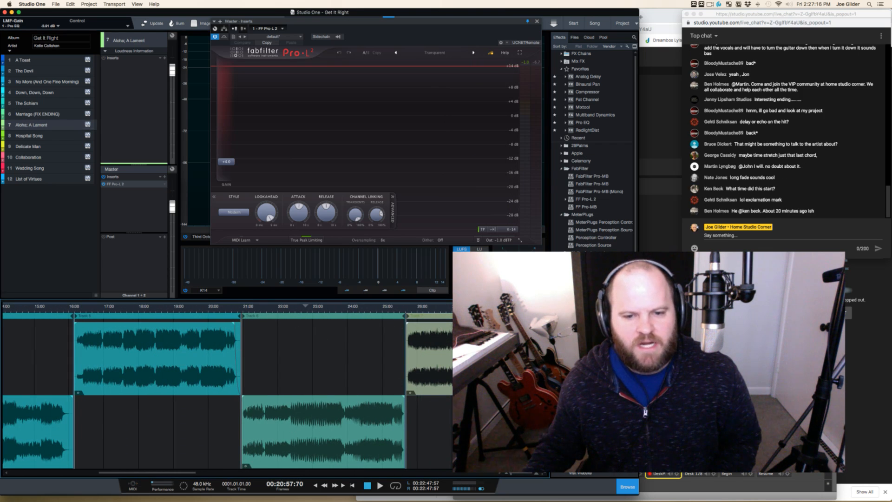
pyautogui.scroll(4, 367, 362)
pyautogui.hscroll(5, 367, 362)
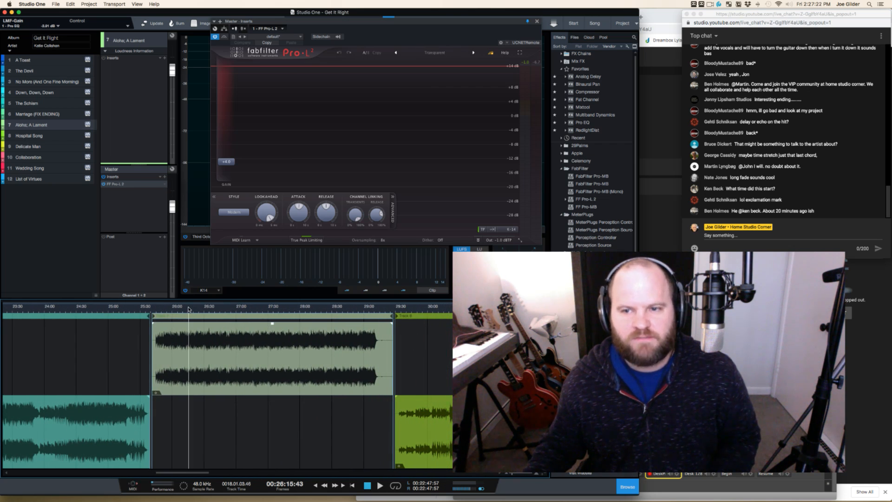
pyautogui.press('space')
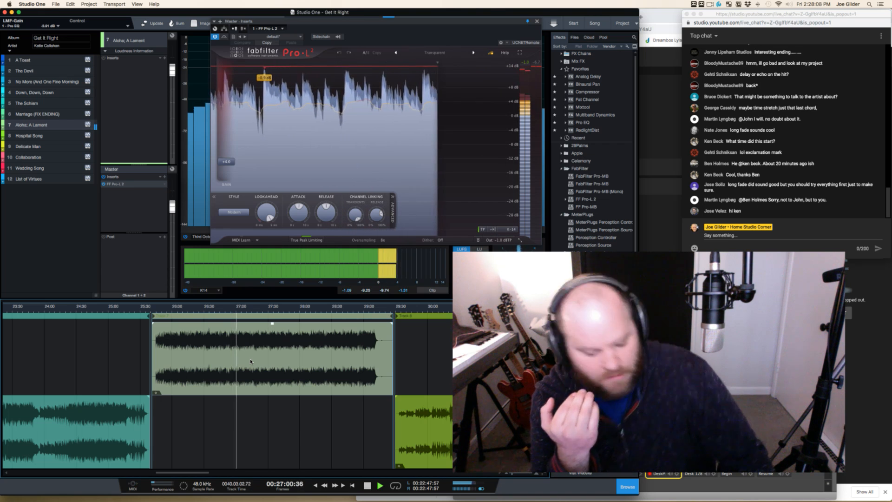
pyautogui.press('space')
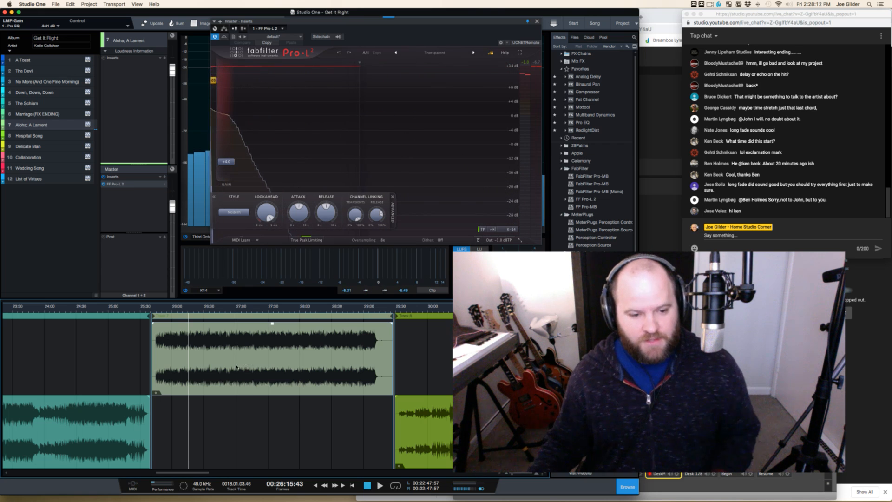
# Listen to the opening of Aloha; A Lament from about 25:43
pyautogui.scroll(4, 230, 372)
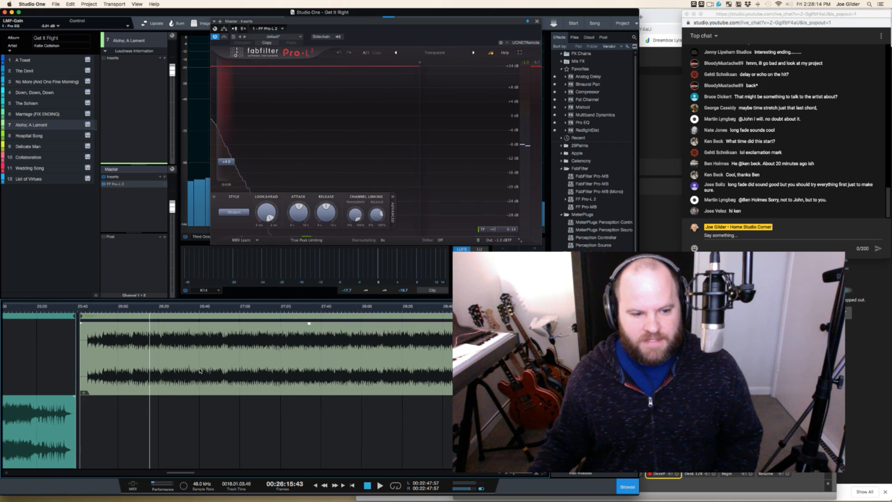
pyautogui.scroll(3, 120, 344)
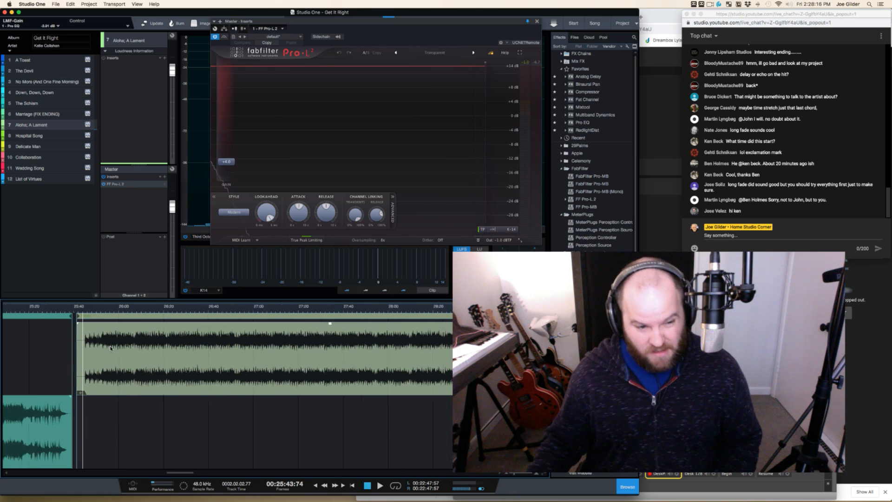
pyautogui.scroll(3, 129, 344)
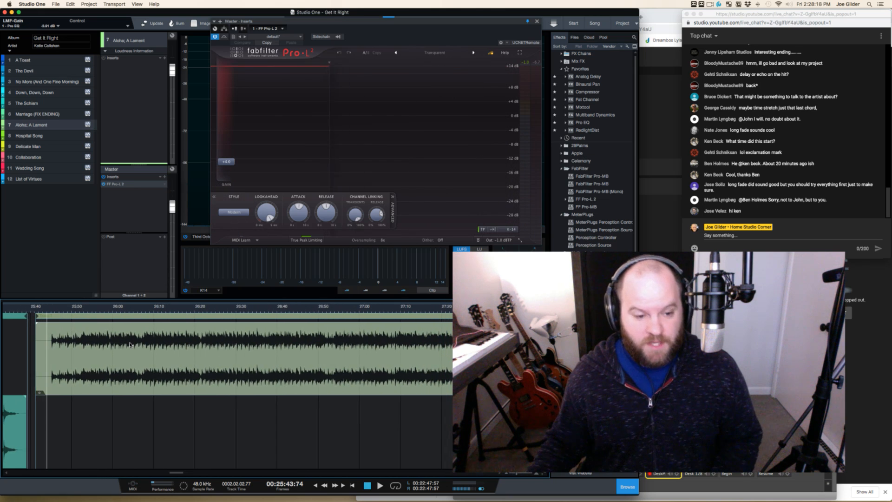
pyautogui.press('space')
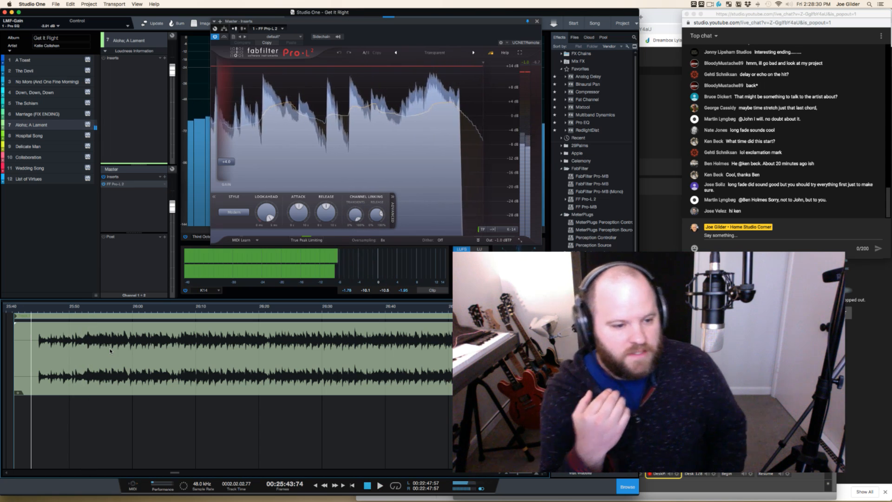
pyautogui.press('space')
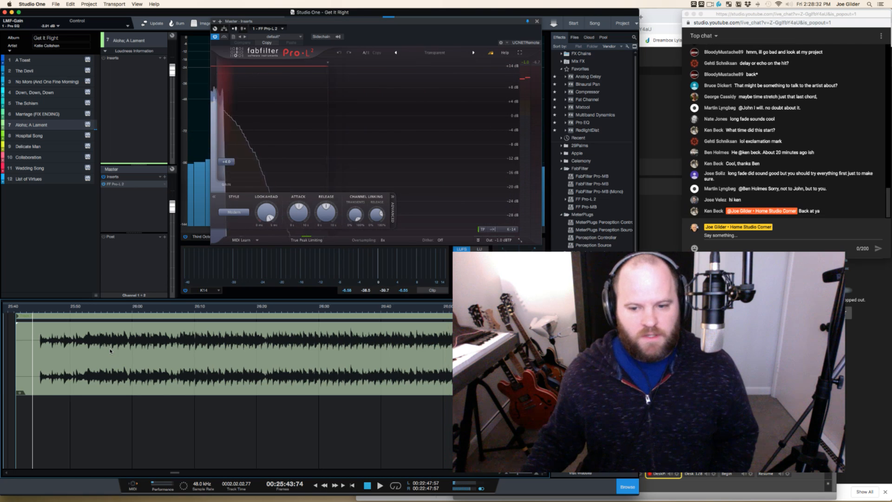
# Play Aloha; A Lament from about 26:18 to assess its sound
pyautogui.scroll(-2, 111, 351)
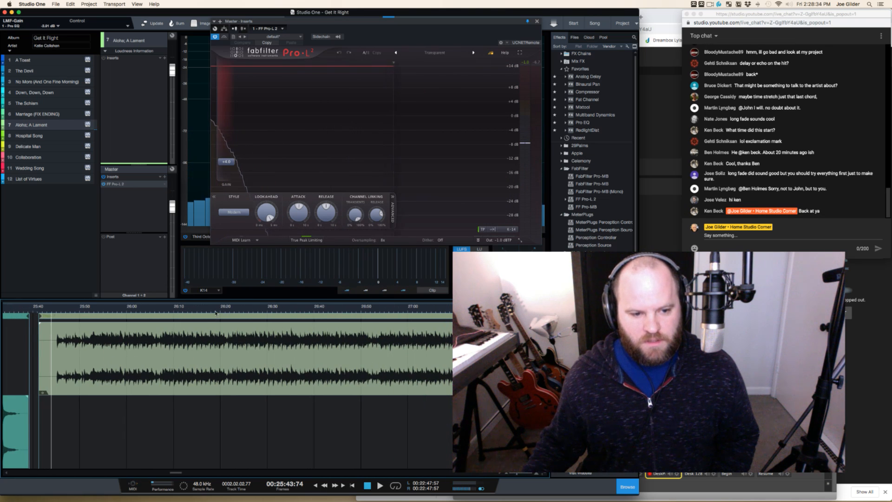
pyautogui.press('space')
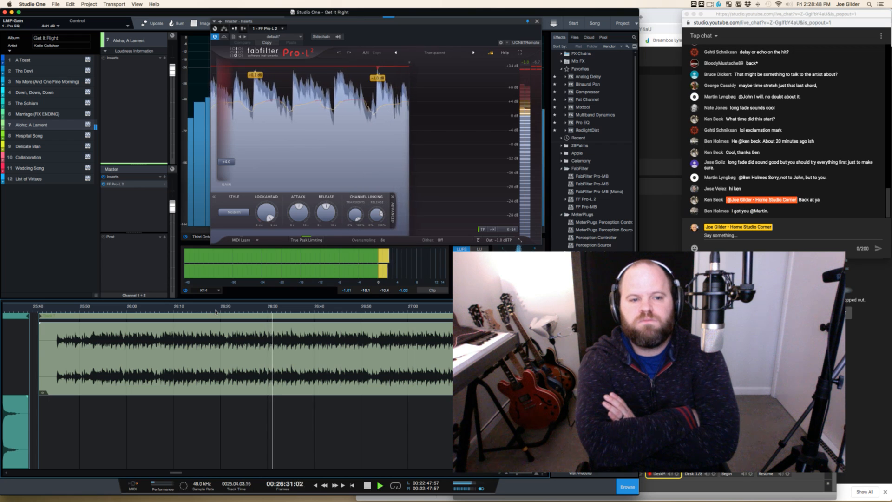
pyautogui.press('space')
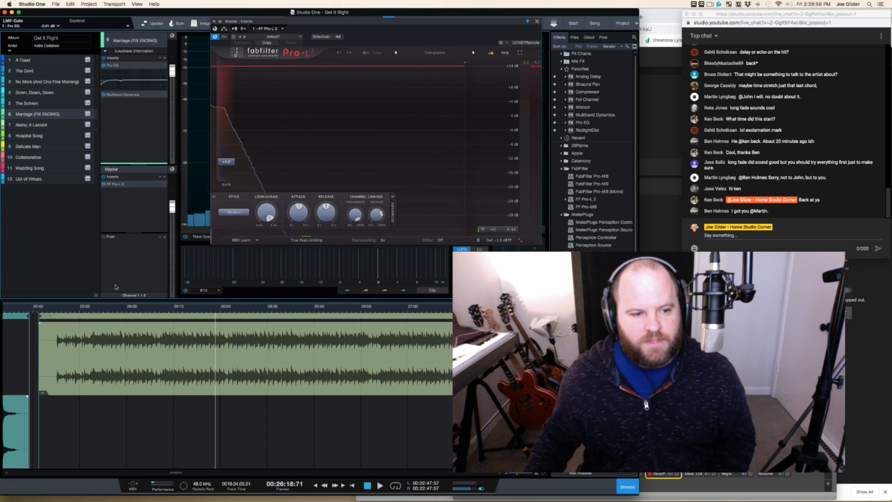
# Play Marriage from about 24:32 for comparison and review The Schism's insert chain
pyautogui.click(47, 115)
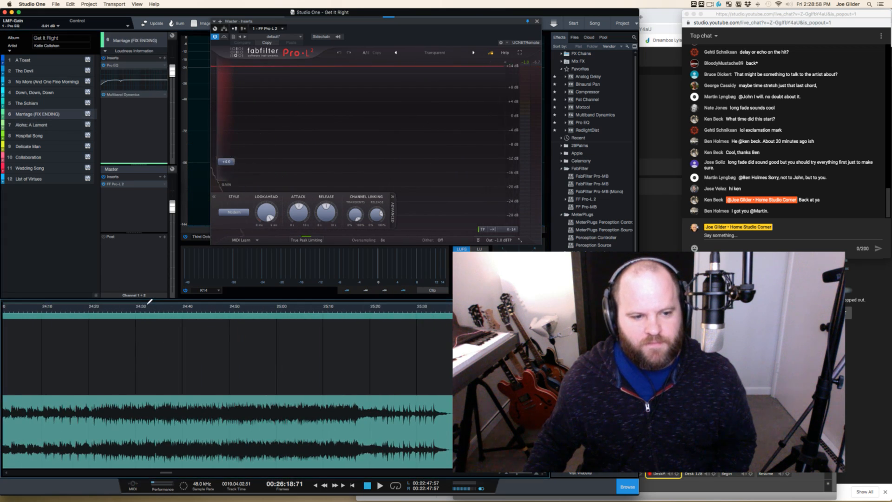
pyautogui.press('space')
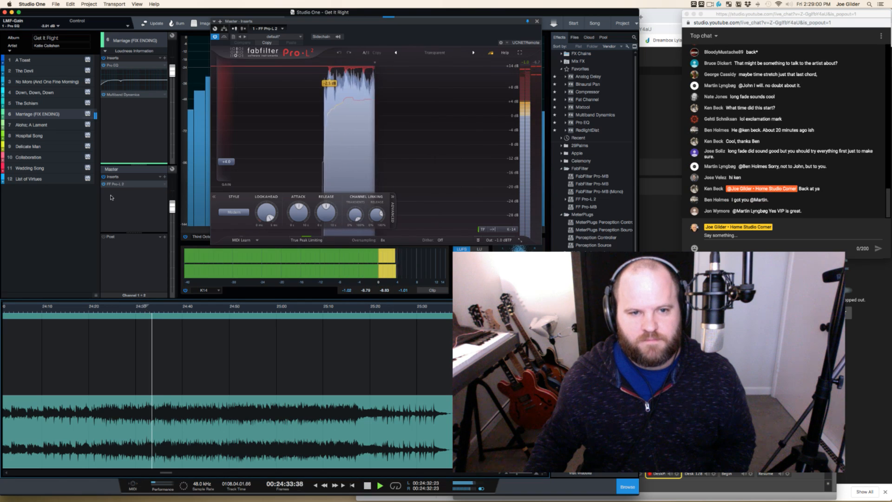
pyautogui.click(49, 105)
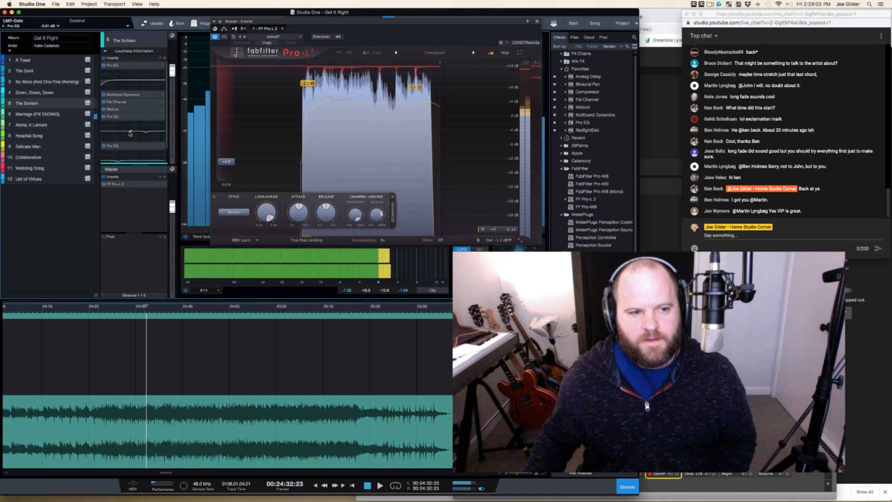
pyautogui.scroll(-1, 120, 112)
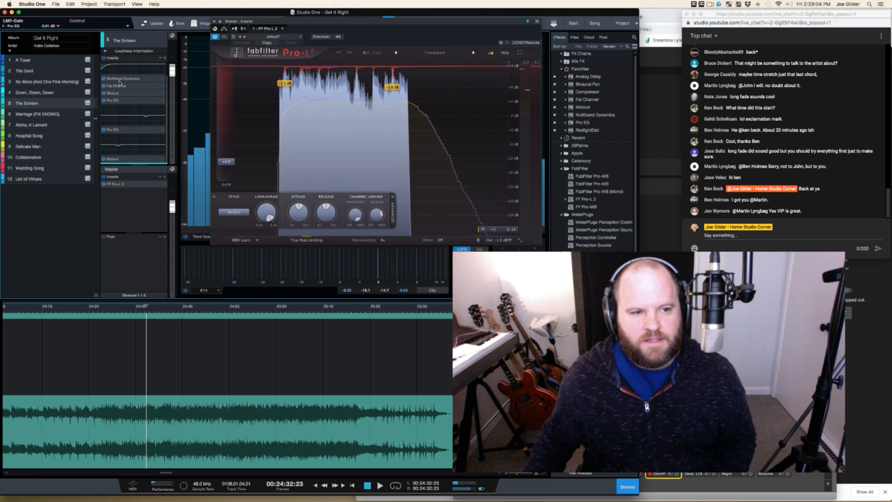
# Copy the Fat Channel insert from Down, Down, Down onto Marriage and audition it from about 24:32
pyautogui.click(40, 94)
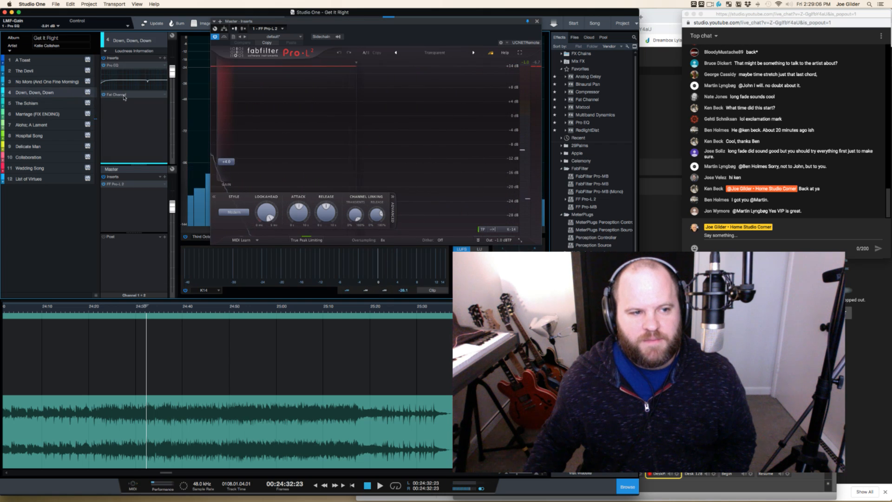
pyautogui.click(49, 116)
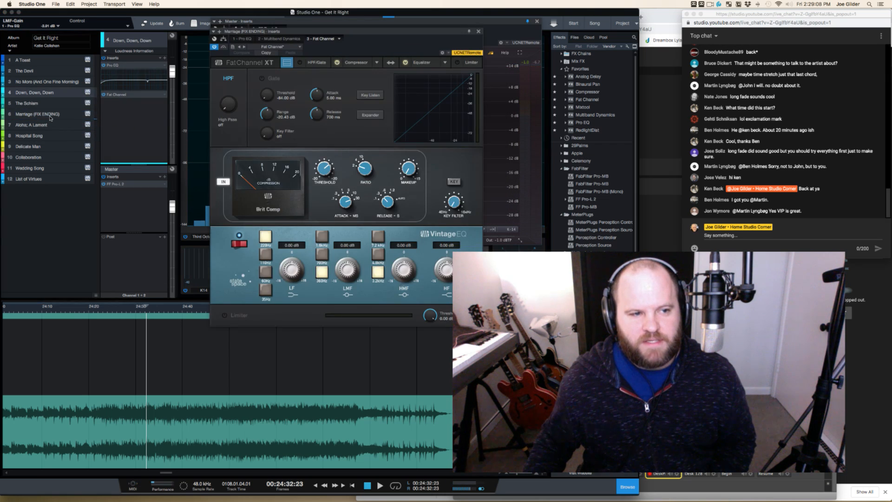
pyautogui.press('space')
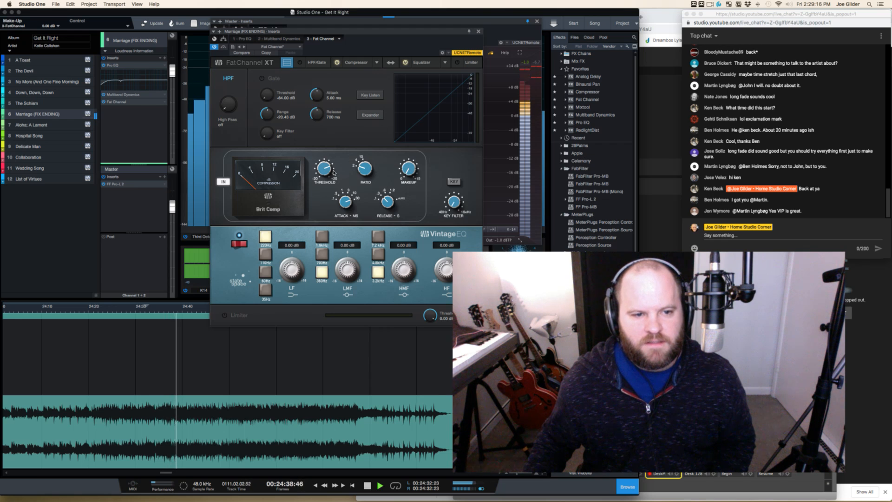
pyautogui.press('space')
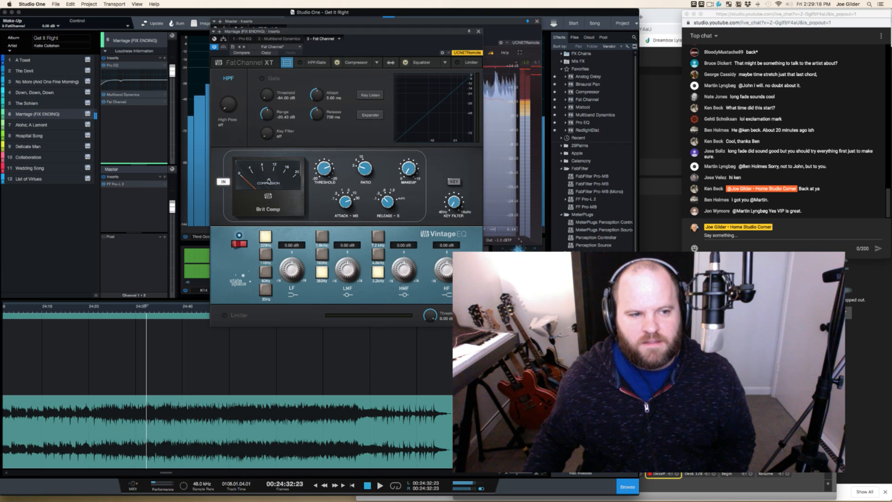
# Copy Marriage's Fat Channel insert onto Aloha; A Lament and cue playback at about 25:53
pyautogui.click(52, 124)
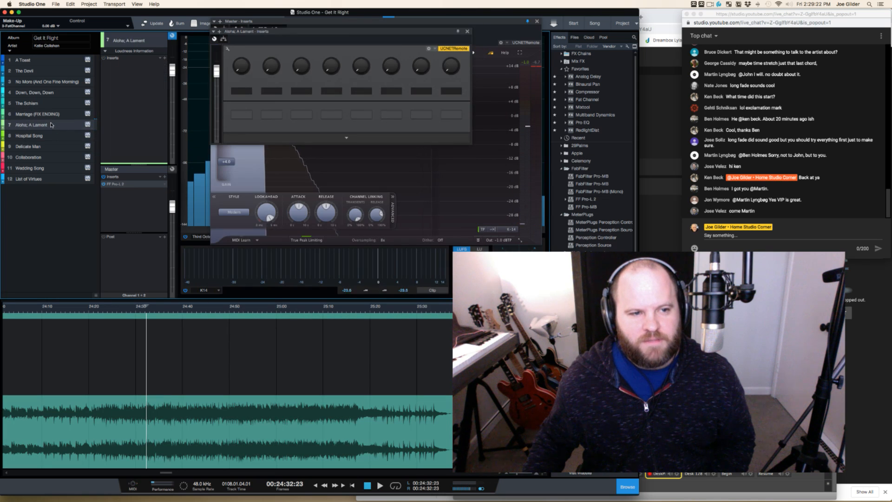
pyautogui.click(51, 114)
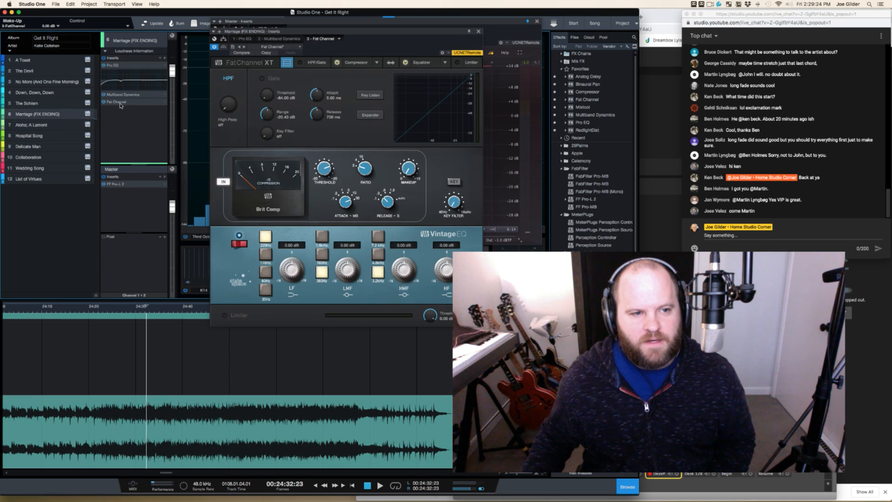
pyautogui.moveTo(44, 132); pyautogui.dragTo(31, 126)
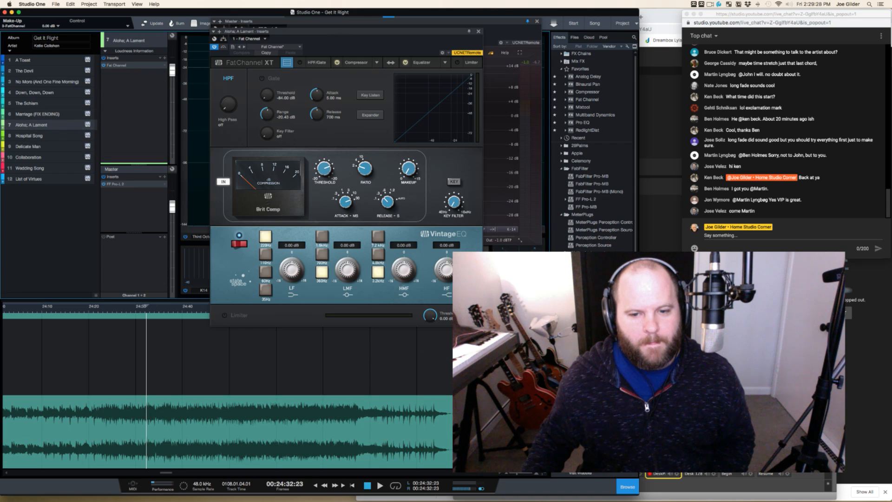
pyautogui.click(525, 308)
pyautogui.press('space')
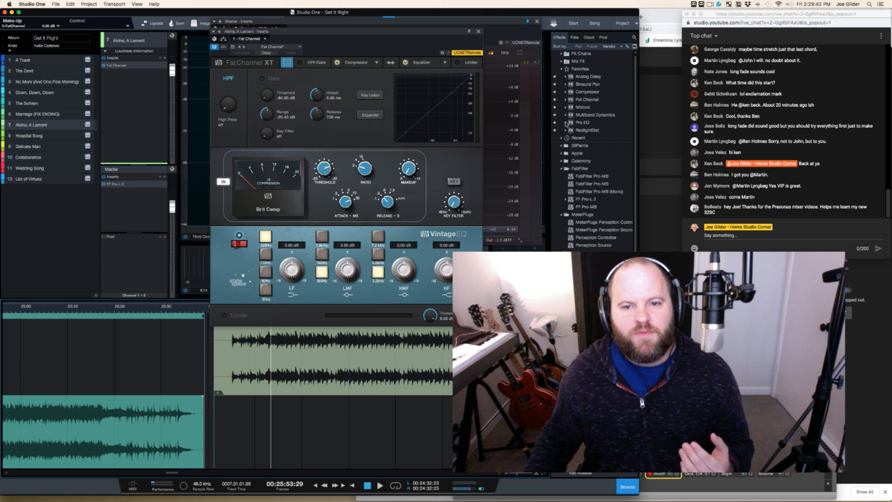
# Insert Pro EQ ahead of the Fat Channel on Aloha; A Lament and play the song from about 25:53
pyautogui.moveTo(579, 125); pyautogui.dragTo(110, 65)
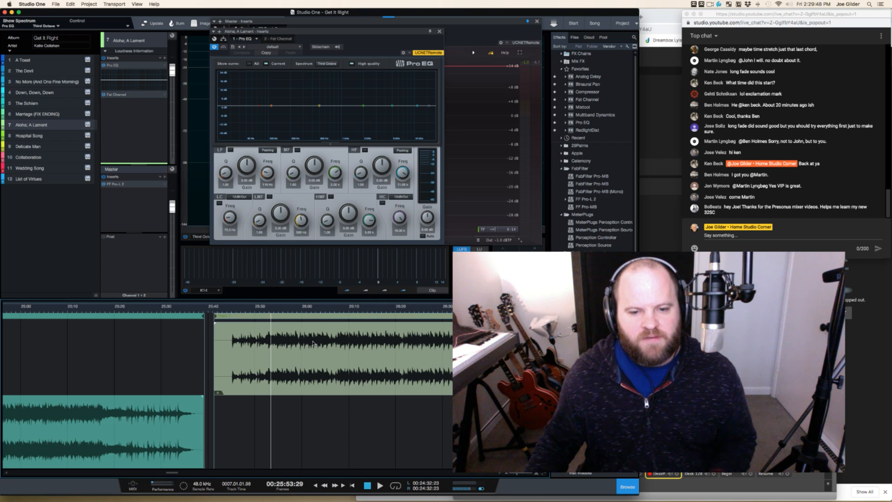
pyautogui.scroll(3, 312, 343)
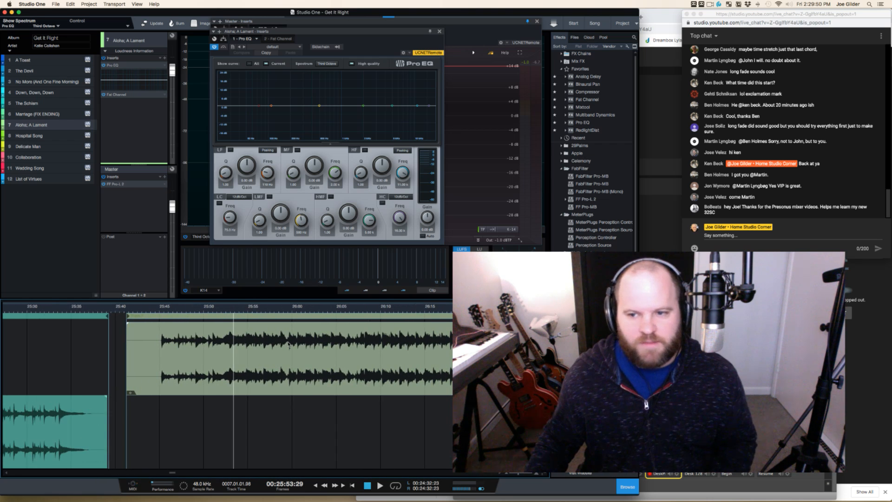
pyautogui.press('space')
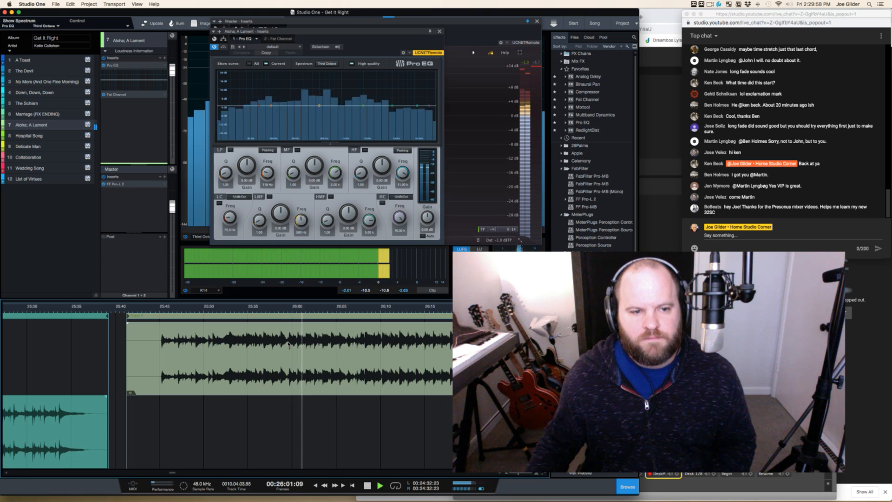
# Enable Pro EQ's low-cut filter during playback and lower its frequency to about 40 Hz
pyautogui.click(220, 204)
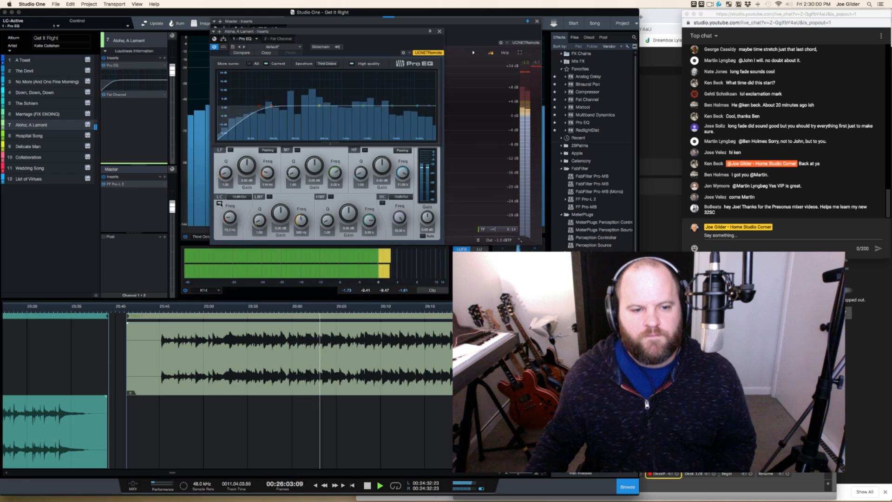
pyautogui.click(220, 203)
pyautogui.moveTo(231, 220); pyautogui.dragTo(230, 224)
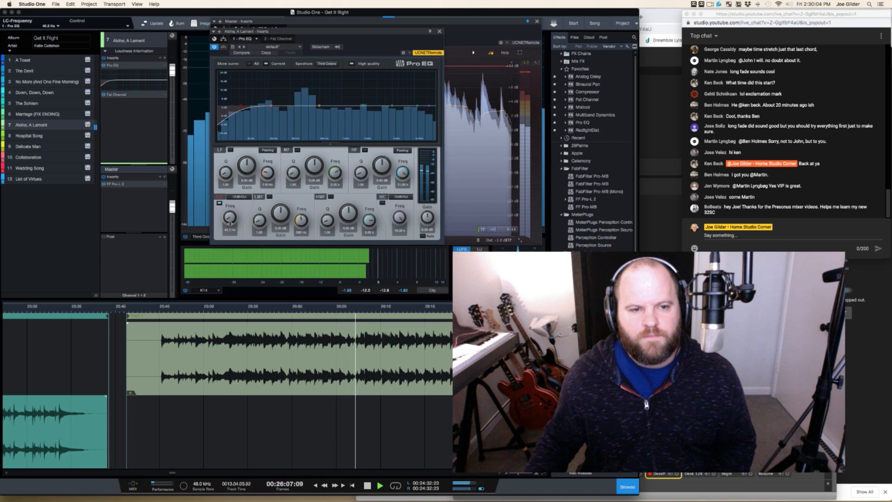
pyautogui.press('space')
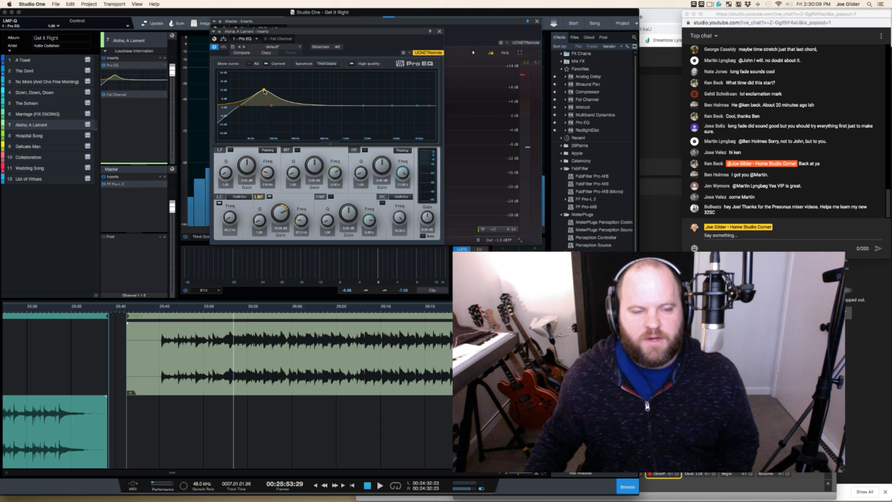
# Try a narrow boost in Pro EQ's LMF band near 100 Hz while listening, and turn it into a slight cut
pyautogui.press('space')
pyautogui.moveTo(264, 91)
pyautogui.mouseDown()
pyautogui.moveTo(245, 86)
pyautogui.moveTo(281, 83)
pyautogui.moveTo(270, 88)
pyautogui.mouseUp()
pyautogui.press('space')
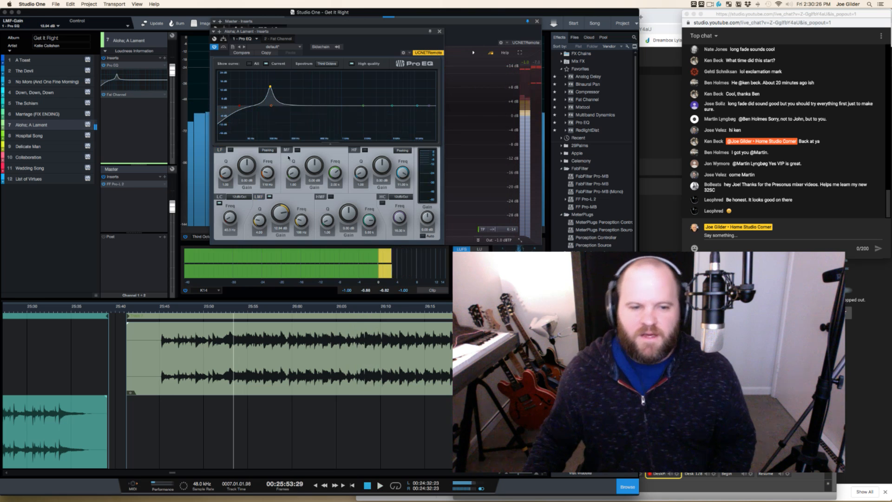
pyautogui.moveTo(281, 212); pyautogui.dragTo(281, 214)
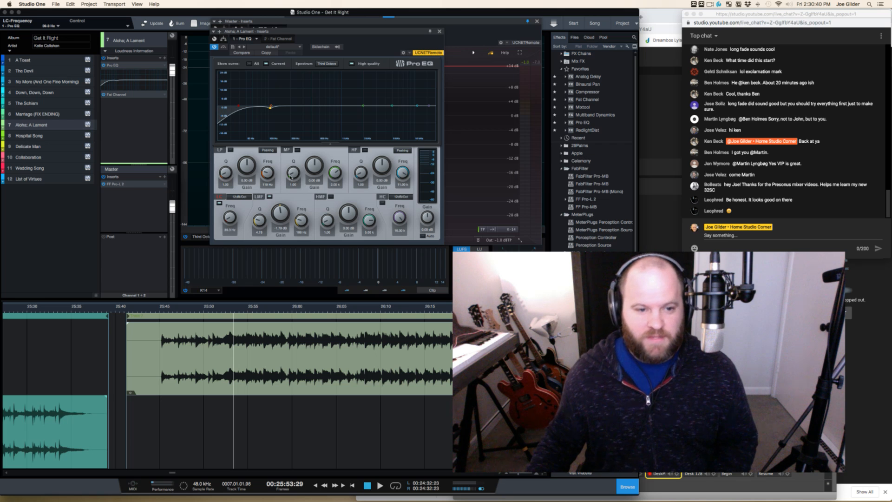
# Audition deeper LMF cuts with the frequency at about 101 Hz, and bypass the LMF band
pyautogui.press('space')
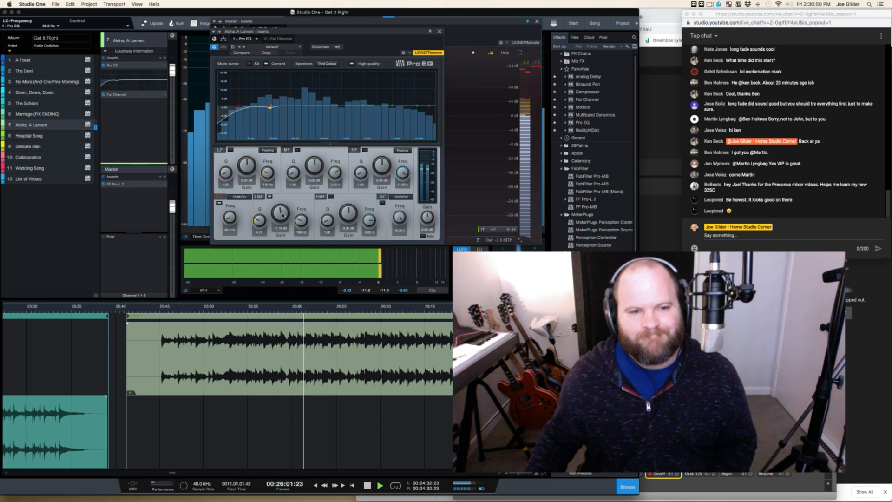
pyautogui.moveTo(282, 215); pyautogui.dragTo(281, 219)
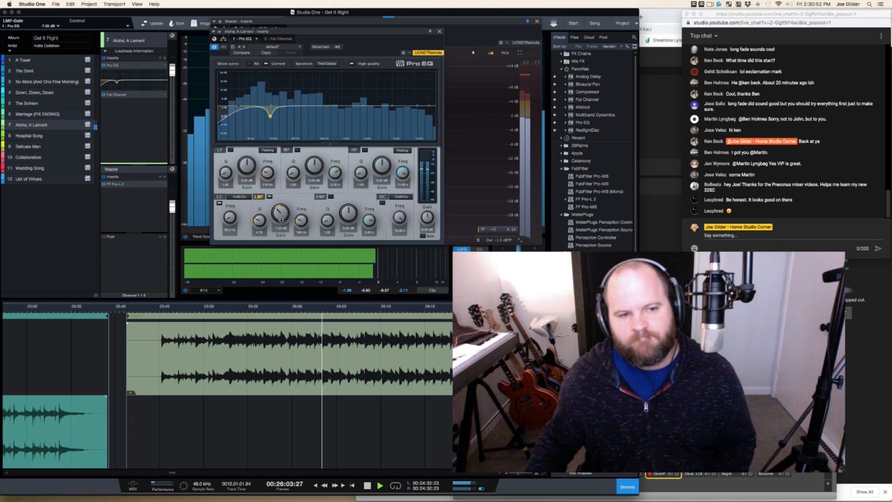
pyautogui.moveTo(281, 220); pyautogui.dragTo(280, 218)
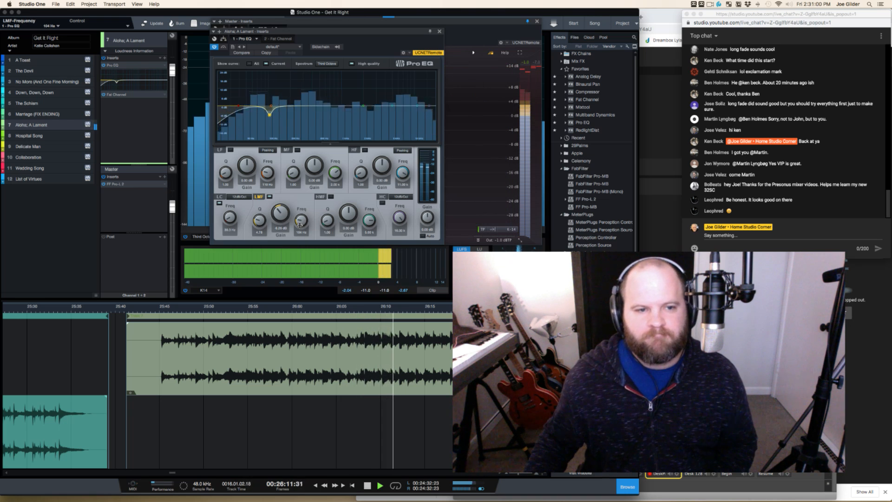
pyautogui.moveTo(299, 234); pyautogui.dragTo(298, 232)
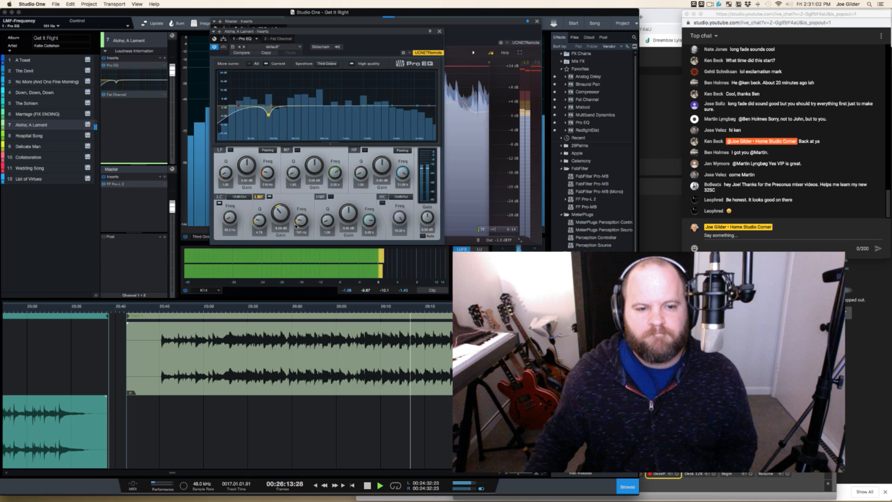
pyautogui.press('space')
pyautogui.click(270, 197)
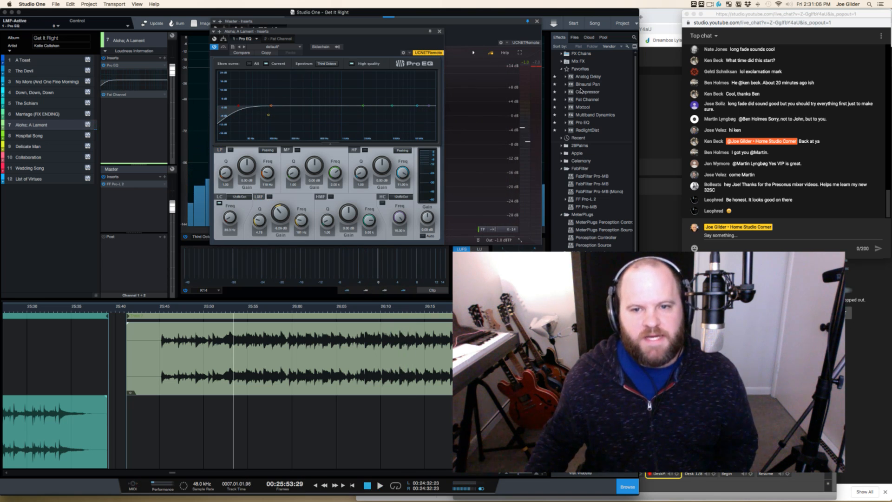
# Insert Multiband Dynamics between Pro EQ and the Fat Channel on Aloha; A Lament and audition its default settings
pyautogui.moveTo(591, 115); pyautogui.dragTo(118, 92)
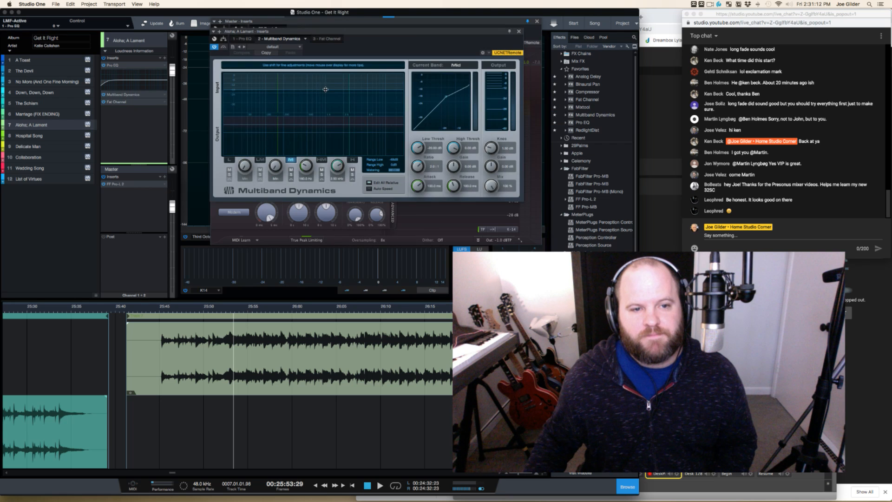
pyautogui.press('space')
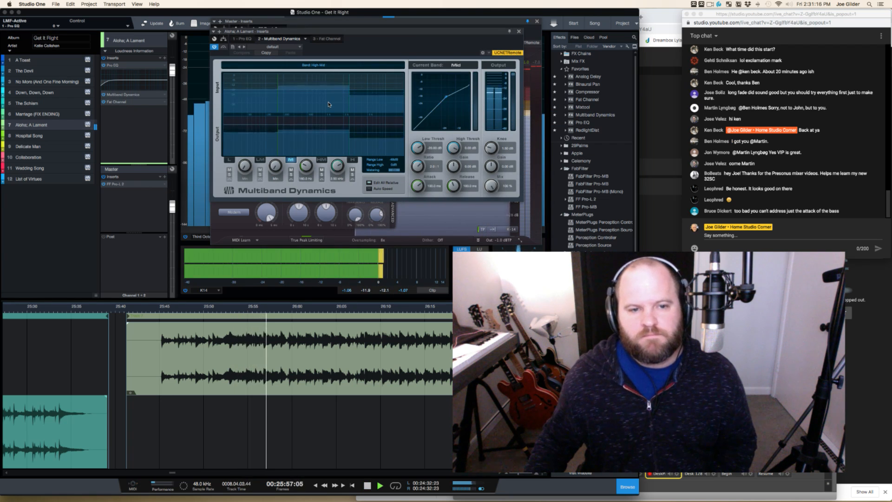
pyautogui.press('space')
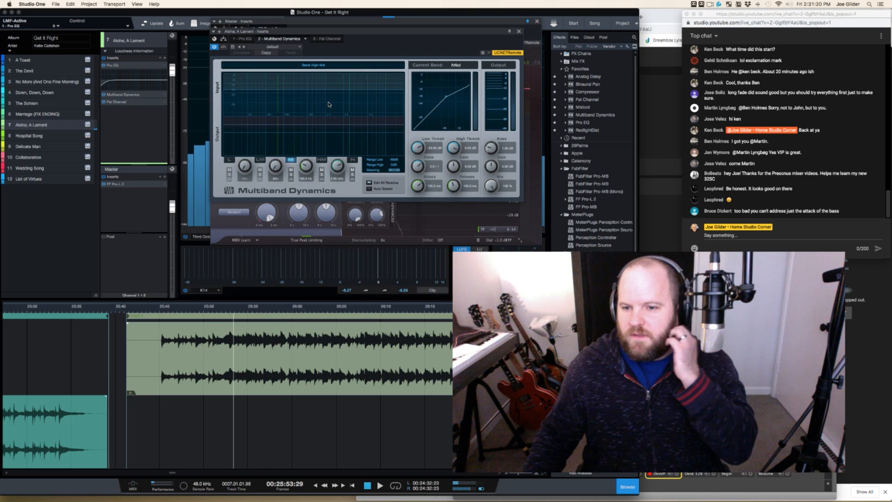
# Reset the High Mid and Mid ratios to 1:1, and raise the Mid/High Mid crossover while soloing the Mid band
pyautogui.click(279, 104)
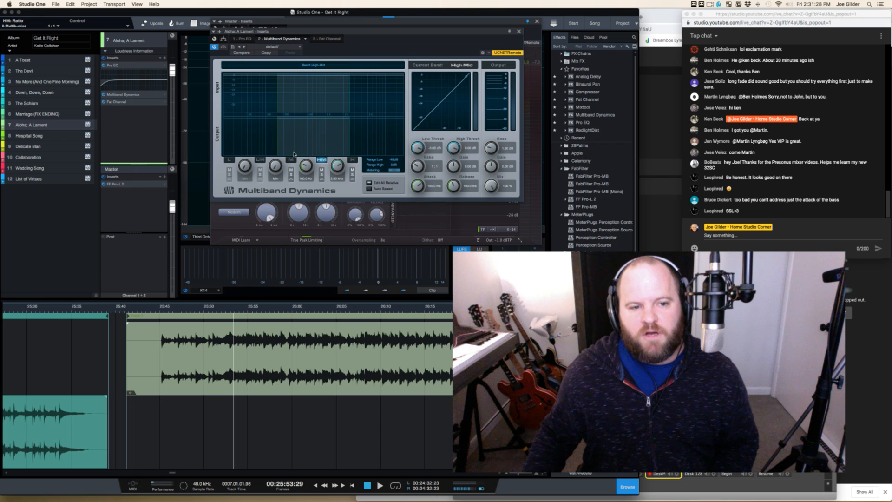
pyautogui.click(254, 147)
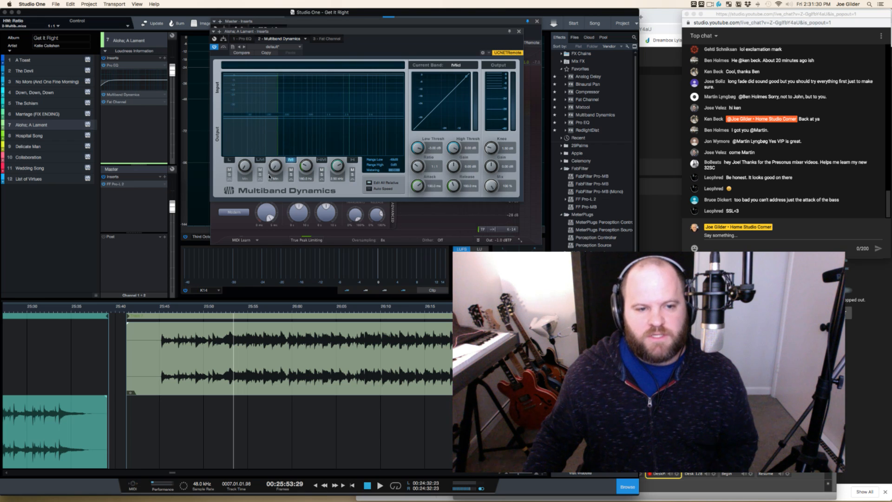
pyautogui.press('space')
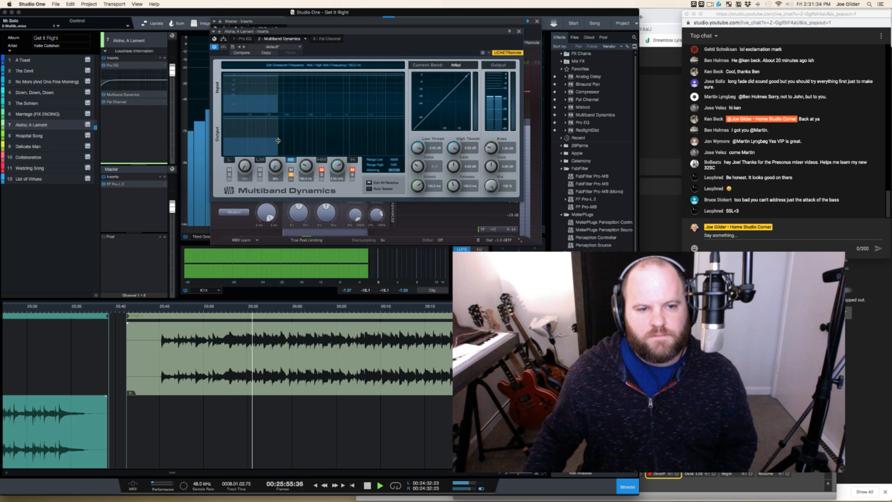
pyautogui.moveTo(278, 140); pyautogui.dragTo(291, 140)
pyautogui.press('space')
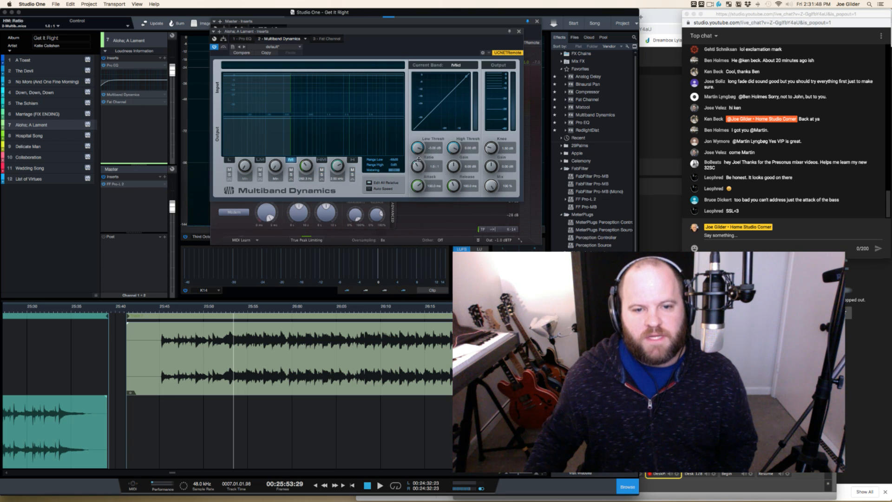
# Set the Mid band's ratio to 2, shorten its attack and release, and lower its low threshold to about -17 dB
pyautogui.write('2')
pyautogui.press('Return')
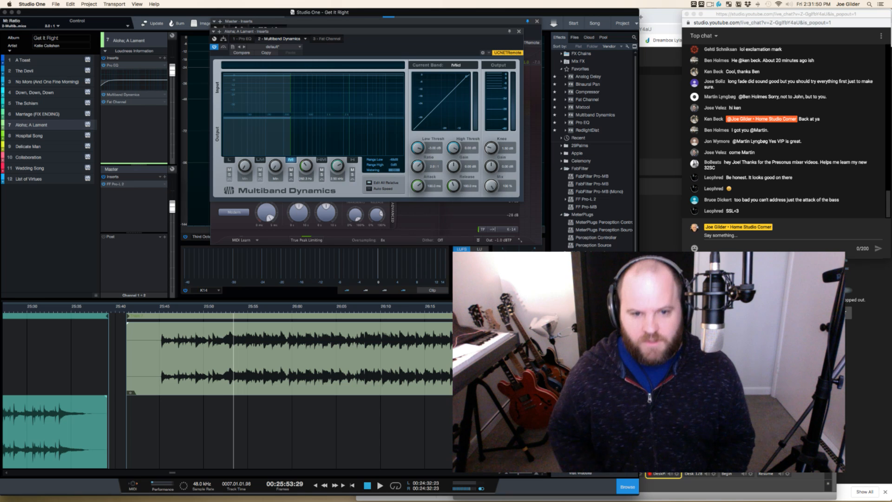
pyautogui.doubleClick(431, 187)
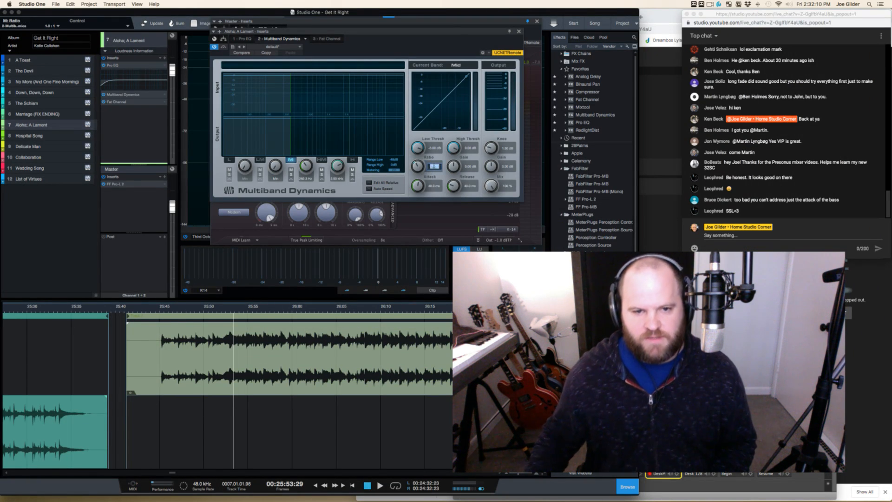
pyautogui.write('2')
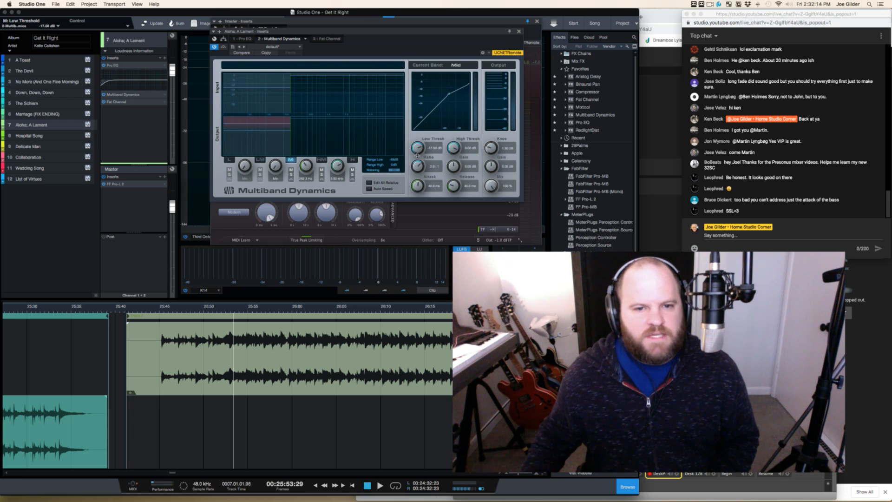
# Fine-tune the Mid band during playback, setting its low threshold to about -18 dB and its release to about 34 ms
pyautogui.press('space')
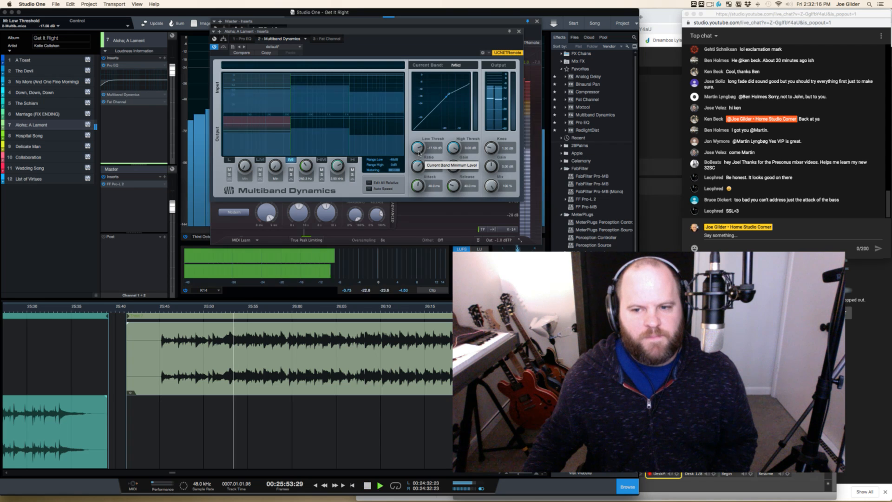
pyautogui.scroll(-6, 421, 149)
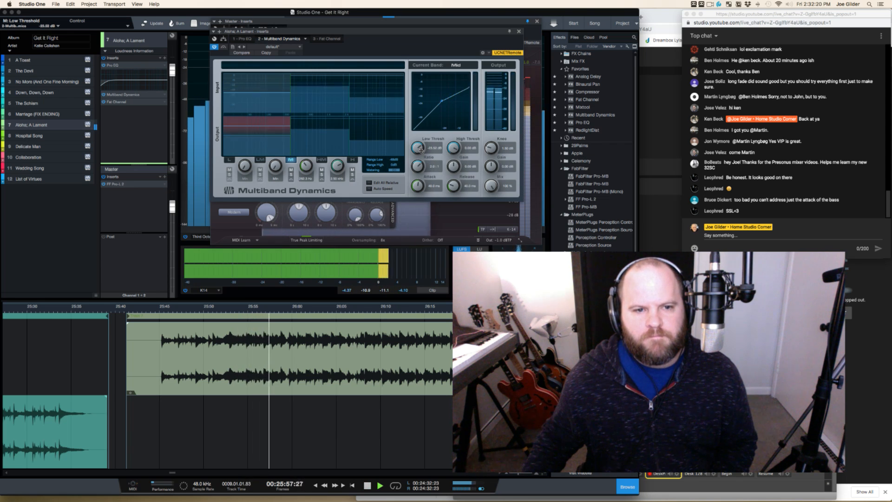
pyautogui.scroll(-4, 421, 150)
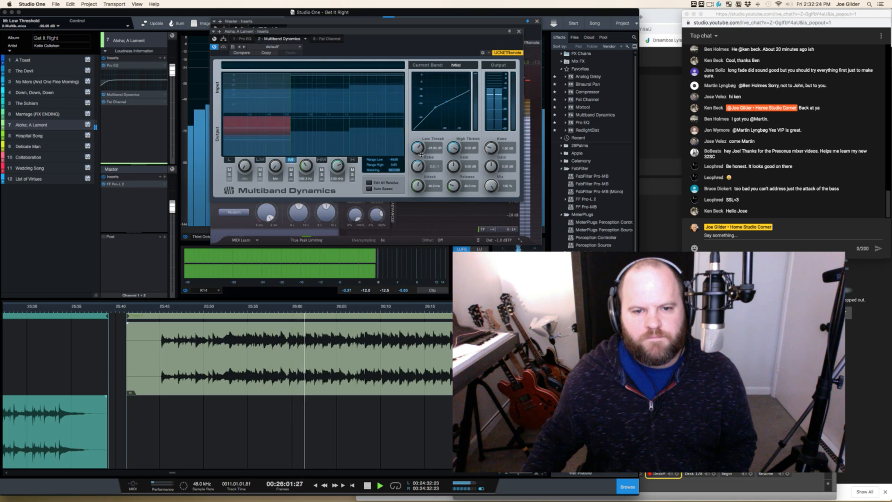
pyautogui.scroll(10, 420, 149)
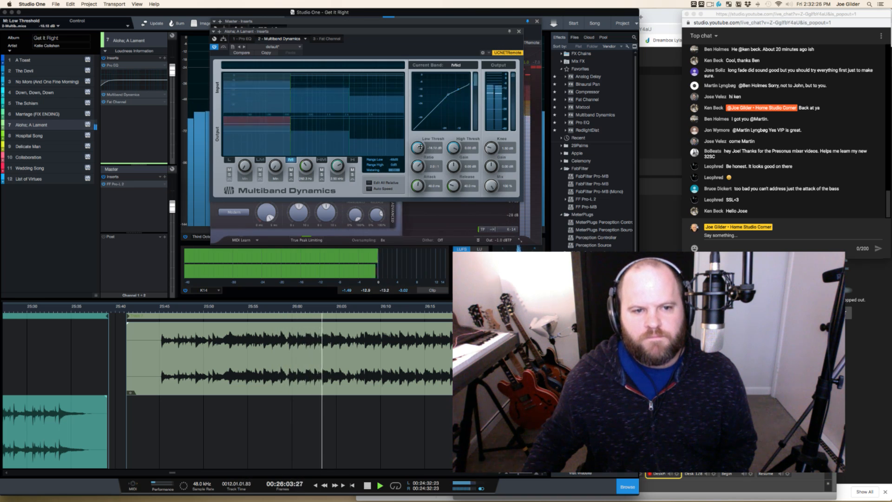
pyautogui.scroll(-4, 450, 187)
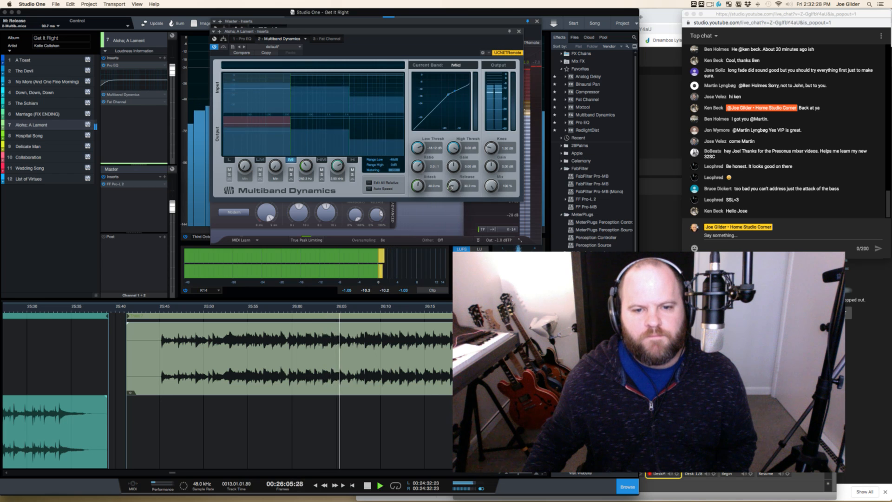
pyautogui.scroll(2, 449, 187)
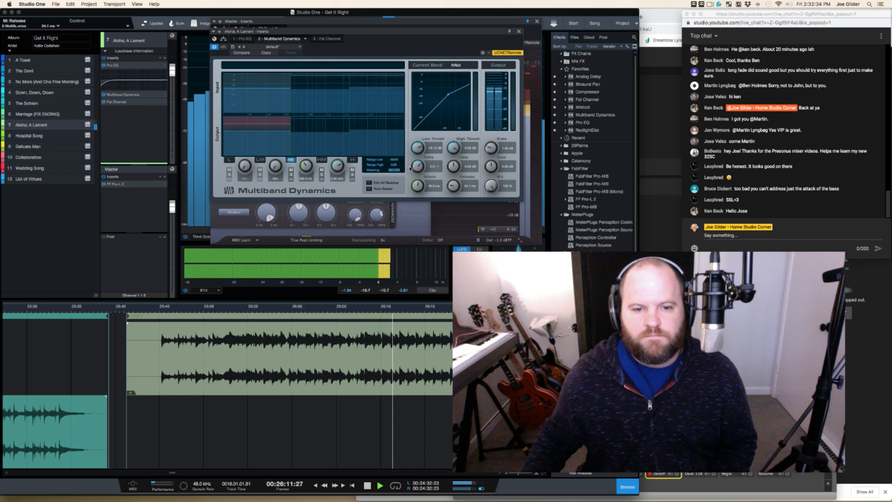
pyautogui.scroll(-4, 417, 187)
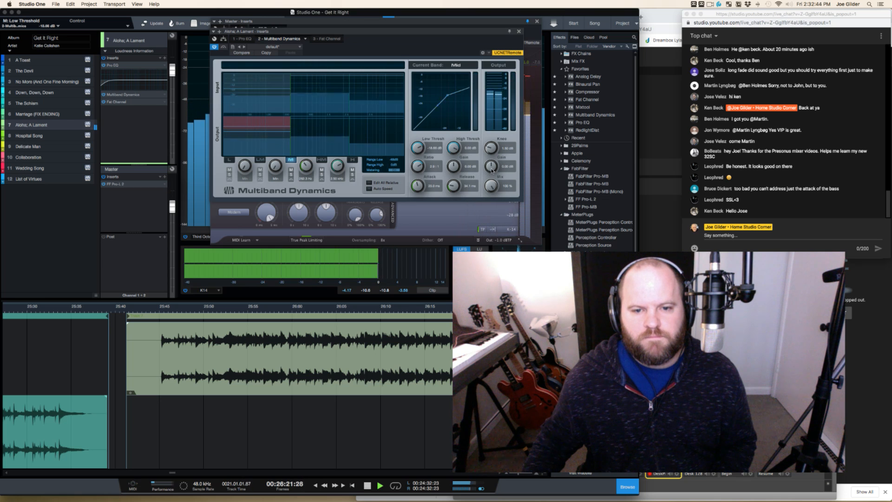
# Try about 1 dB of global gain, reset it to 0 dB, and reduce the Mid band's ratio while listening
pyautogui.scroll(2, 491, 167)
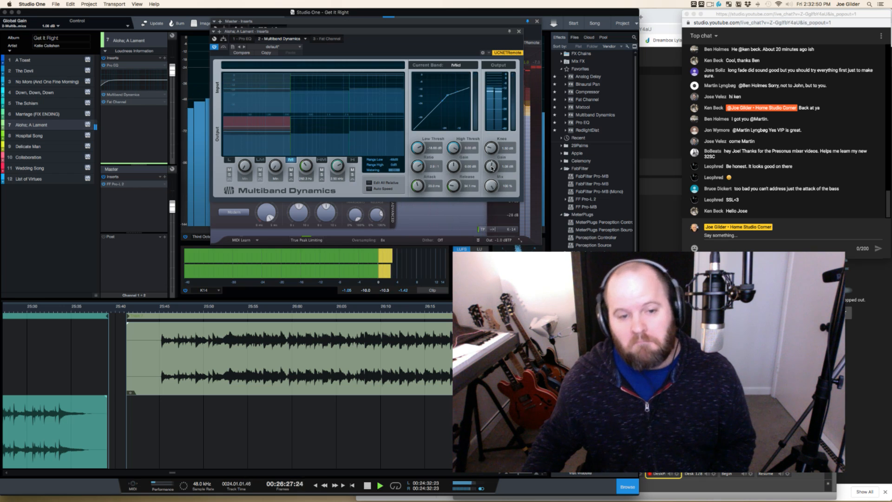
pyautogui.keyDown('super'); pyautogui.click(493, 168); pyautogui.keyUp('super')
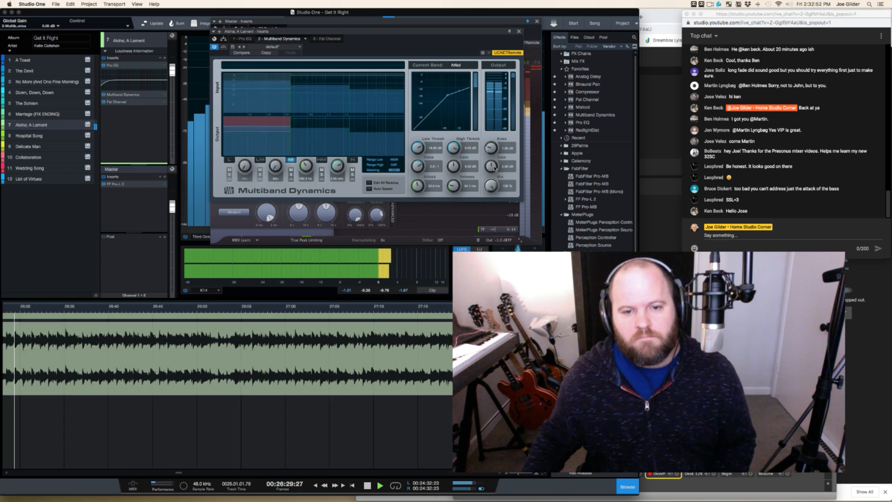
pyautogui.scroll(1, 420, 172)
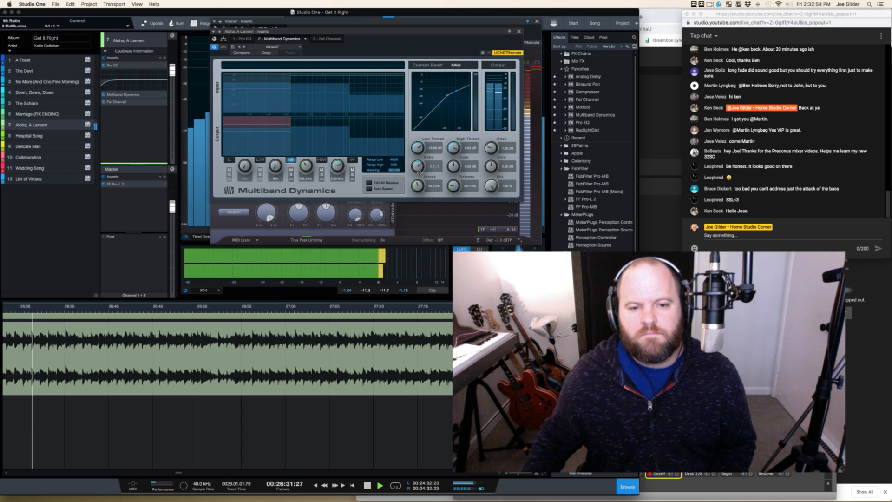
pyautogui.moveTo(420, 173); pyautogui.dragTo(419, 147)
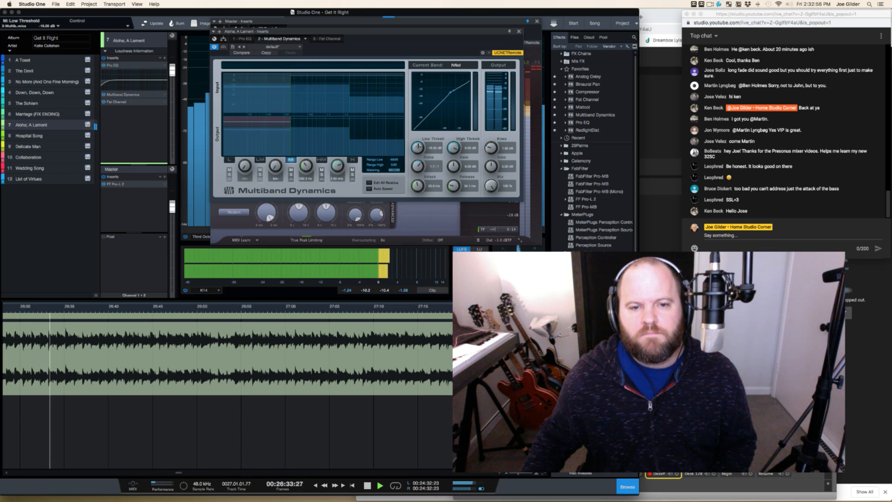
pyautogui.press('space')
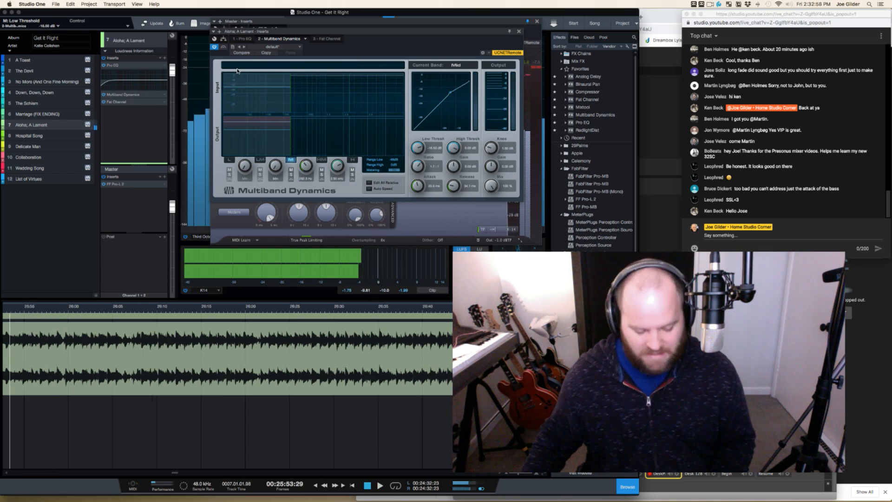
# Compare the track with Multiband Dynamics bypassed and active during playback, leaving the processor active
pyautogui.click(215, 47)
pyautogui.press('space')
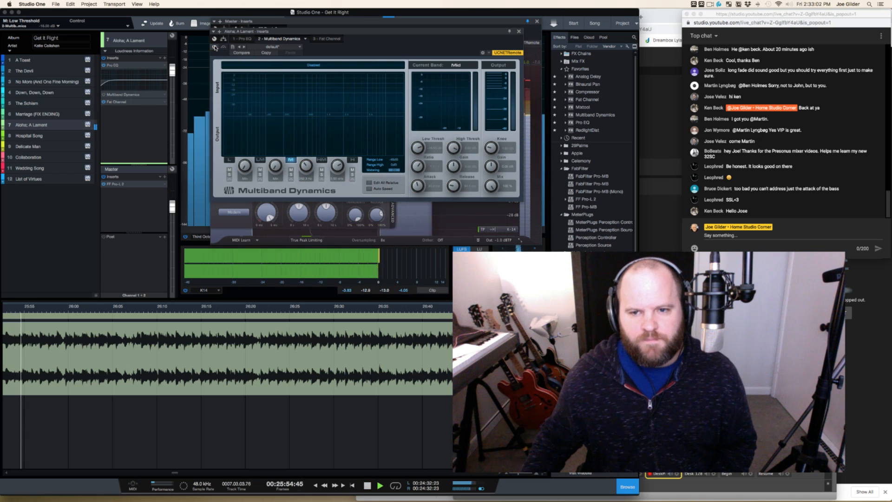
pyautogui.click(215, 47)
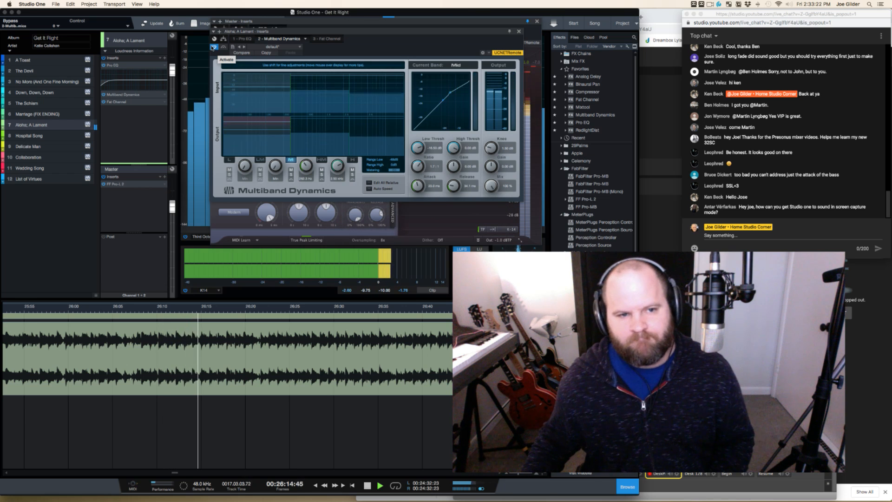
pyautogui.click(214, 47)
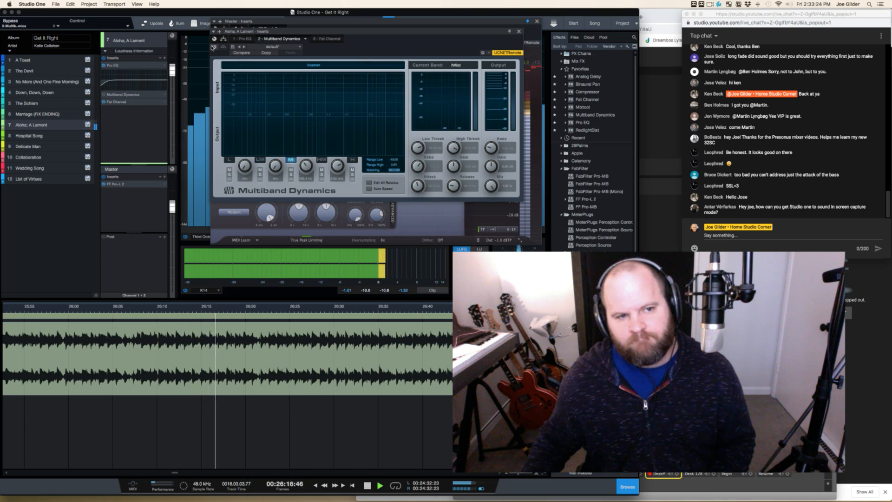
pyautogui.click(213, 47)
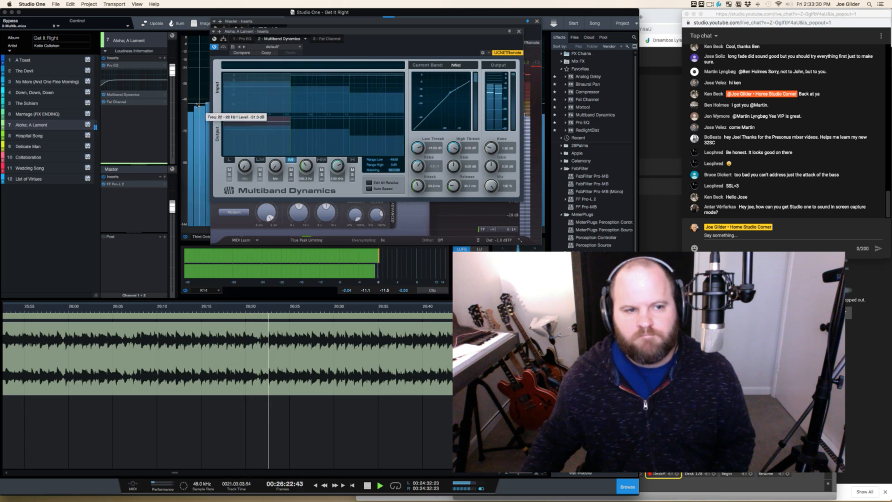
# Cut the 220 Hz low-frequency band of Fat Channel's Vintage EQ to about -1.9 dB while replaying the section
pyautogui.click(125, 102)
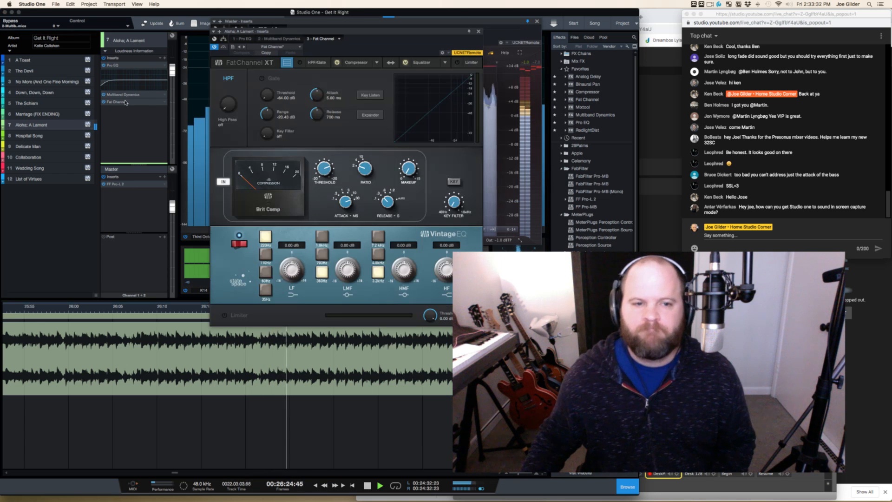
pyautogui.press('space')
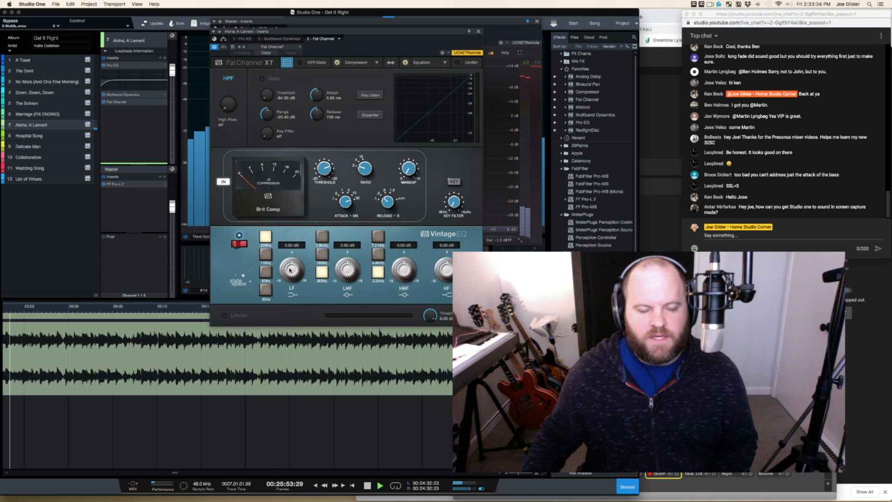
pyautogui.press('space')
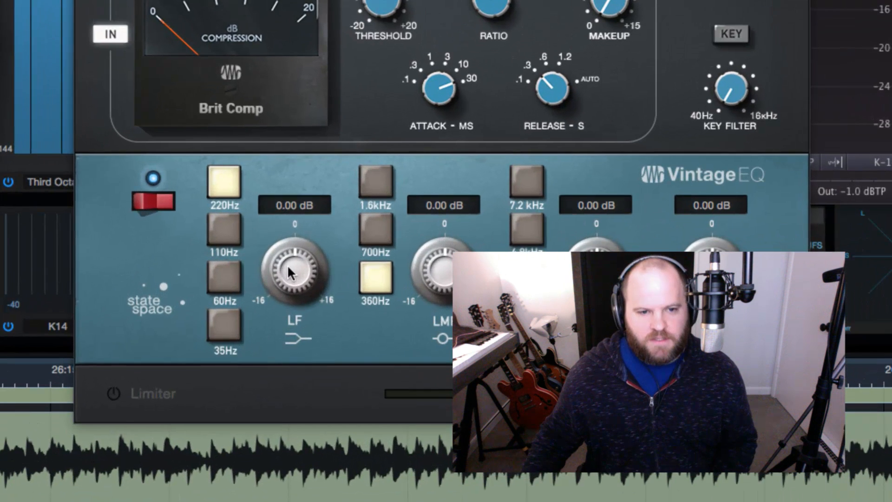
pyautogui.moveTo(283, 261); pyautogui.dragTo(284, 328)
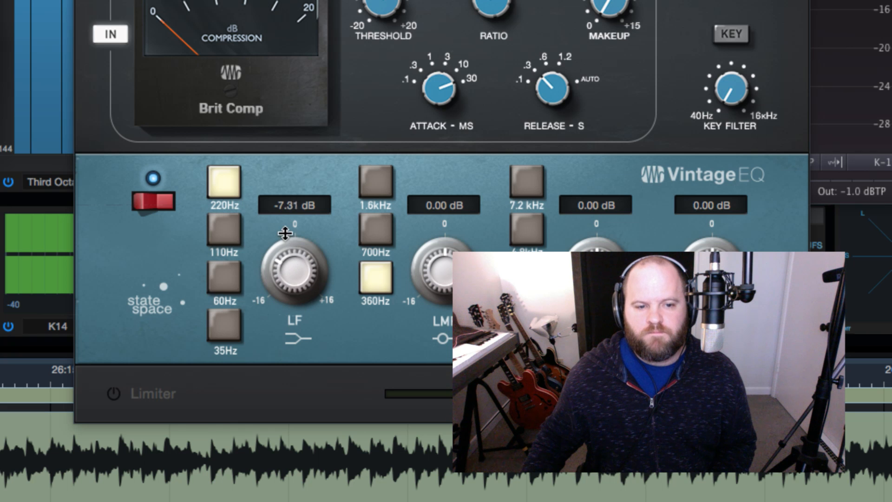
pyautogui.moveTo(285, 233); pyautogui.dragTo(284, 215)
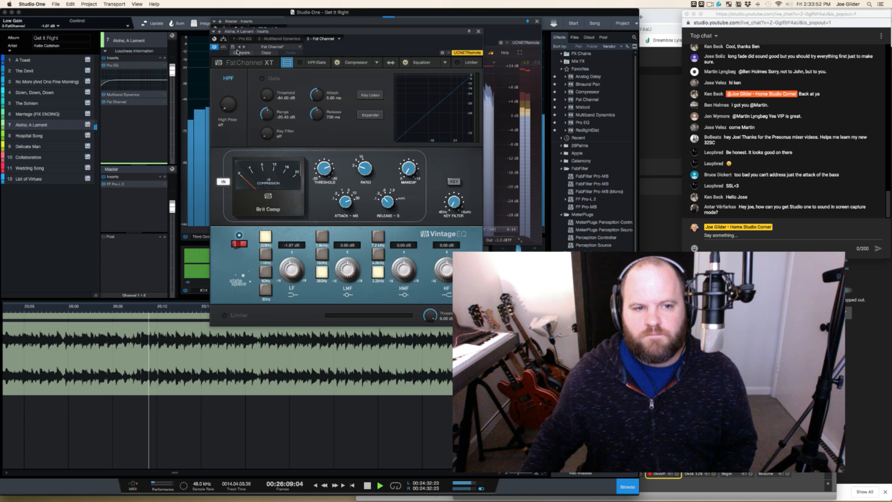
# Open the track's Pro EQ settings during playback
pyautogui.click(246, 40)
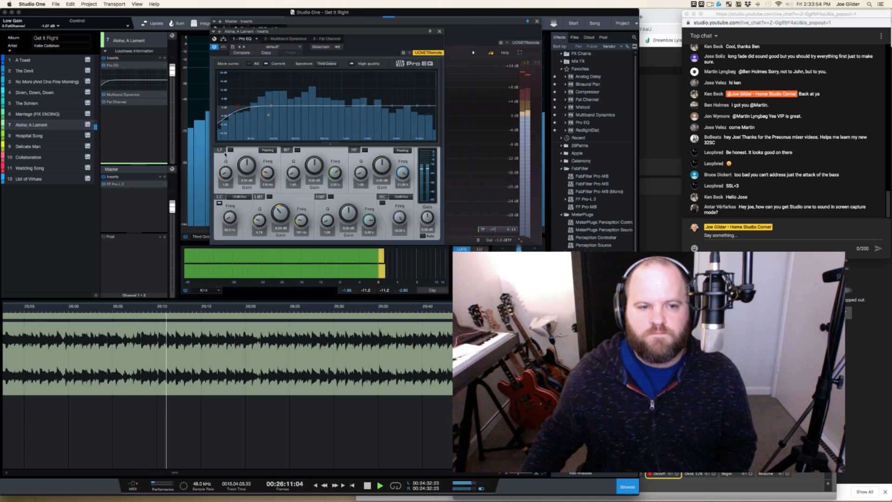
# Set the low-cut frequency of the song's Pro EQ to 46.1 Hz
pyautogui.click(225, 216)
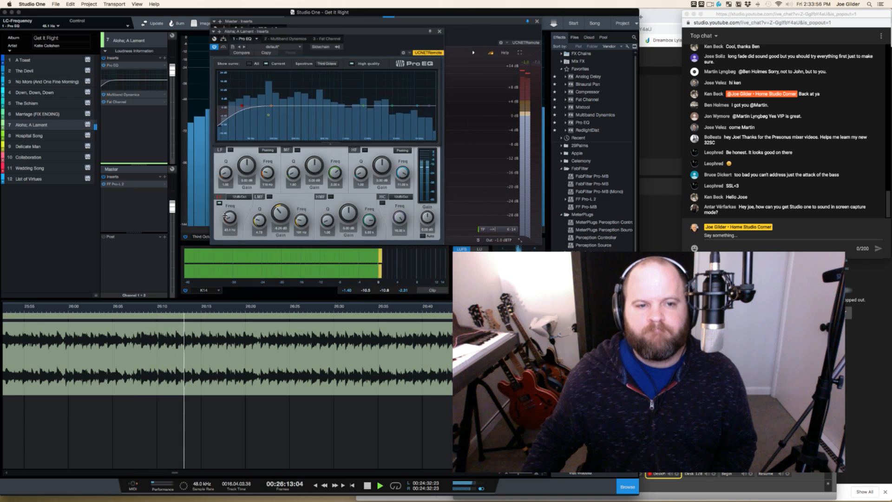
pyautogui.moveTo(225, 216); pyautogui.dragTo(225, 216)
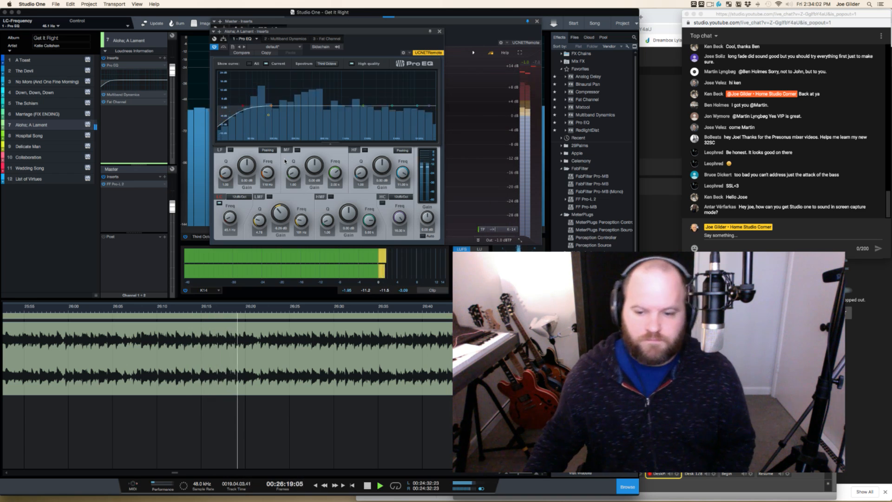
# Stop playback, switch to Audio Hijack to check the System Audio session, and return to Studio One
pyautogui.press('space')
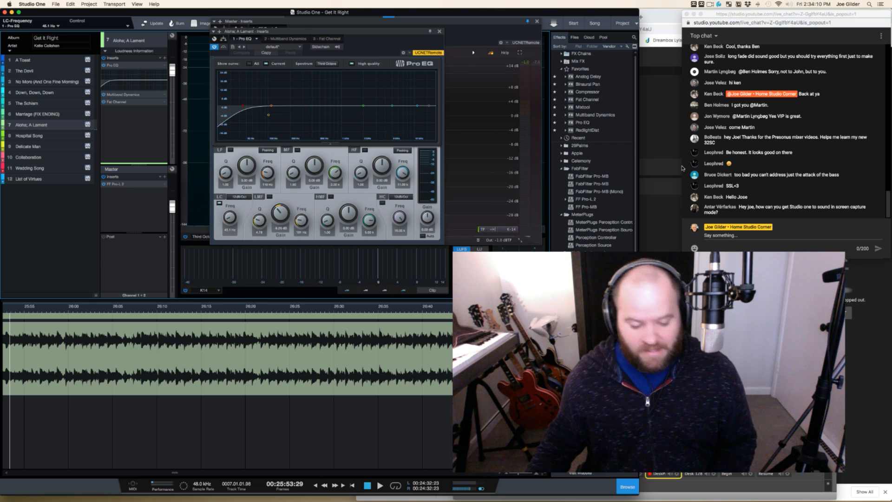
pyautogui.press('super+Tab')
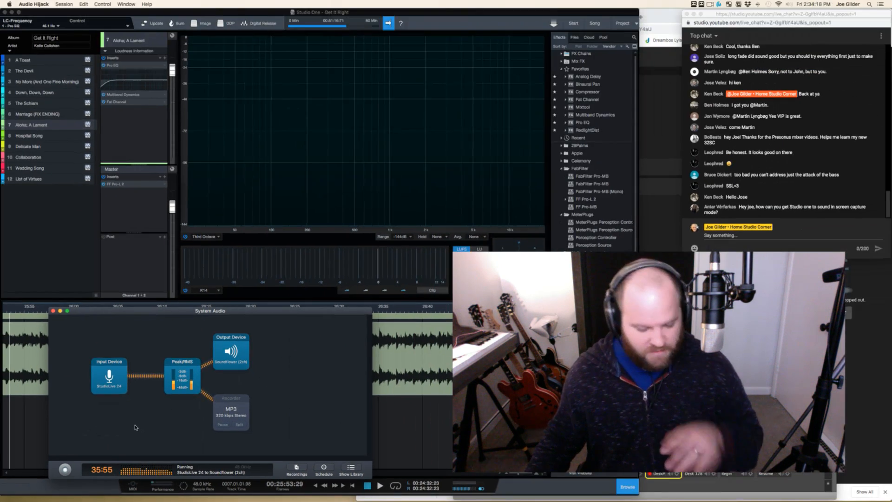
pyautogui.click(464, 22)
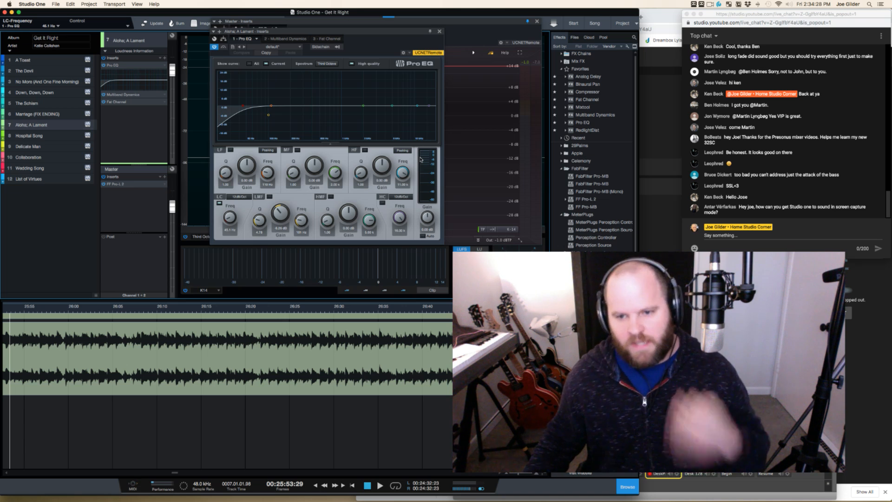
# Compare the song with and without its insert effects by bypassing and re-enabling the whole insert chain
pyautogui.press('space')
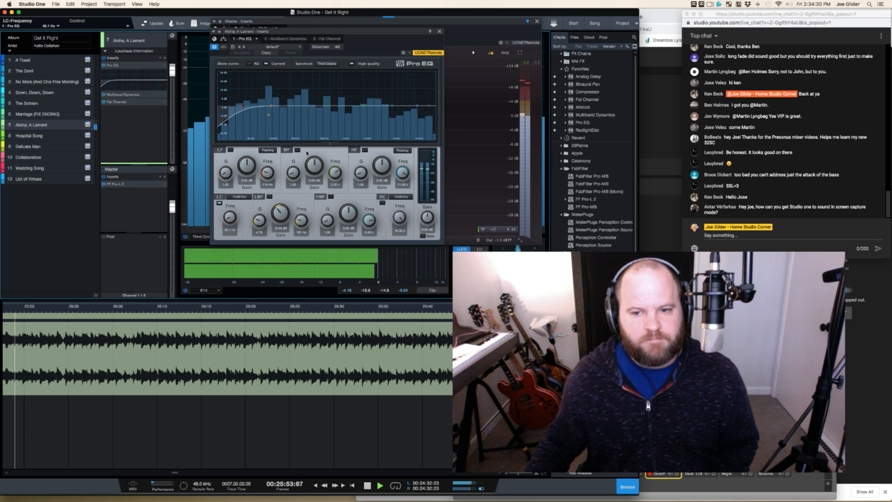
pyautogui.press('space')
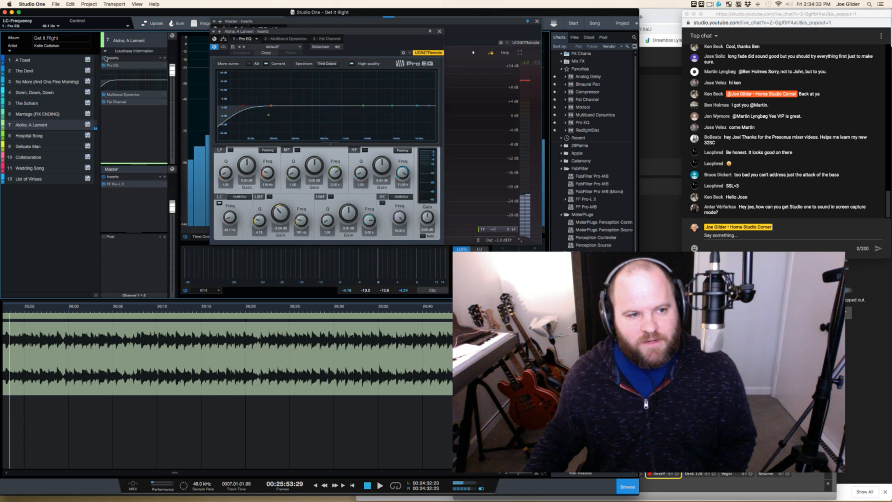
pyautogui.click(103, 58)
pyautogui.press('space')
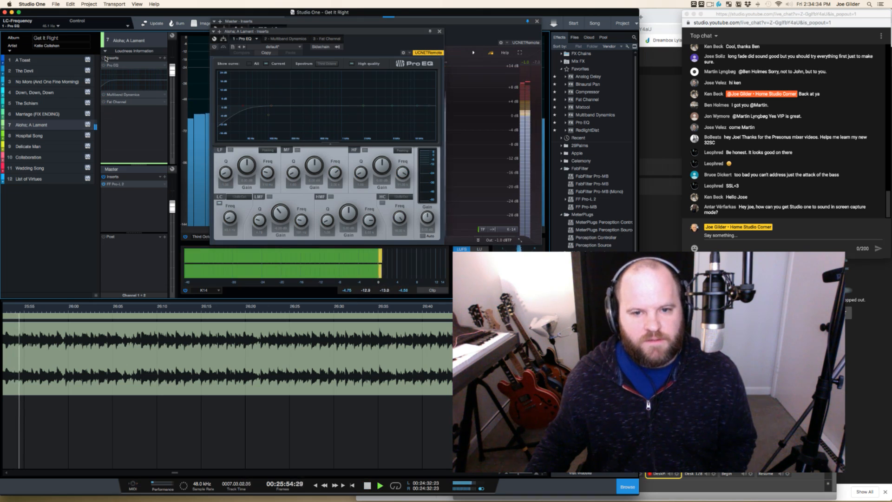
pyautogui.click(103, 58)
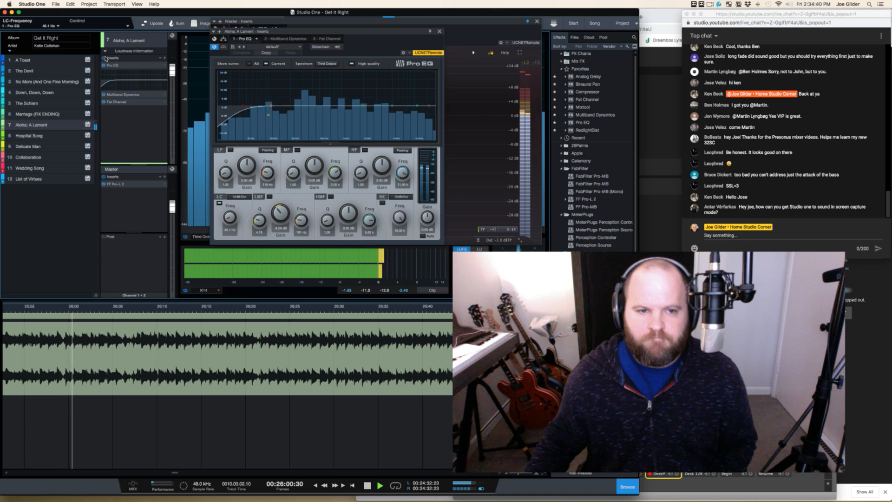
# Ease the cut of the Pro EQ's low-mid band, raise its Q to 7.76, and stop playback
pyautogui.moveTo(268, 114); pyautogui.dragTo(268, 110)
pyautogui.scroll(2, 268, 110)
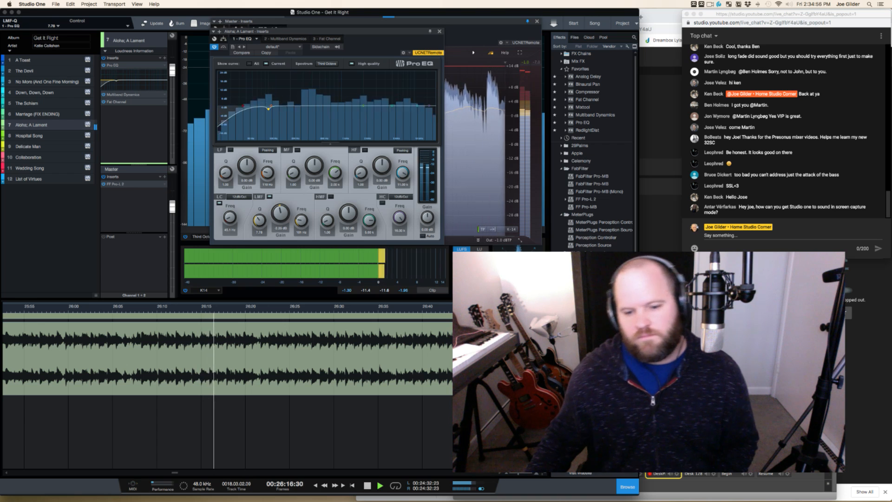
pyautogui.press('space')
# Find Room Reverb among the PreSonus effects and add it after Fat Channel in the song's insert chain
pyautogui.scroll(-5, 595, 149)
pyautogui.scroll(-1, 598, 151)
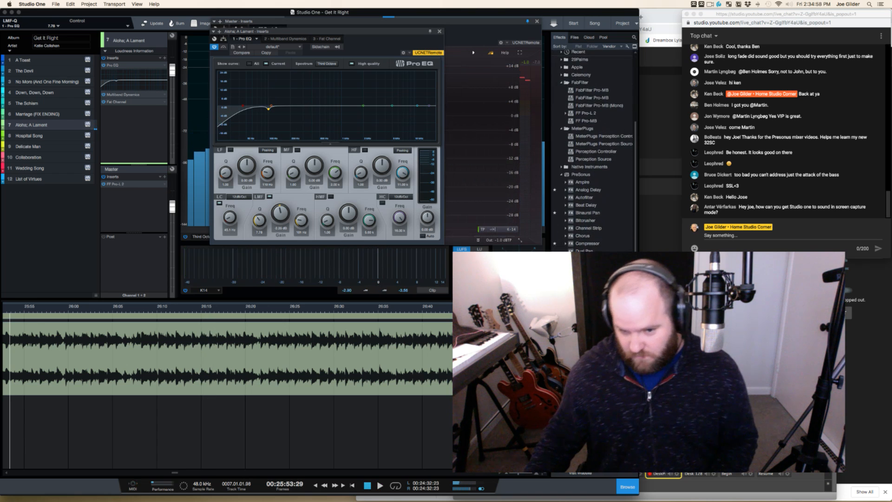
pyautogui.scroll(-2, 597, 151)
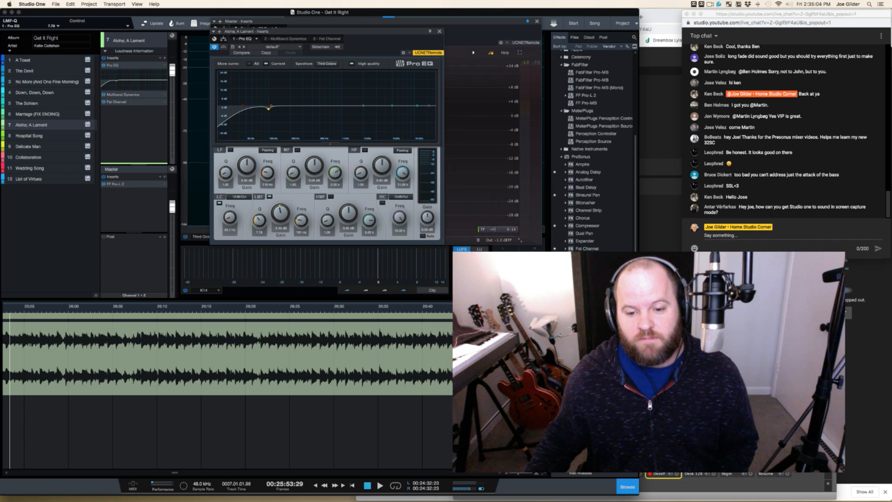
pyautogui.moveTo(584, 294); pyautogui.dragTo(130, 129)
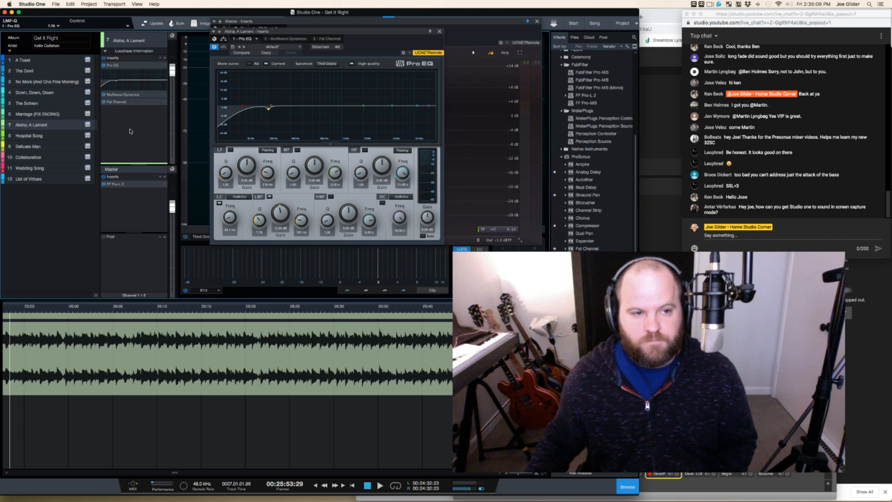
# Look through the Room Reverb presets, audition the song with the default preset, and close the reverb's window
pyautogui.click(282, 48)
pyautogui.scroll(-3, 277, 260)
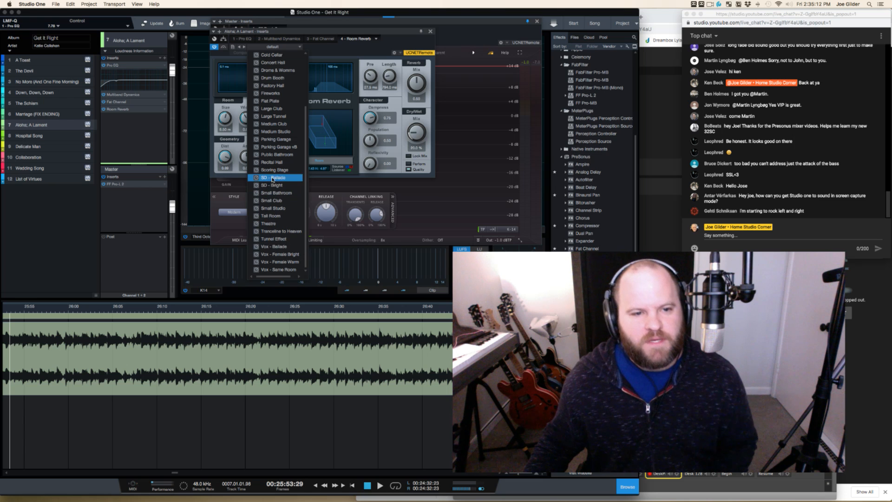
pyautogui.click(359, 54)
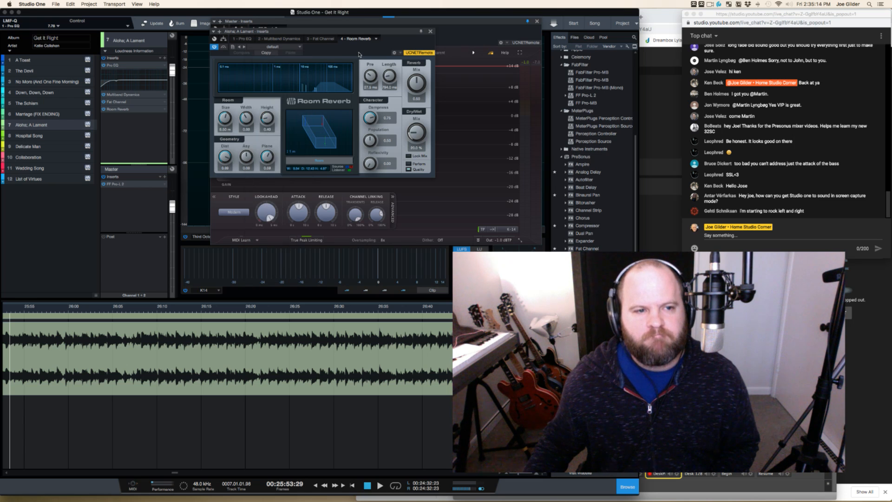
pyautogui.click(165, 110)
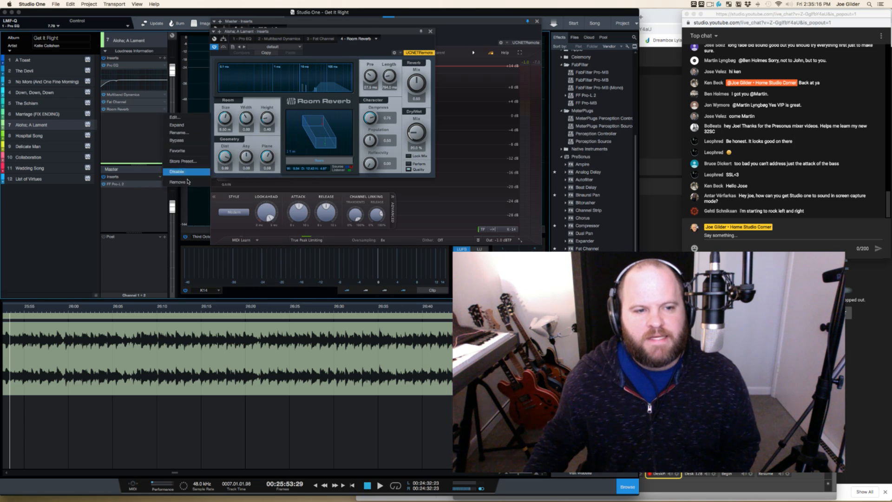
pyautogui.click(145, 147)
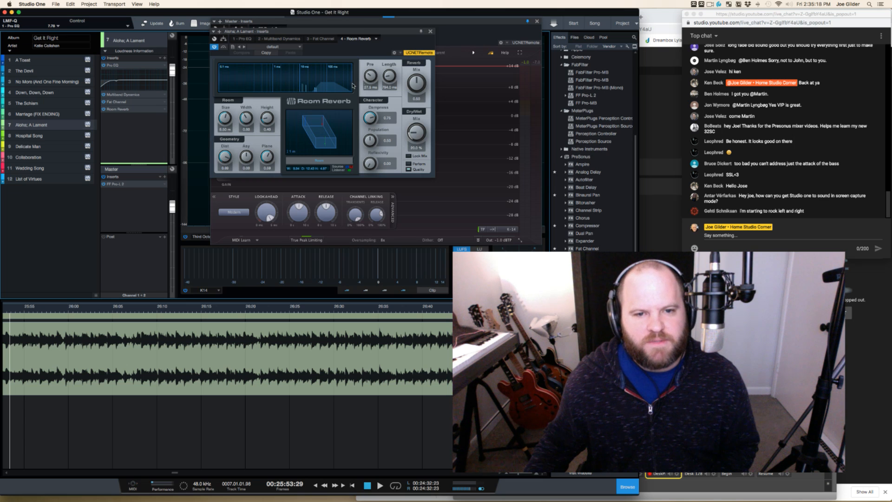
pyautogui.press('space')
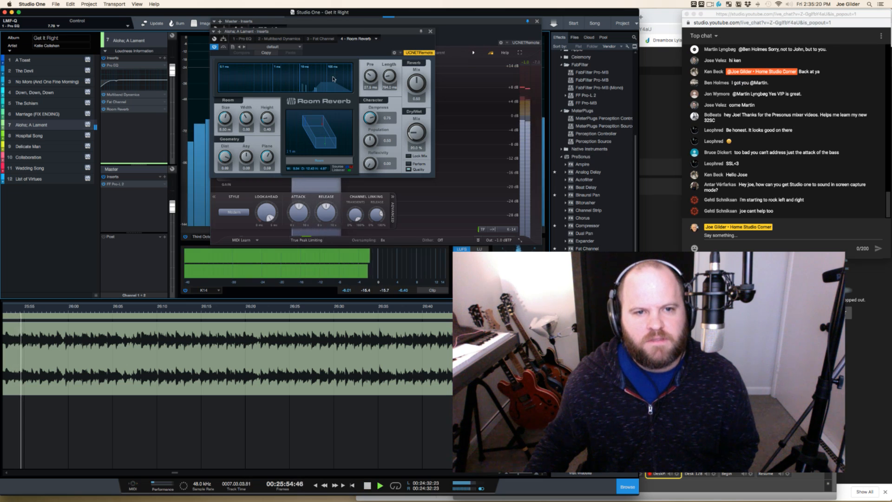
pyautogui.press('space')
pyautogui.click(430, 31)
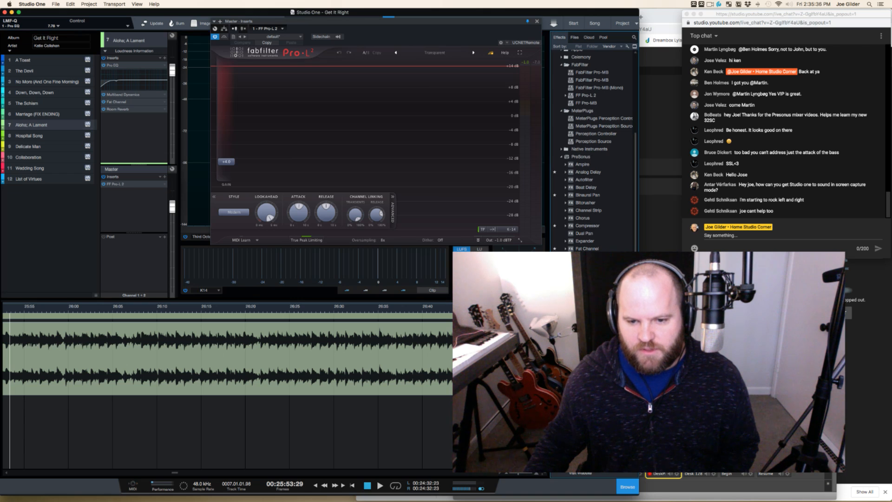
# Replace Room Reverb with Open AIR using the Master Mixer CS - 01 response, at 100% mix and with a shorter length
pyautogui.scroll(-5, 593, 248)
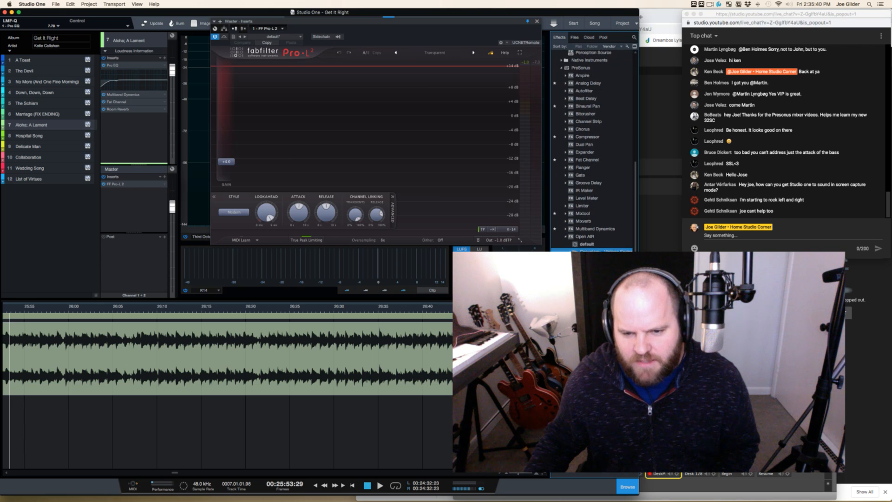
pyautogui.moveTo(599, 261); pyautogui.dragTo(120, 111)
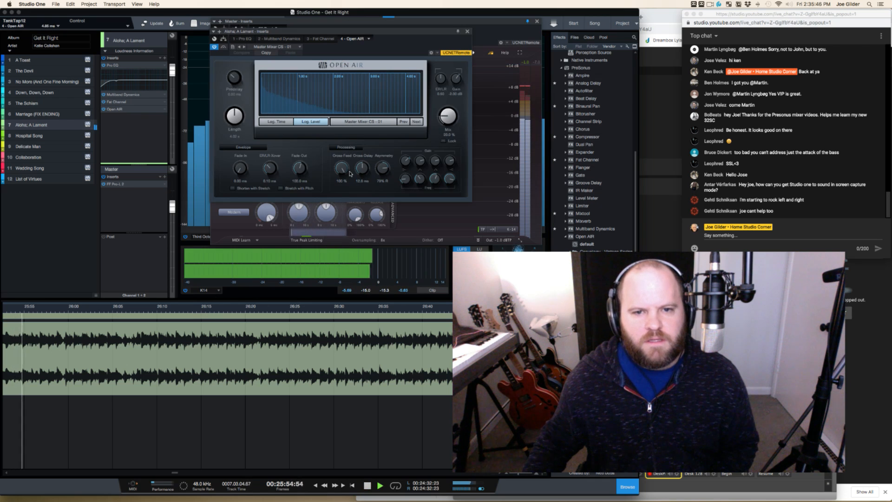
pyautogui.moveTo(447, 117); pyautogui.dragTo(448, 44)
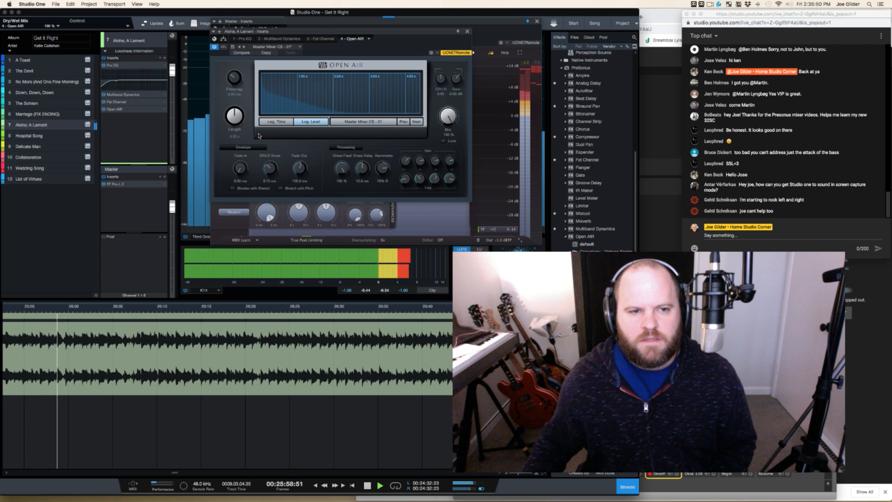
pyautogui.moveTo(238, 124); pyautogui.dragTo(236, 129)
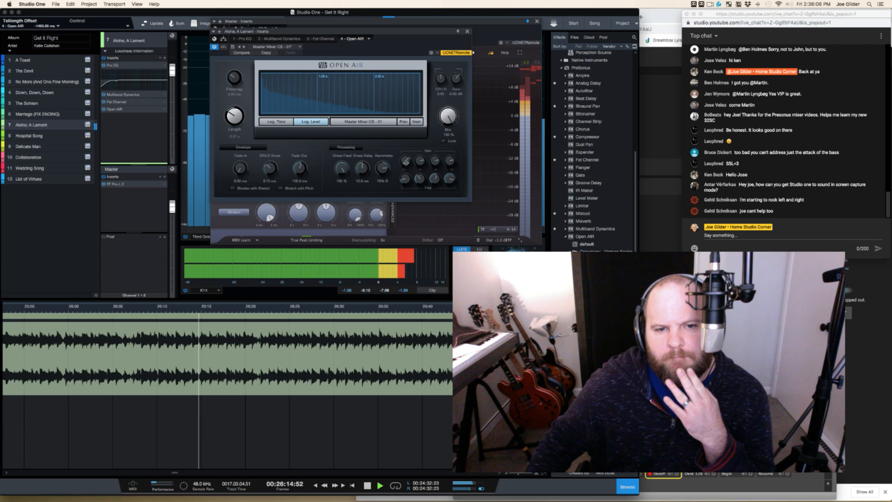
# In Open AIR's EQ, lower the low-shelf gain, adjust the low-shelf frequency, and set the low-mid gain to -12 dB
pyautogui.moveTo(406, 165)
pyautogui.moveTo(405, 165); pyautogui.dragTo(406, 184)
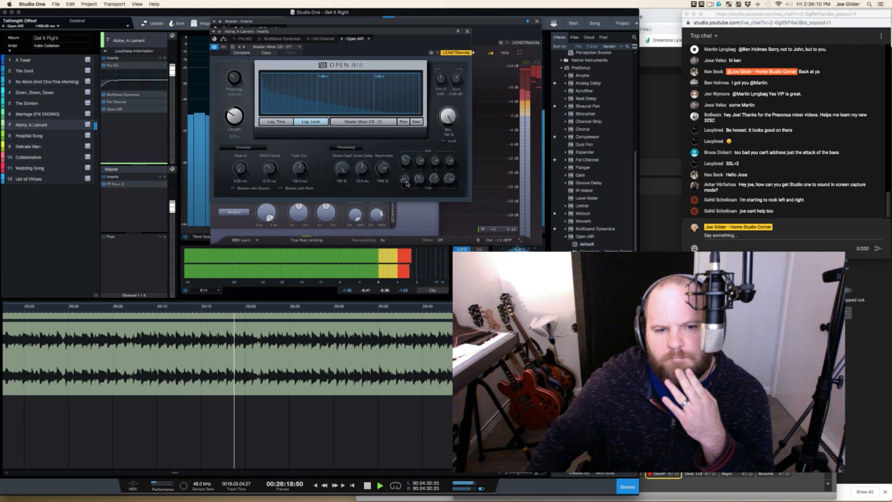
pyautogui.moveTo(406, 172)
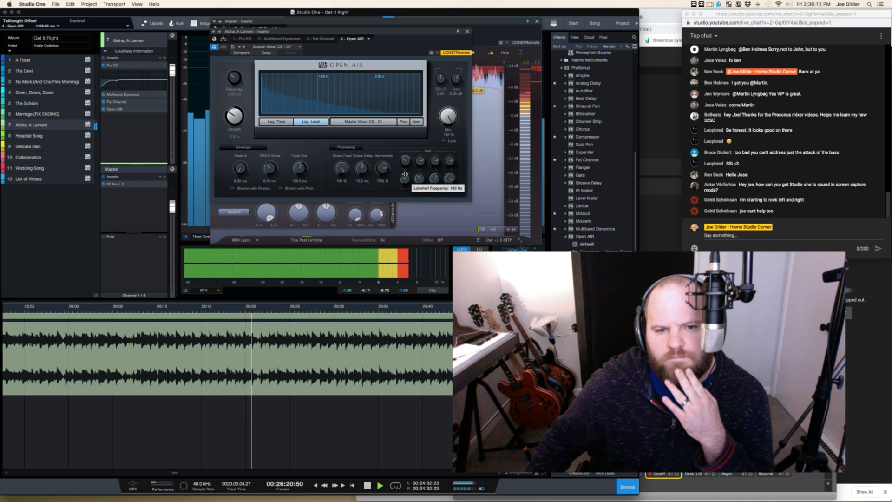
pyautogui.moveTo(405, 171); pyautogui.dragTo(407, 189)
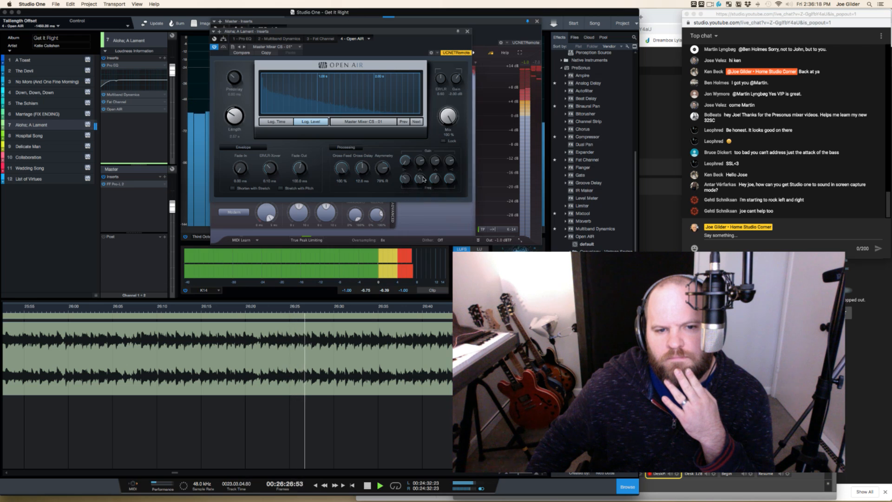
pyautogui.moveTo(421, 178)
pyautogui.mouseDown()
pyautogui.moveTo(423, 165)
pyautogui.moveTo(420, 179)
pyautogui.mouseUp()
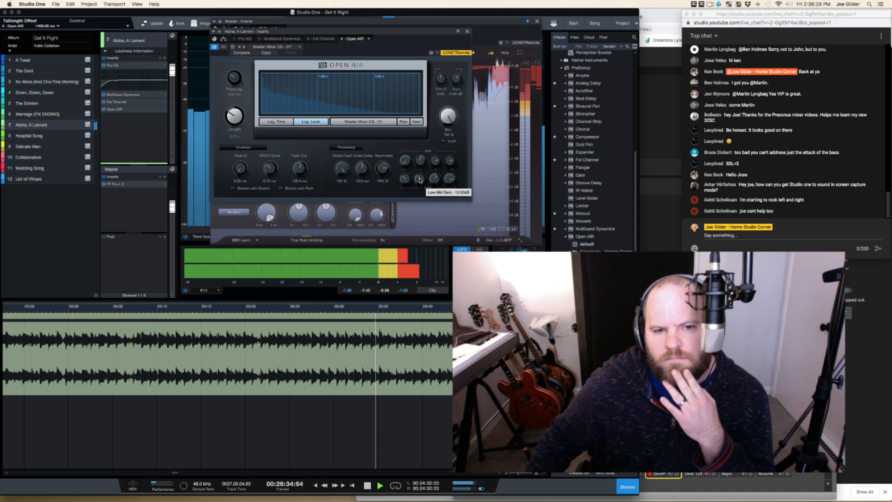
# Fine-tune the Open AIR reverb length and lower the dry/wet mix to about 14%
pyautogui.moveTo(238, 113); pyautogui.dragTo(238, 115)
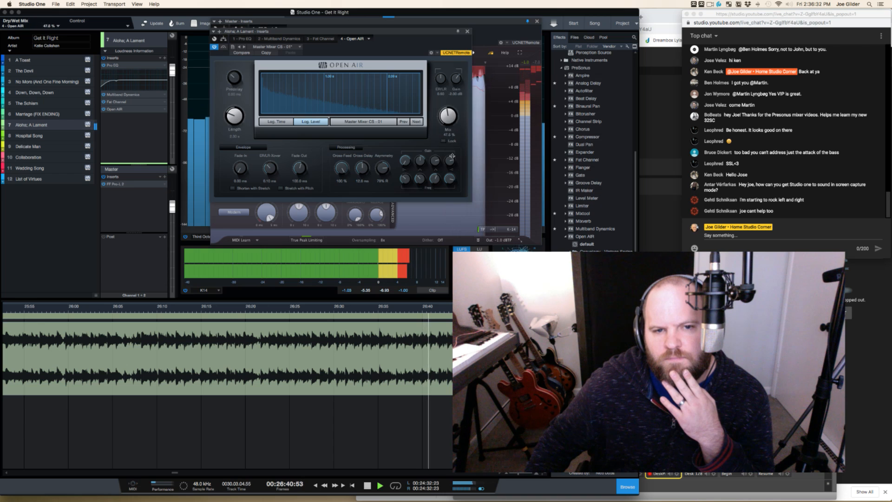
pyautogui.scroll(-10, 449, 118)
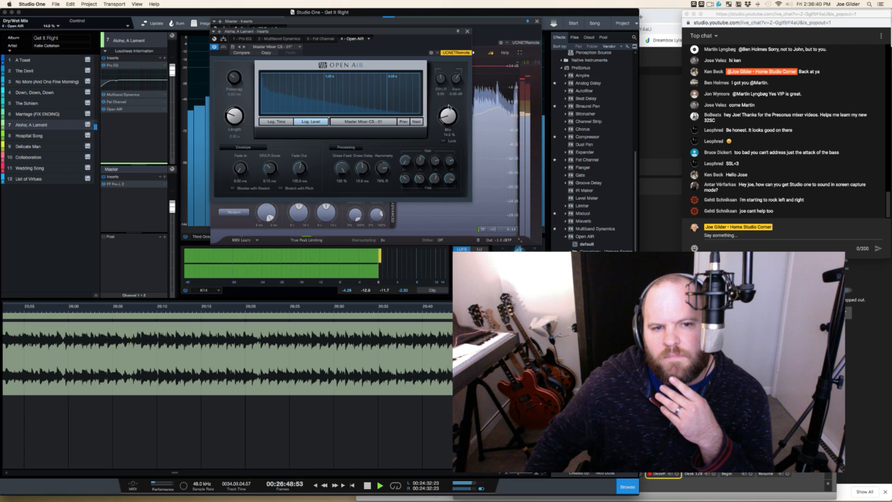
# Play the song from its beginning and compare it with Open AIR bypassed and active
pyautogui.scroll(-5, 440, 371)
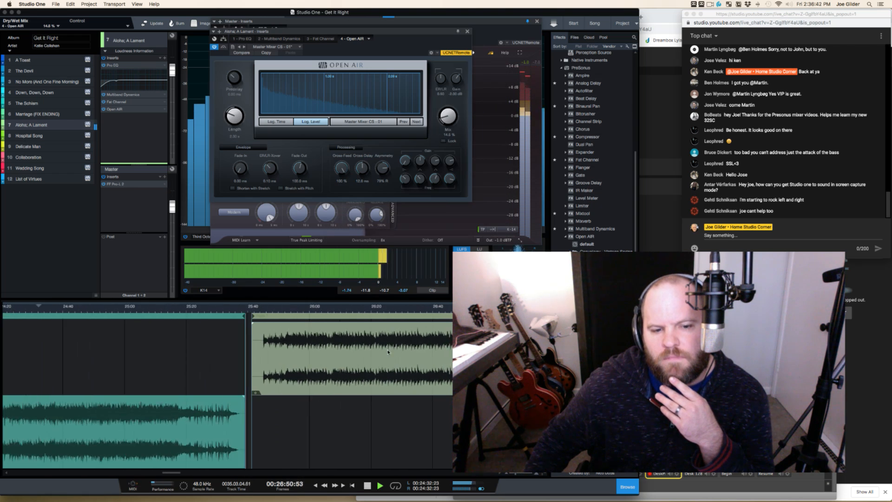
pyautogui.click(262, 310)
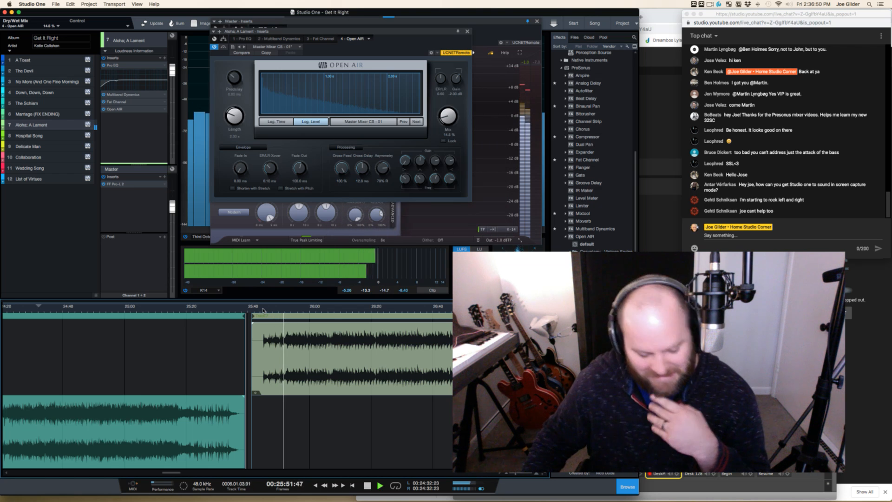
pyautogui.click(214, 47)
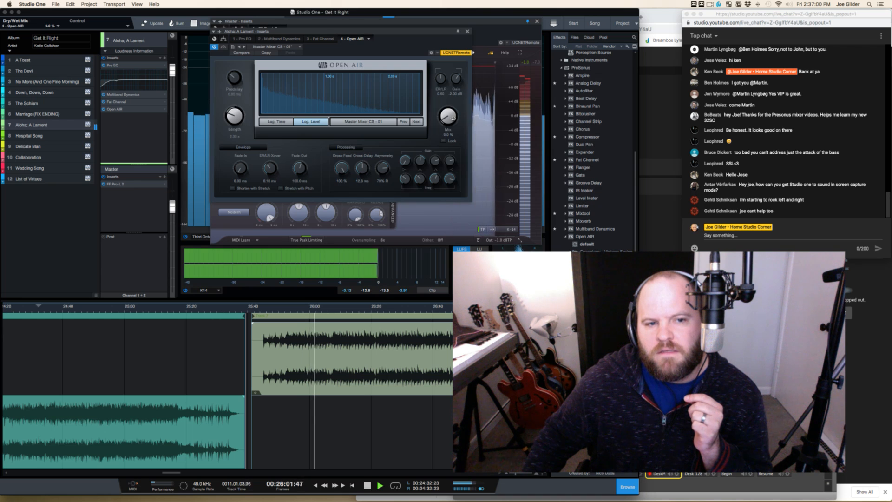
# Shorten the Open AIR reverb length further and readjust its dry/wet mix and output gain
pyautogui.moveTo(219, 114); pyautogui.dragTo(230, 125)
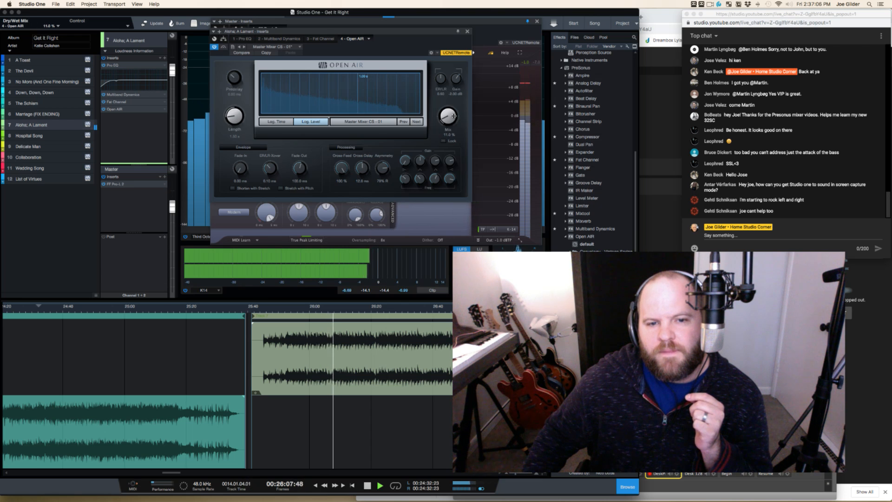
pyautogui.moveTo(453, 116)
pyautogui.mouseDown()
pyautogui.moveTo(453, 103)
pyautogui.moveTo(452, 111)
pyautogui.mouseUp()
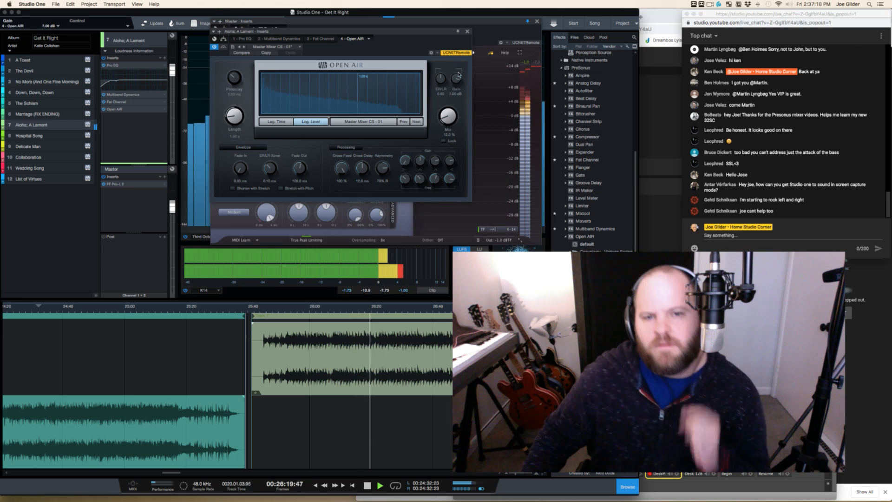
pyautogui.moveTo(455, 61); pyautogui.dragTo(460, 82)
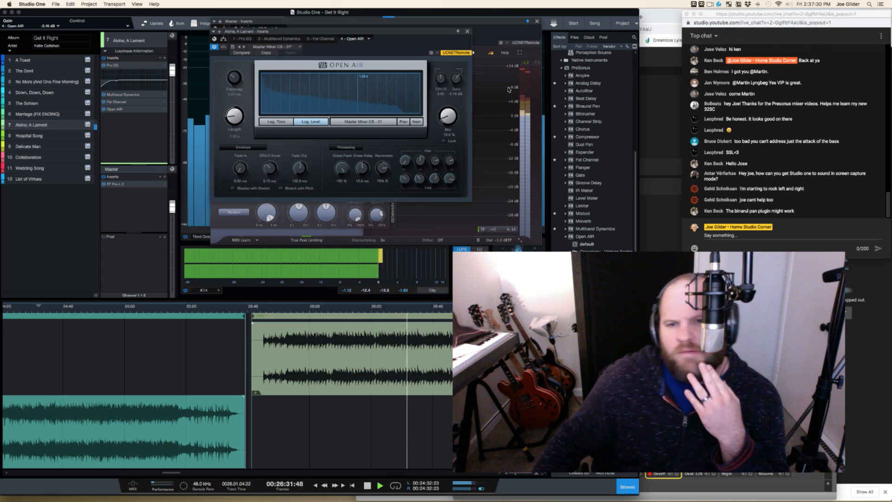
# Add Binaural Pan after Open AIR on the song, audition it at 200% width, and set the stereo width to about 119%
pyautogui.moveTo(584, 109); pyautogui.dragTo(121, 128)
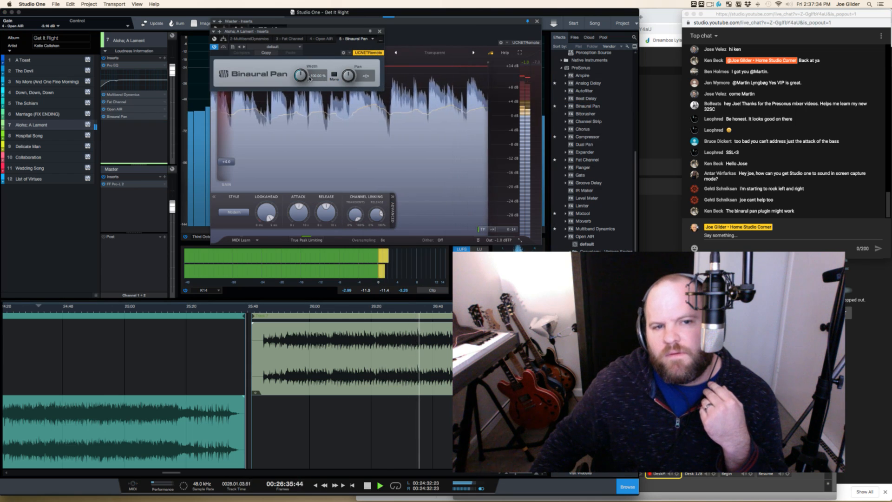
pyautogui.moveTo(300, 77); pyautogui.dragTo(300, 73)
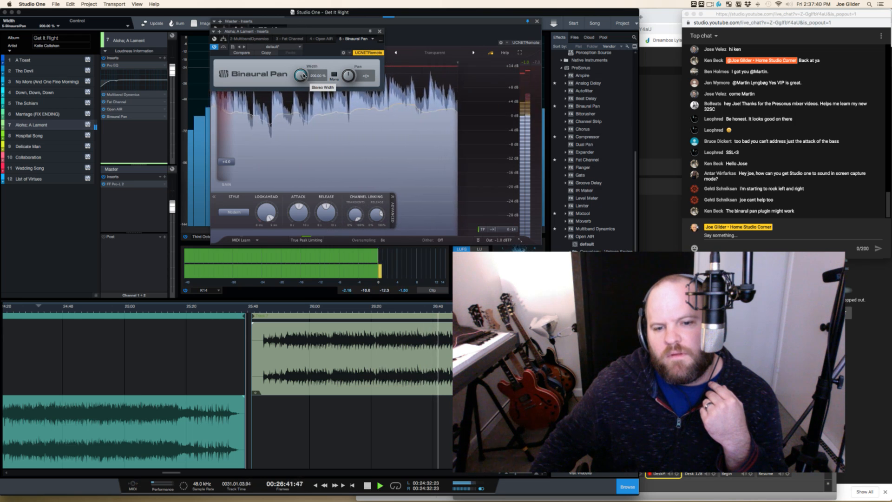
pyautogui.moveTo(303, 76); pyautogui.dragTo(305, 106)
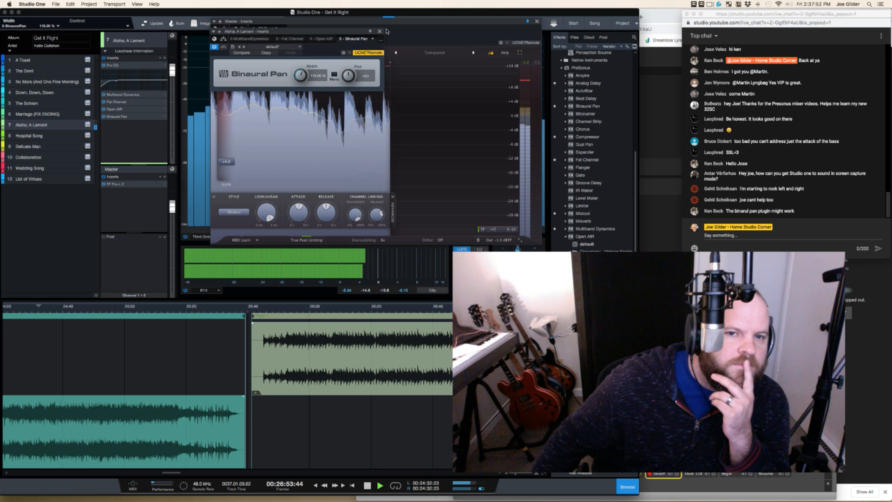
pyautogui.press('space')
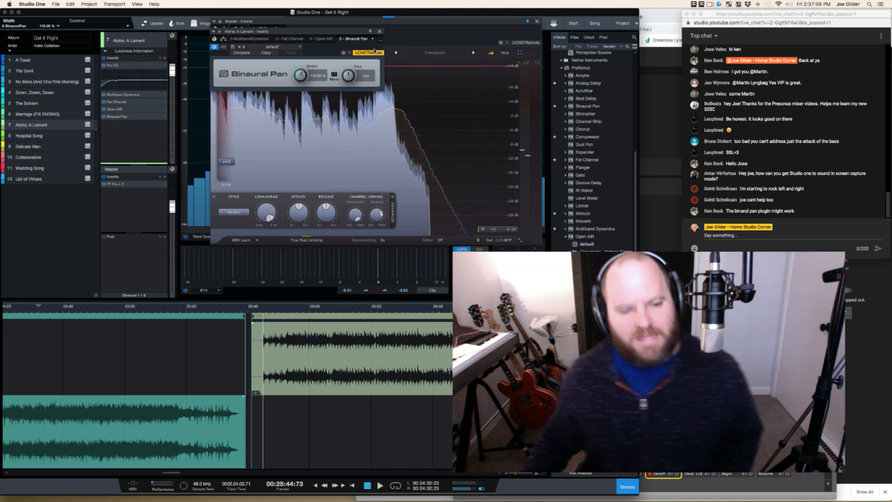
# Audition Open AIR fully wet at 100% near the song's beginning, and return its dry/wet mix to about 10%
pyautogui.scroll(5, 312, 390)
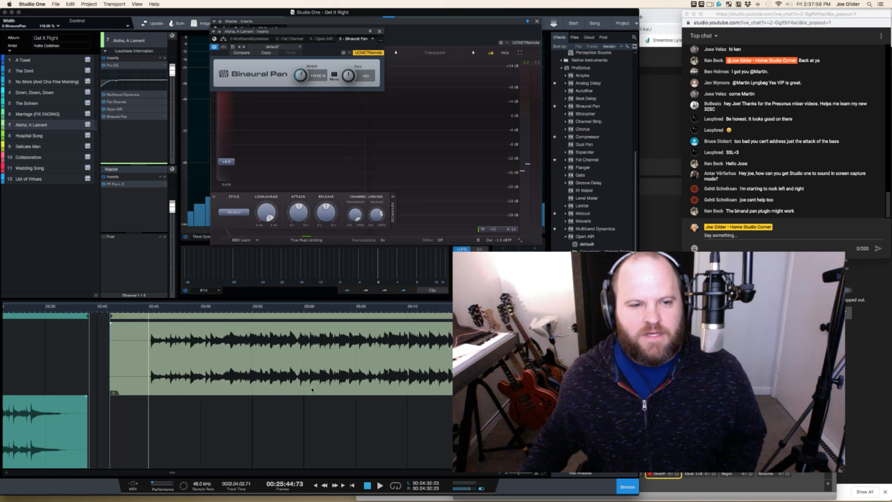
pyautogui.scroll(-1, 311, 389)
pyautogui.click(133, 109)
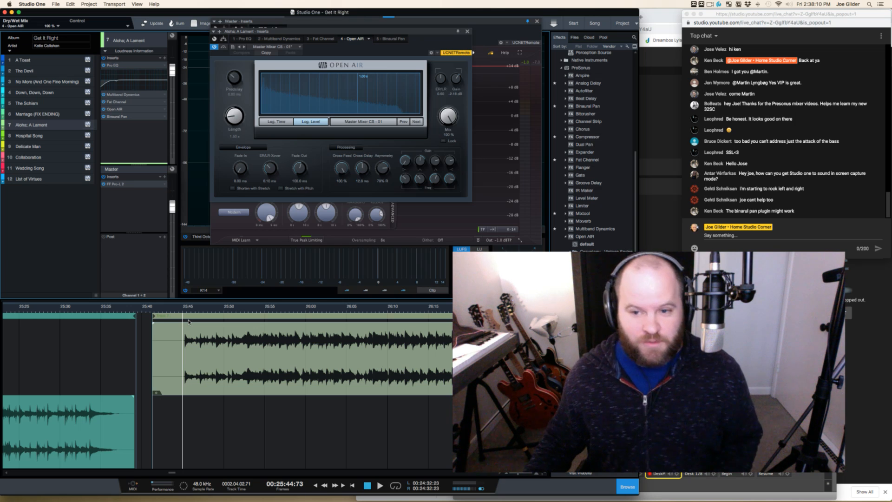
pyautogui.press('space')
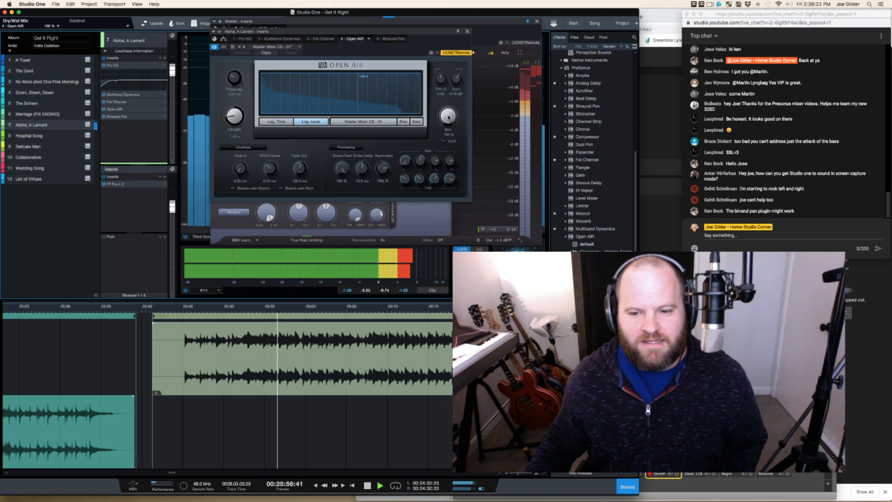
pyautogui.moveTo(449, 117)
pyautogui.mouseDown()
pyautogui.moveTo(450, 132)
pyautogui.moveTo(447, 122)
pyautogui.mouseUp()
pyautogui.press('space')
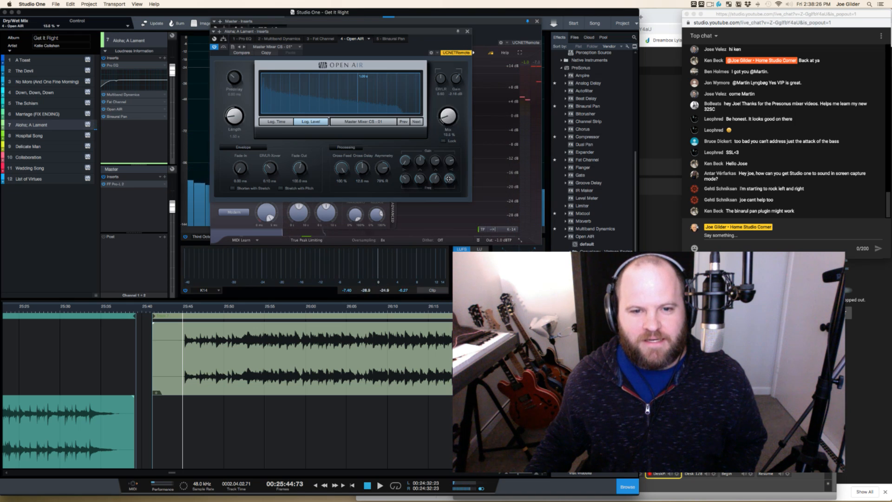
# Play the song from near its beginning and lower the Open AIR dry/wet mix to about 7.6%
pyautogui.press('space')
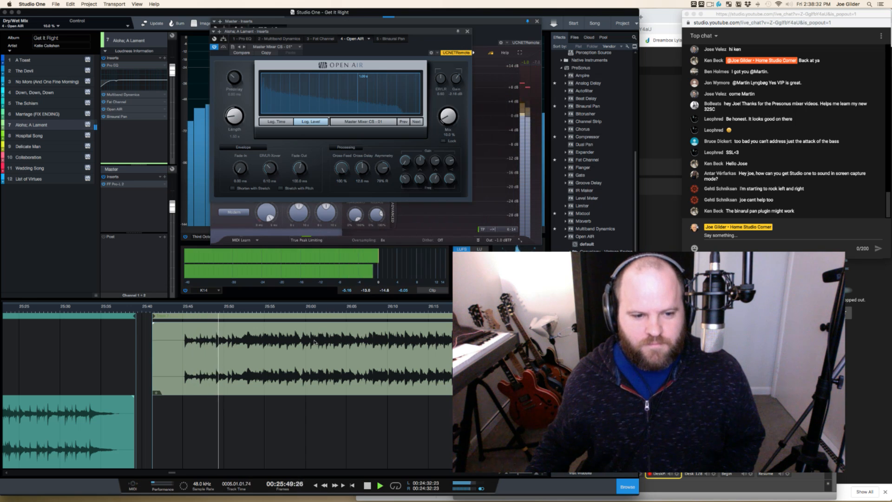
pyautogui.moveTo(329, 308); pyautogui.dragTo(324, 290)
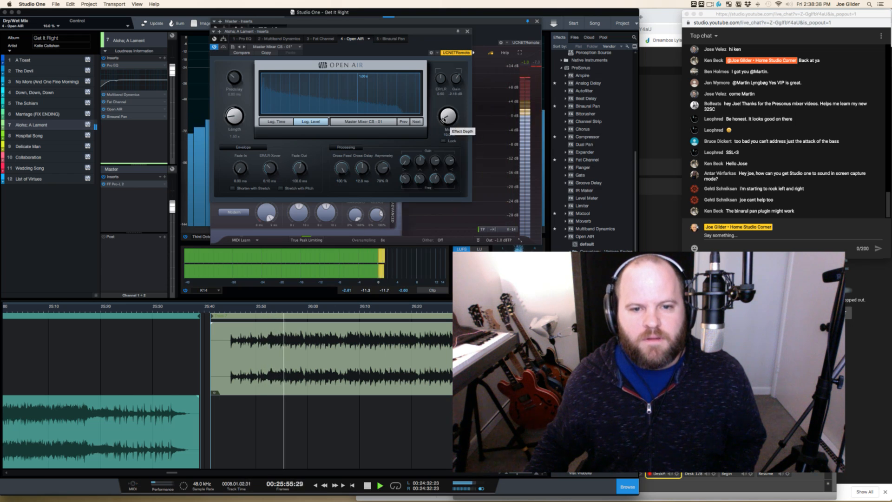
pyautogui.moveTo(443, 119); pyautogui.dragTo(444, 120)
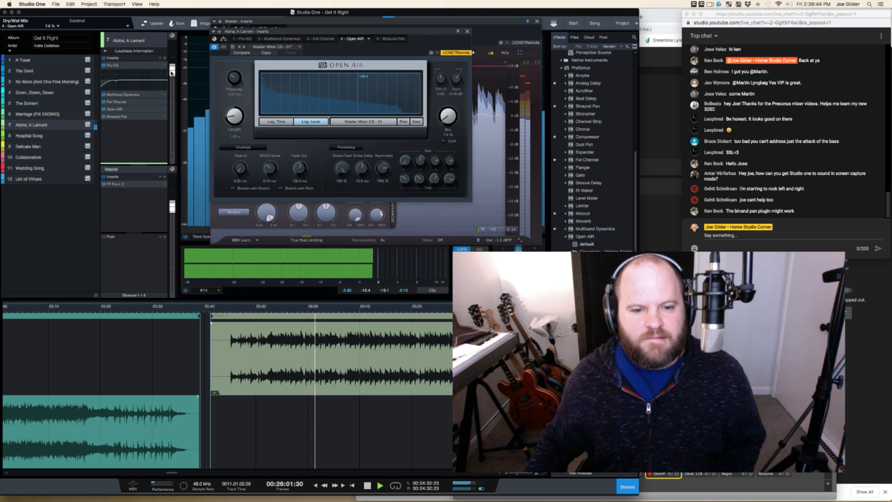
# Raise the song's track volume to about +3.3 dB while listening, and stop playback
pyautogui.moveTo(171, 74); pyautogui.dragTo(171, 70)
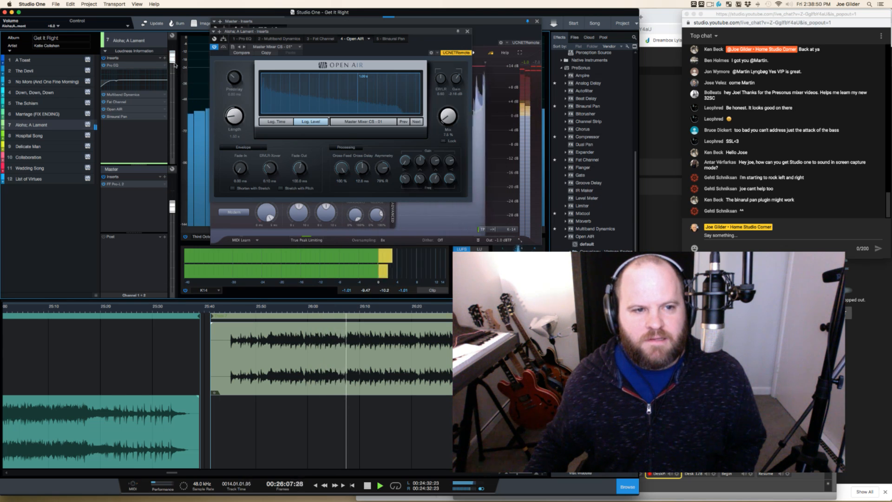
pyautogui.moveTo(175, 58); pyautogui.dragTo(174, 61)
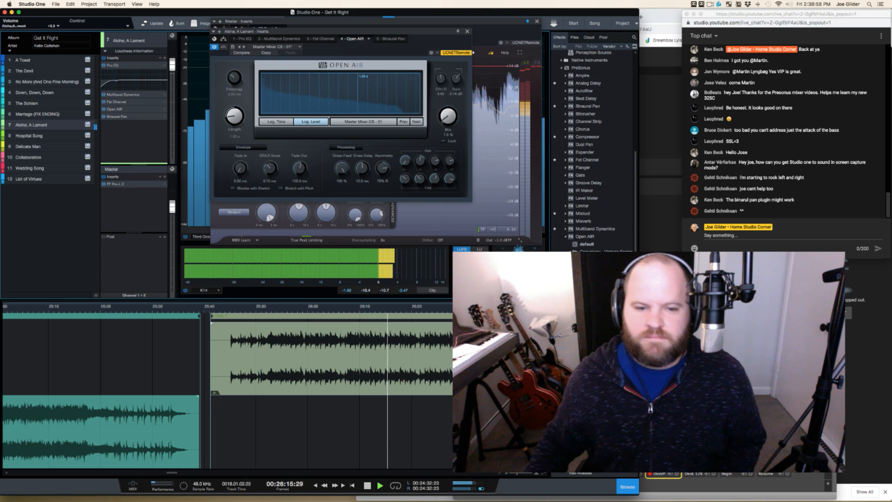
pyautogui.press('space')
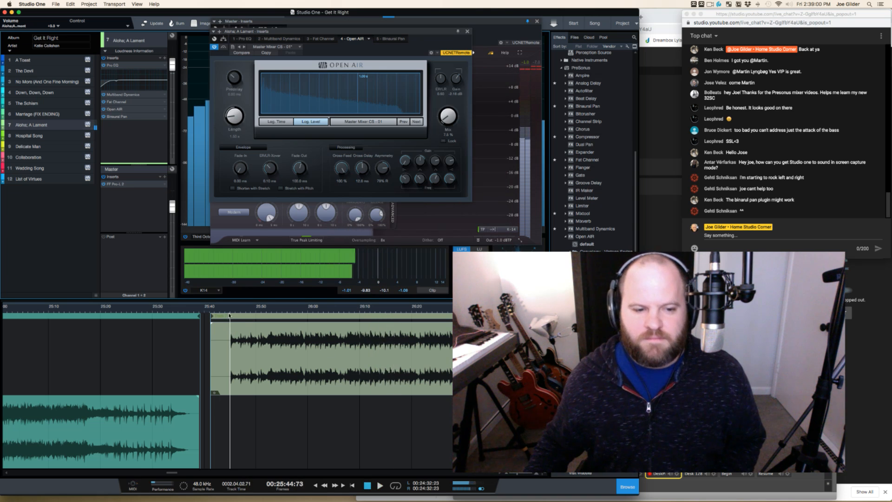
# Trim the silence before the first notes of the song's clip, move the clip to the track start, and play the opening
pyautogui.moveTo(230, 307); pyautogui.dragTo(231, 383)
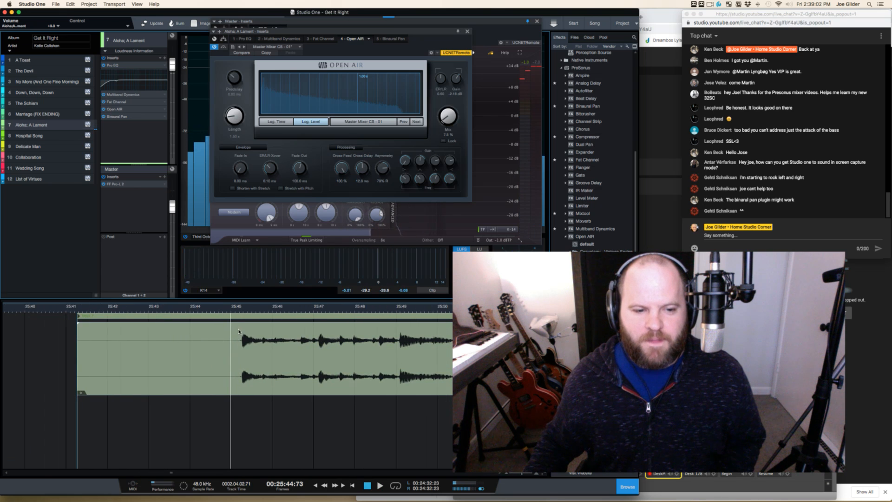
pyautogui.press('space')
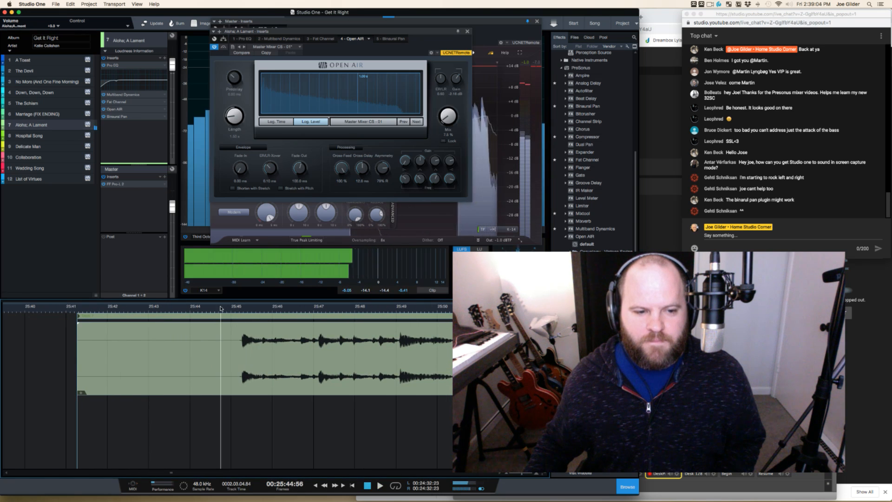
pyautogui.moveTo(70, 336); pyautogui.dragTo(236, 350)
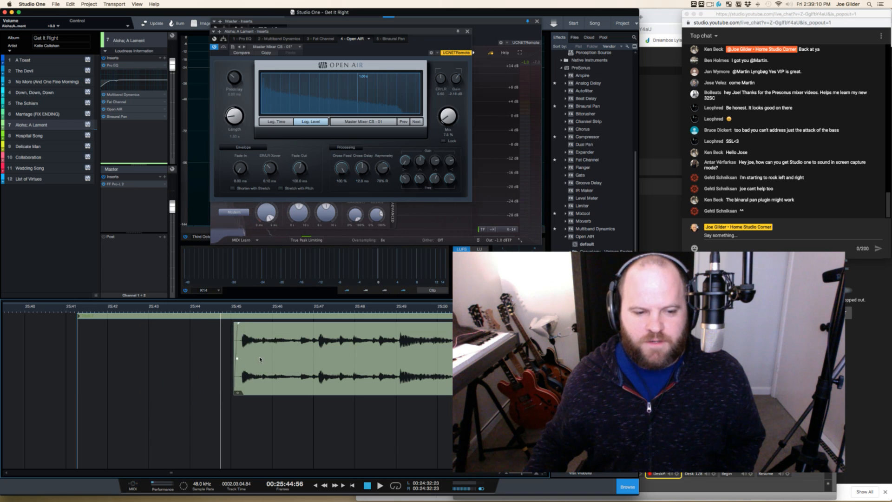
pyautogui.moveTo(260, 358); pyautogui.dragTo(106, 345)
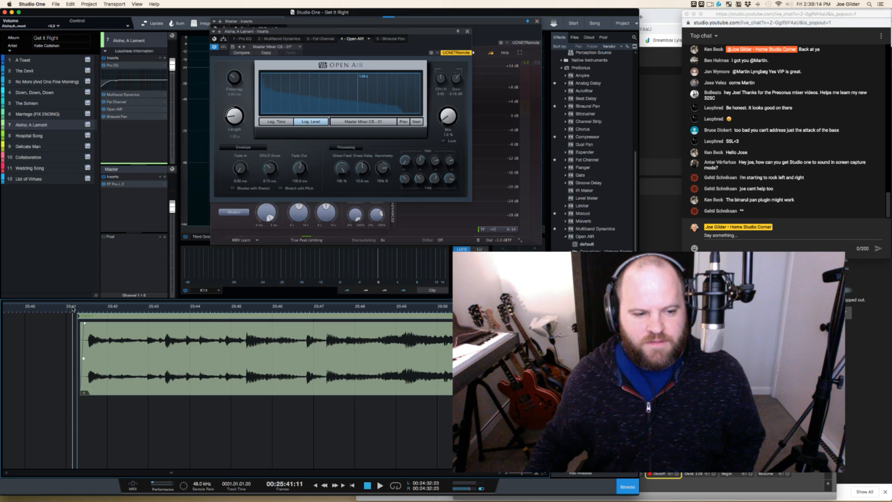
pyautogui.press('space')
pyautogui.scroll(-2, 179, 359)
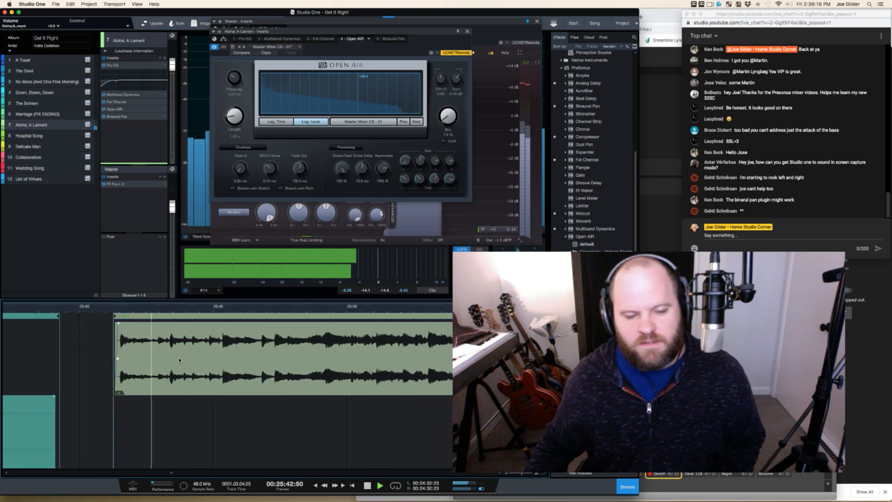
# Listen to the song's ending, trim the clip's silent tail, and add a fade-out of about 4.26 s
pyautogui.scroll(-5, 179, 359)
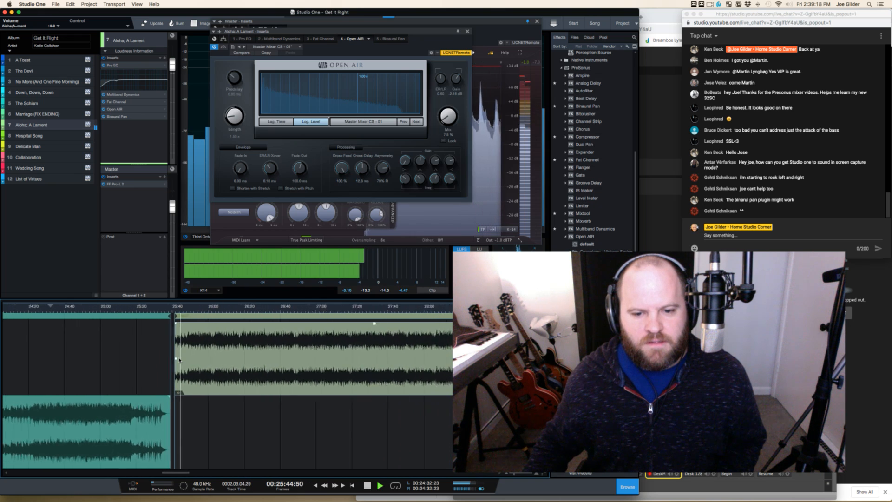
pyautogui.scroll(-2, 179, 359)
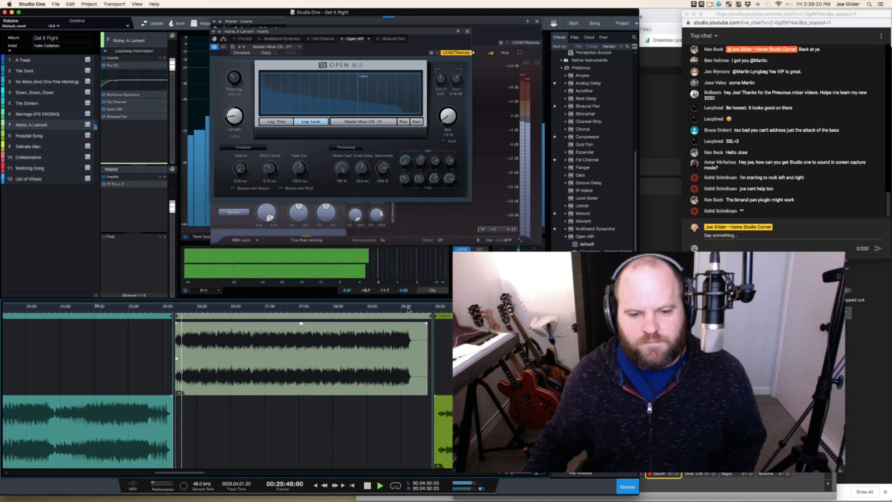
pyautogui.scroll(5, 415, 326)
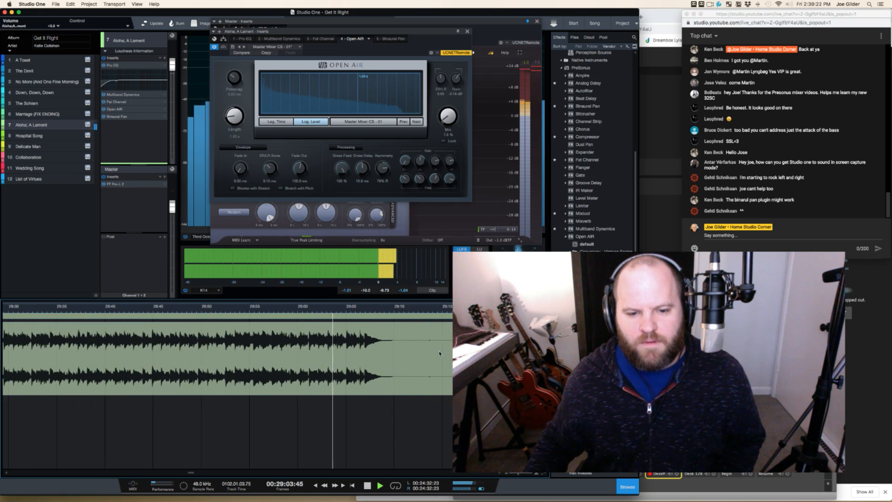
pyautogui.scroll(2, 493, 325)
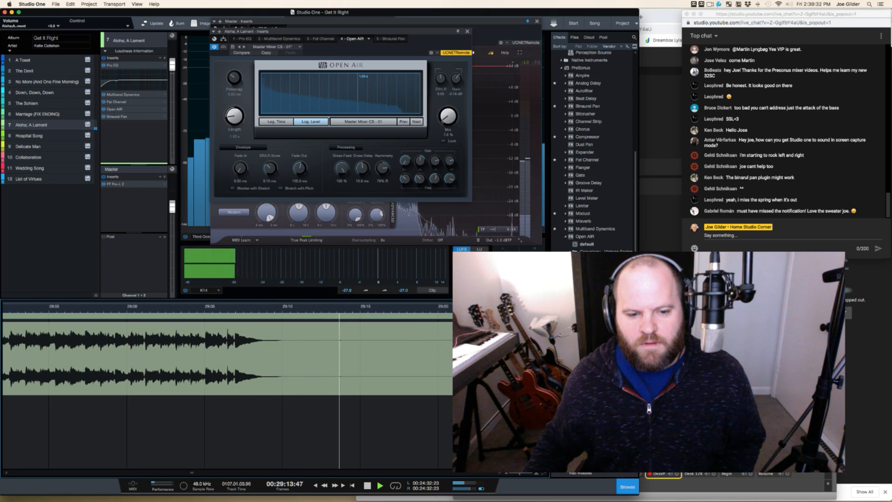
pyautogui.press('space')
pyautogui.moveTo(462, 351); pyautogui.dragTo(265, 340)
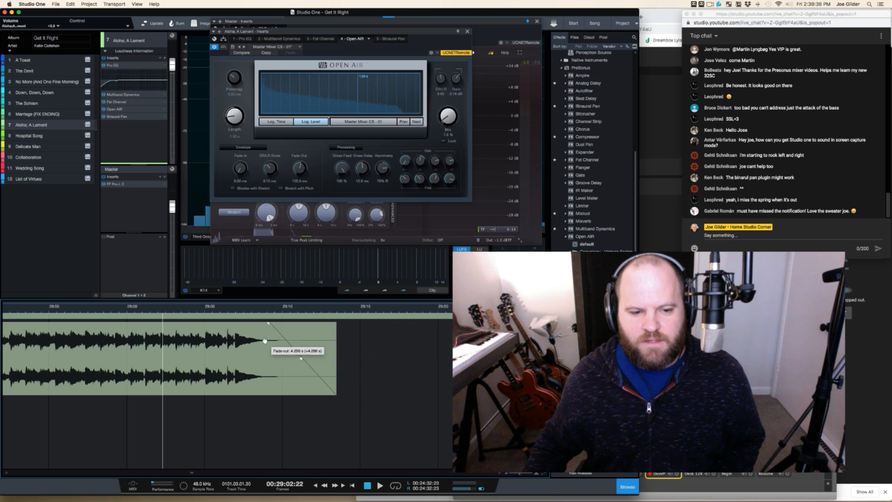
# Shorten the song's track to the end of its clip and play the transition into the next song
pyautogui.scroll(-3, 356, 345)
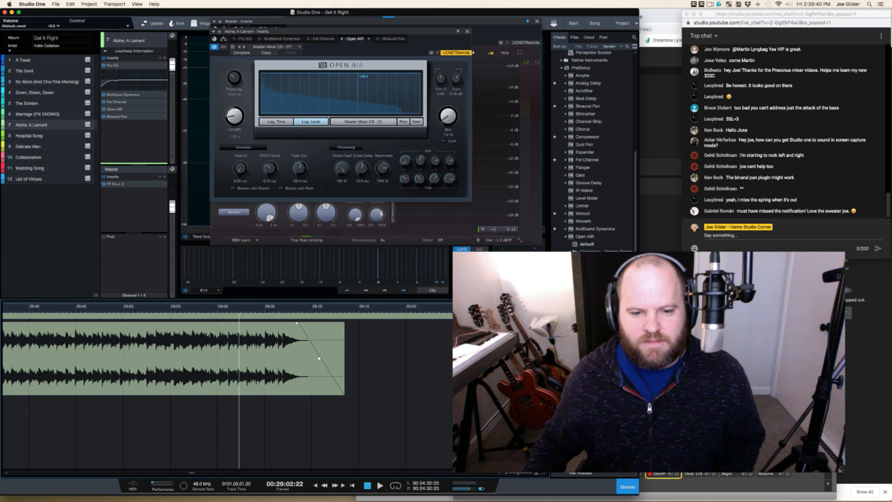
pyautogui.moveTo(467, 322); pyautogui.dragTo(344, 325)
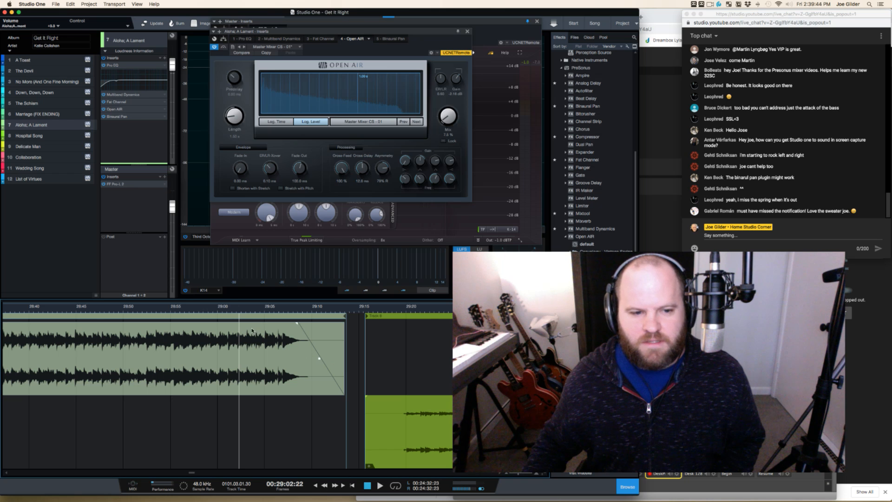
pyautogui.click(253, 310)
pyautogui.press('space')
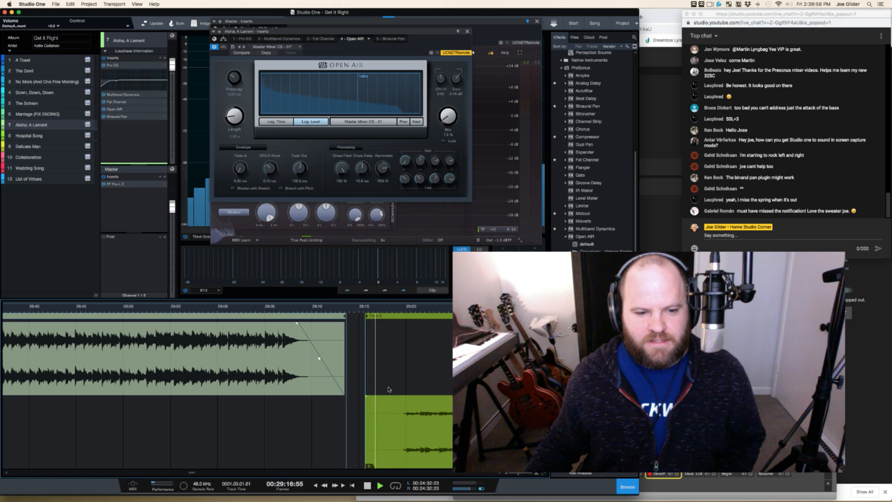
# Play the middle of the song, compare Open AIR bypassed and active, and lower its dry/wet mix to about 3.8%
pyautogui.press('w')
pyautogui.press('w')
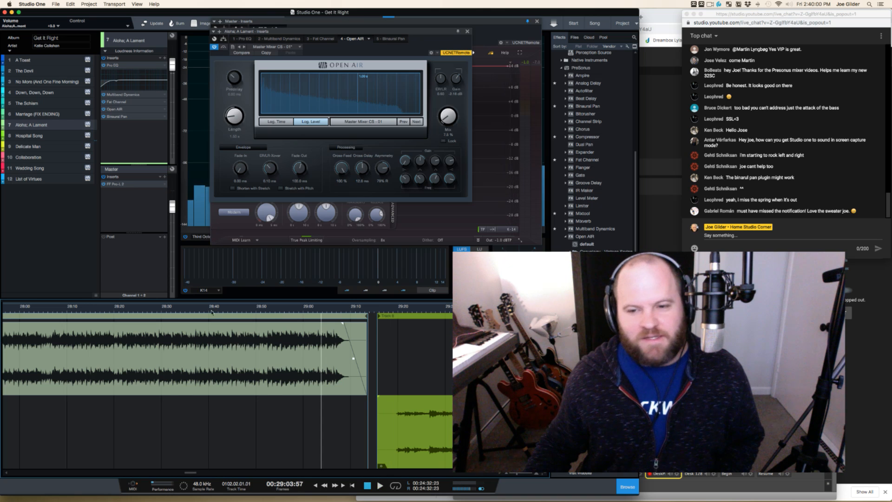
pyautogui.press('w')
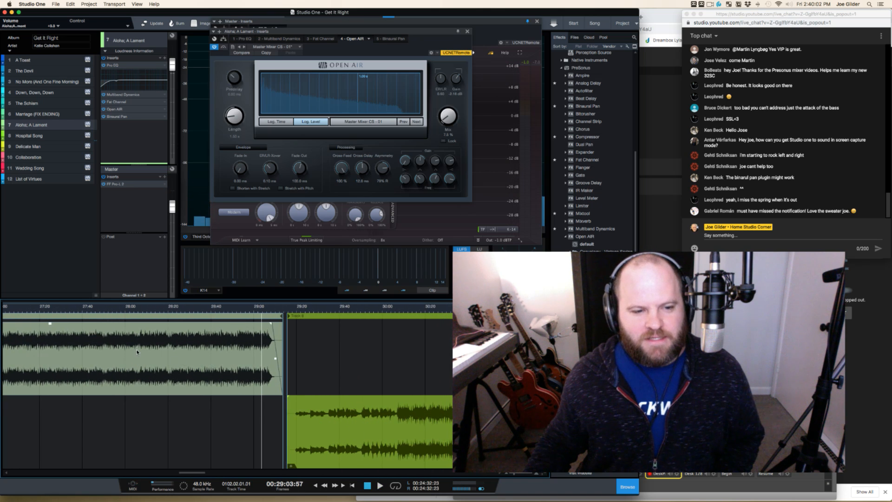
pyautogui.hscroll(-15, 137, 352)
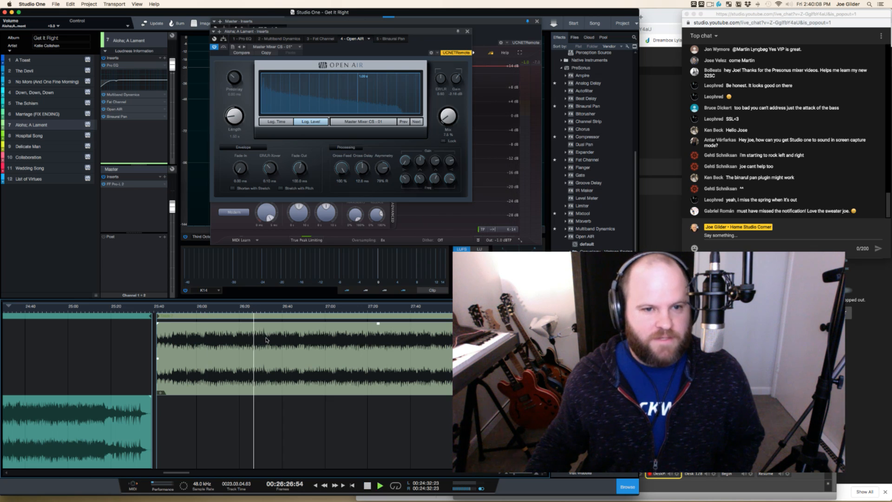
pyautogui.press('space')
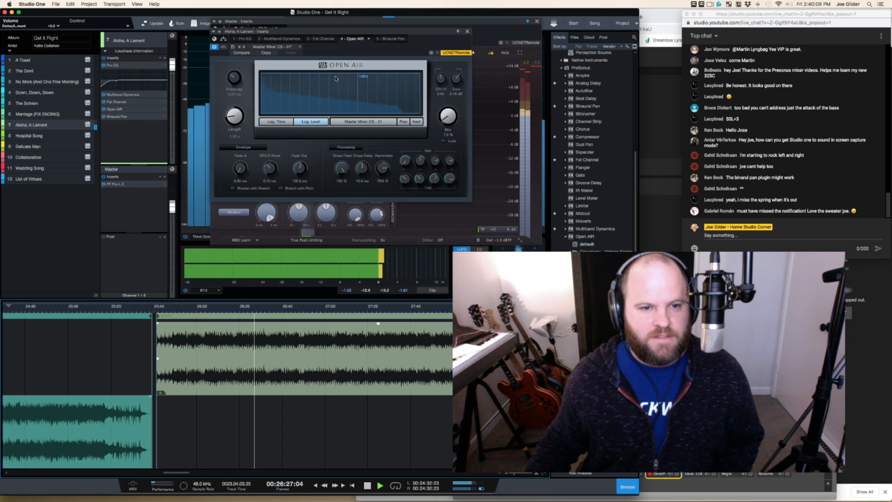
pyautogui.click(215, 47)
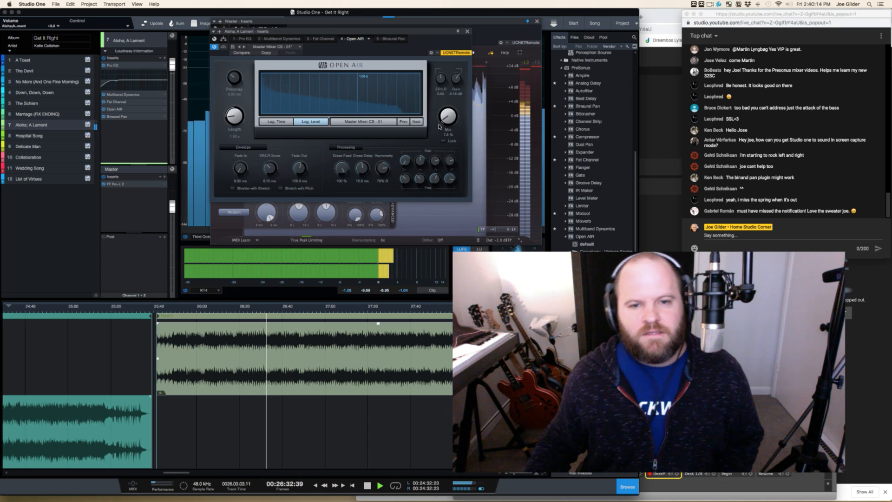
pyautogui.moveTo(454, 120); pyautogui.dragTo(457, 137)
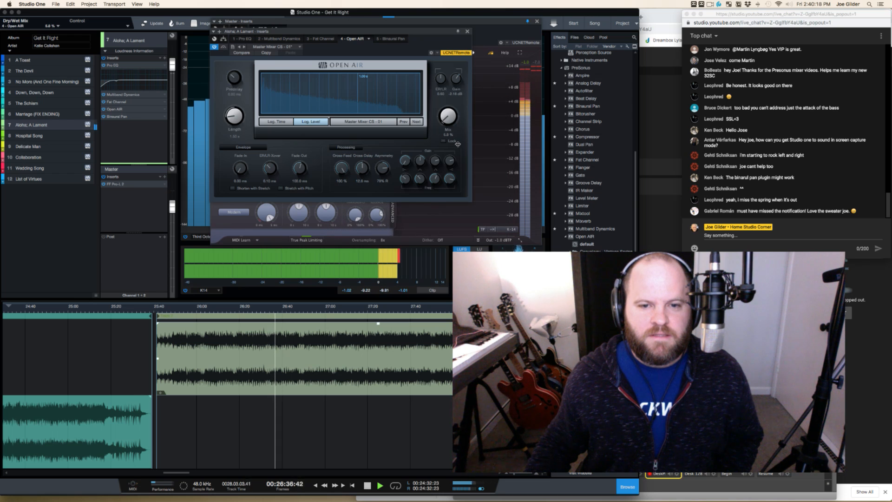
pyautogui.scroll(-1, 329, 357)
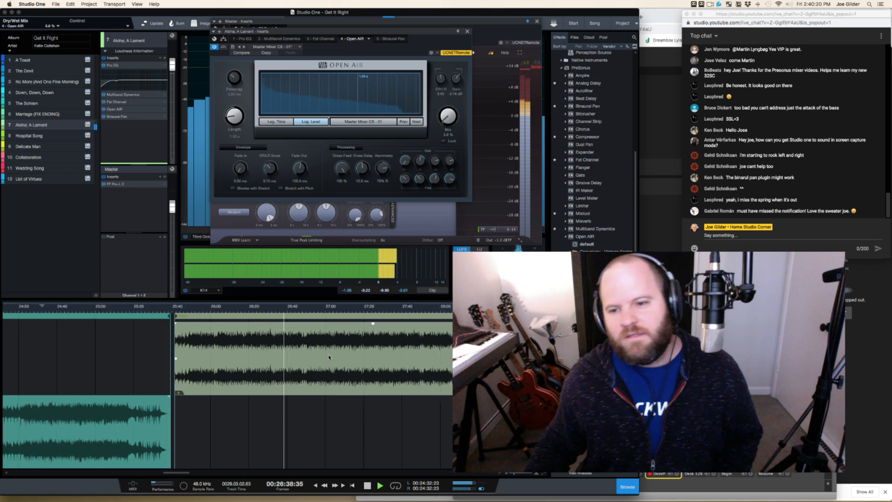
pyautogui.scroll(-2, 329, 357)
pyautogui.press('space')
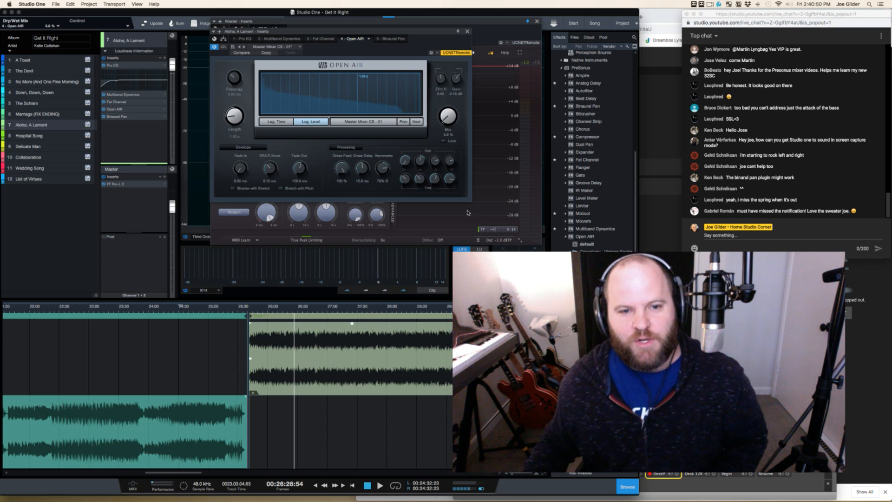
# Close the Open AIR window, select Hospital Song, and play it from its opening into the louder section
pyautogui.click(467, 31)
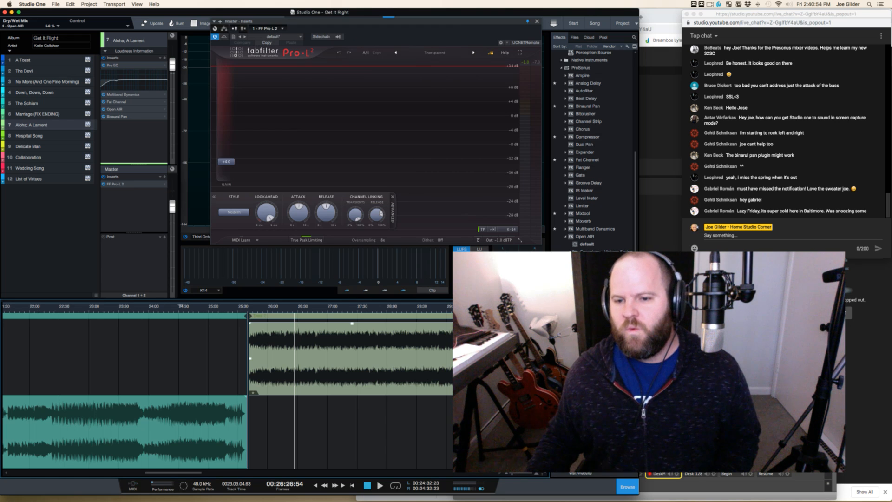
pyautogui.click(29, 136)
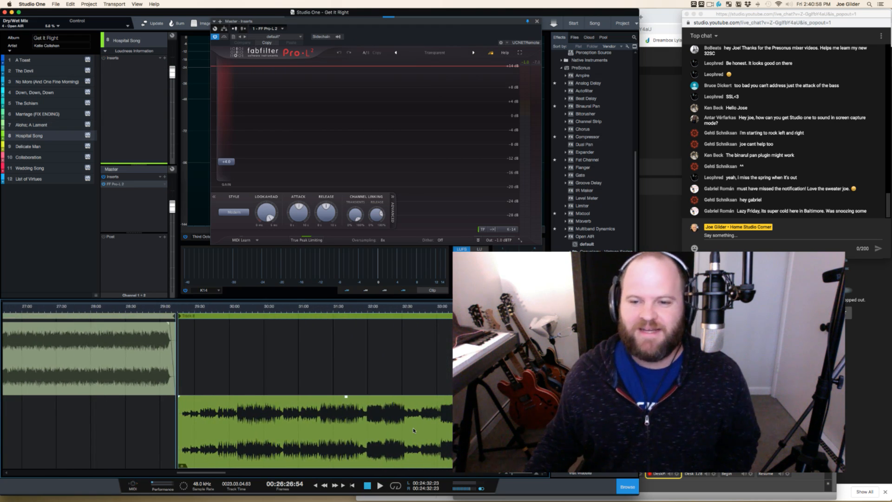
pyautogui.press('e')
pyautogui.hscroll(-5, 319, 343)
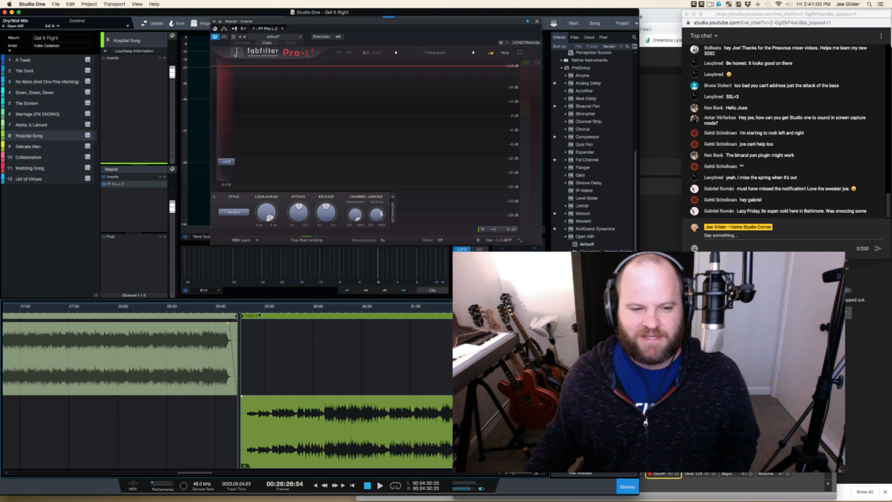
pyautogui.moveTo(242, 309); pyautogui.dragTo(245, 326)
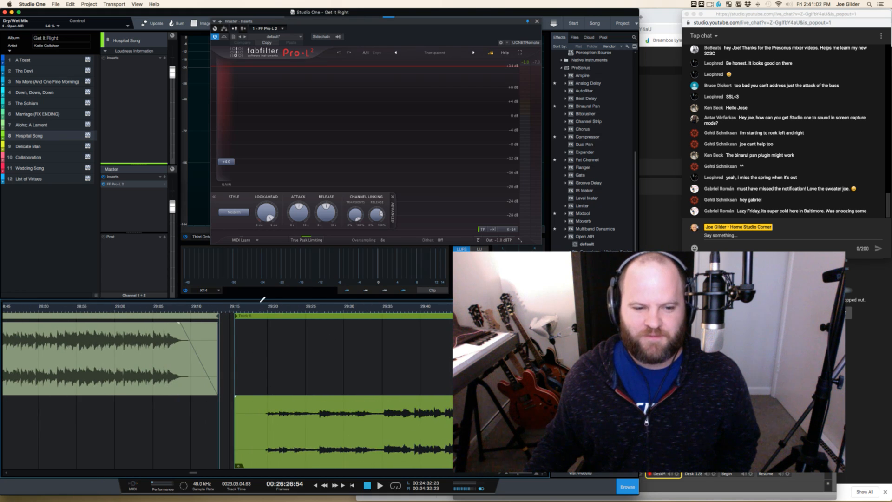
pyautogui.scroll(2, 274, 419)
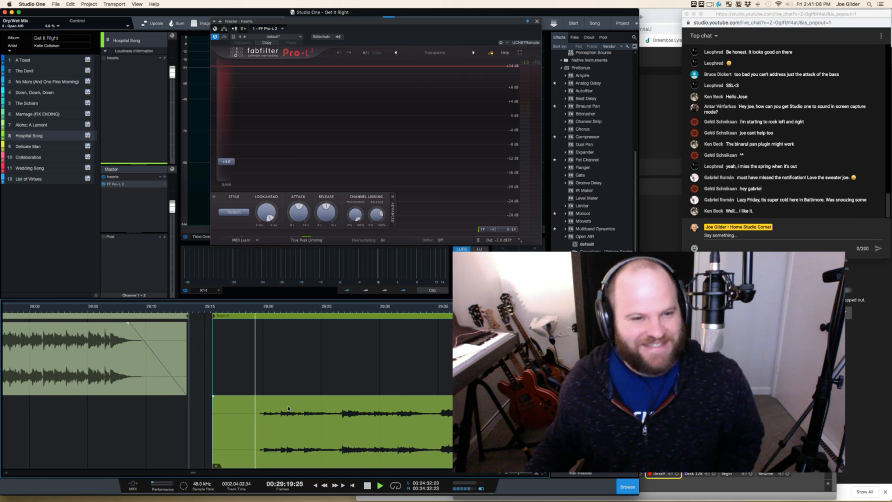
pyautogui.press('space')
pyautogui.scroll(-1, 288, 409)
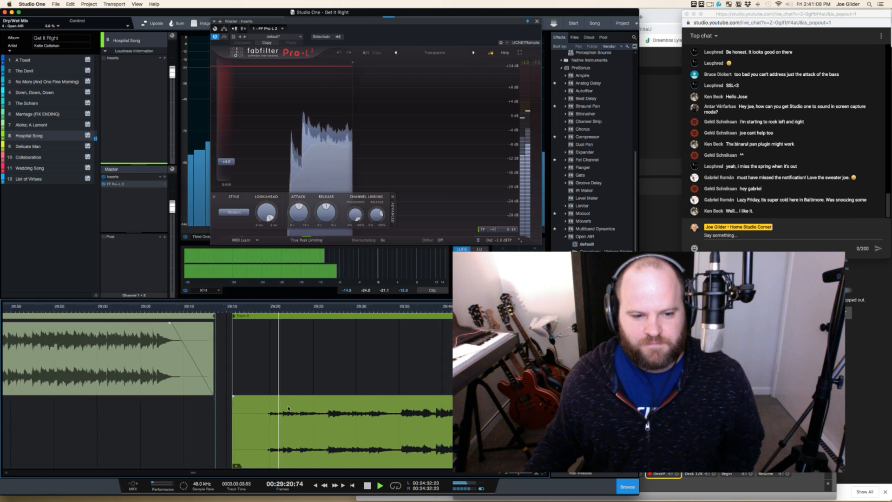
pyautogui.scroll(-3, 288, 409)
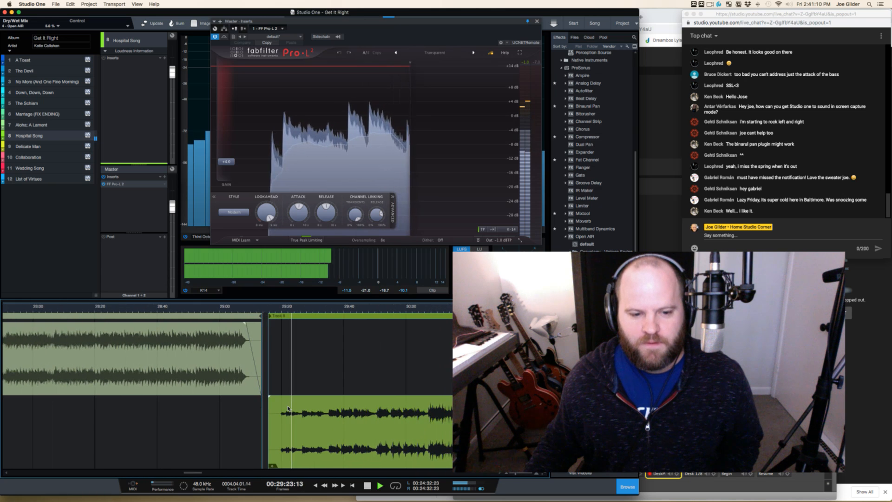
pyautogui.hscroll(5, 288, 408)
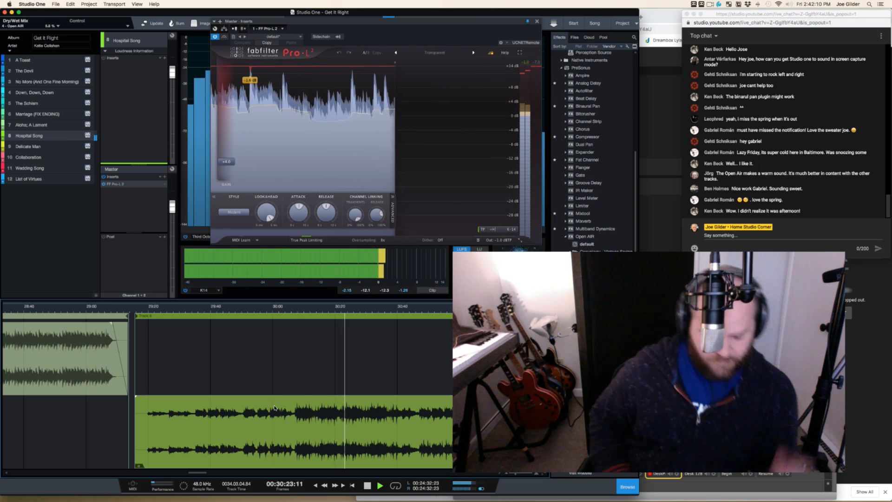
pyautogui.press('space')
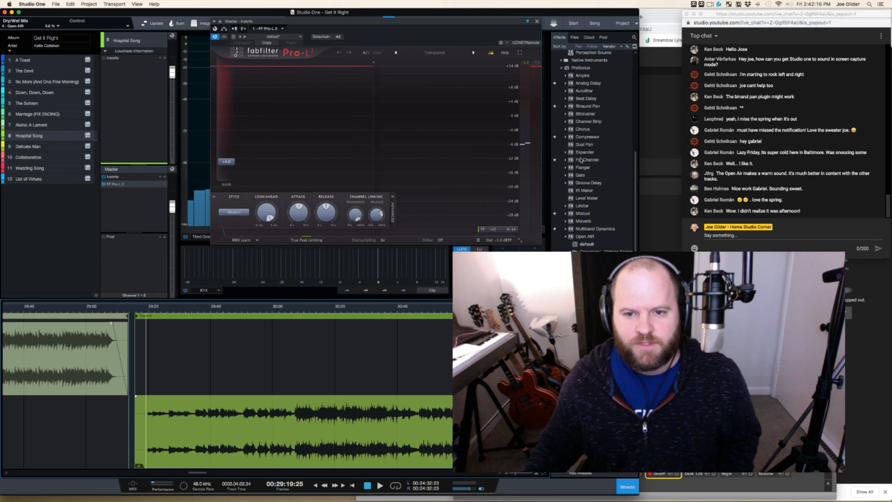
# Insert Pro EQ on Hospital Song and set its low cut to about 37 Hz while the loud section plays
pyautogui.click(568, 238)
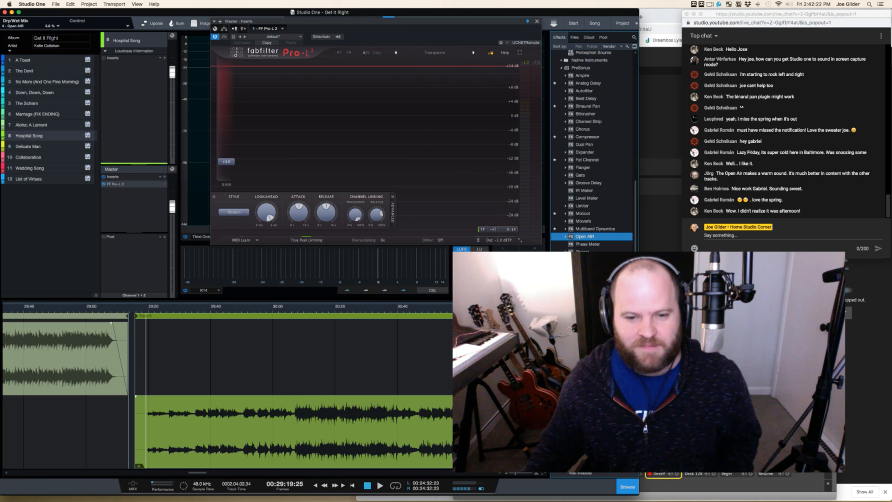
pyautogui.moveTo(128, 81); pyautogui.dragTo(129, 83)
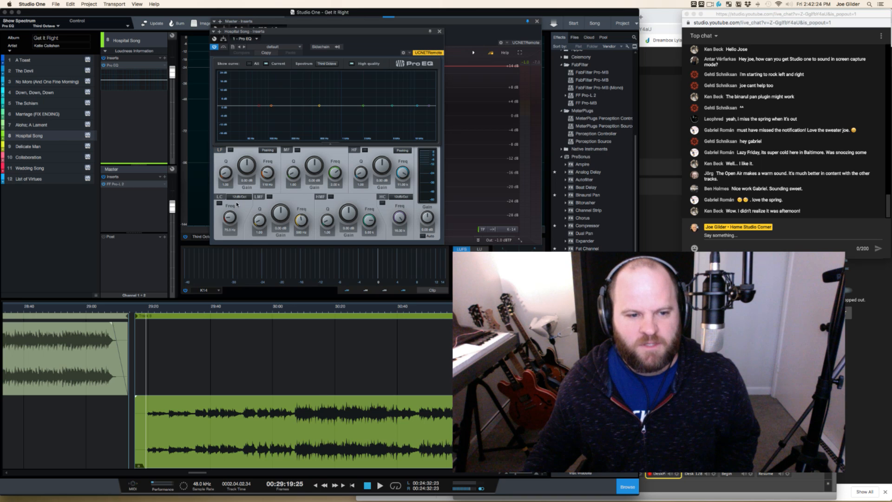
pyautogui.click(220, 203)
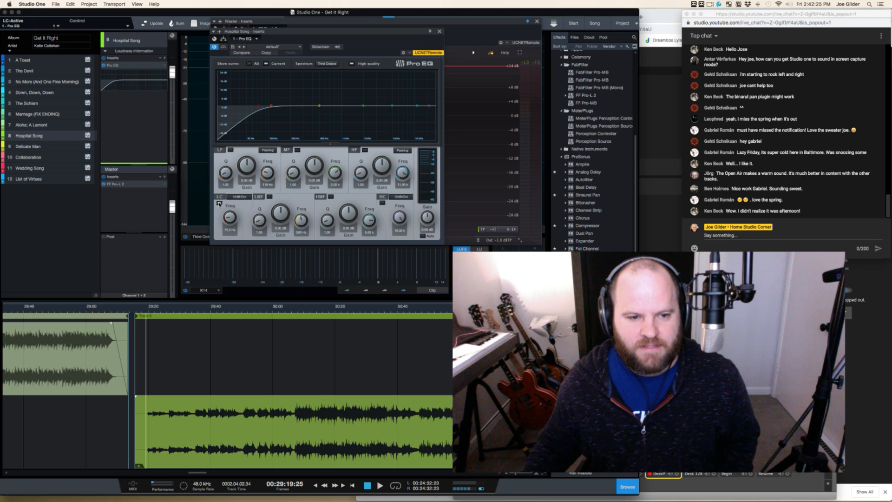
pyautogui.click(294, 310)
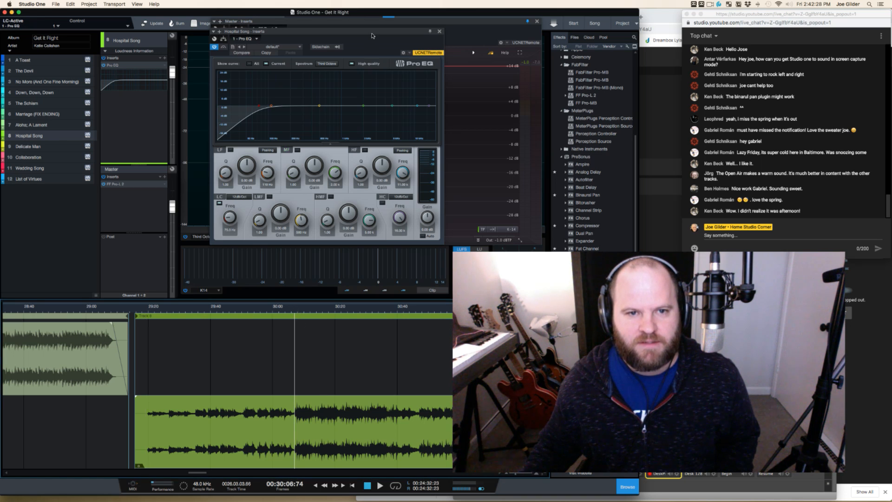
pyautogui.moveTo(372, 36); pyautogui.dragTo(354, 85)
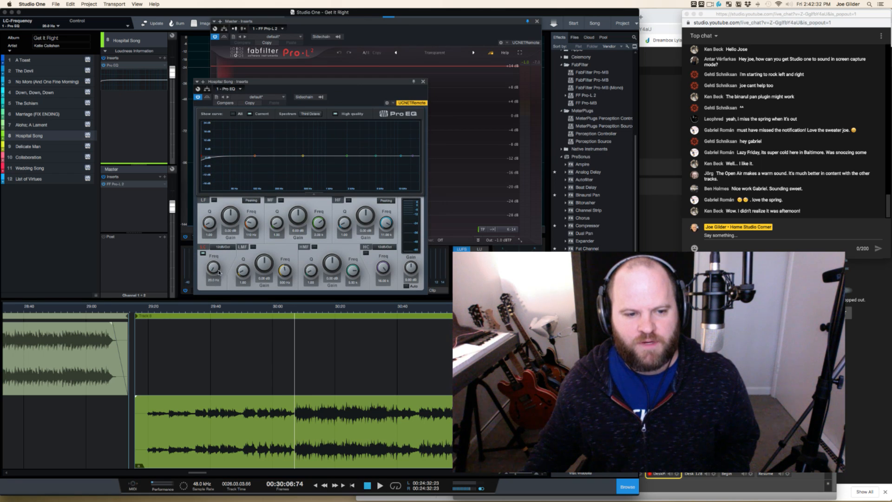
pyautogui.press('space')
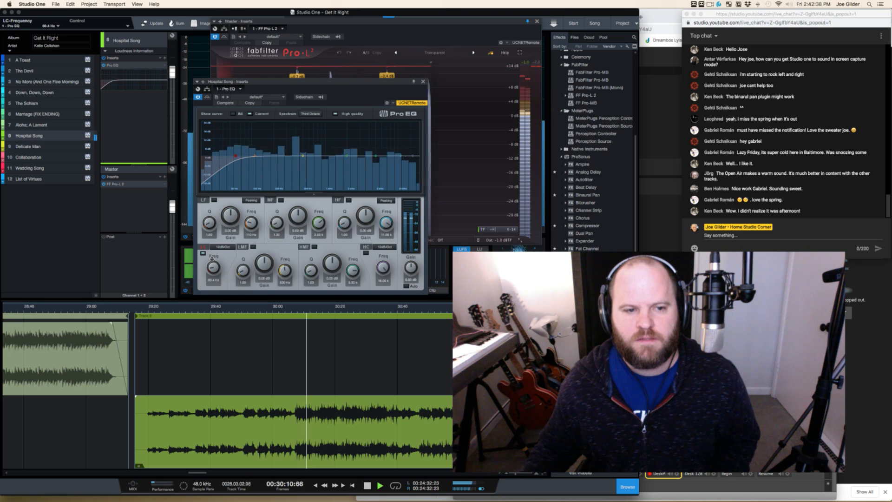
pyautogui.moveTo(212, 259); pyautogui.dragTo(212, 266)
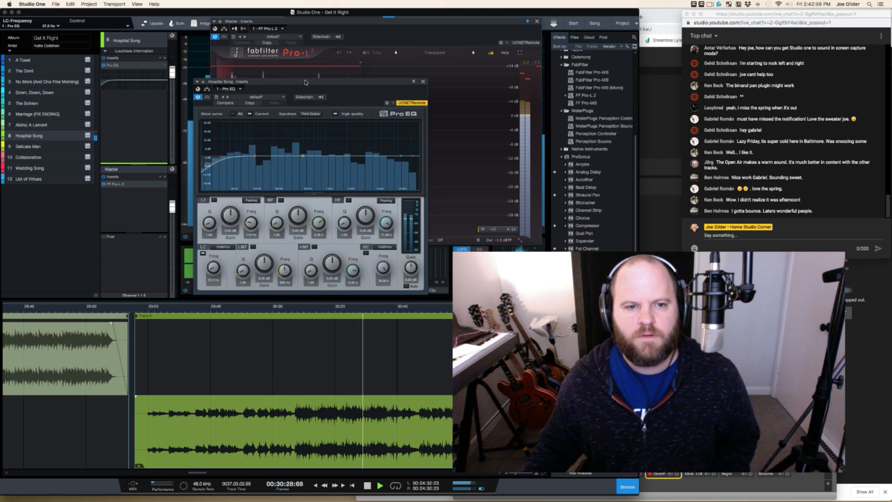
# Play from the quiet opening, raise Hospital Song's volume to about +2 dB, and fine-tune the Pro EQ low cut
pyautogui.moveTo(305, 82); pyautogui.dragTo(459, 52)
pyautogui.press('space')
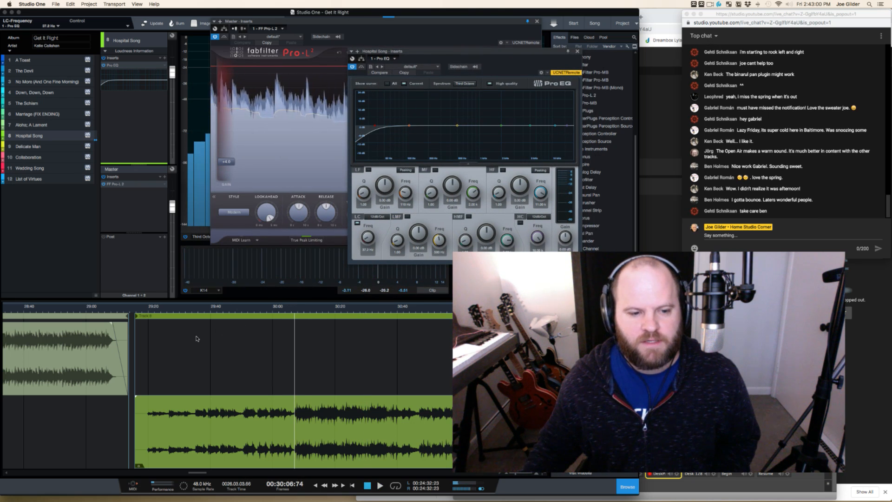
pyautogui.click(175, 309)
pyautogui.press('space')
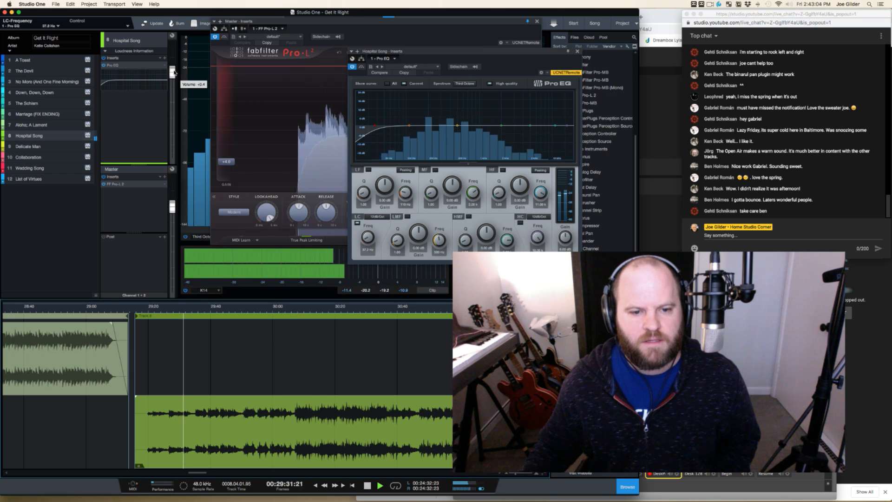
pyautogui.moveTo(174, 72); pyautogui.dragTo(176, 65)
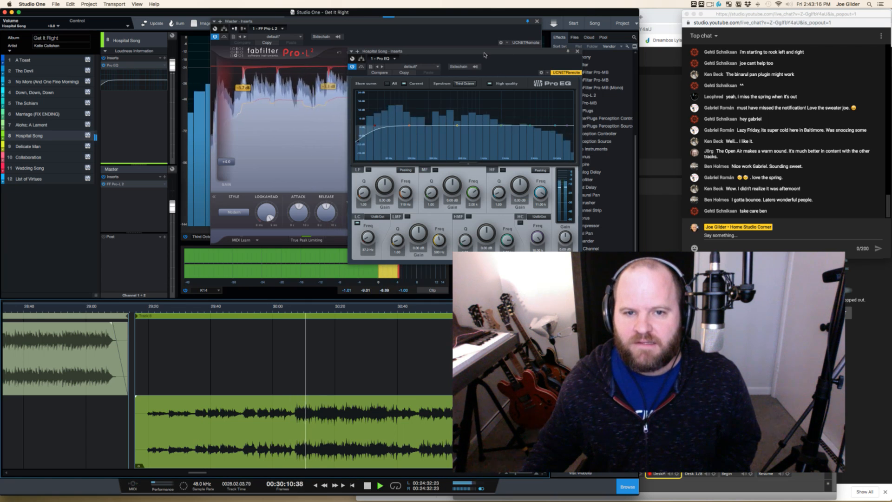
pyautogui.moveTo(501, 70); pyautogui.dragTo(526, 300)
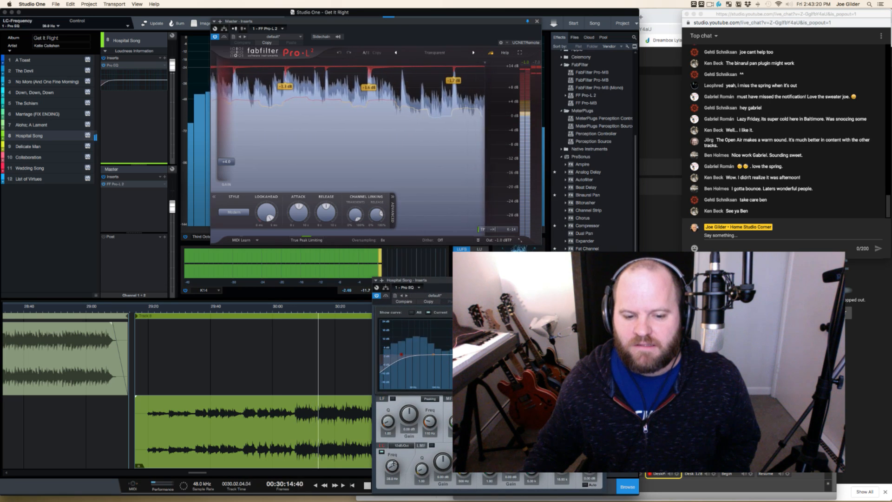
pyautogui.moveTo(393, 466); pyautogui.dragTo(394, 464)
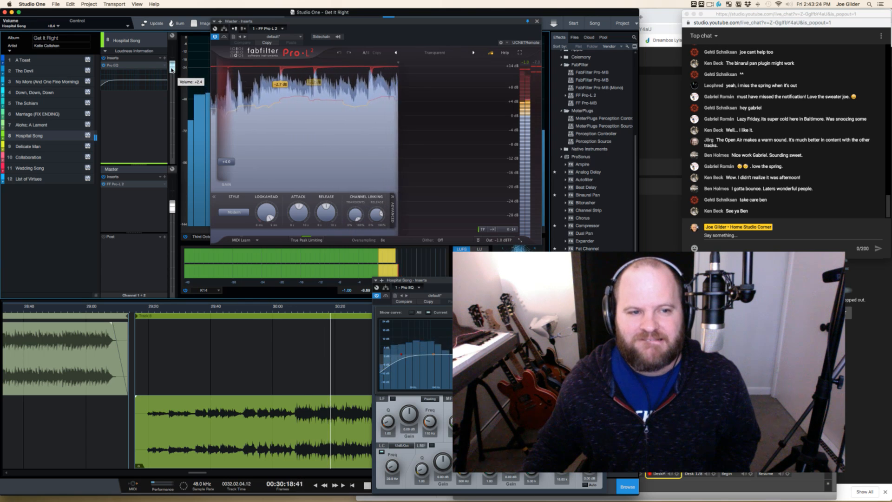
pyautogui.moveTo(172, 70); pyautogui.dragTo(172, 71)
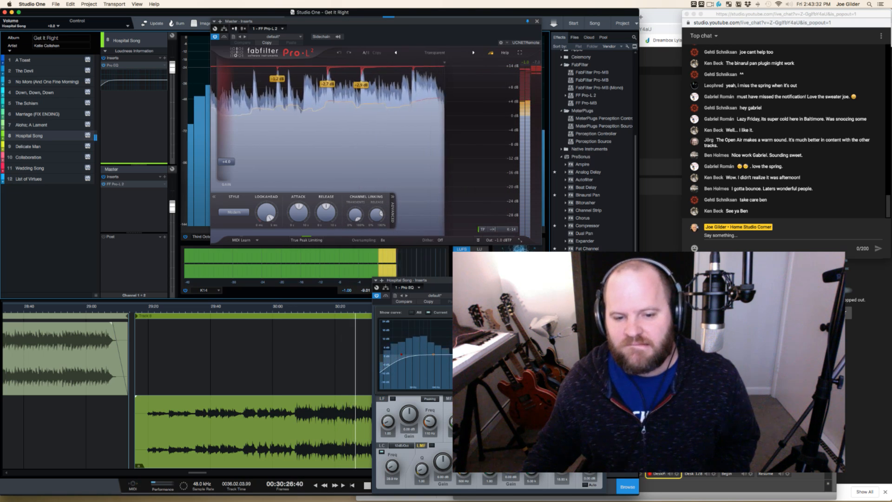
# Try Pro EQ's low-mid band at about 118 Hz on Hospital Song
pyautogui.moveTo(482, 354); pyautogui.dragTo(434, 356)
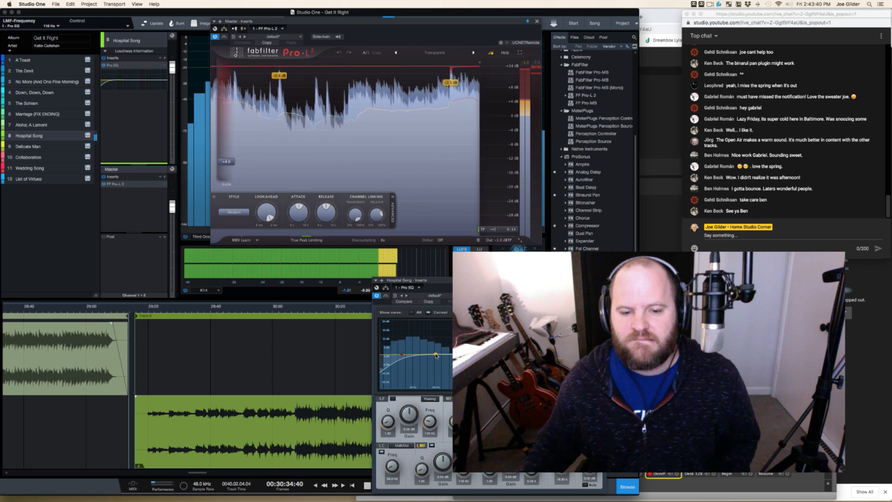
pyautogui.moveTo(418, 280); pyautogui.dragTo(85, 193)
pyautogui.press('super+Tab')
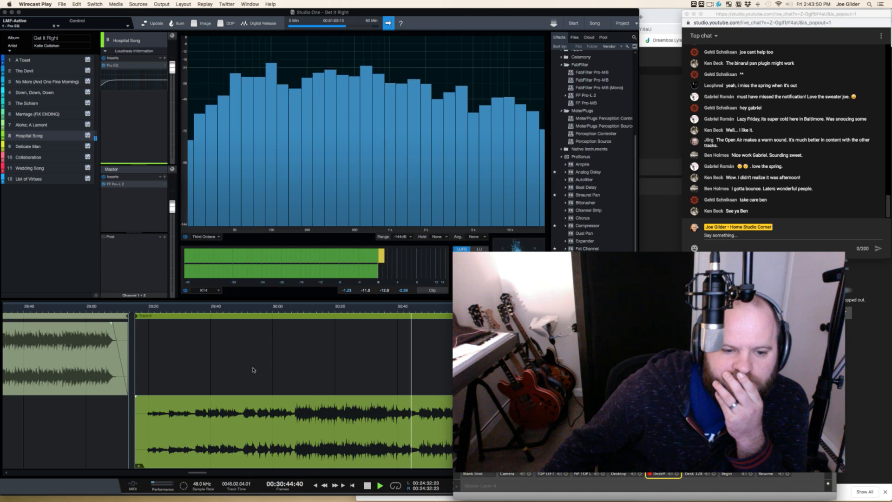
pyautogui.press('super+Tab')
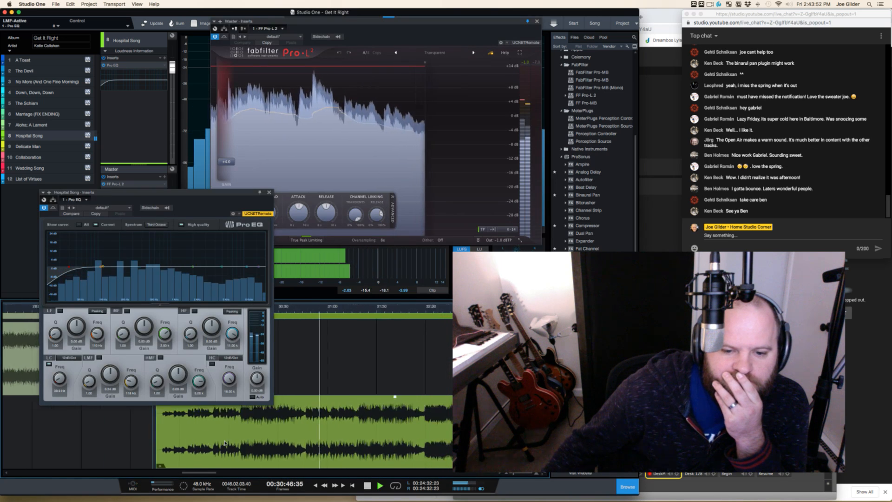
# Listen to the middle of Hospital Song with its whole clip in view, moving the Pro EQ window aside
pyautogui.hscroll(5, 225, 443)
pyautogui.scroll(-4, 225, 443)
pyautogui.hscroll(2, 225, 443)
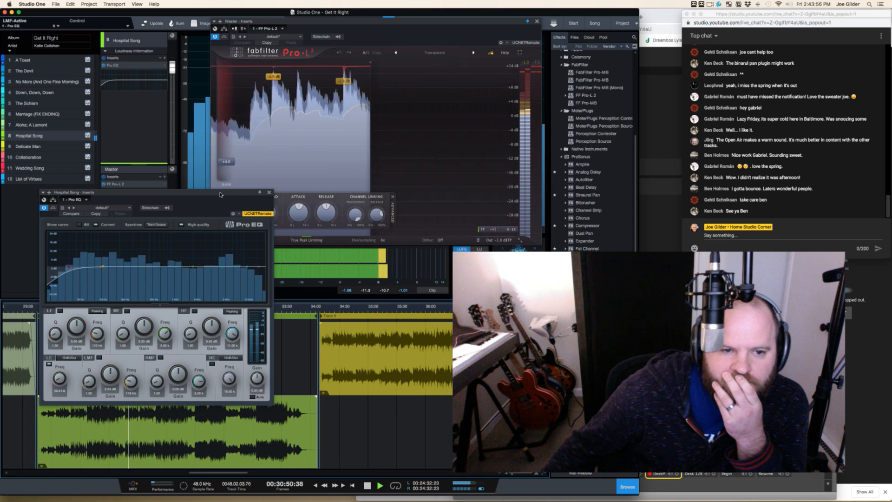
pyautogui.moveTo(220, 194); pyautogui.dragTo(199, 82)
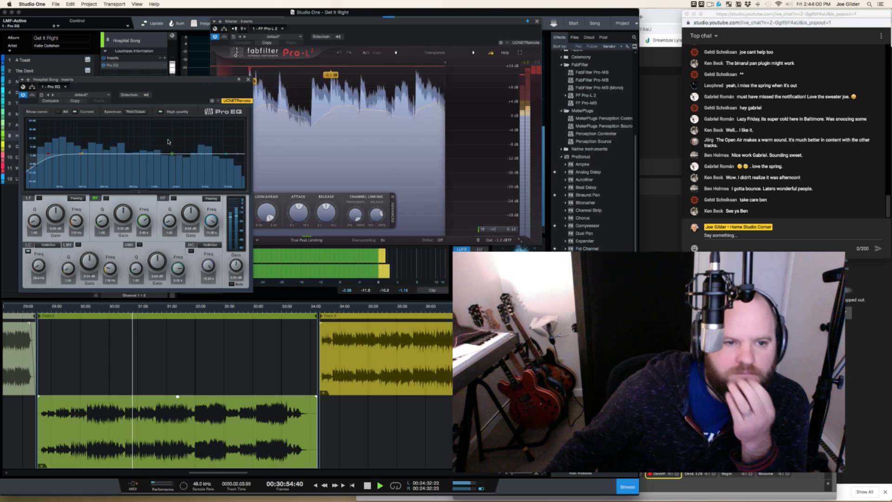
pyautogui.moveTo(153, 81); pyautogui.dragTo(187, 94)
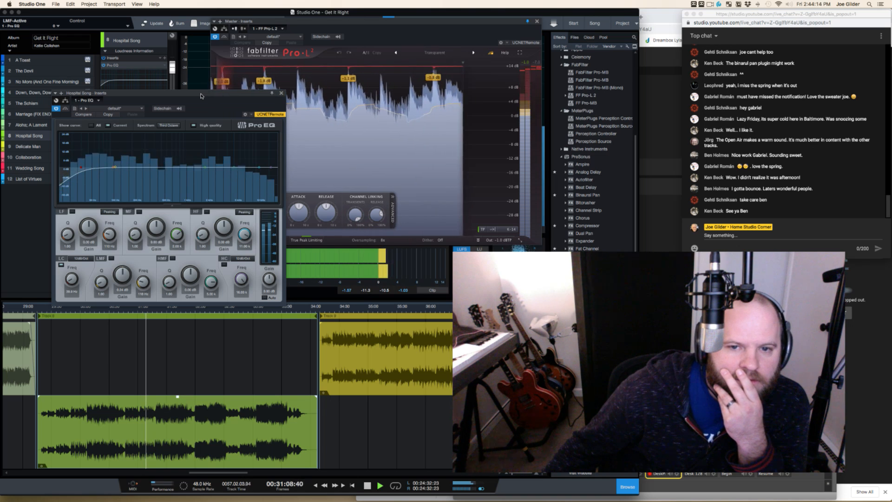
pyautogui.moveTo(202, 96); pyautogui.dragTo(166, 162)
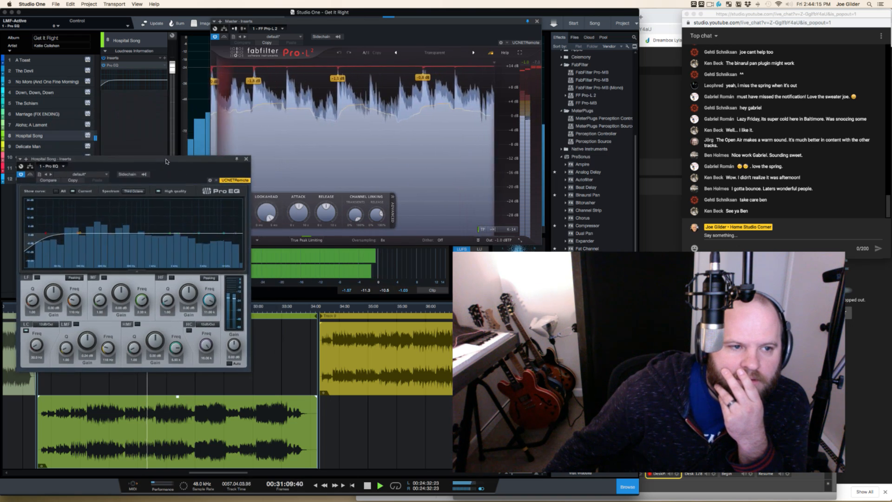
# Copy the Fat Channel from "Aloha; A Lament" to Hospital Song, open it, and play the song to its end
pyautogui.click(30, 126)
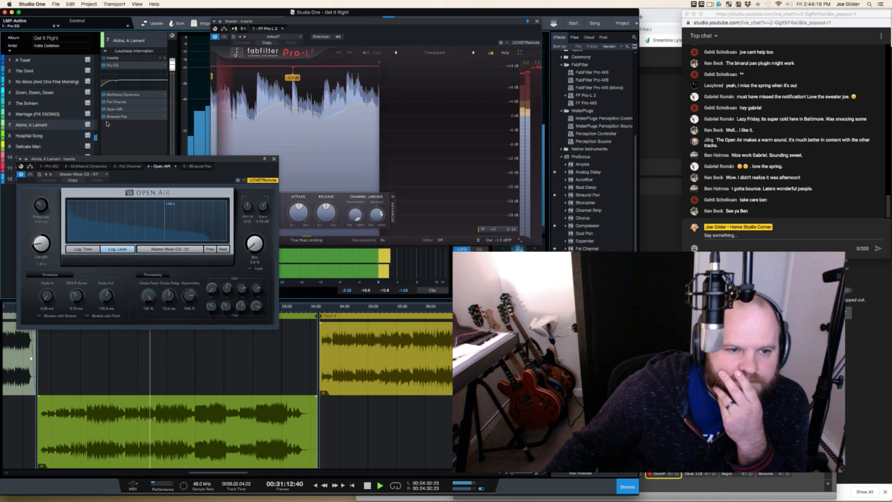
pyautogui.click(44, 136)
pyautogui.click(44, 136)
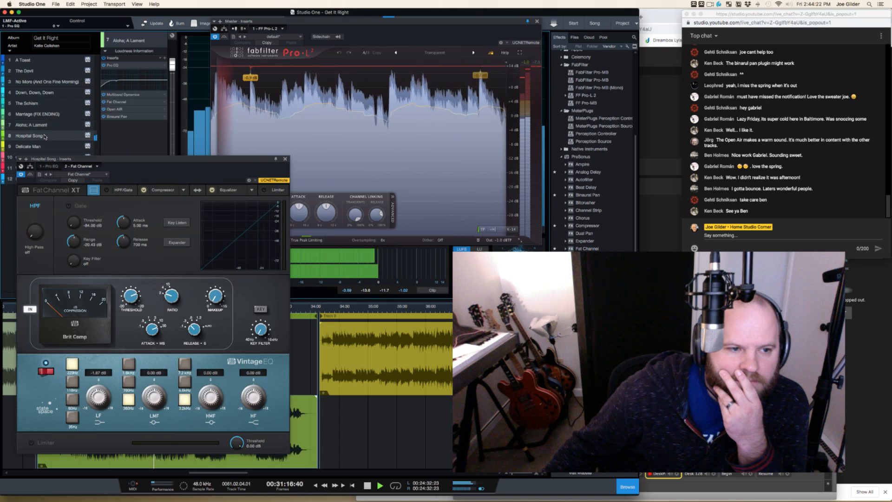
pyautogui.click(31, 166)
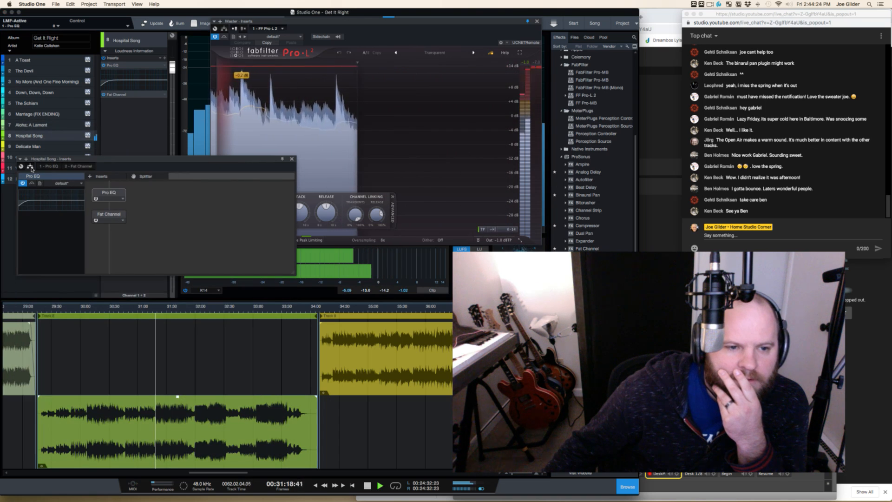
pyautogui.click(109, 214)
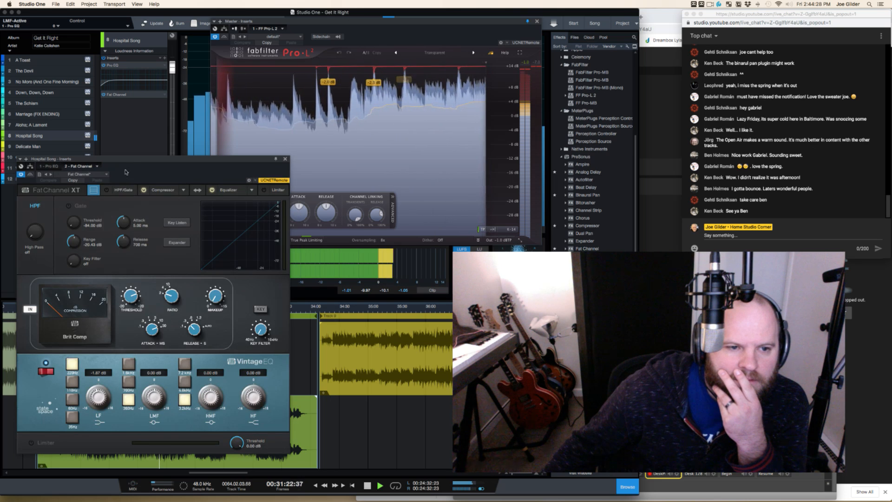
pyautogui.moveTo(130, 160); pyautogui.dragTo(125, 97)
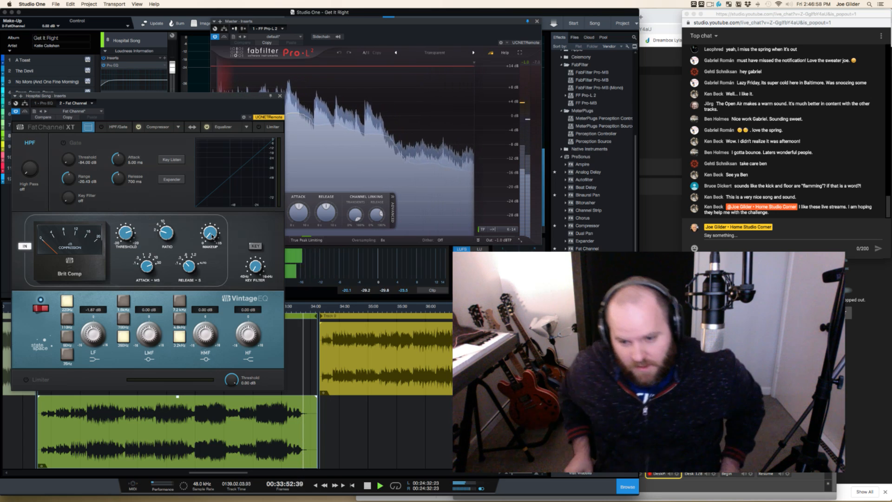
pyautogui.press('space')
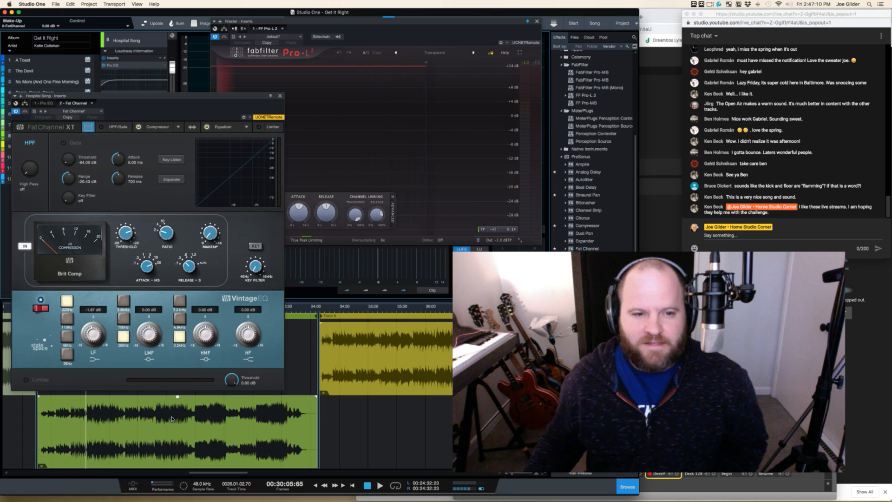
# Close the Fat Channel window and play a short passage of Hospital Song from around the 32-minute mark
pyautogui.click(279, 96)
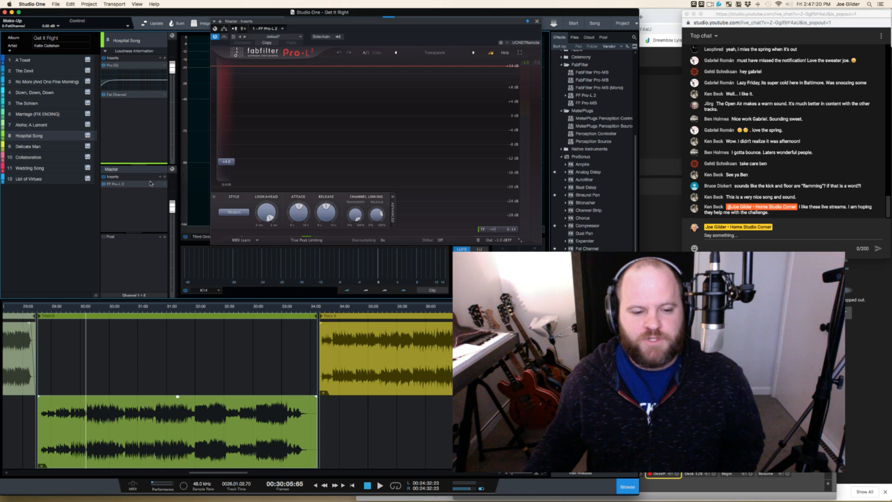
pyautogui.scroll(5, 211, 365)
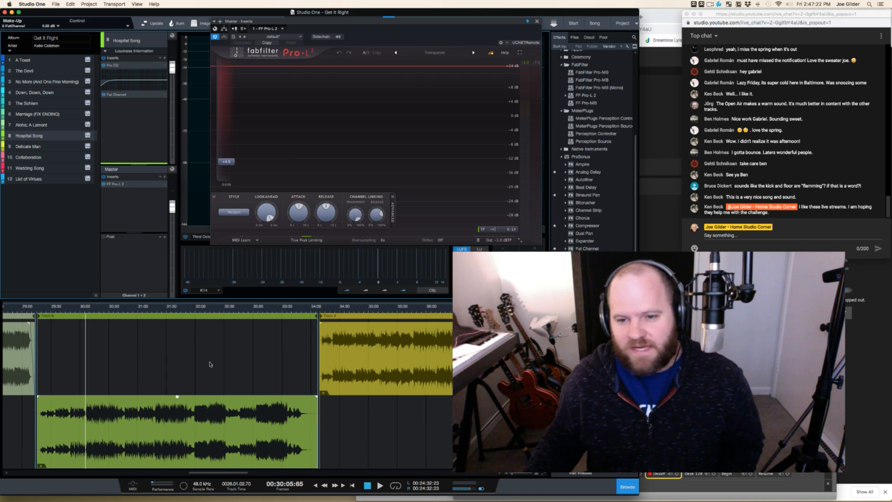
pyautogui.scroll(-4, 211, 365)
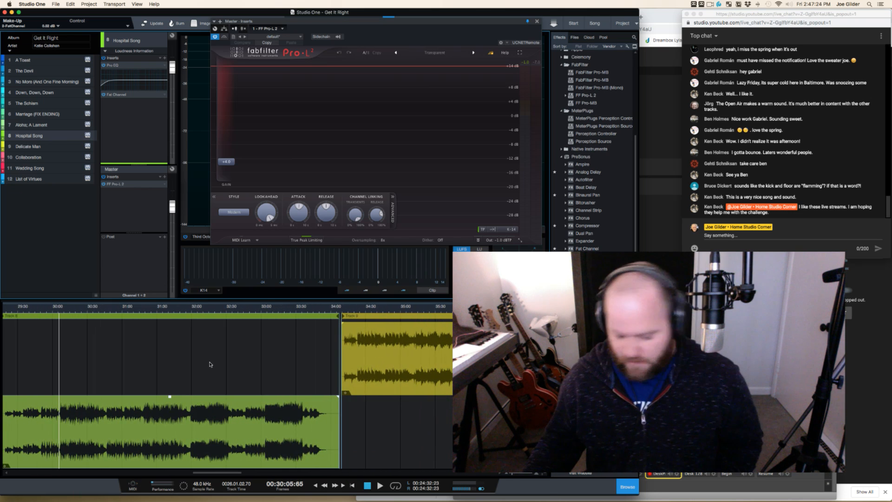
pyautogui.click(212, 310)
pyautogui.press('space')
pyautogui.click(196, 312)
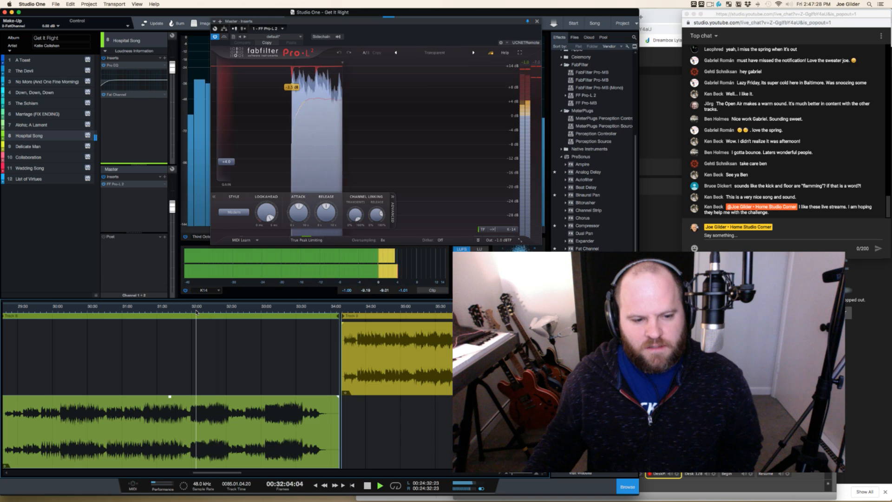
pyautogui.press('space')
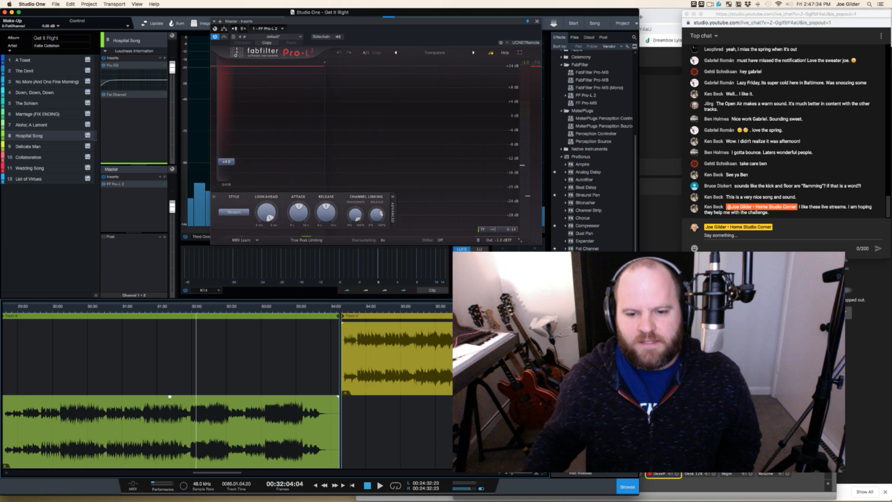
# Add two Mixtools after Hospital Song's Fat Channel, turn on MS Transform, and move their window clear of the inserts
pyautogui.moveTo(584, 302); pyautogui.dragTo(116, 118)
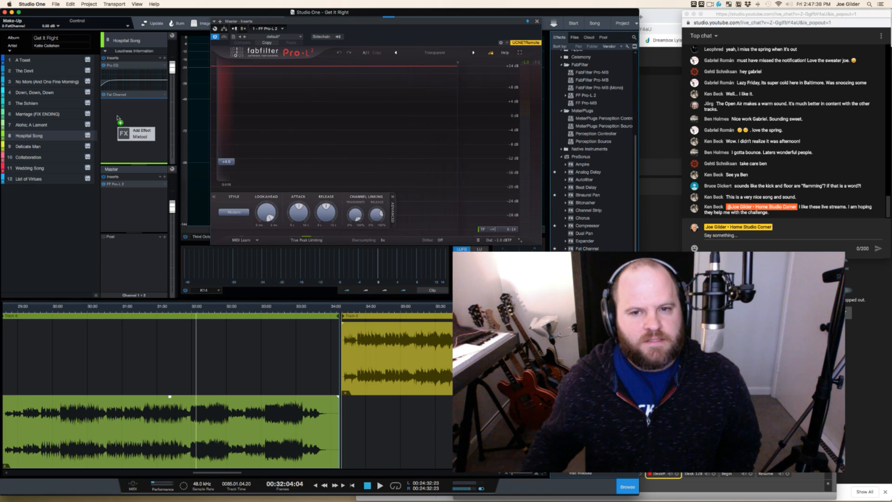
pyautogui.moveTo(117, 116); pyautogui.dragTo(116, 117)
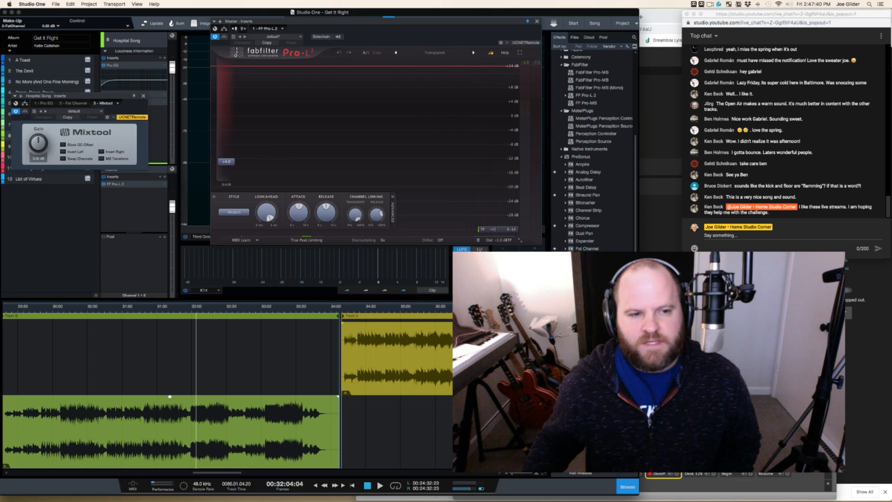
pyautogui.moveTo(584, 302); pyautogui.dragTo(156, 122)
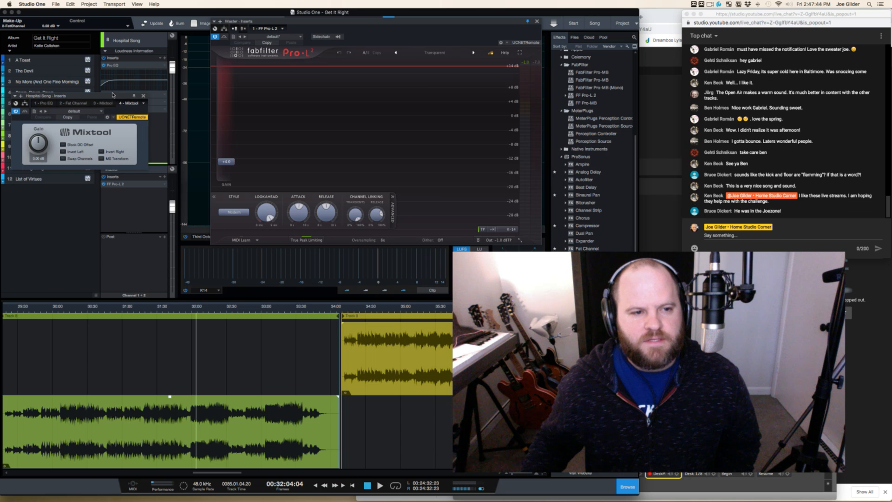
pyautogui.moveTo(110, 96); pyautogui.dragTo(154, 145)
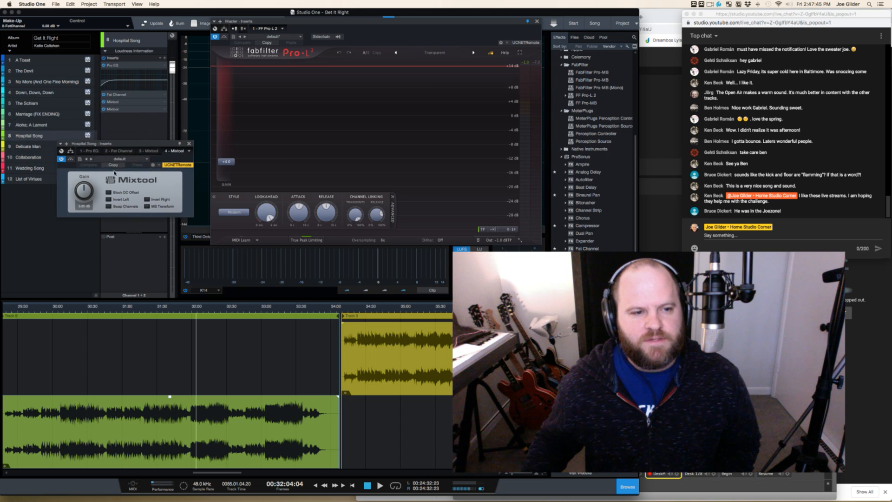
pyautogui.click(128, 103)
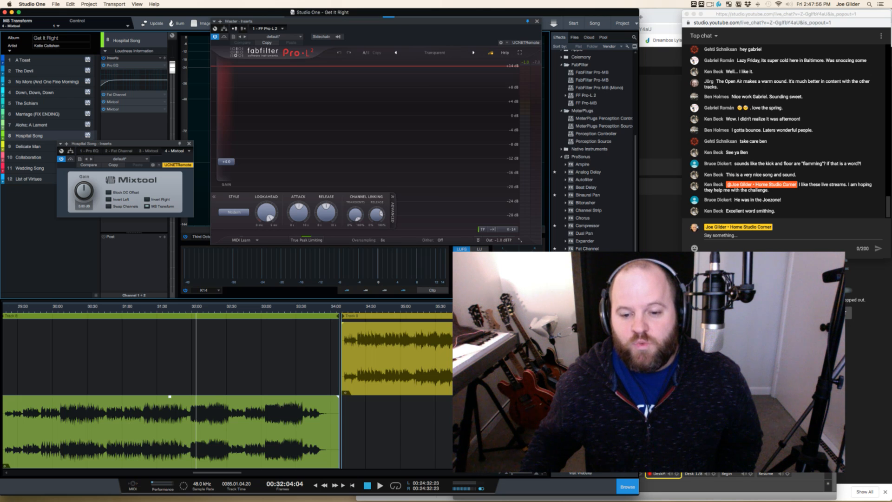
# Insert a second Pro EQ between the two Mixtools on Hospital Song and check the effect order
pyautogui.moveTo(582, 348); pyautogui.dragTo(133, 111)
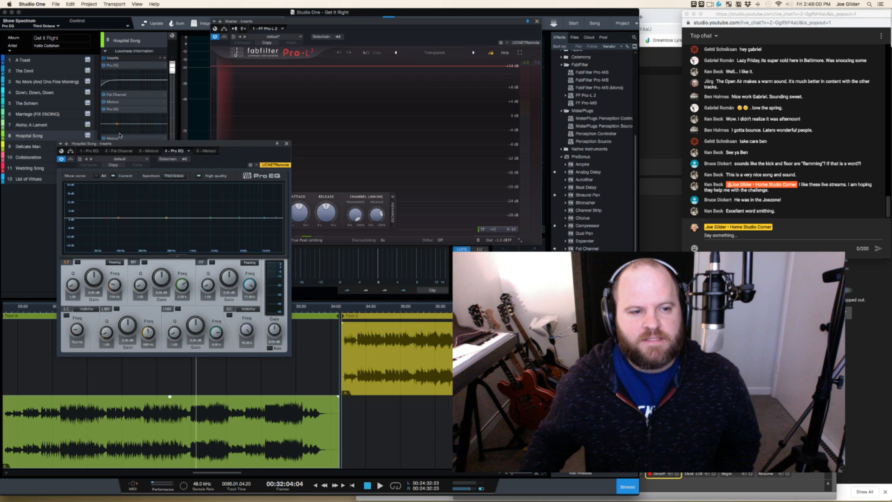
pyautogui.click(210, 151)
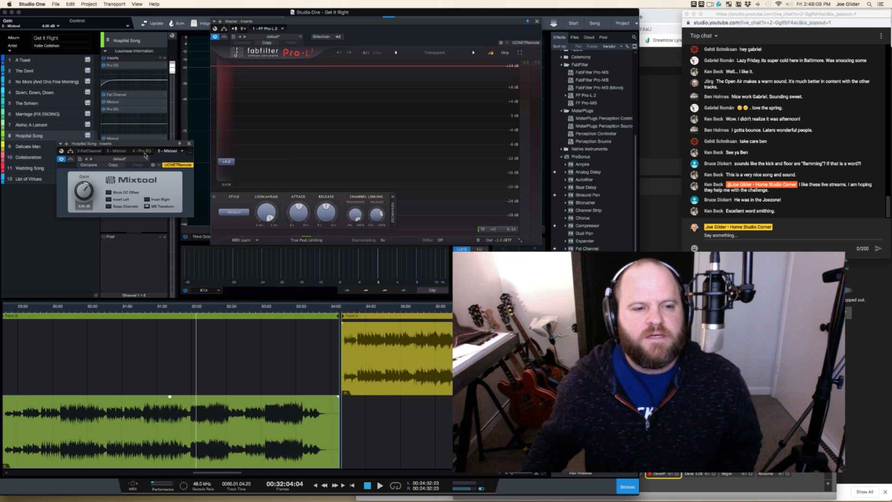
pyautogui.click(143, 151)
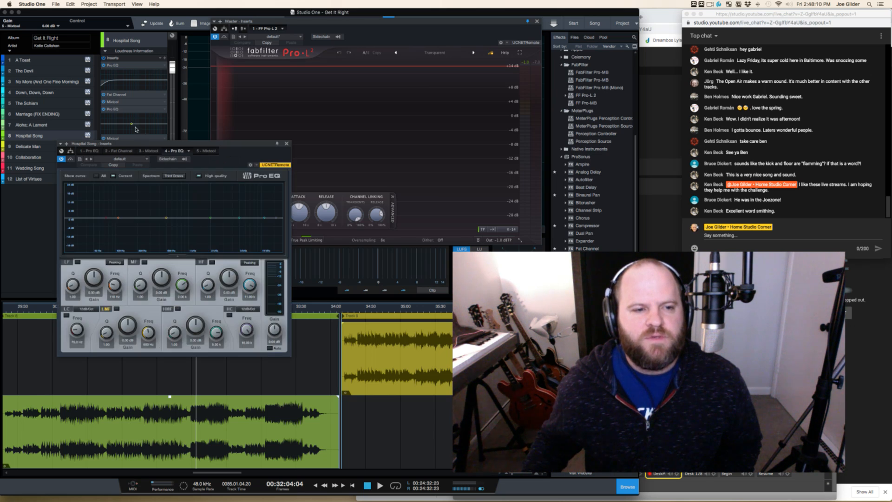
# Add a splitter between the first Mixtool and second Pro EQ, bypass the last Mixtool, and move that EQ onto the splitter's second branch
pyautogui.click(70, 152)
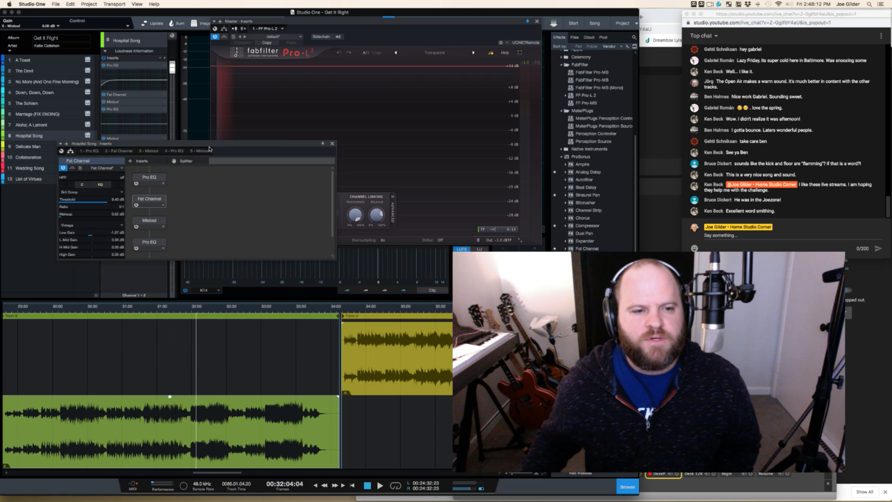
pyautogui.click(157, 234)
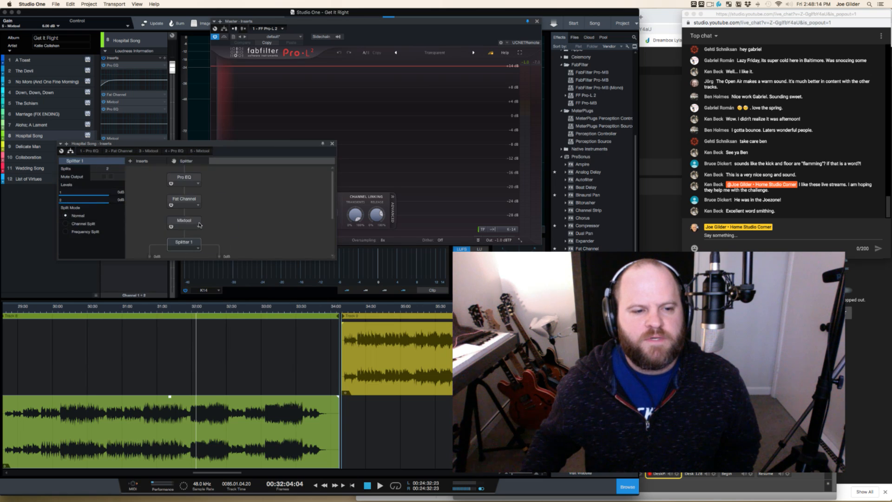
pyautogui.click(188, 222)
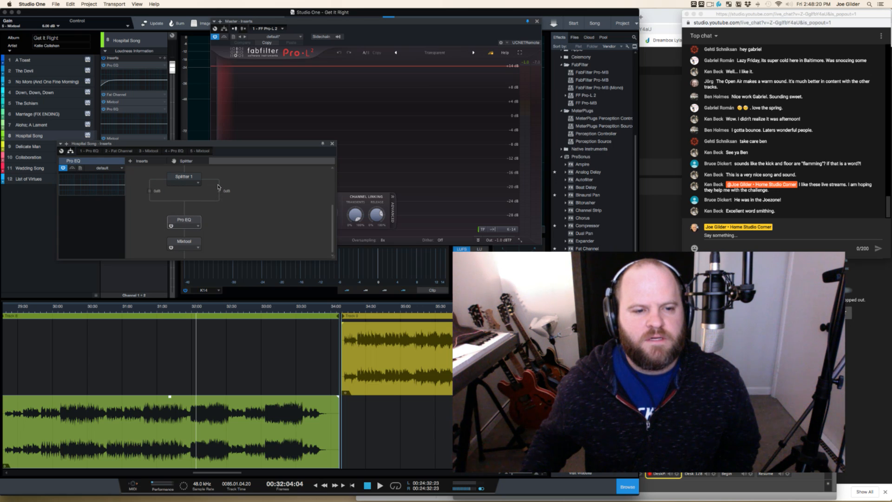
pyautogui.click(172, 248)
pyautogui.press('space')
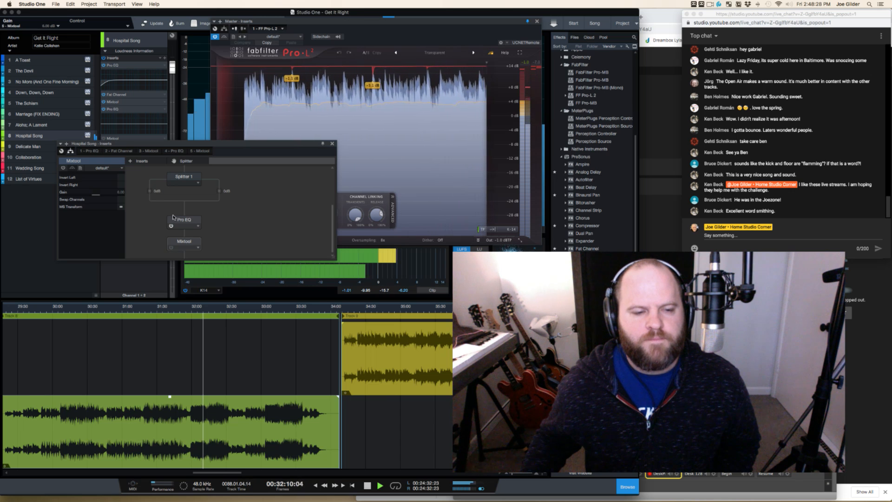
pyautogui.moveTo(184, 219); pyautogui.dragTo(221, 189)
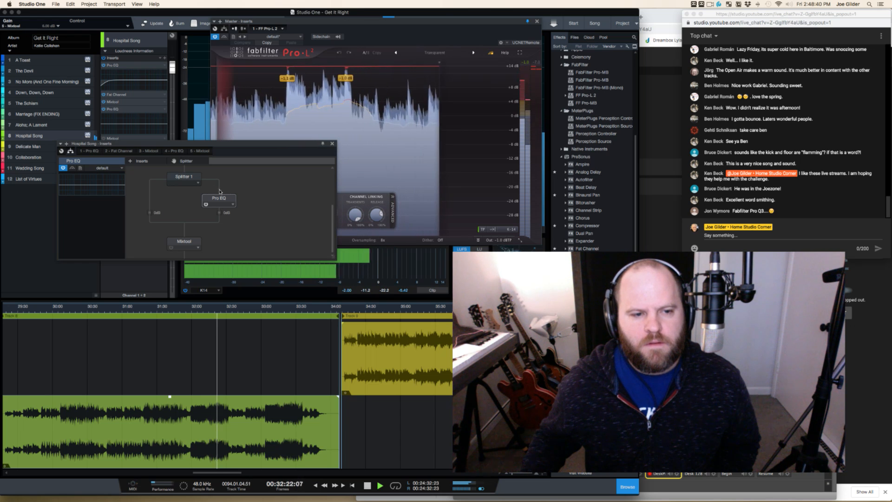
# Turn the last Mixtool back on and set Splitter 1 to Channel Split while the song plays
pyautogui.click(186, 242)
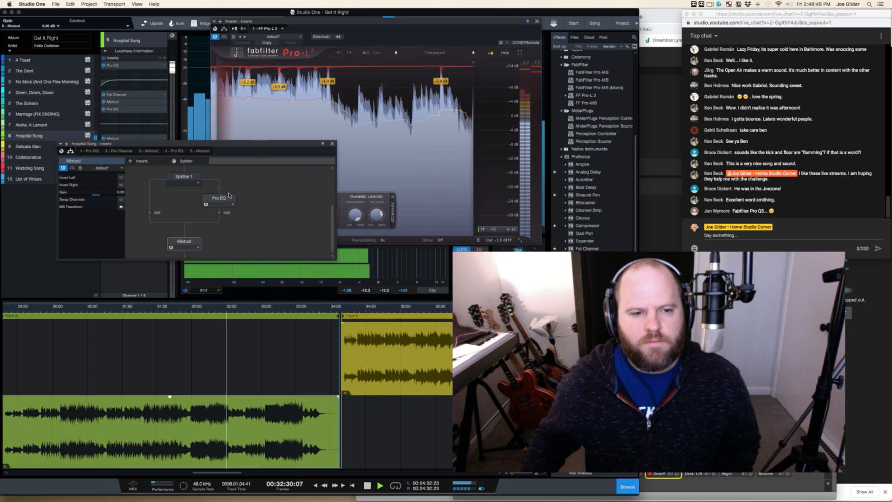
pyautogui.scroll(2, 239, 211)
pyautogui.scroll(-2, 239, 211)
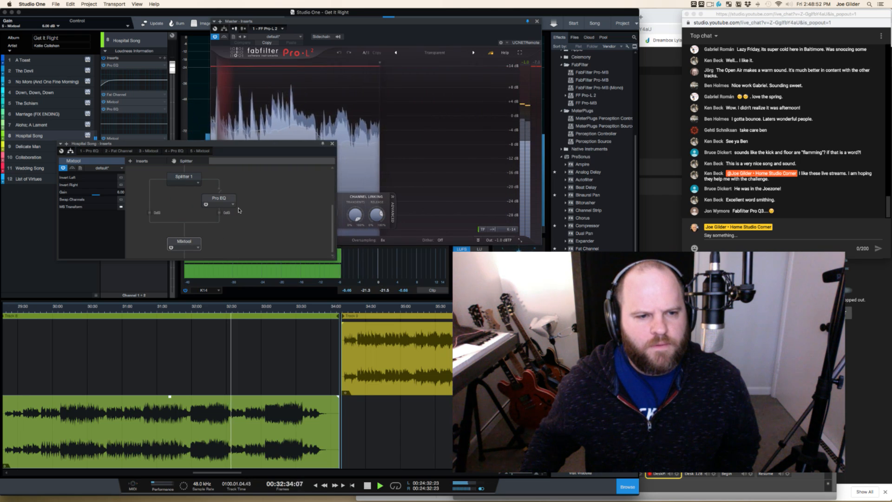
pyautogui.click(199, 182)
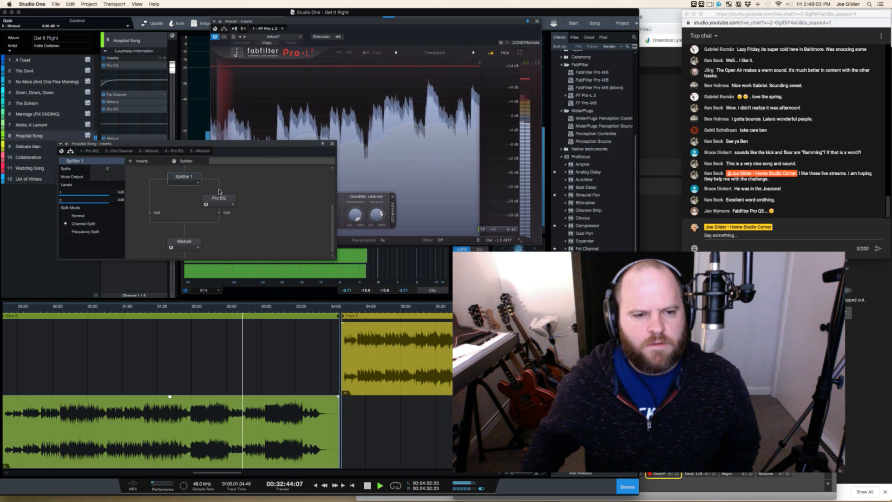
pyautogui.press('space')
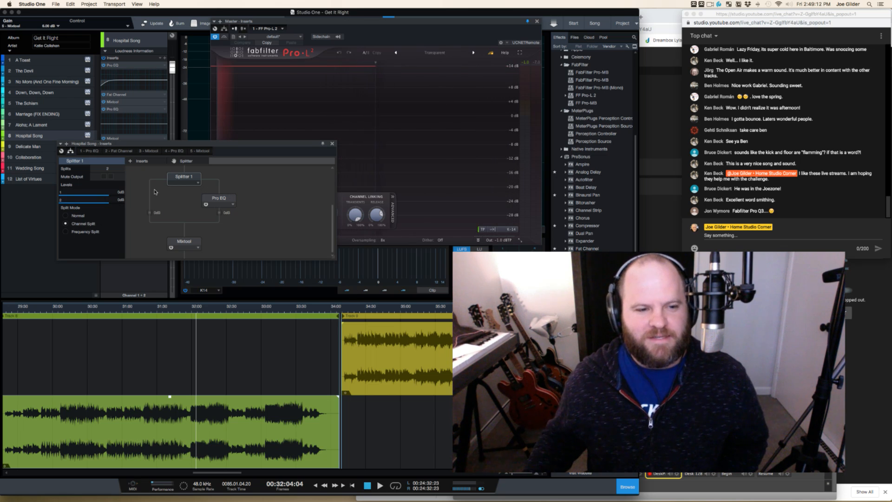
# Audition the mid/side split with Splitter 1's first output muted, then with the last Mixtool bypassed and active again
pyautogui.press('space')
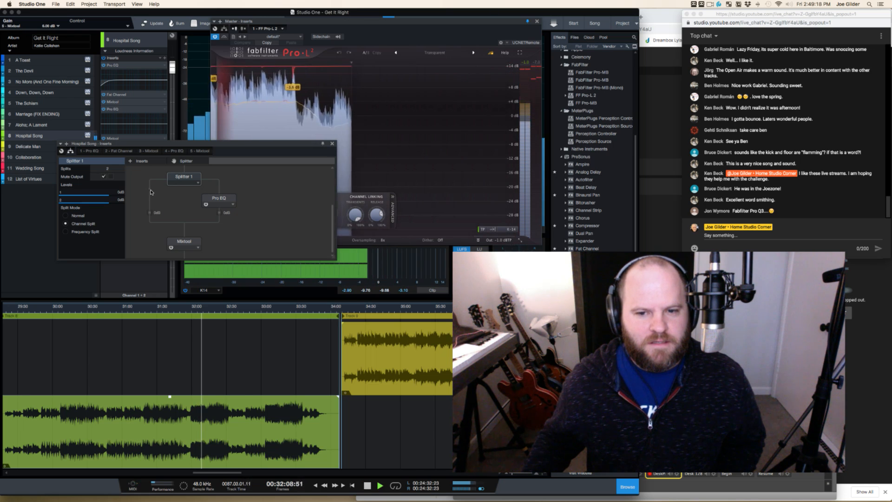
pyautogui.press('space')
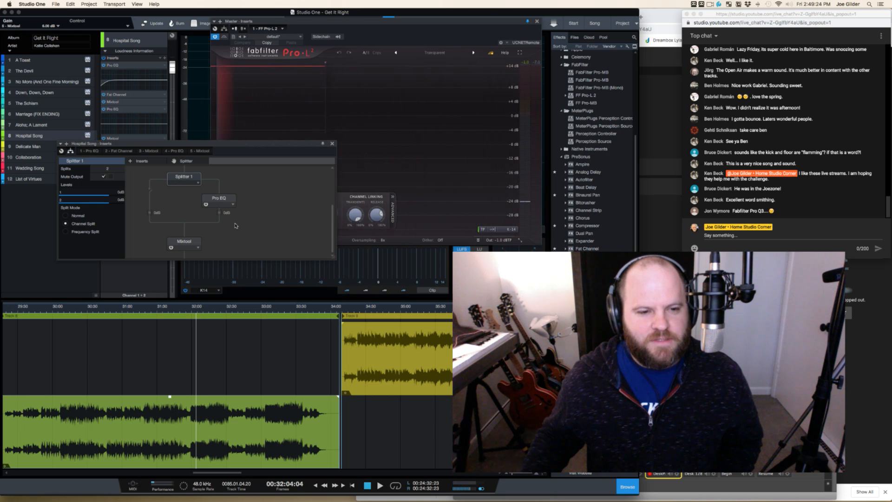
pyautogui.click(181, 246)
pyautogui.press('space')
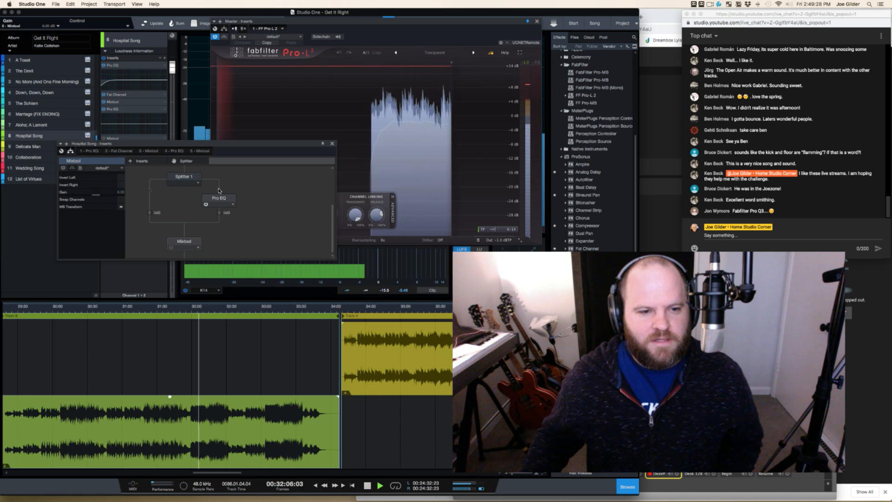
pyautogui.press('space')
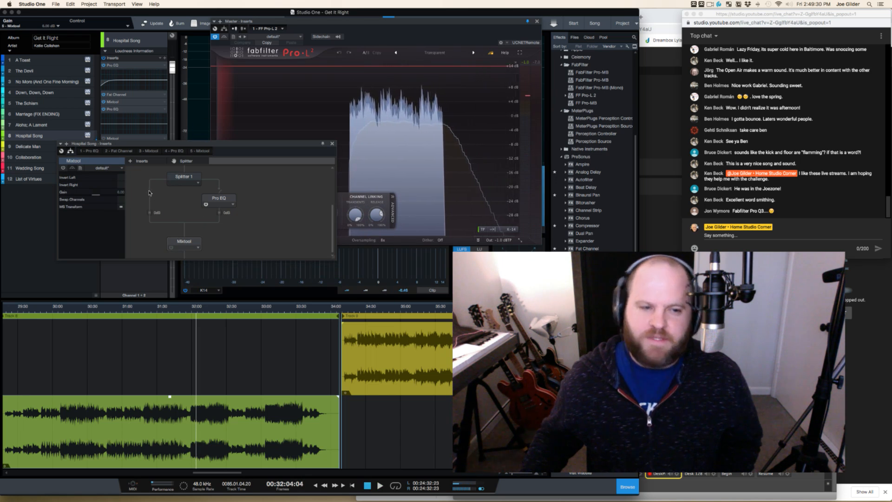
pyautogui.press('space')
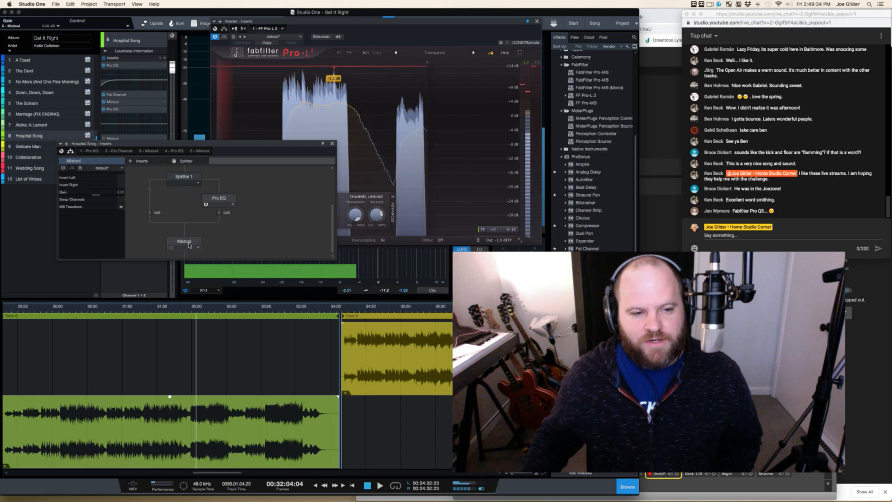
pyautogui.press('space')
pyautogui.click(171, 247)
pyautogui.press('space')
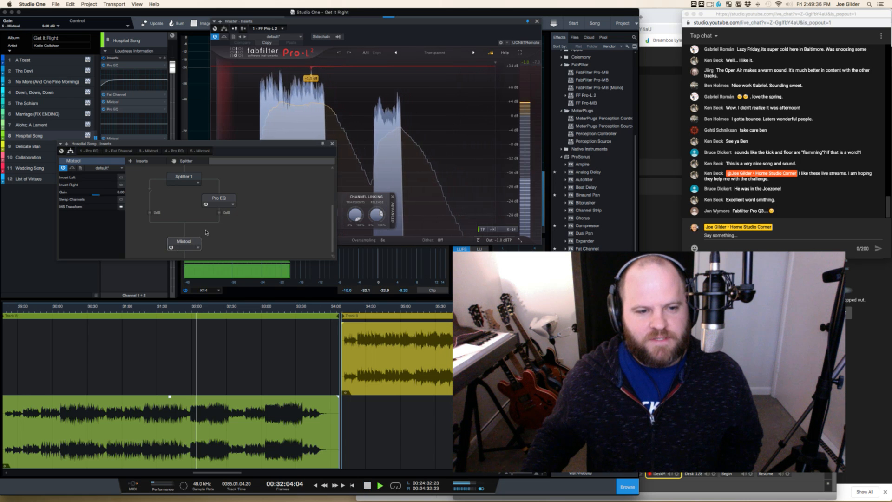
# Open the Pro EQ on the splitter branch and sweep an 11 dB low-mid boost to about 290 Hz
pyautogui.doubleClick(220, 203)
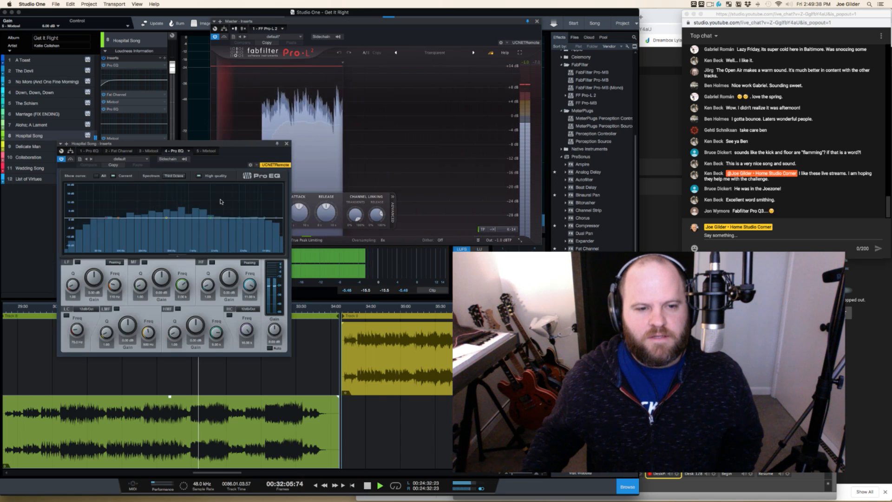
pyautogui.moveTo(166, 219); pyautogui.dragTo(149, 201)
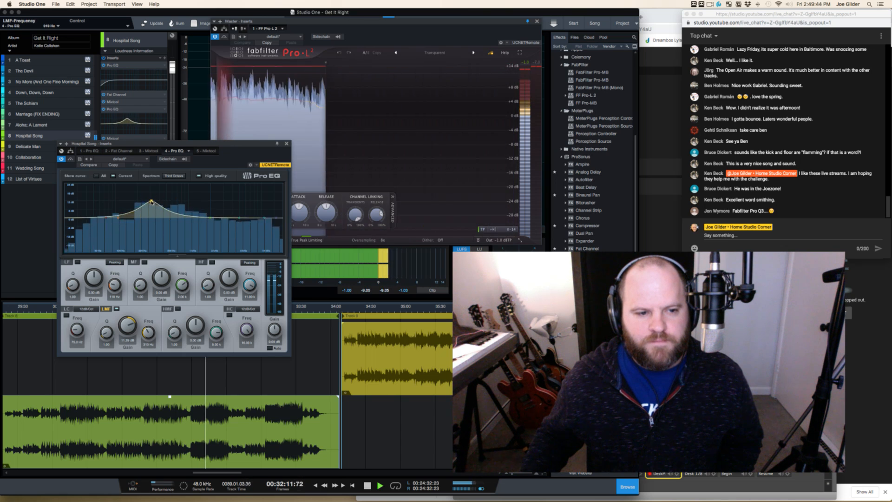
pyautogui.press('space')
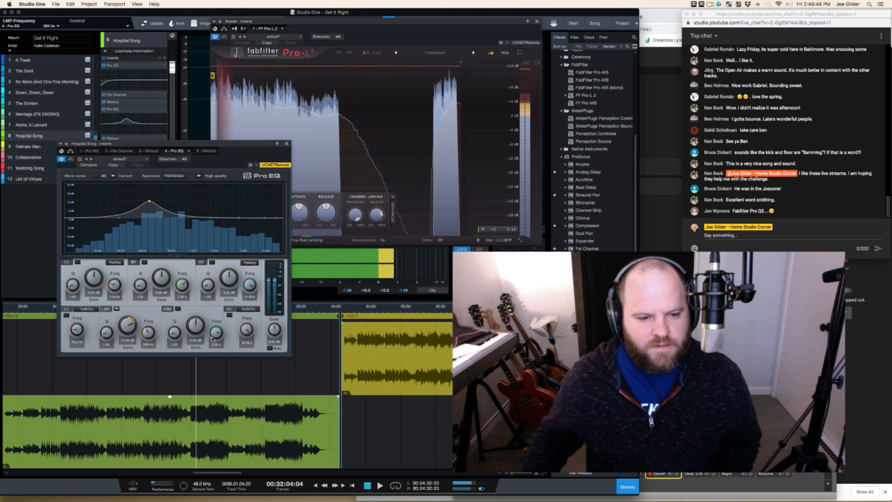
pyautogui.moveTo(198, 150); pyautogui.dragTo(174, 96)
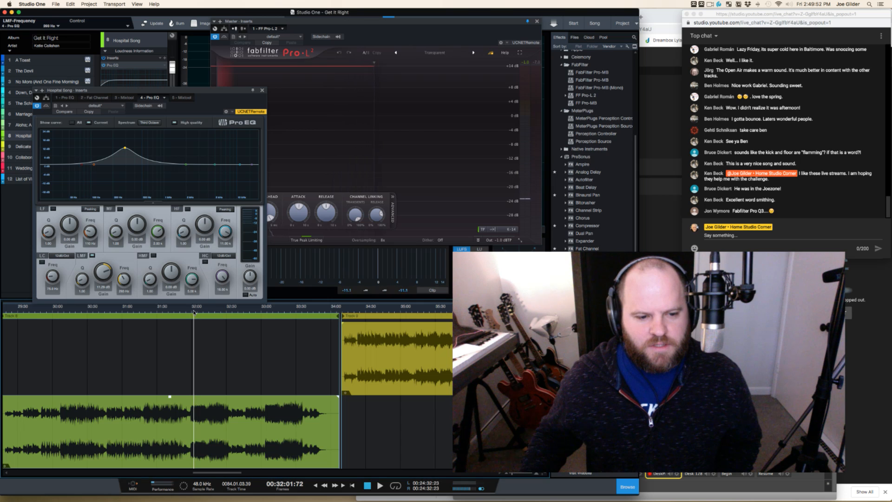
# Turn the branch Pro EQ's low-mid band into a cut of about 3.8 dB while replaying the passage
pyautogui.press('space')
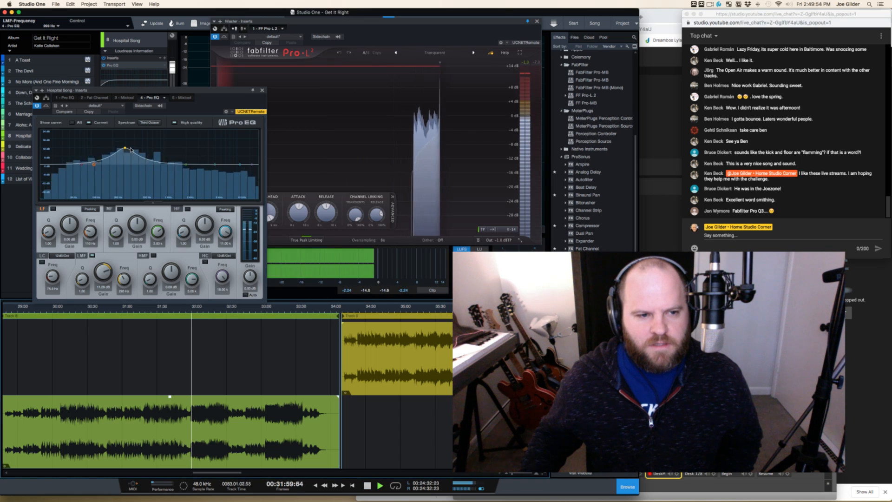
pyautogui.moveTo(126, 148); pyautogui.dragTo(124, 170)
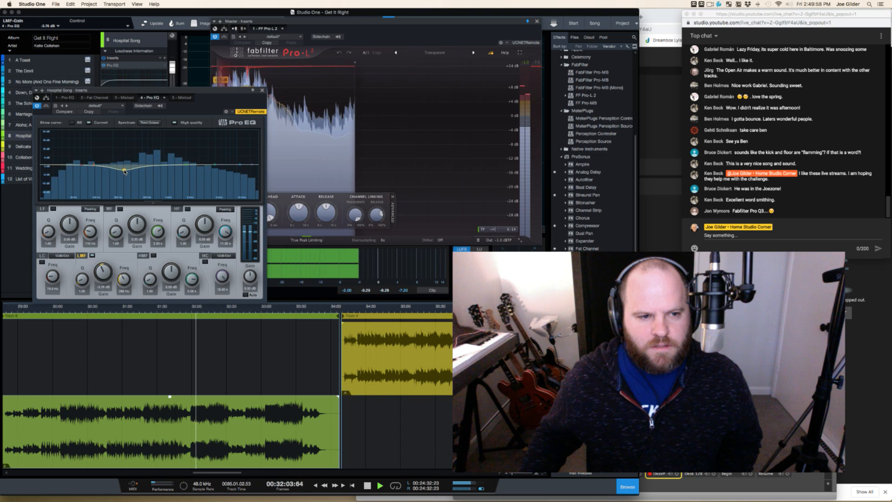
pyautogui.press('space')
pyautogui.press('space')
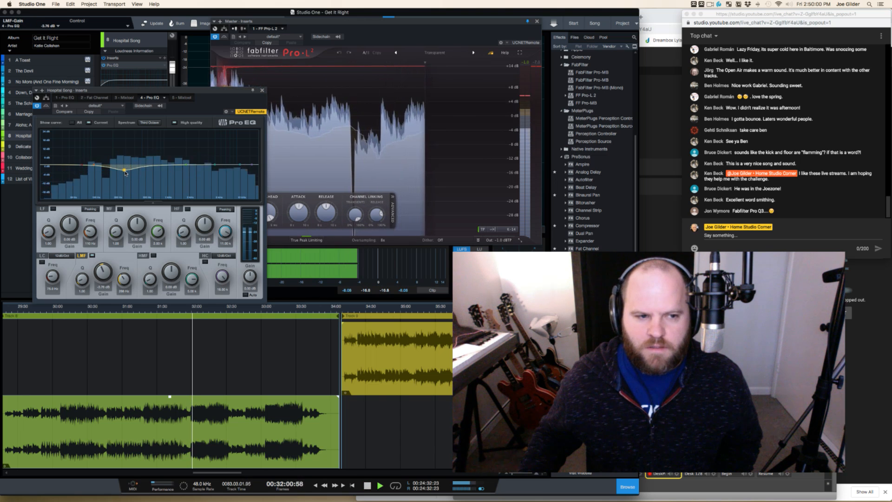
# Show Hospital Song's plug-in routing and compare the passage with the splitter branch's Pro EQ bypassed and active
pyautogui.press('space')
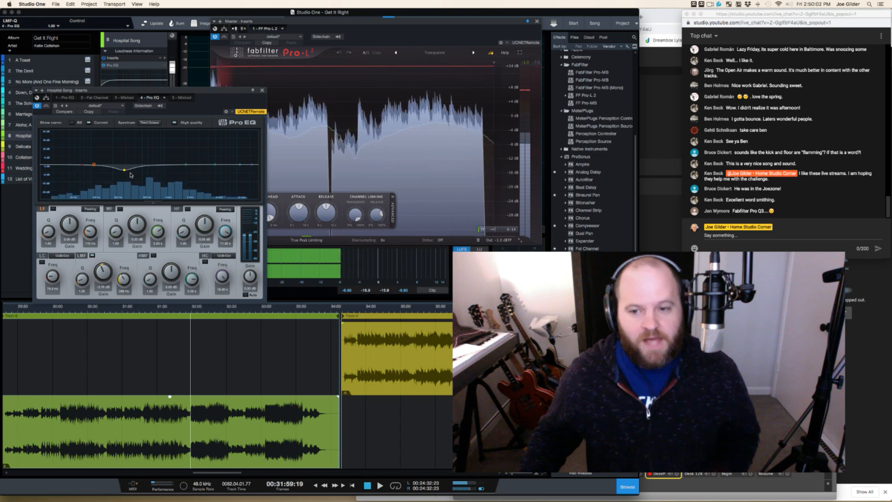
pyautogui.scroll(5, 123, 172)
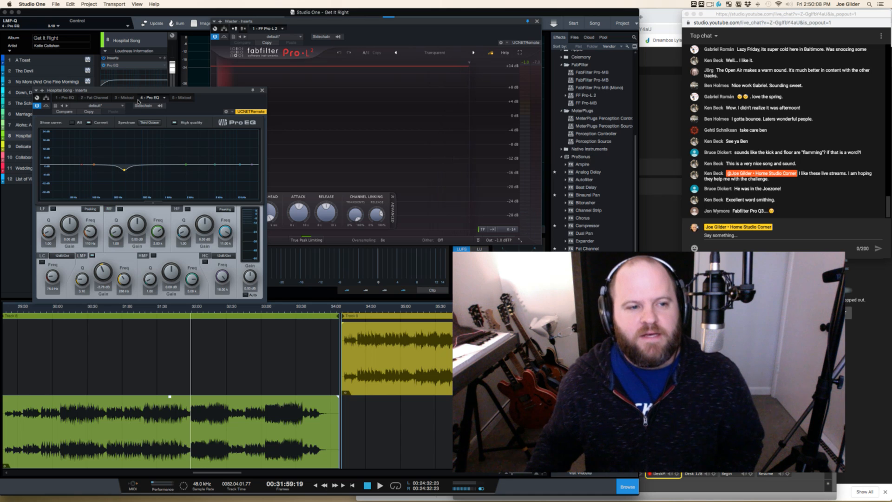
pyautogui.click(46, 99)
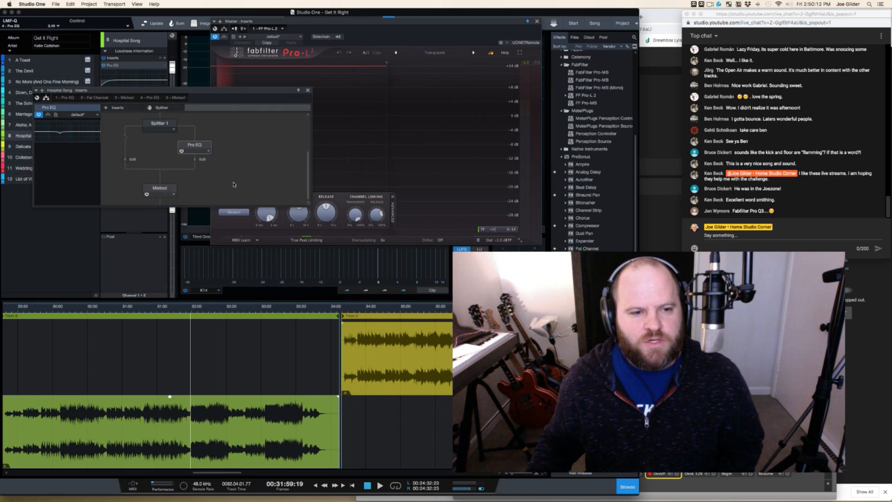
pyautogui.press('space')
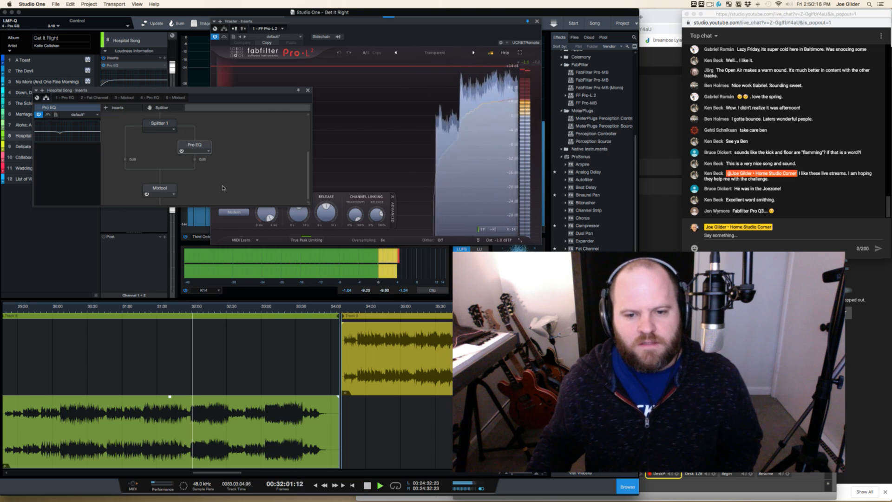
pyautogui.click(181, 150)
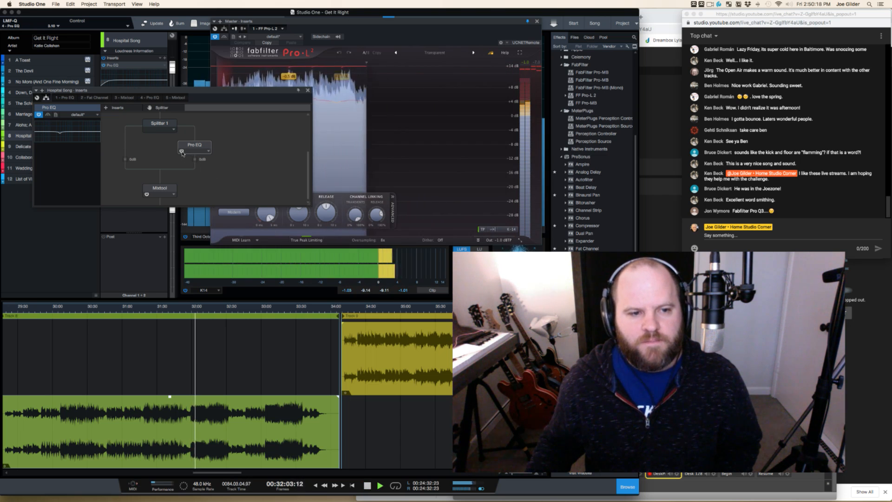
pyautogui.press('space')
pyautogui.press('space')
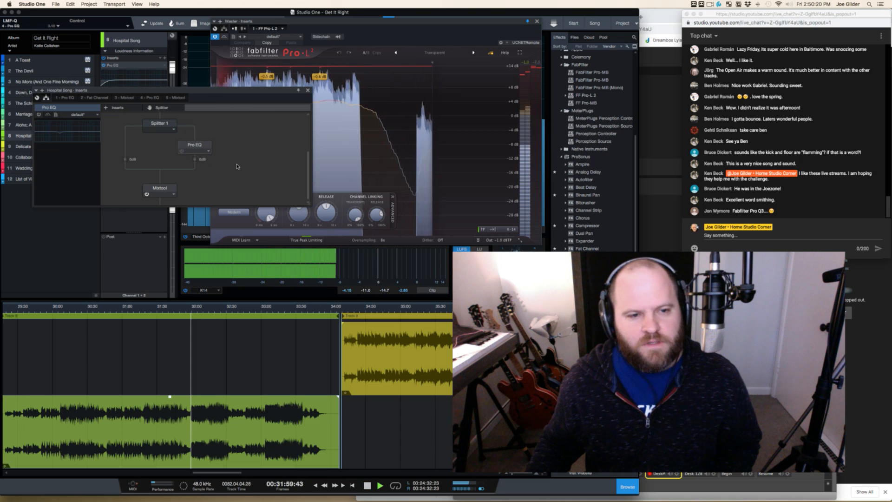
pyautogui.click(181, 151)
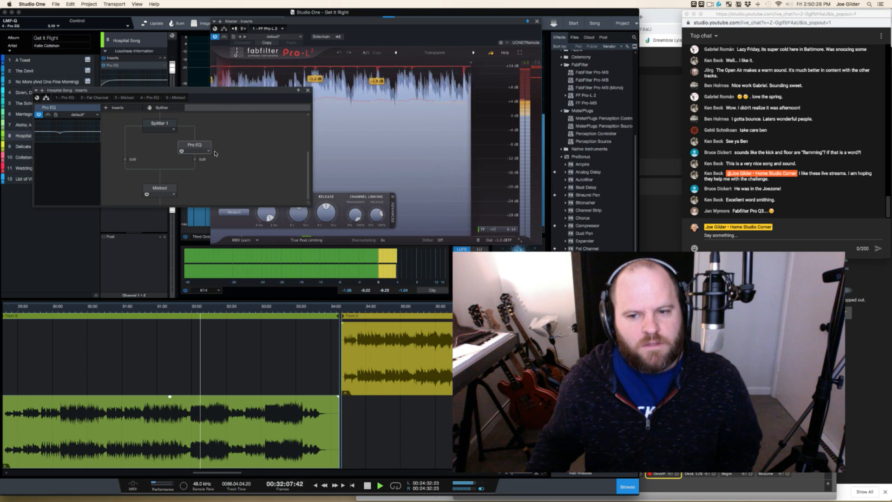
pyautogui.press('space')
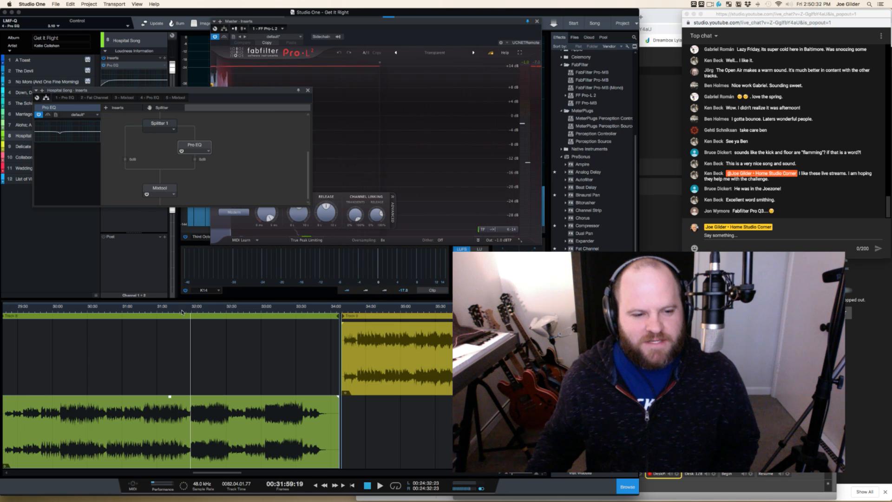
# Play Hospital Song from about 31:55, just before the louder section begins
pyautogui.scroll(5, 176, 369)
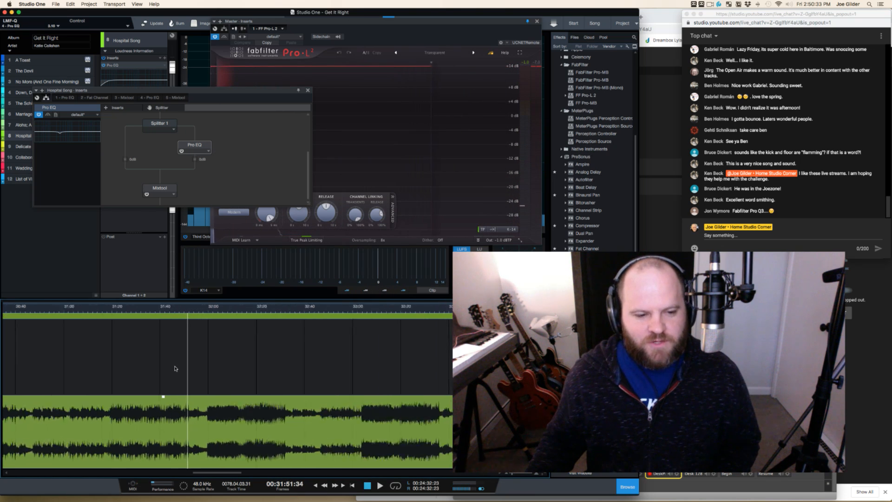
pyautogui.click(207, 307)
pyautogui.press('space')
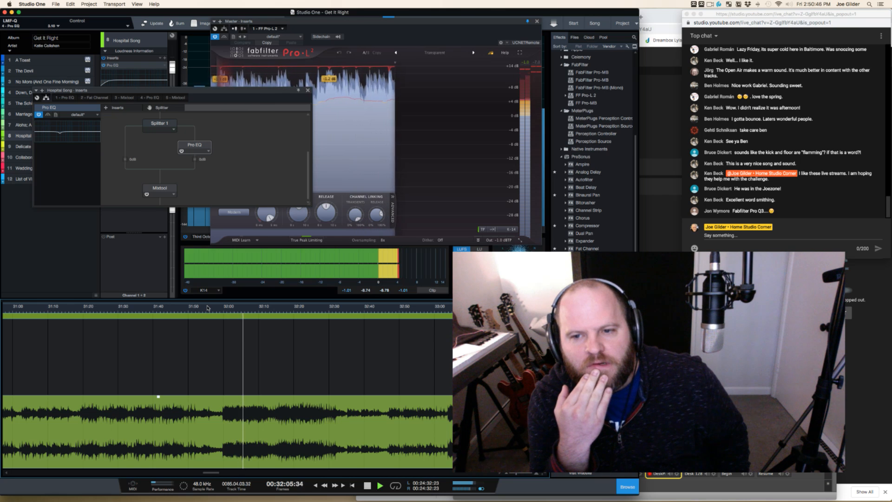
pyautogui.press('space')
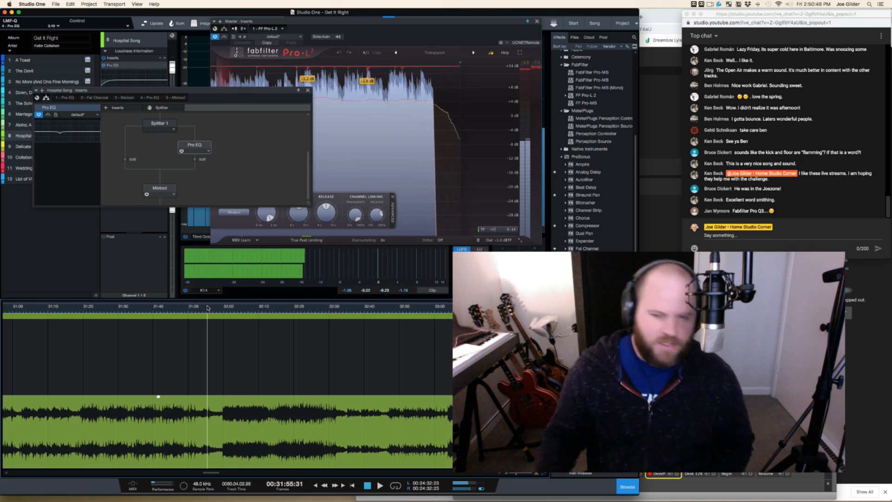
# Close Hospital Song's inserts window and compare the same passage with the whole insert chain bypassed and active
pyautogui.click(308, 91)
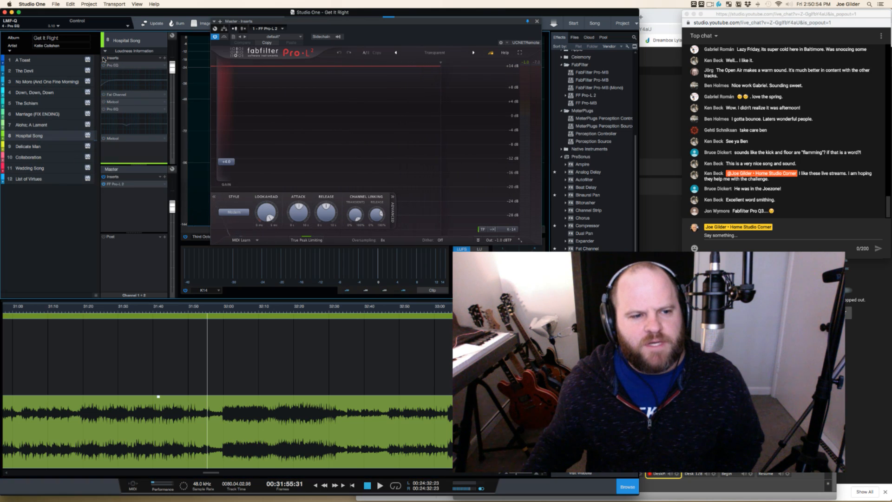
pyautogui.press('space')
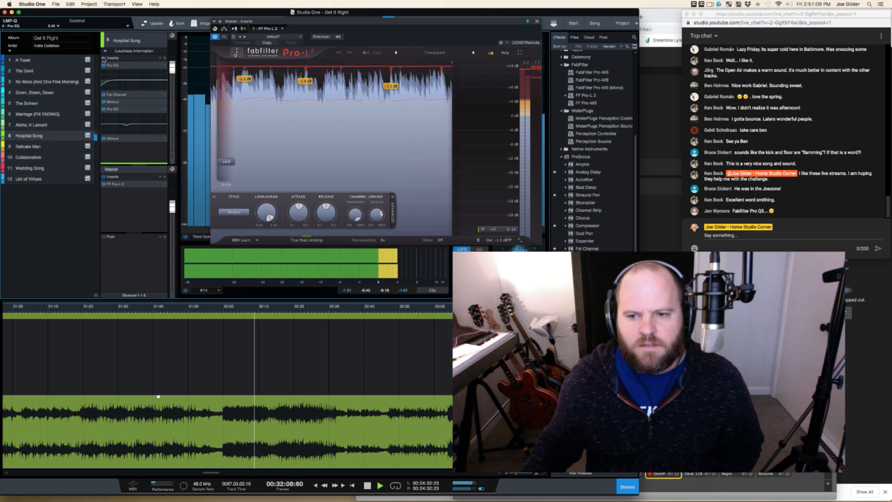
pyautogui.press('space')
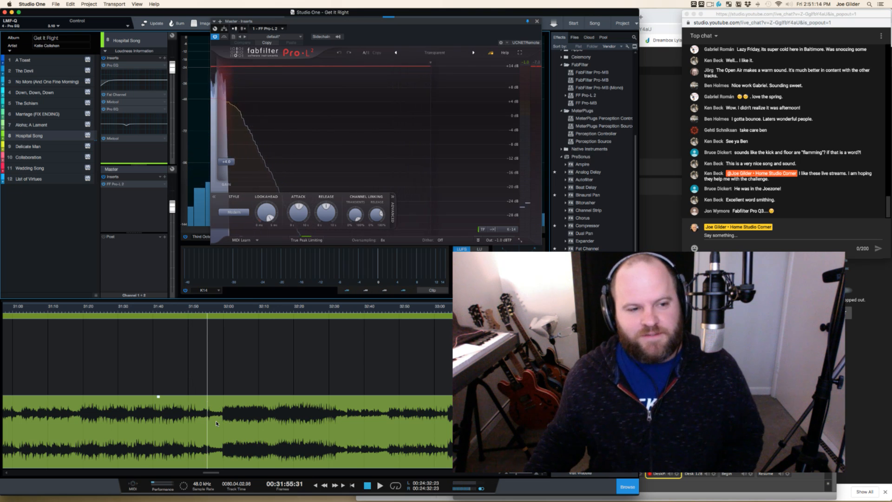
# Select The Schism in the album's song list and play it from about 18:03
pyautogui.scroll(-2, 216, 423)
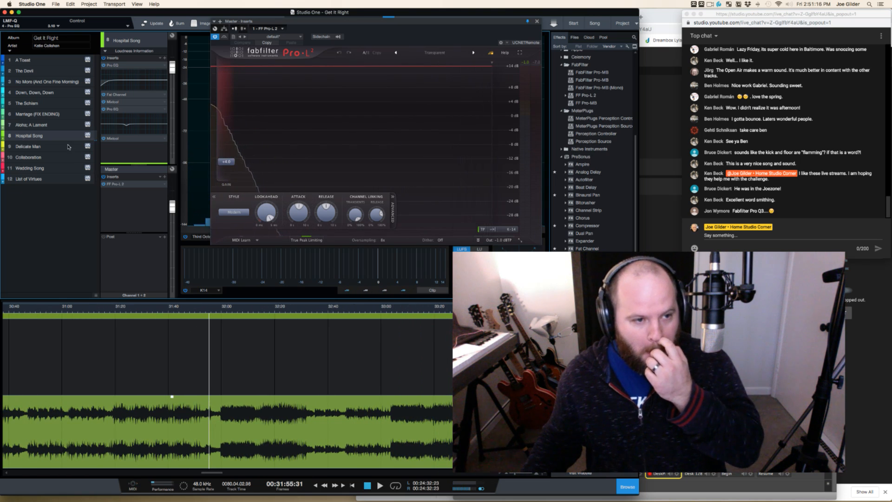
pyautogui.click(60, 124)
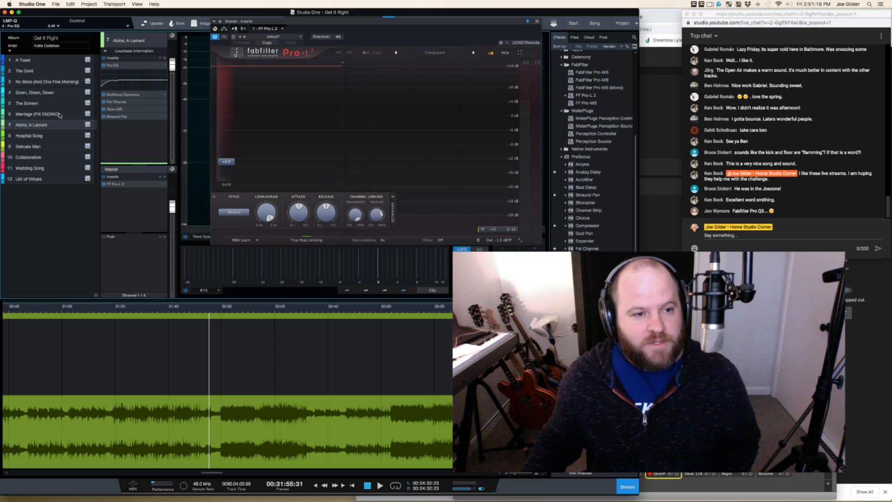
pyautogui.click(59, 108)
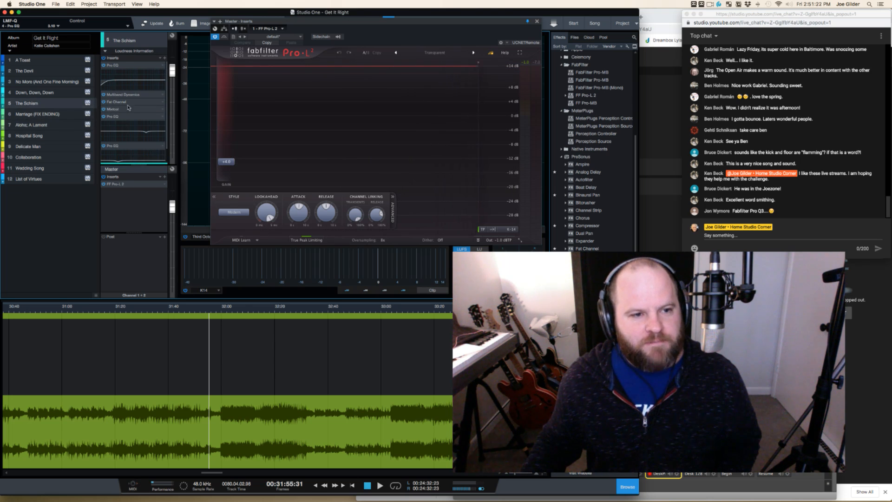
pyautogui.scroll(-6, 139, 368)
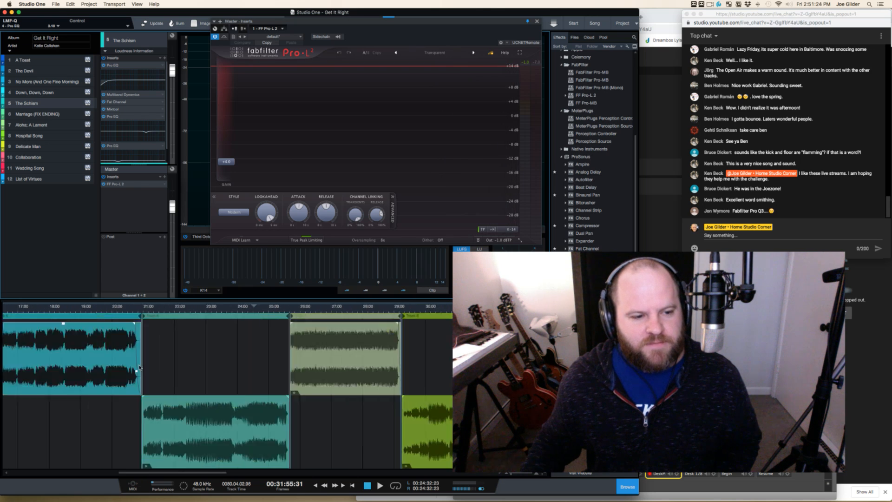
pyautogui.hscroll(1, 180, 368)
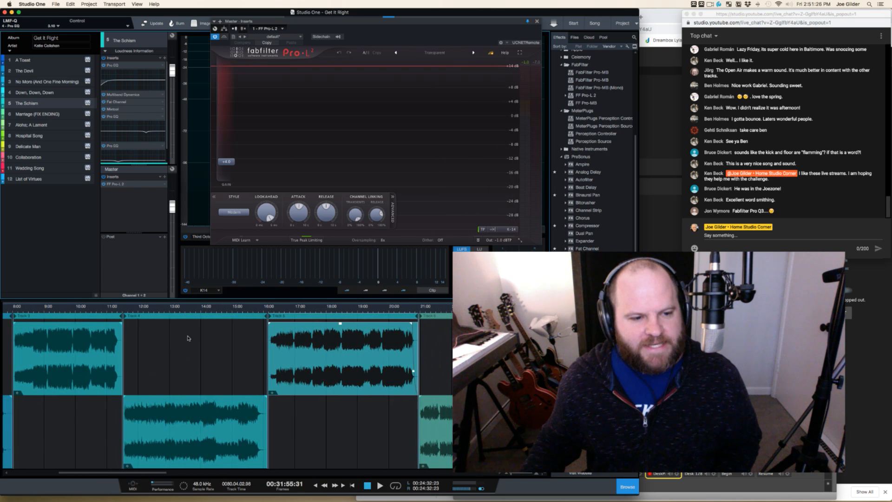
pyautogui.click(330, 310)
pyautogui.press('space')
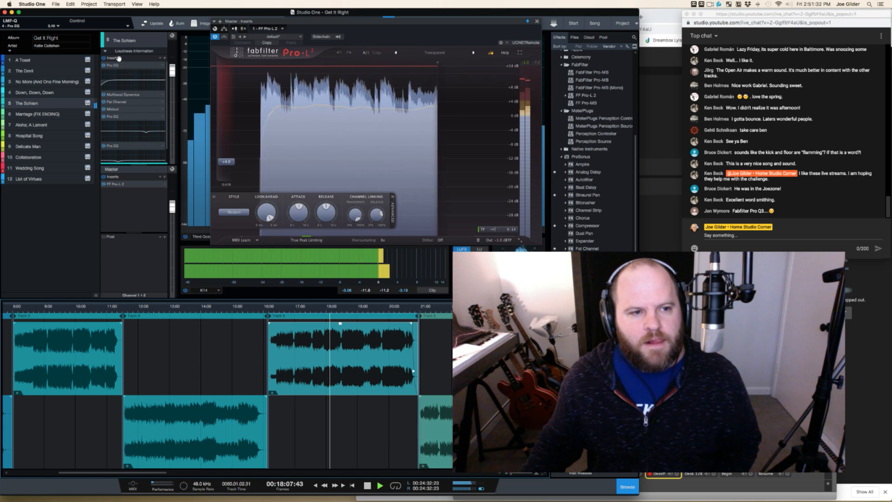
# Inspect The Schism's Mixtool, its Channel Split routing and the Pro EQ on Splitter 1's second branch
pyautogui.click(125, 110)
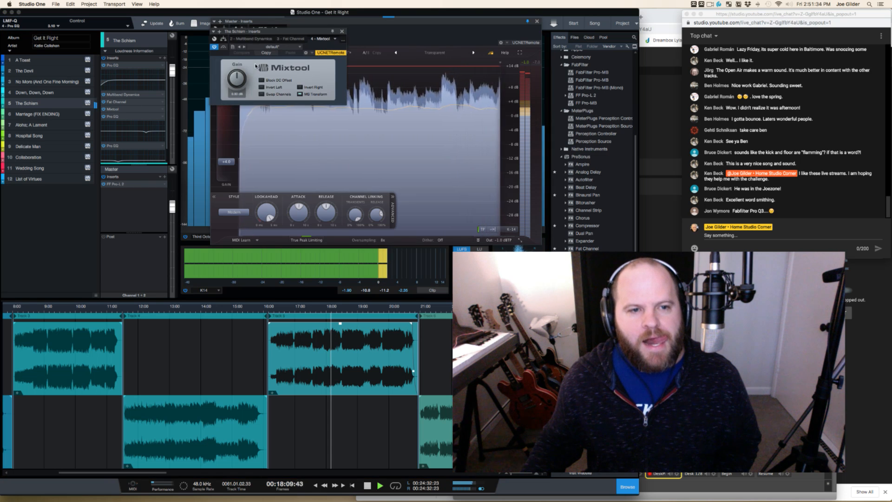
pyautogui.click(224, 40)
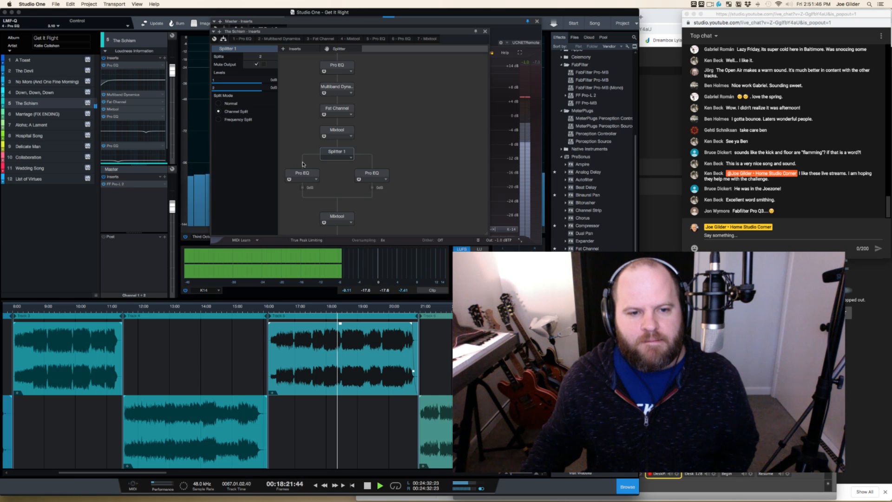
pyautogui.click(372, 173)
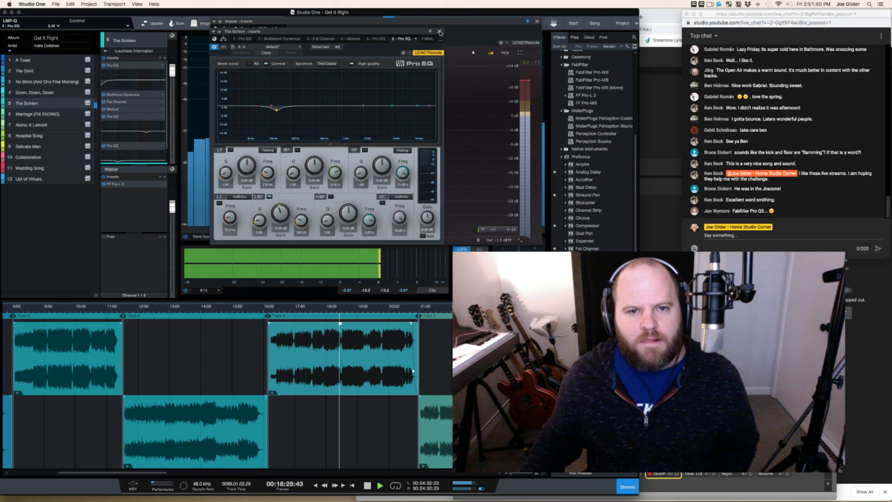
pyautogui.click(440, 33)
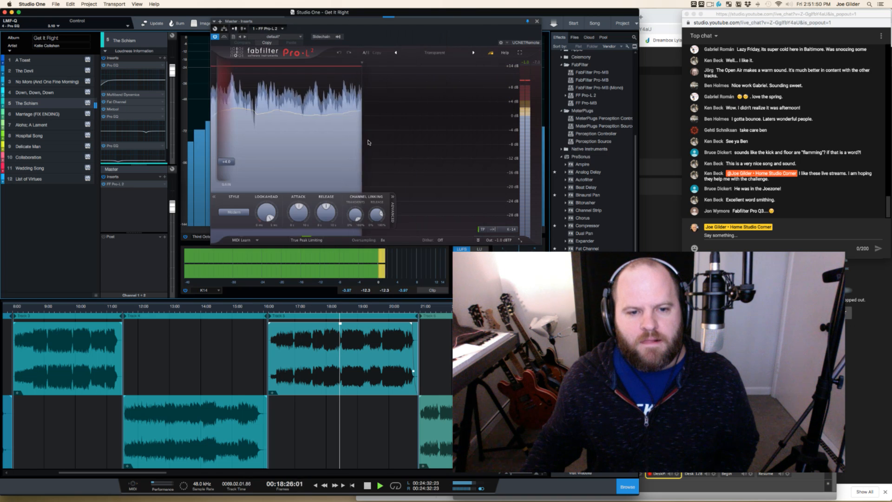
# Examine the Pro EQ on The Schism's first splitter branch within the routing, and close the inserts window
pyautogui.click(118, 115)
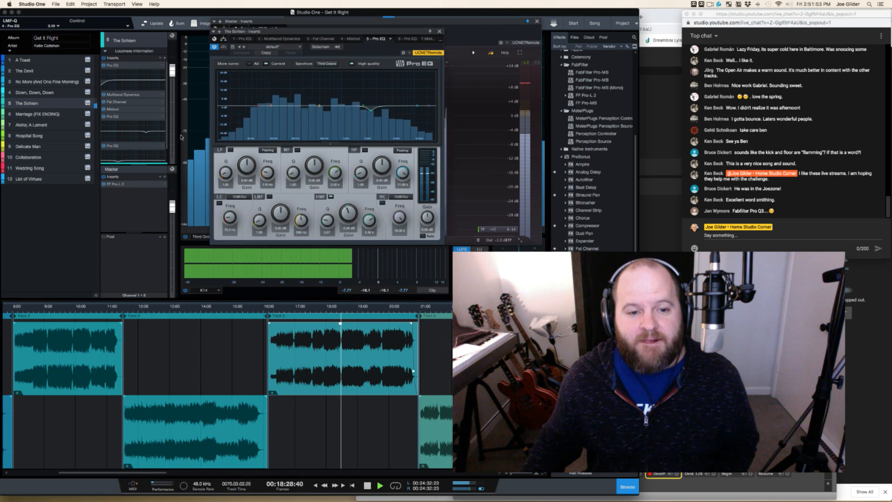
pyautogui.click(224, 39)
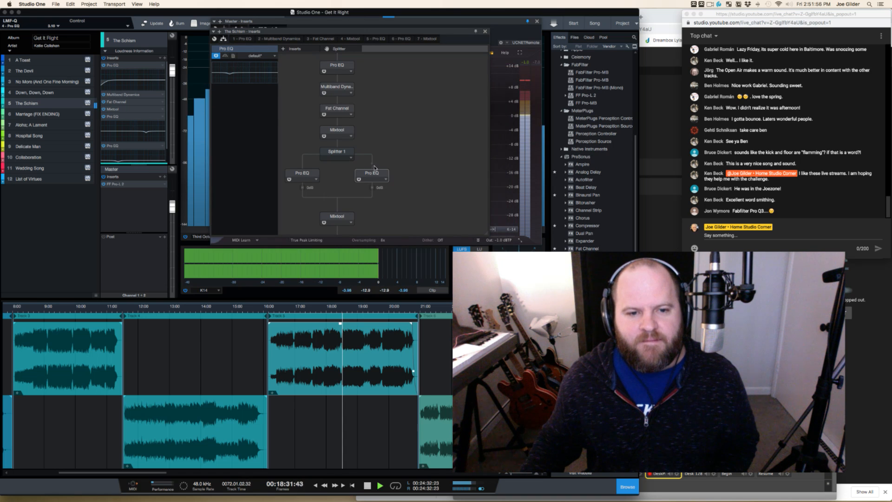
pyautogui.doubleClick(302, 173)
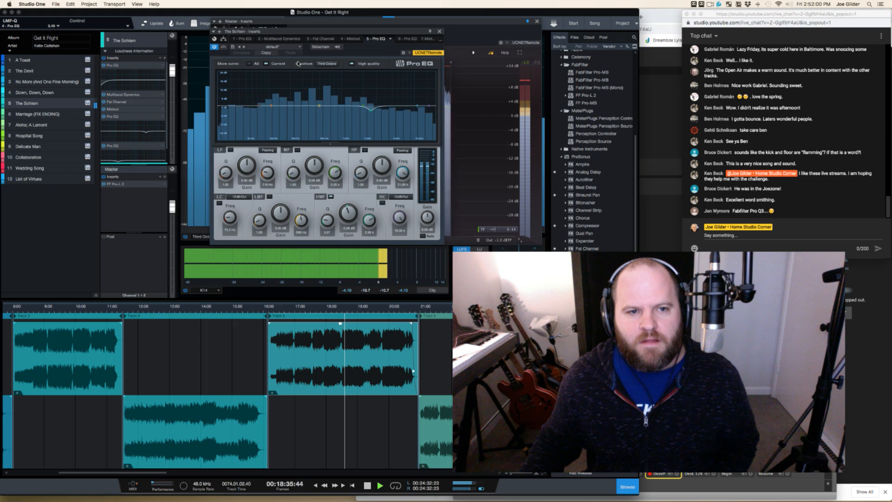
pyautogui.click(224, 39)
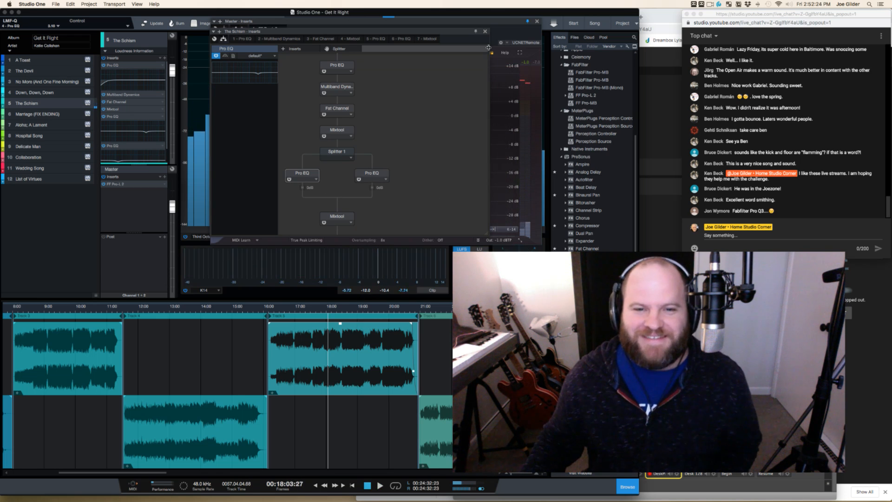
pyautogui.click(485, 32)
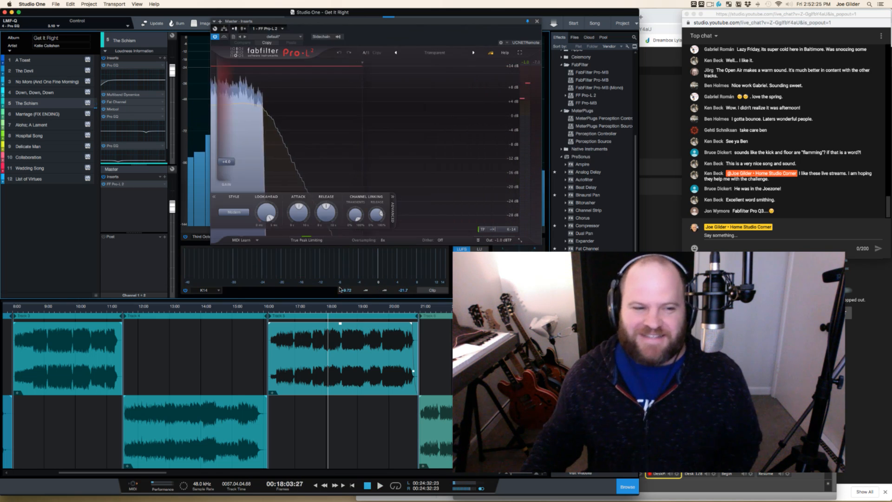
# Select Delicate Man and play it from about 37:31
pyautogui.click(42, 147)
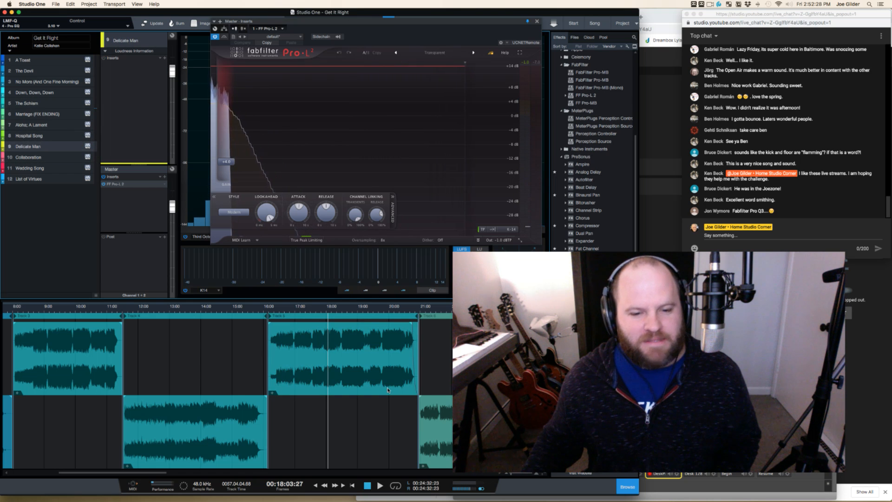
pyautogui.hscroll(5, 388, 389)
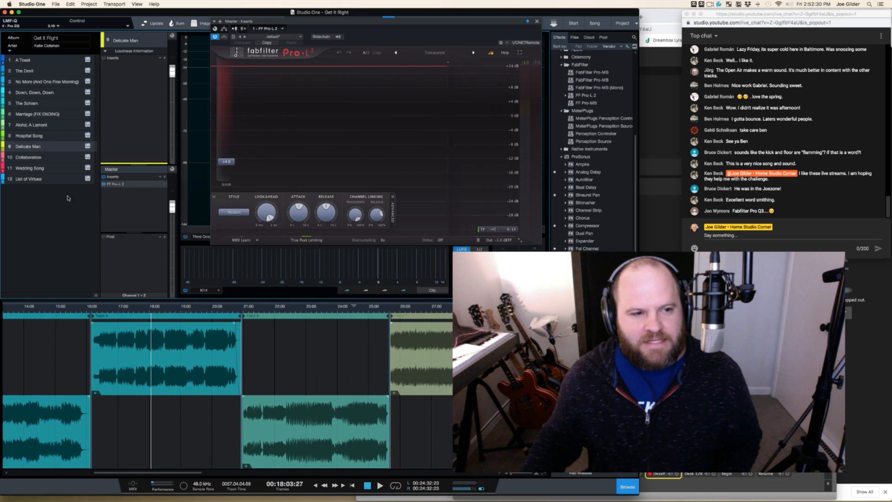
pyautogui.click(244, 423)
pyautogui.hscroll(6, 228, 372)
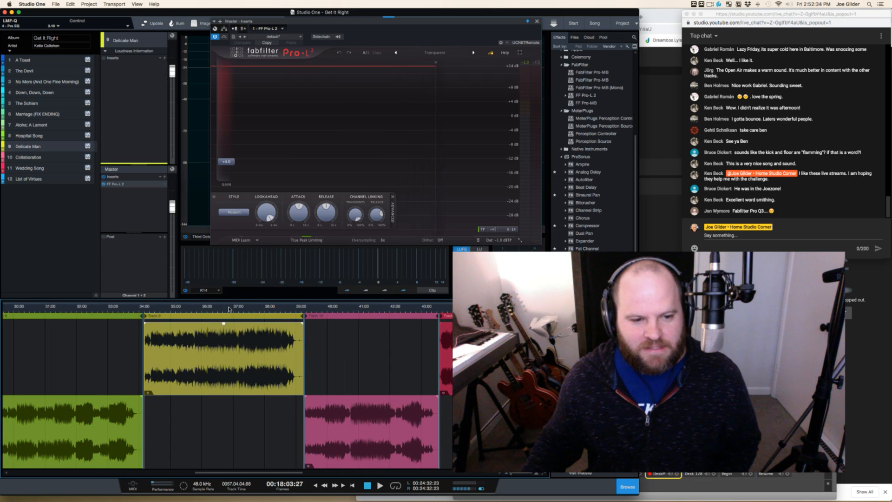
pyautogui.press('e')
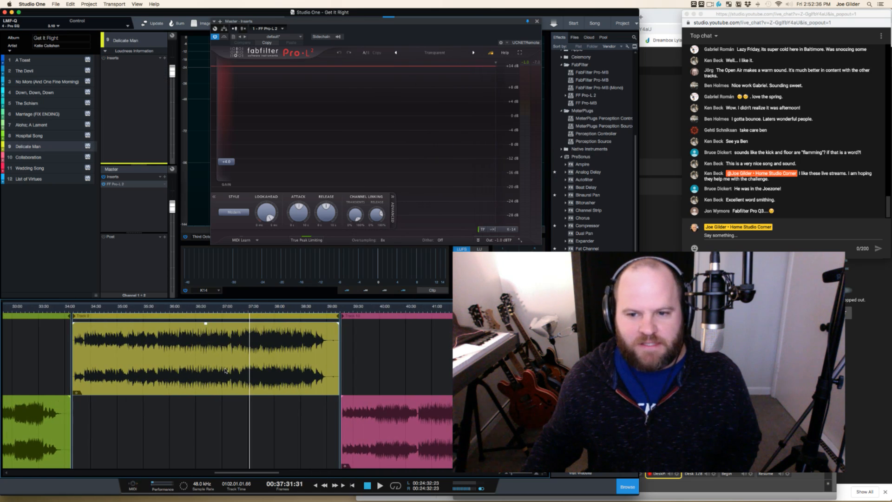
pyautogui.press('space')
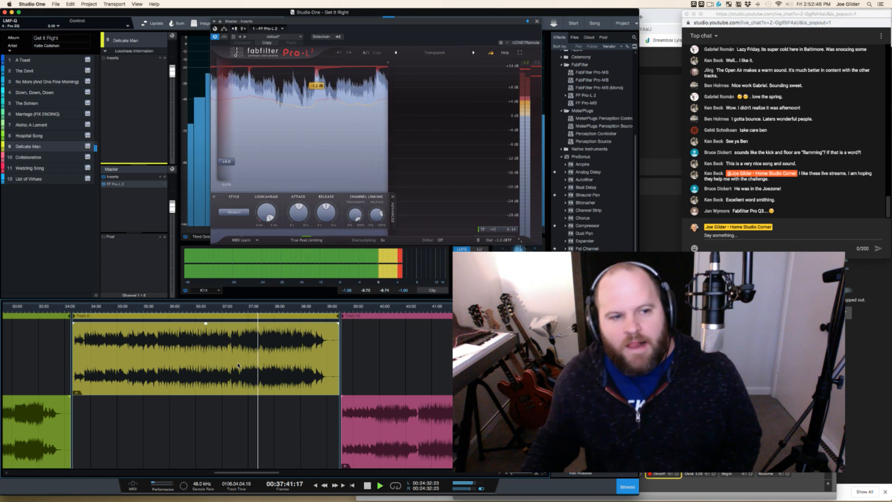
# Check Hospital Song's inserts for comparison, return to Delicate Man and play it from about 34:13
pyautogui.click(49, 136)
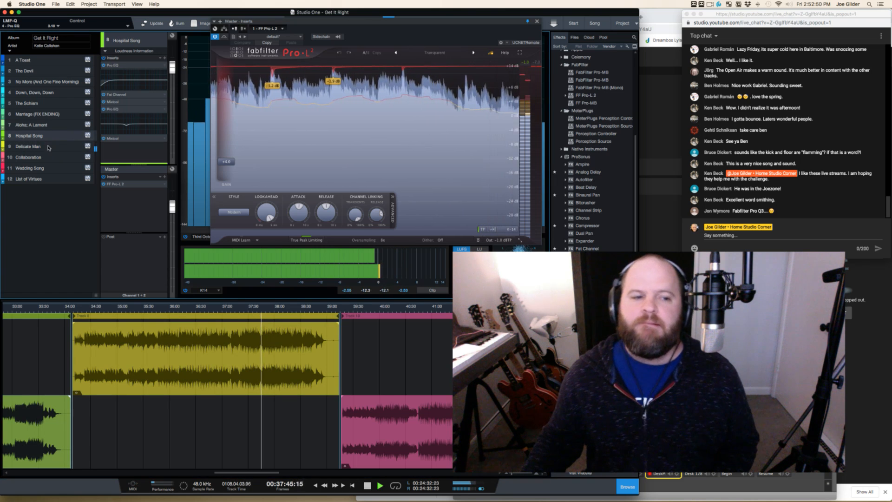
pyautogui.click(48, 148)
pyautogui.click(78, 313)
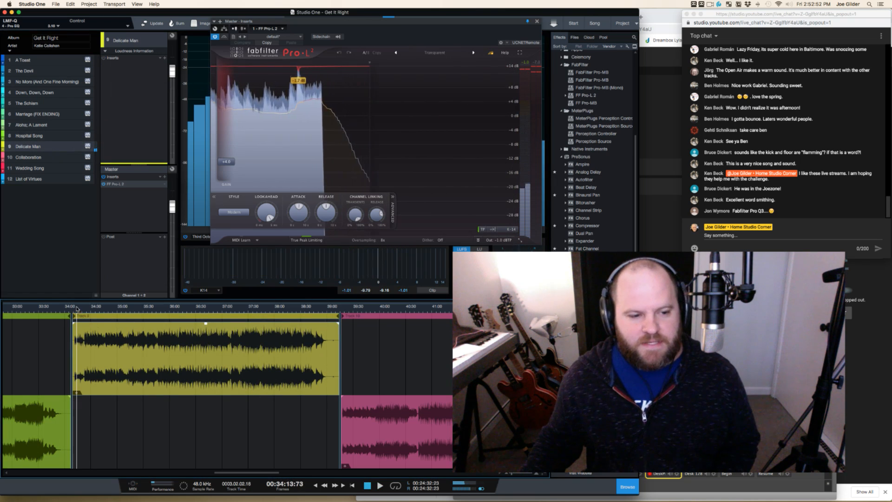
pyautogui.scroll(4, 78, 313)
pyautogui.hscroll(-3, 66, 314)
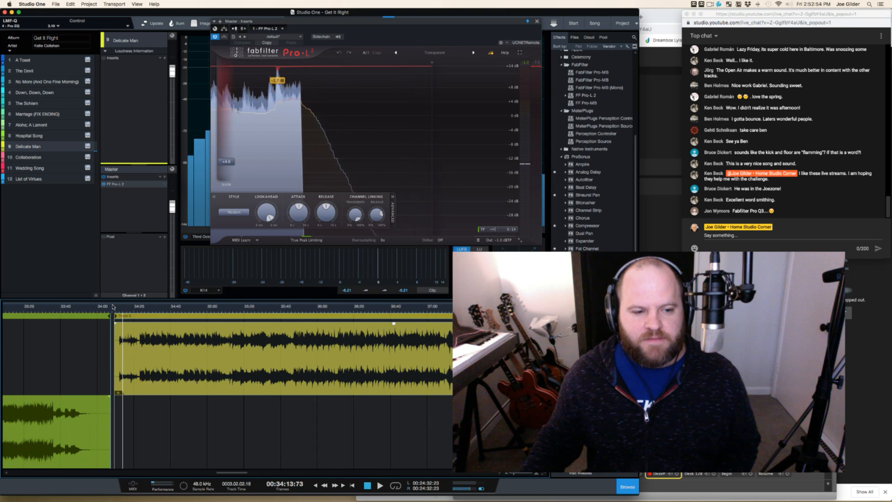
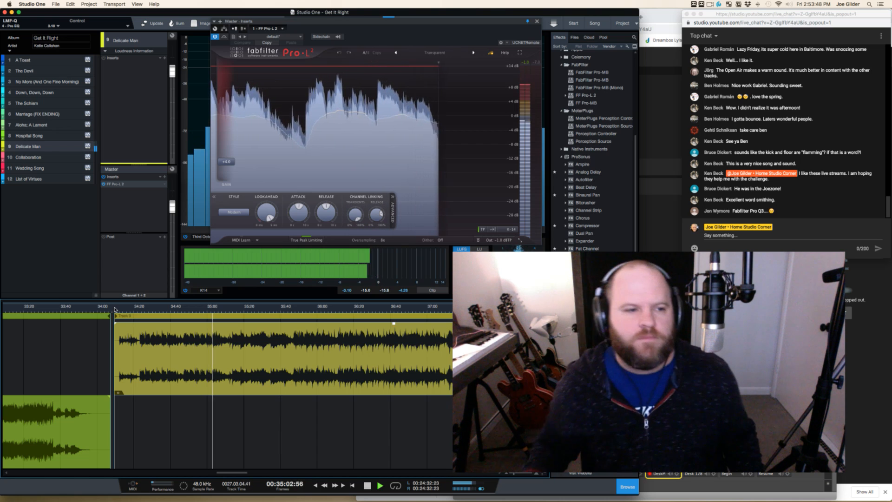
# Copy the first Pro EQ from Hospital Song onto Delicate Man's inserts and select Delicate Man
pyautogui.click(50, 135)
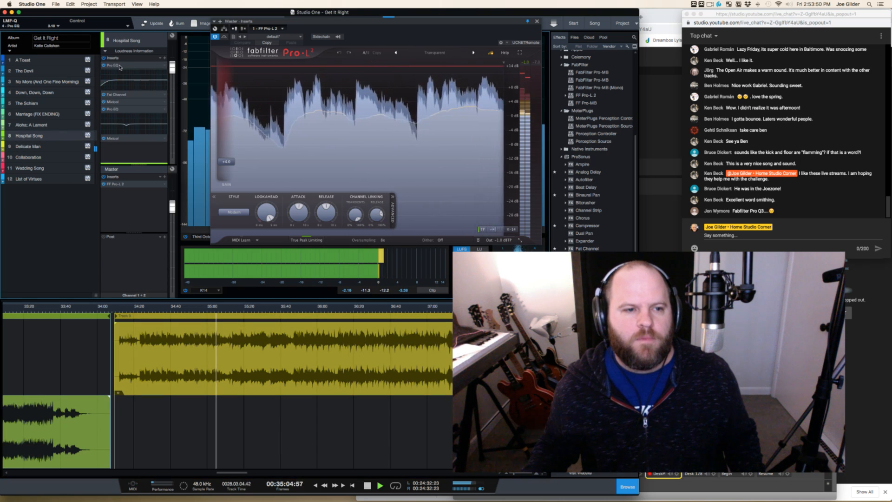
pyautogui.moveTo(120, 67); pyautogui.dragTo(60, 147)
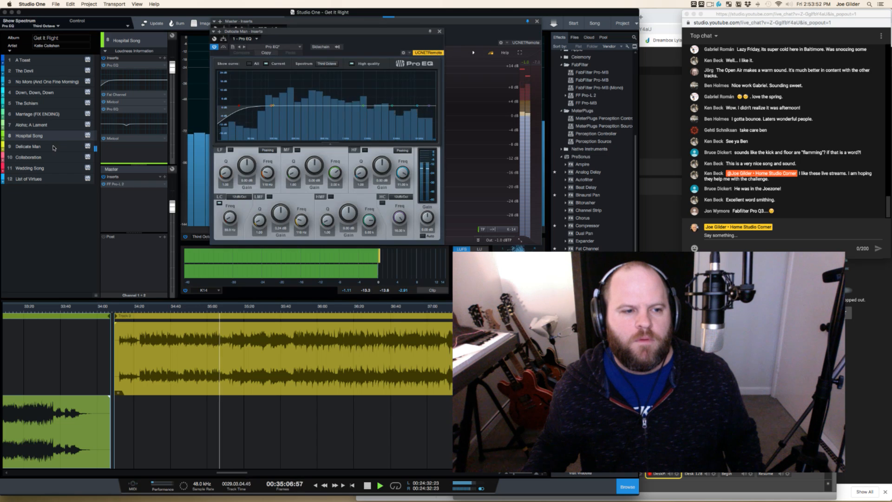
pyautogui.click(54, 147)
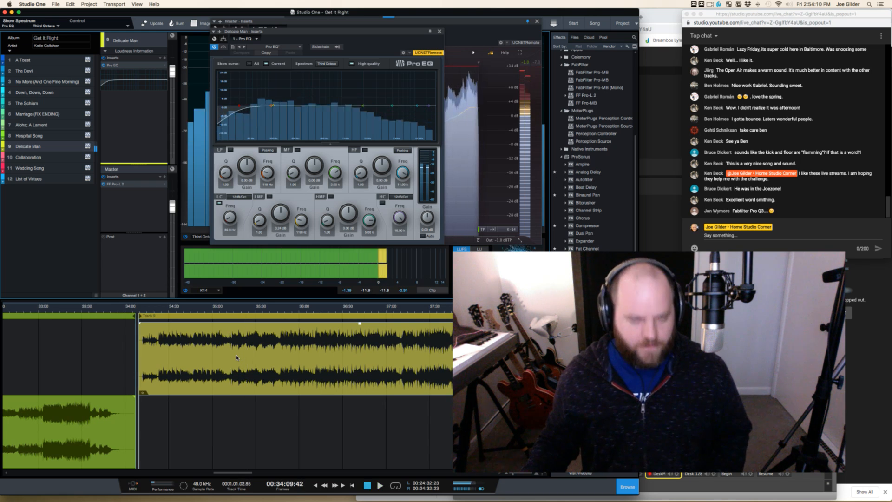
pyautogui.press('space')
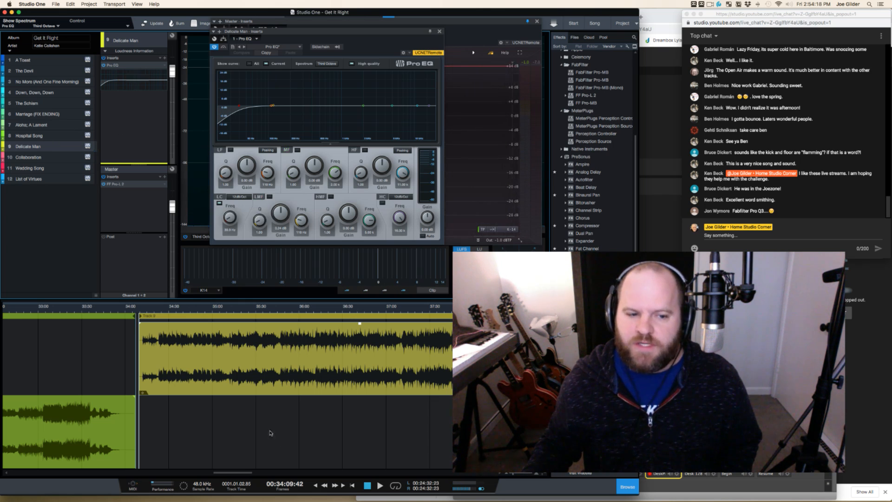
# Play Delicate Man from about 34:27 and sweep a boosted LMF band in the Pro EQ, ending at 158 Hz and -0.47 dB
pyautogui.click(166, 308)
pyautogui.press('space')
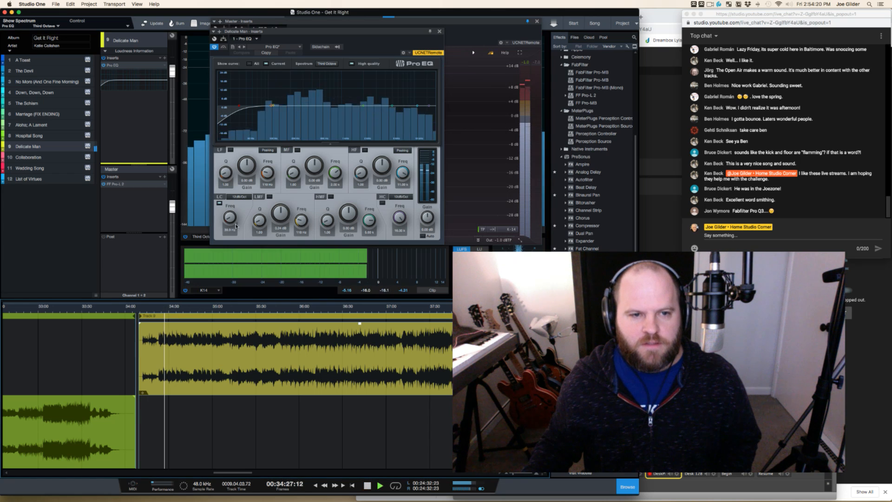
pyautogui.moveTo(273, 106)
pyautogui.mouseDown()
pyautogui.moveTo(275, 91)
pyautogui.moveTo(284, 101)
pyautogui.mouseUp()
pyautogui.scroll(3, 271, 99)
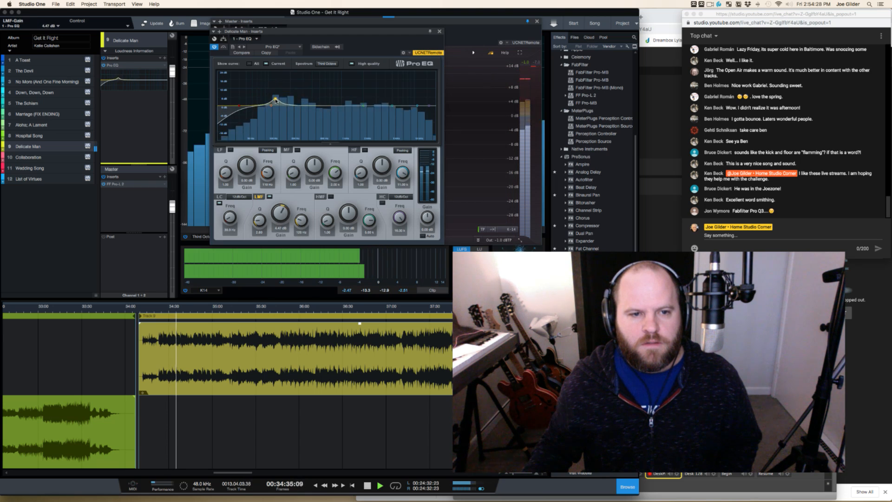
pyautogui.moveTo(281, 109); pyautogui.dragTo(283, 106)
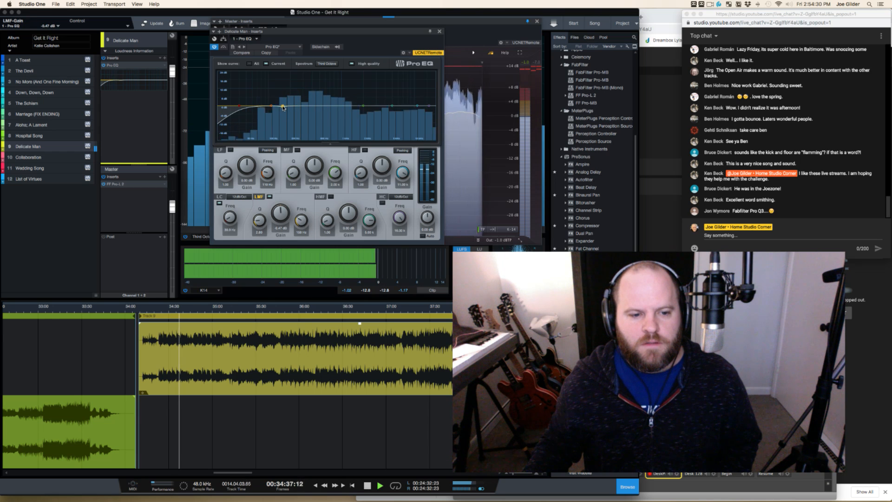
# Replay Delicate Man from about 34:38 and switch off the Pro EQ's LMF band
pyautogui.scroll(2, 204, 339)
pyautogui.hscroll(2, 204, 339)
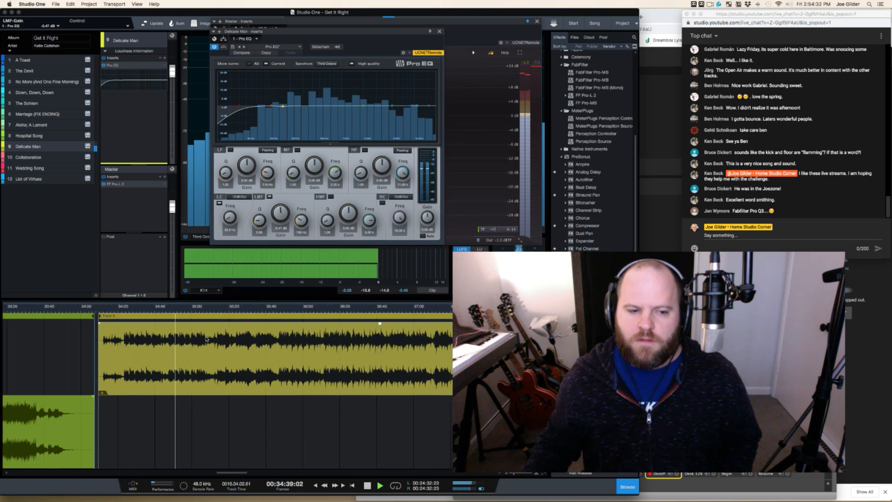
pyautogui.click(149, 310)
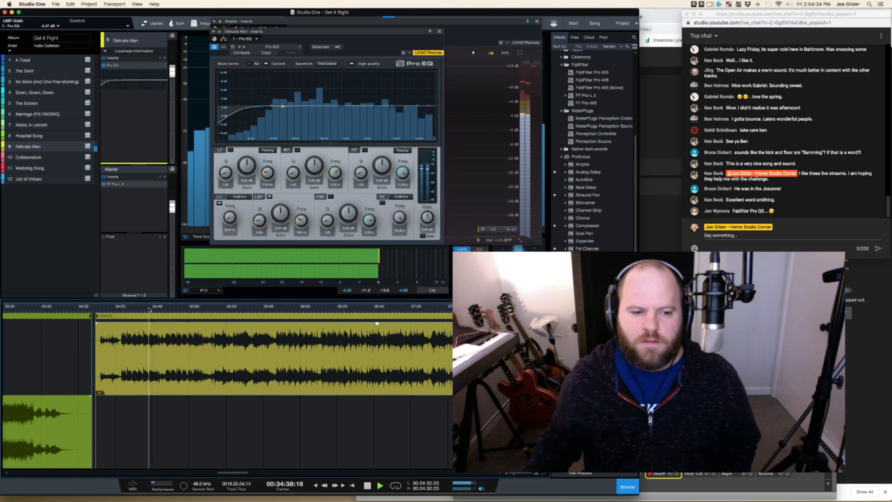
pyautogui.scroll(3, 150, 342)
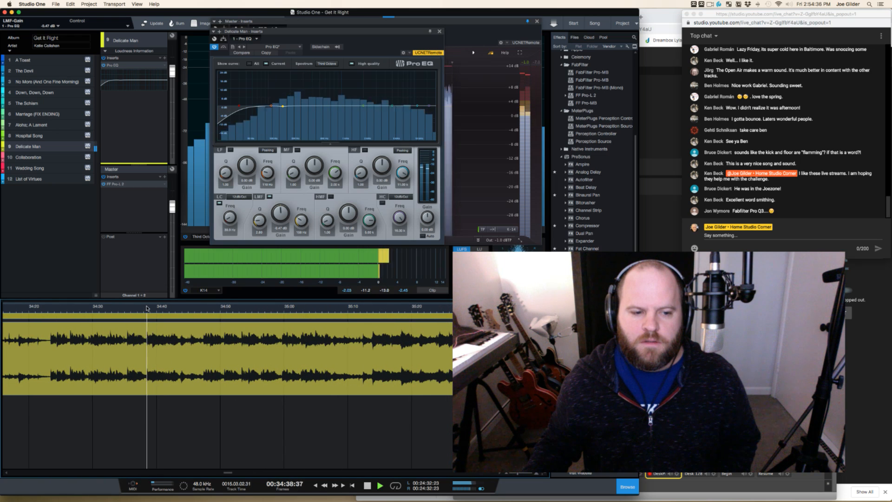
pyautogui.doubleClick(283, 108)
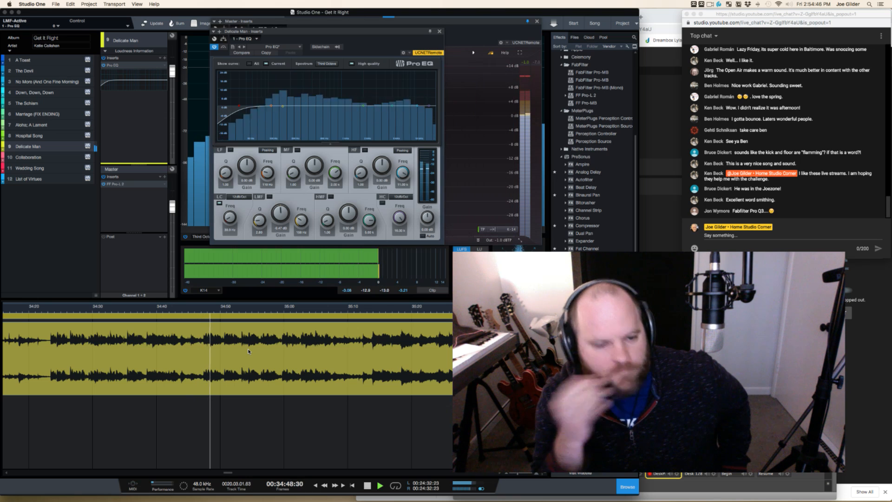
# Audition Delicate Man from about 34:47 and move the Pro EQ window aside to examine its curve
pyautogui.press('space')
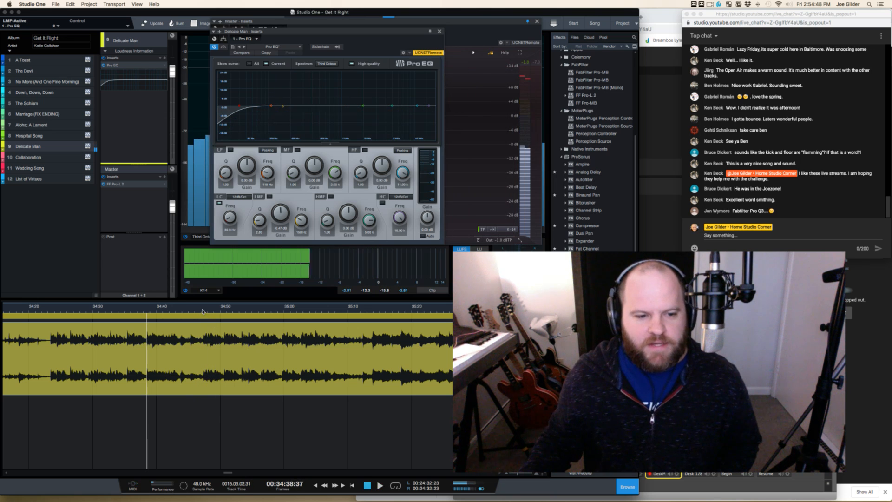
pyautogui.click(202, 311)
pyautogui.press('e')
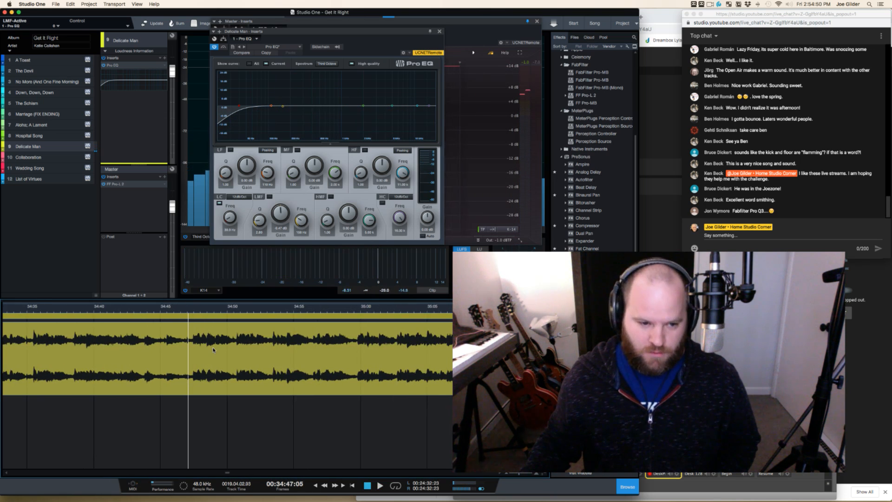
pyautogui.press('space')
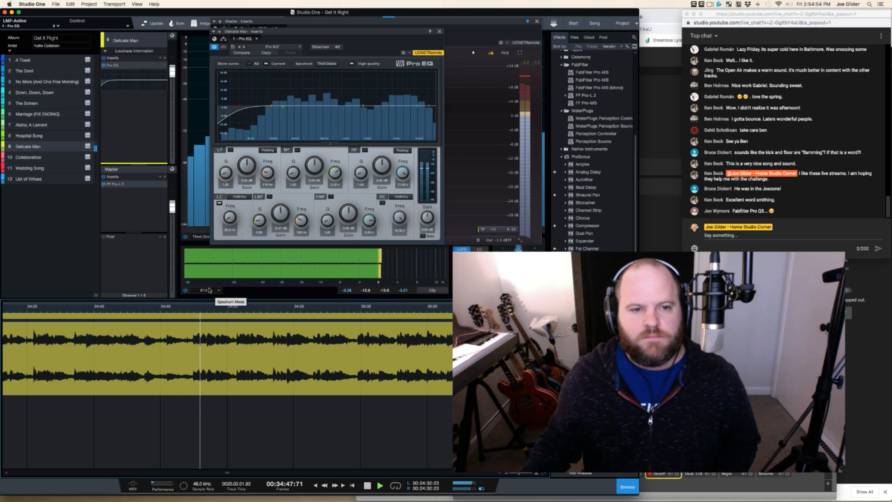
pyautogui.press('space')
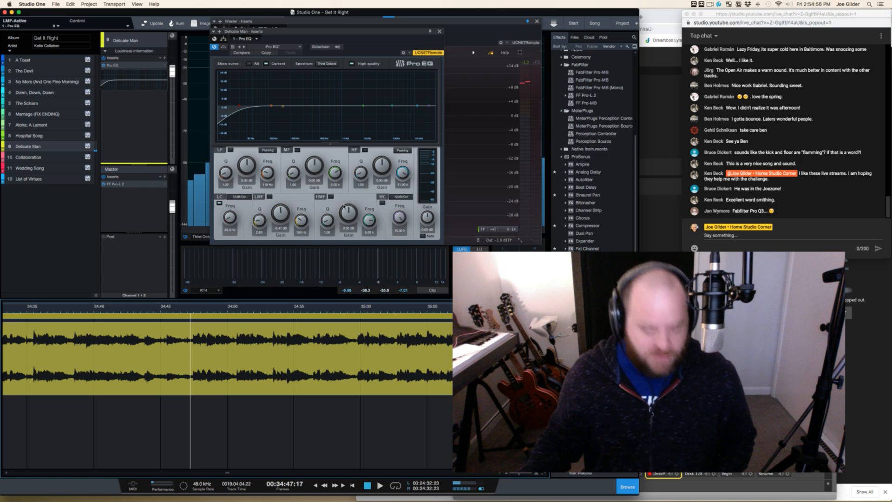
pyautogui.moveTo(346, 34); pyautogui.dragTo(229, 47)
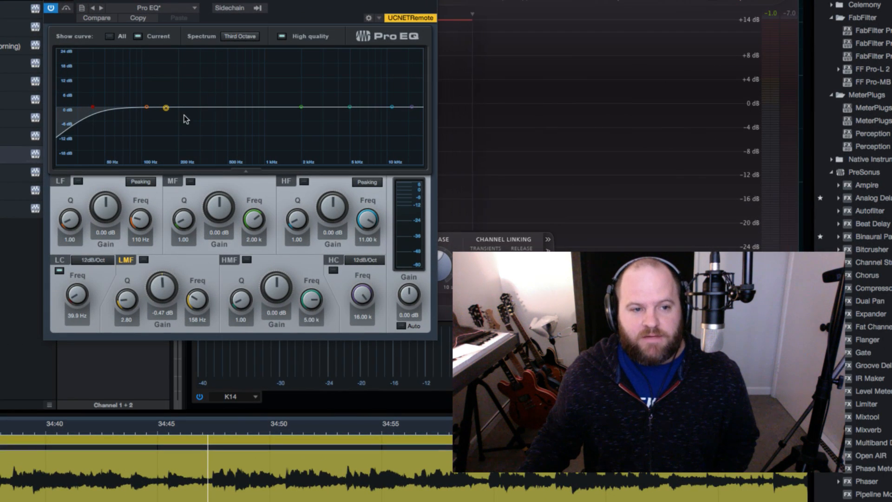
pyautogui.press('space')
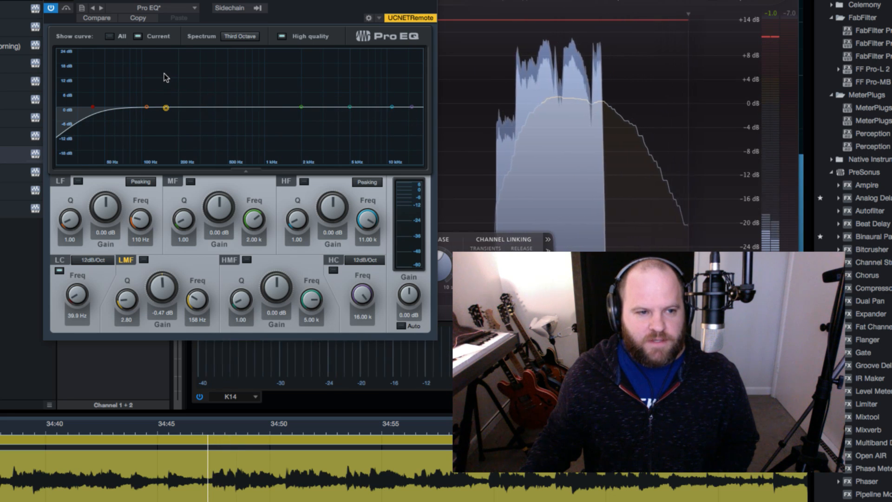
pyautogui.press('space')
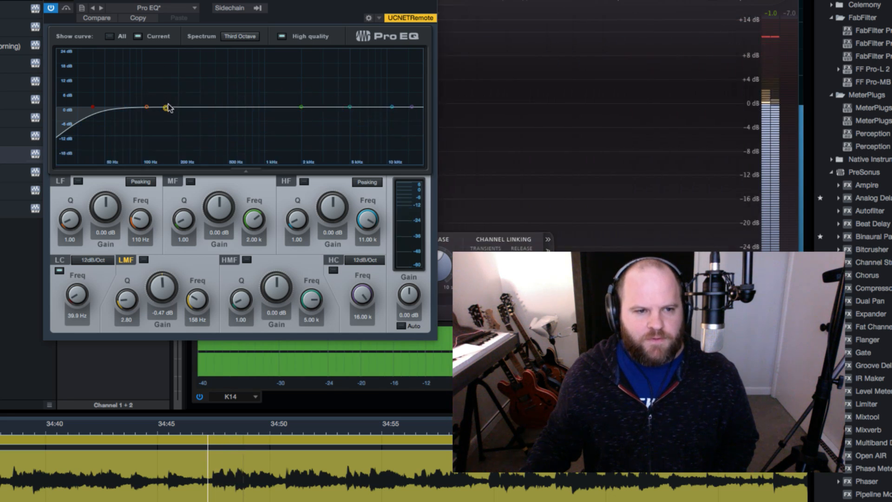
# Try a narrow LMF boost of about 18 dB at 156 Hz with a Q of 6.70 while playing Delicate Man
pyautogui.moveTo(166, 108); pyautogui.dragTo(170, 91)
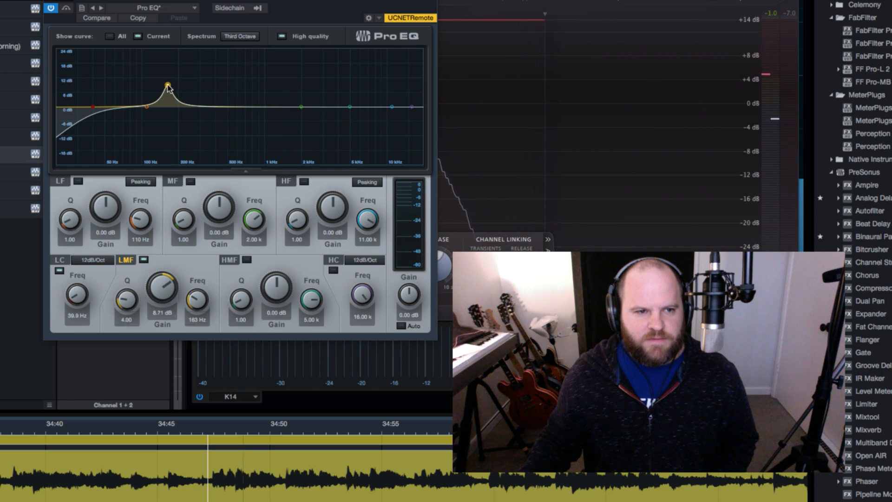
pyautogui.press('space')
pyautogui.moveTo(168, 85); pyautogui.dragTo(166, 62)
pyautogui.press('space')
pyautogui.scroll(-5, 165, 62)
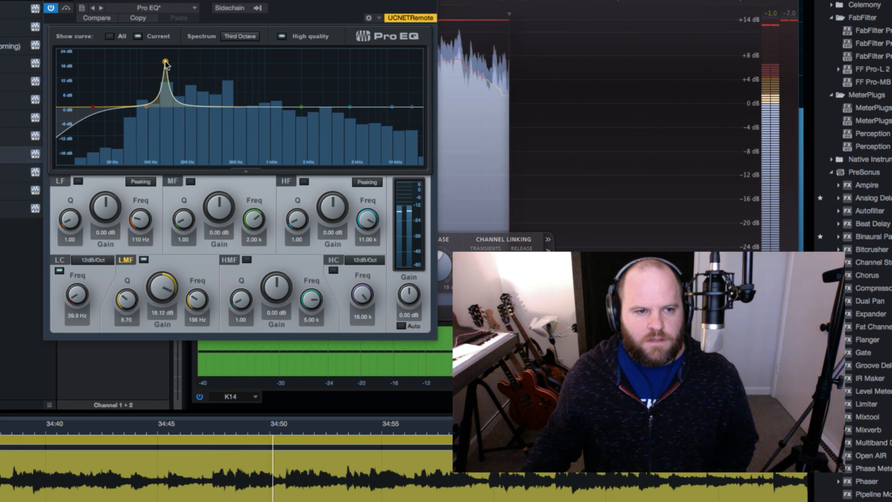
pyautogui.doubleClick(165, 61)
pyautogui.press('space')
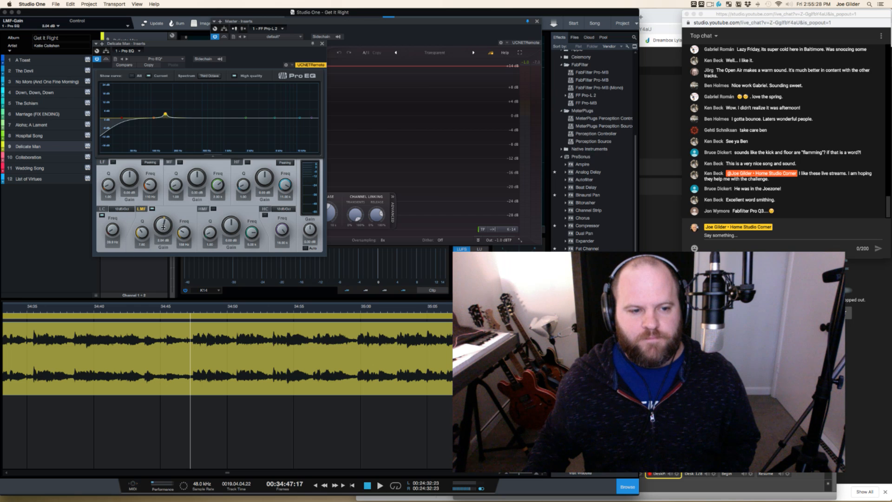
# Try cutting the LMF band with a narrow Q of about 11 during playback, adjusting the depth of the cut
pyautogui.press('space')
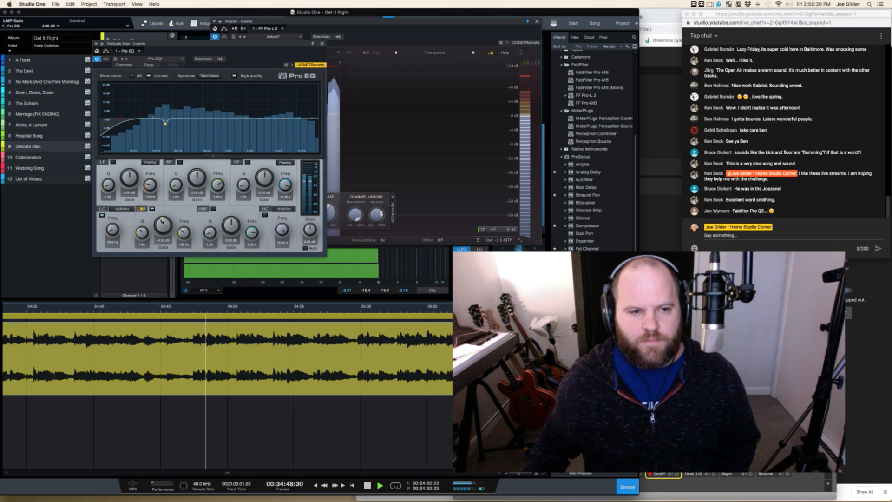
pyautogui.moveTo(162, 220); pyautogui.dragTo(145, 229)
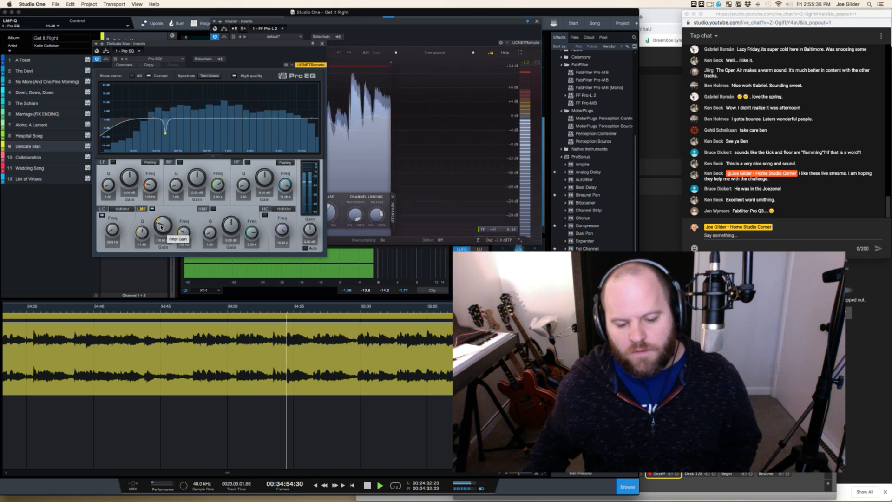
pyautogui.moveTo(161, 227); pyautogui.dragTo(161, 219)
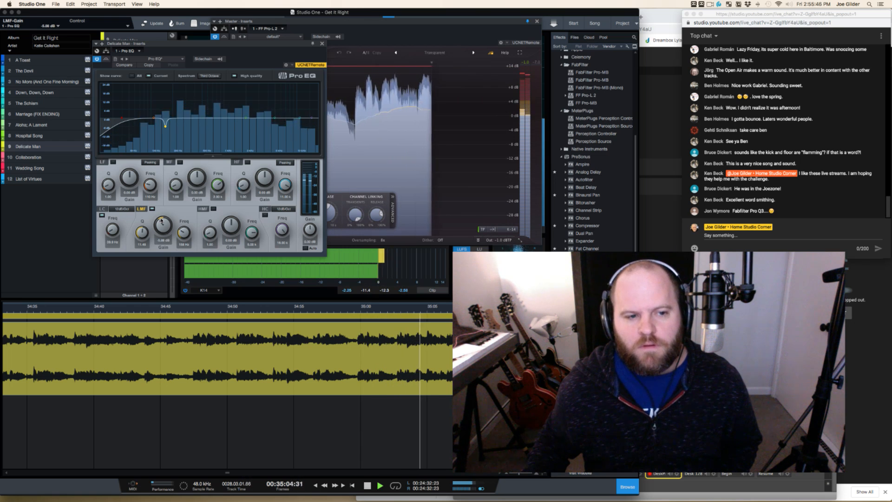
# Stop playback, switch off the Pro EQ's LMF band and close the Pro EQ window
pyautogui.press('space')
pyautogui.click(153, 210)
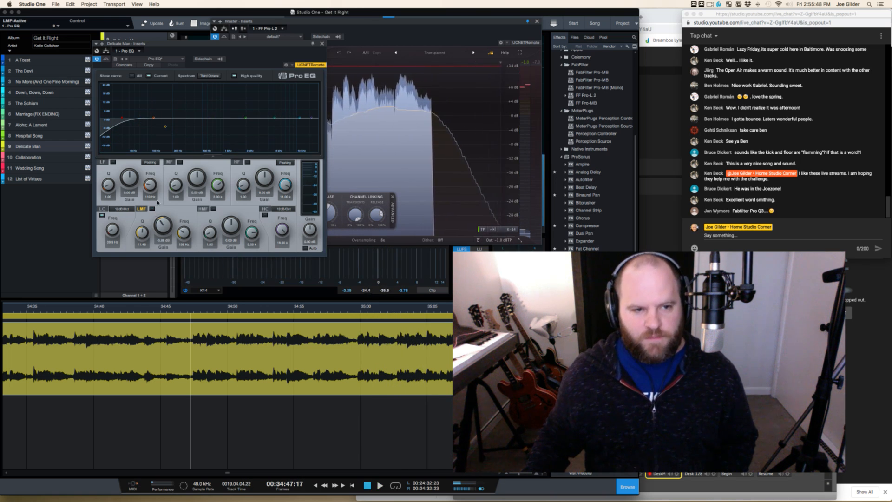
pyautogui.click(322, 45)
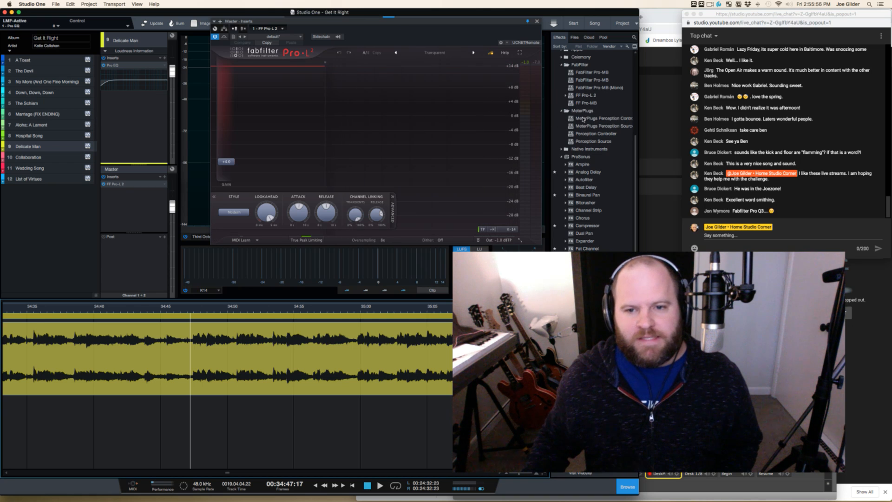
# Add the Multiband Dynamics effect to Delicate Man's inserts after the Pro EQ
pyautogui.scroll(1, 610, 144)
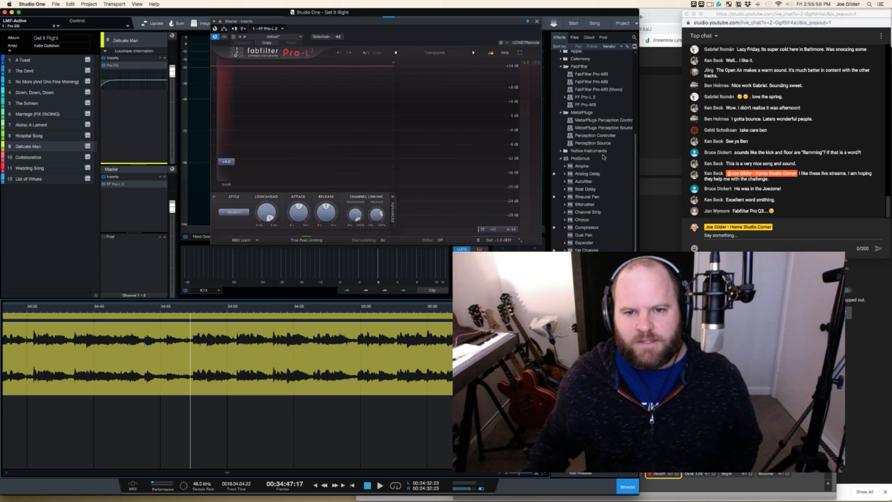
pyautogui.scroll(-1, 603, 187)
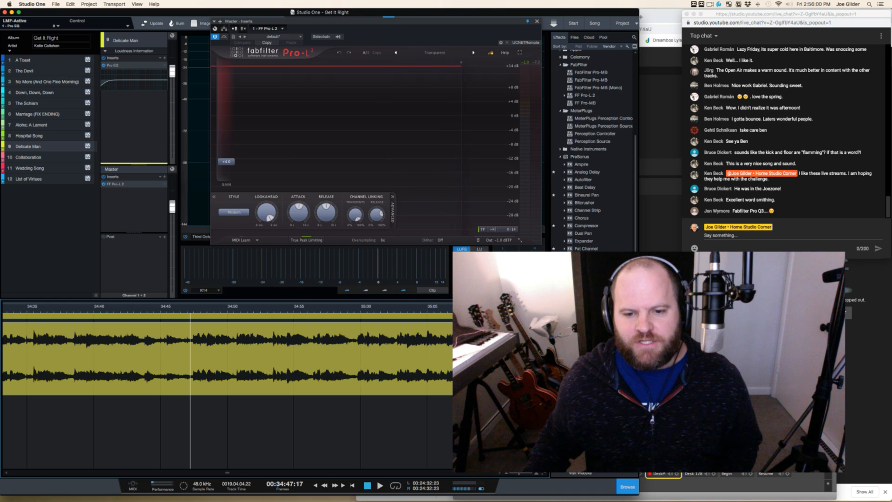
pyautogui.moveTo(591, 318); pyautogui.dragTo(124, 104)
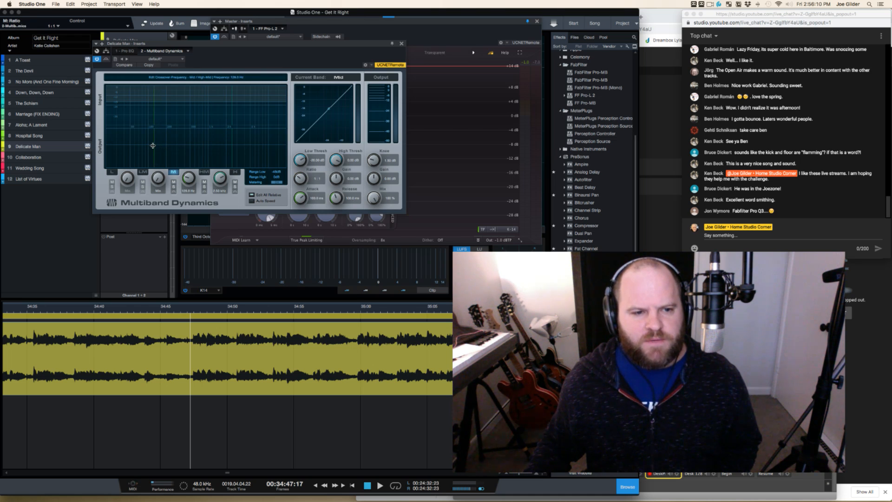
# Narrow the High Mid band of Delicate Man's Multiband Dynamics to the low-mid range and check it soloed during playback
pyautogui.moveTo(232, 144); pyautogui.dragTo(171, 143)
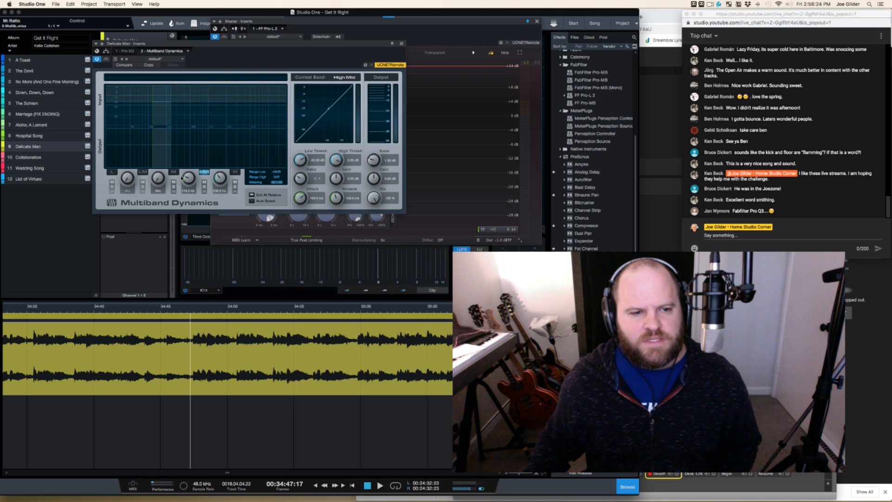
pyautogui.press('space')
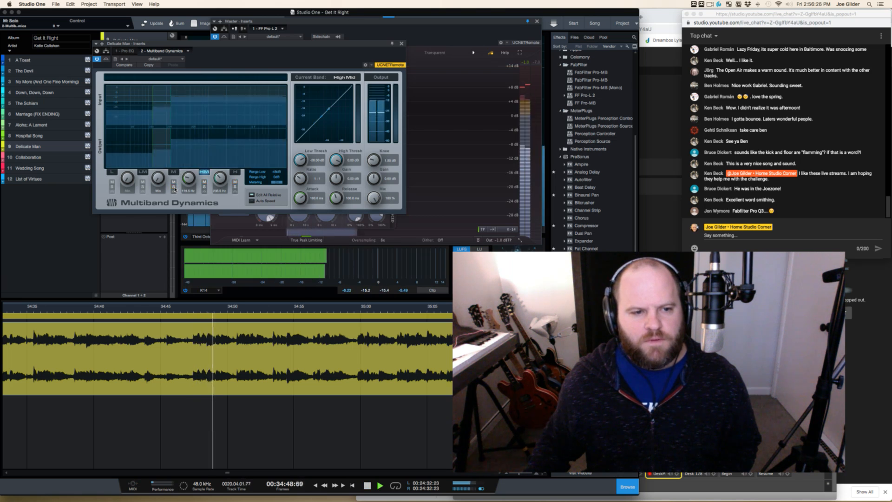
pyautogui.click(205, 188)
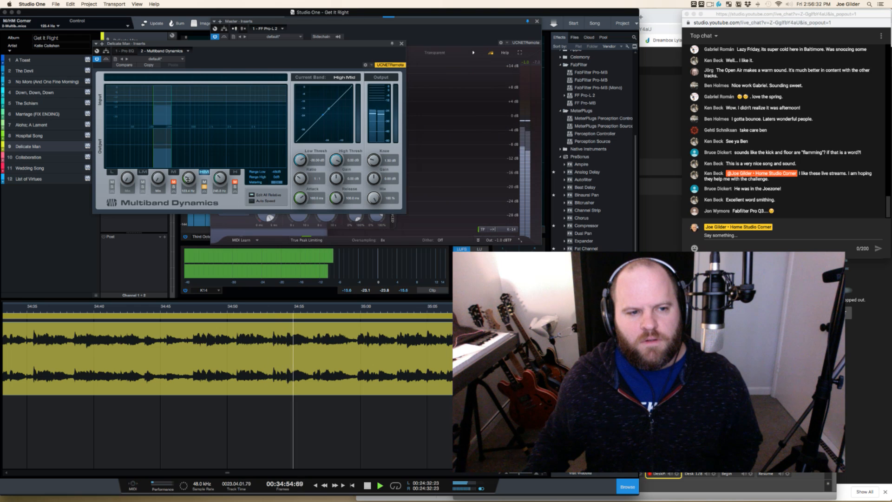
pyautogui.click(204, 187)
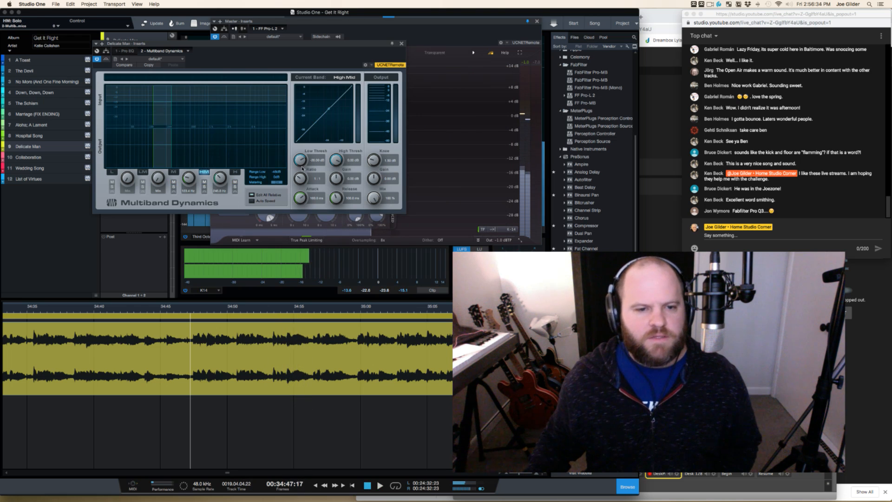
# Raise the High Mid band's ratio and lower its low threshold while playing Delicate Man so the band compresses
pyautogui.press('space')
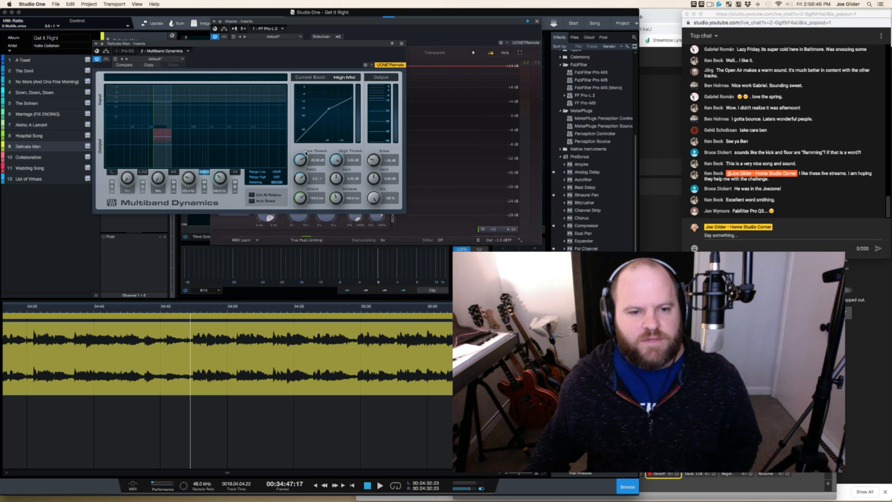
pyautogui.scroll(-3, 300, 164)
pyautogui.press('space')
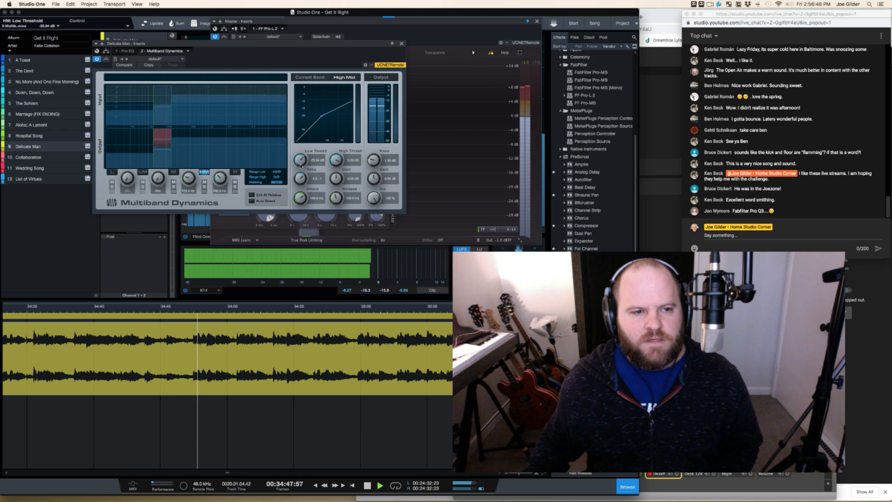
pyautogui.scroll(-3, 300, 164)
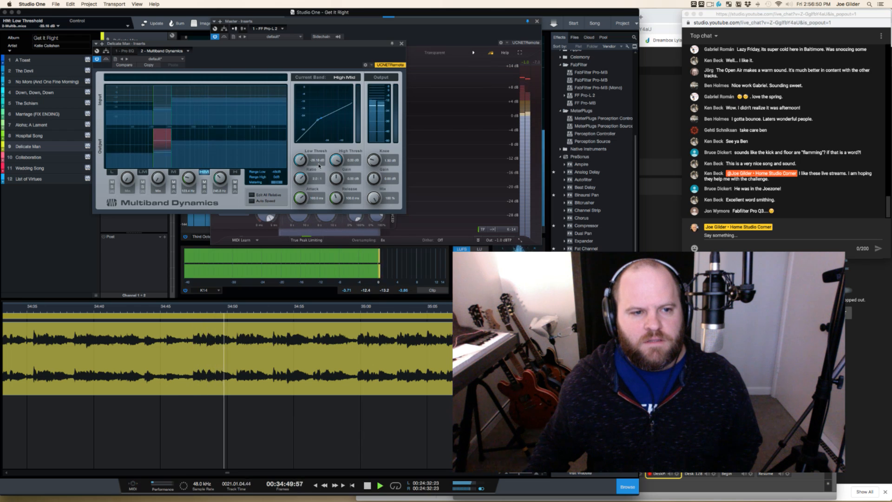
pyautogui.press('space')
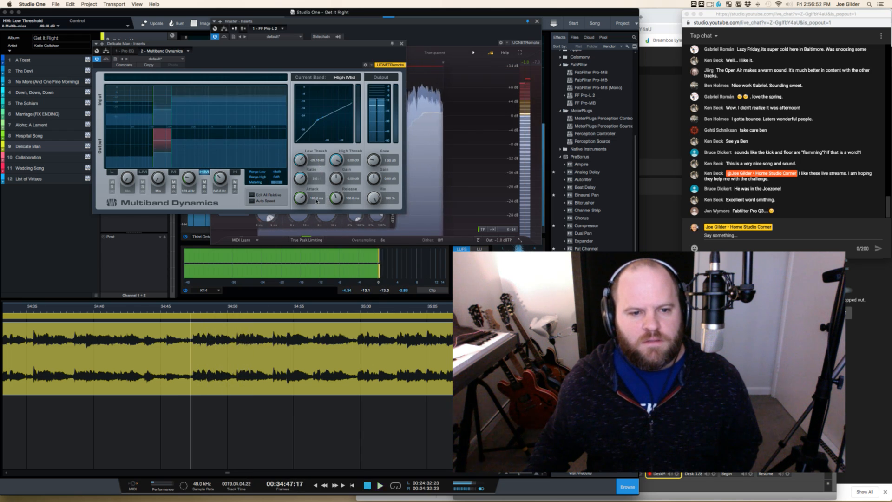
# Set the High Mid band's attack and release to 40 ms each and play the passage
pyautogui.click(317, 199)
pyautogui.write('40')
pyautogui.press('Tab')
pyautogui.write('40')
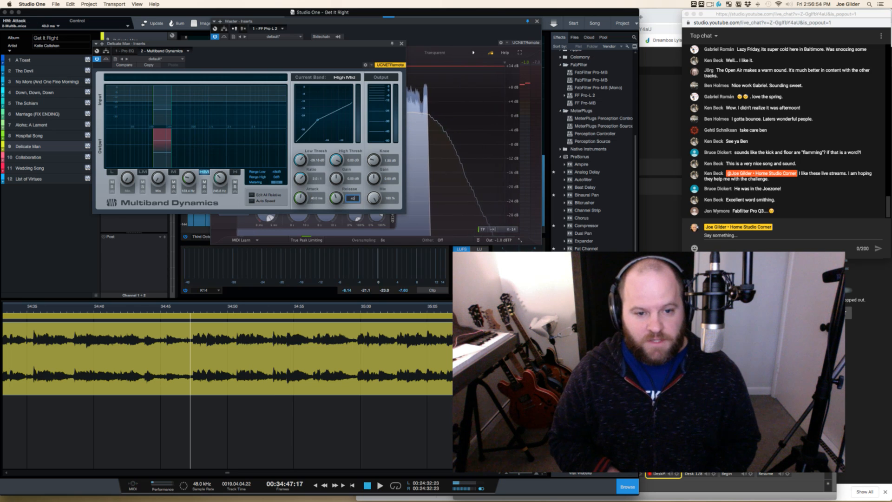
pyautogui.press('Return')
pyautogui.press('space')
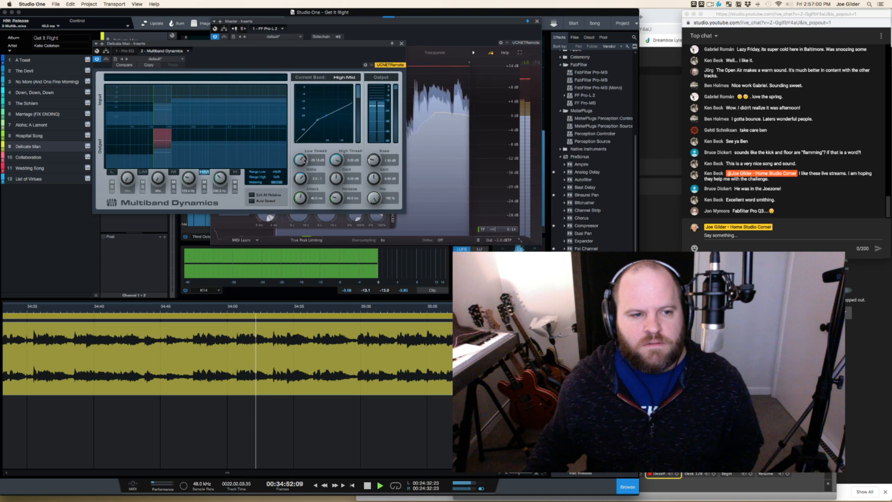
# Increase the High Mid band's ratio further and readjust its low threshold while replaying the passage, then reset the global gain
pyautogui.moveTo(304, 161); pyautogui.dragTo(304, 158)
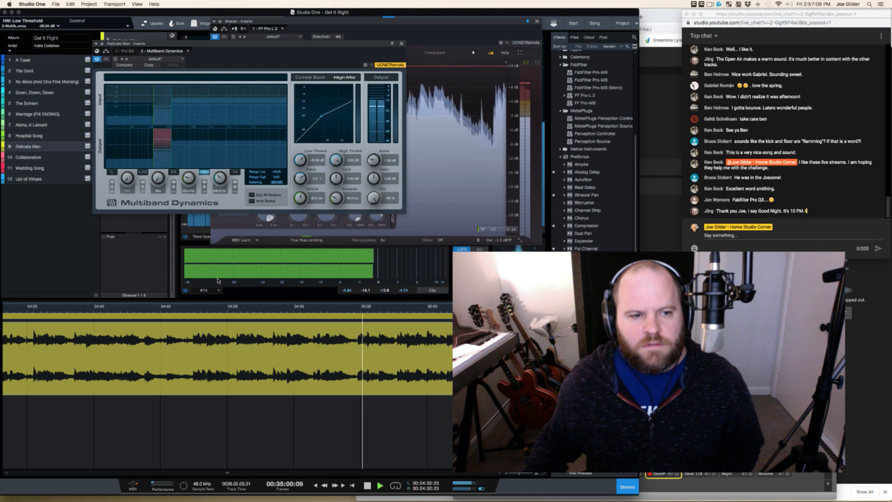
pyautogui.click(189, 309)
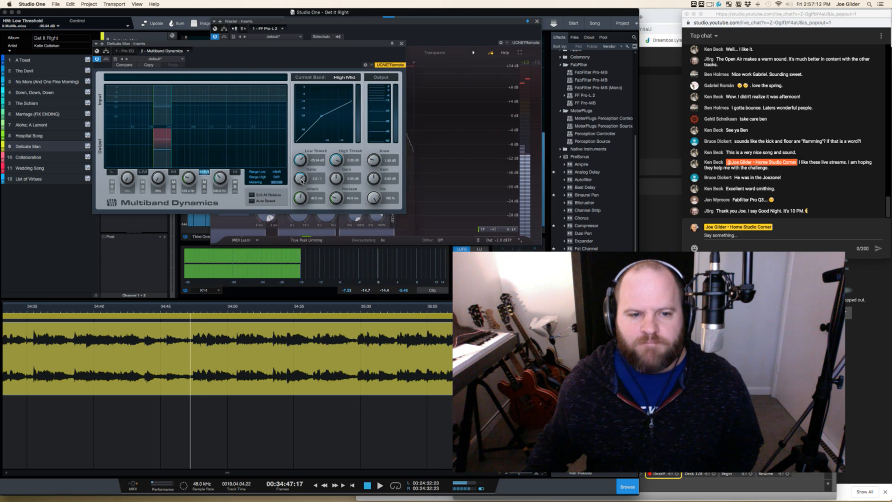
pyautogui.moveTo(300, 179); pyautogui.dragTo(303, 162)
pyautogui.press('space')
pyautogui.press('space')
pyautogui.press('space')
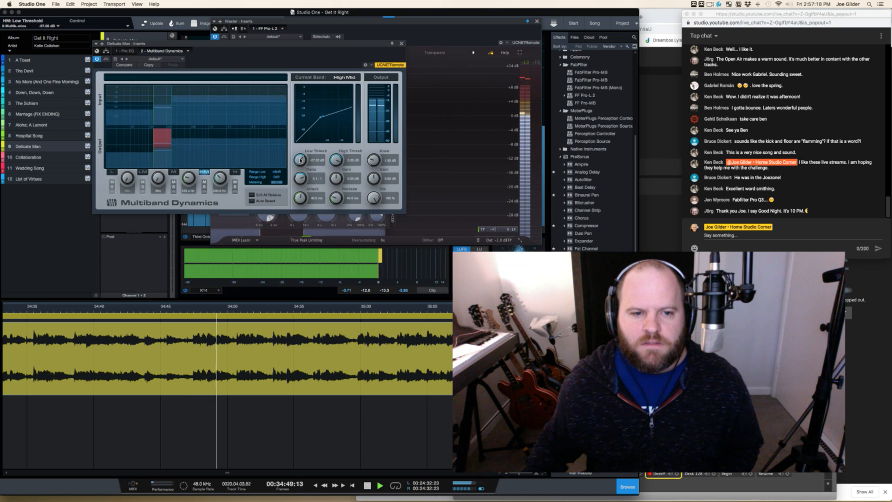
pyautogui.moveTo(299, 159); pyautogui.dragTo(300, 161)
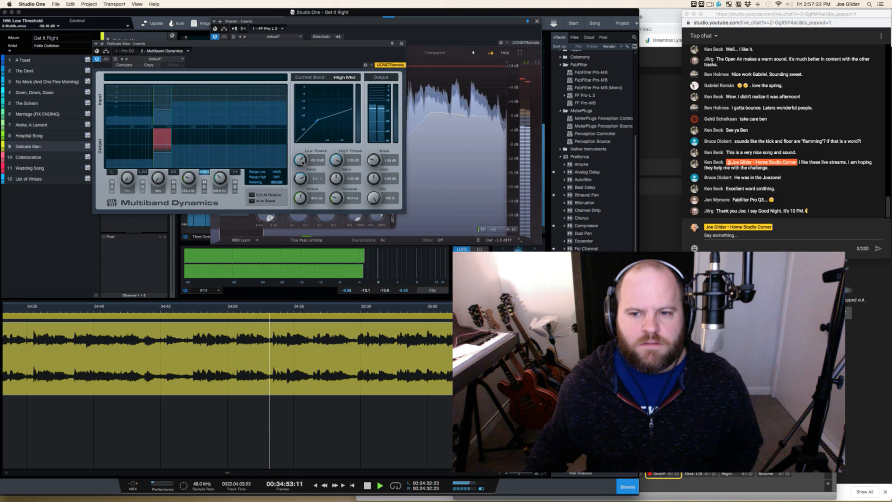
pyautogui.keyDown('super'); pyautogui.click(373, 181); pyautogui.keyUp('super')
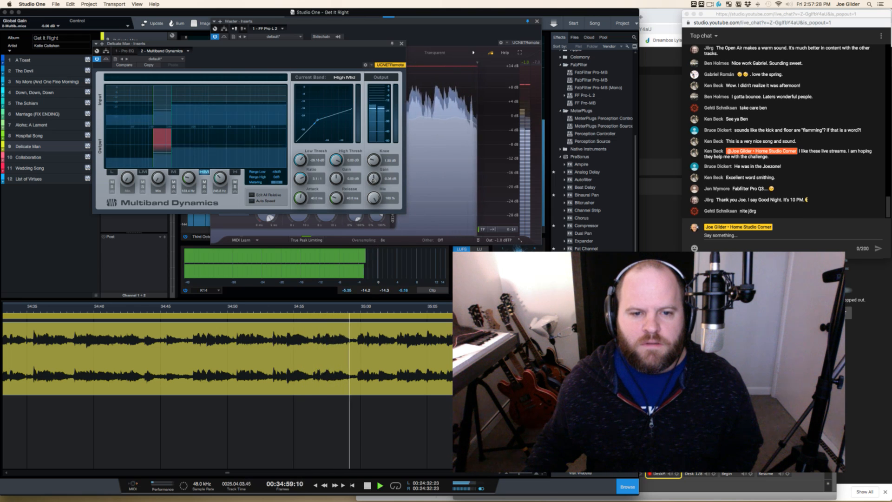
# Re-enable the Pro EQ's LMF band as a slight narrow cut near 156 Hz, checking it by ear and saving the project
pyautogui.click(123, 51)
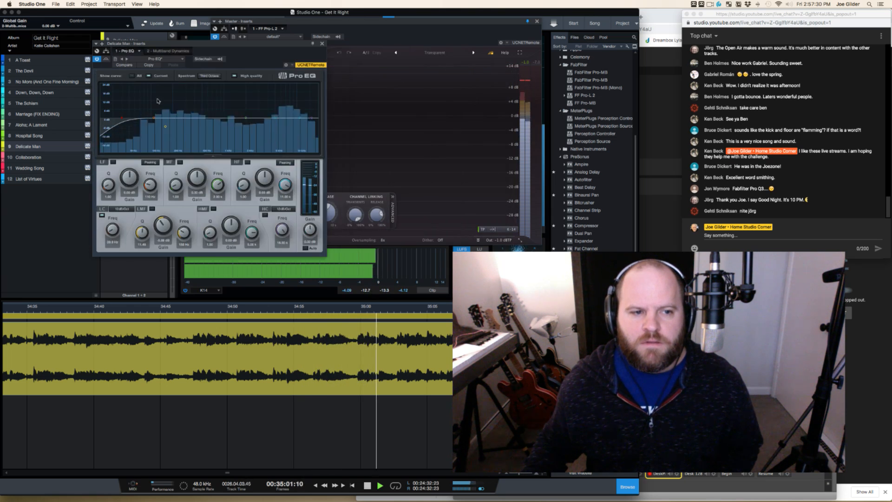
pyautogui.press('space')
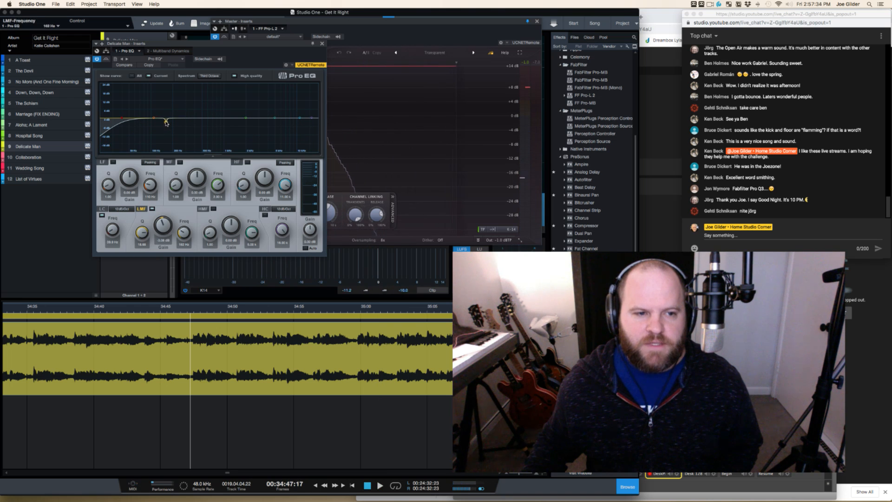
pyautogui.press('space')
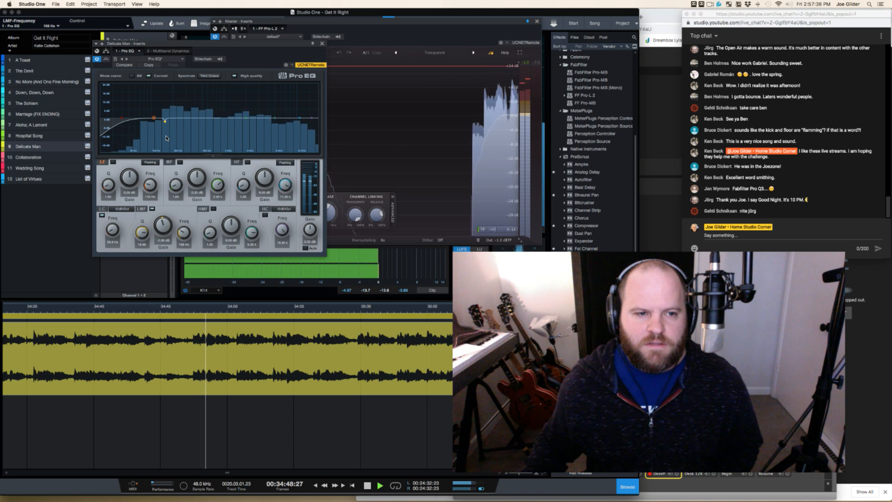
pyautogui.press('space')
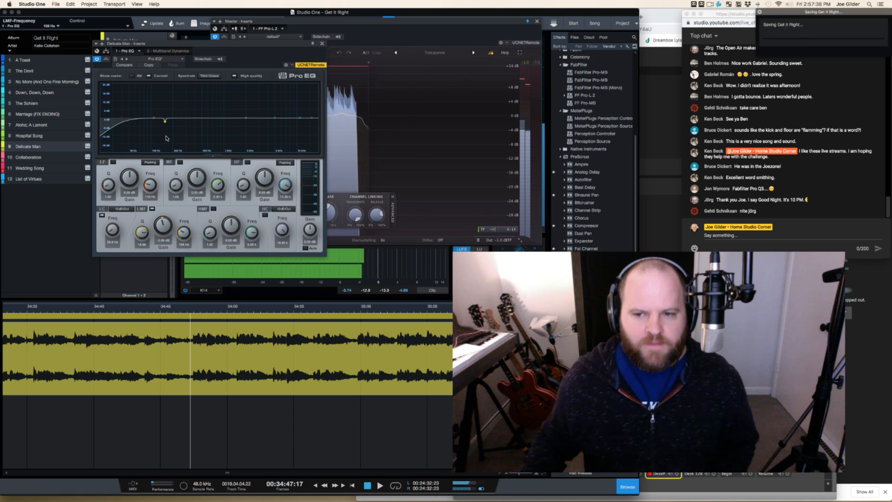
pyautogui.press('w')
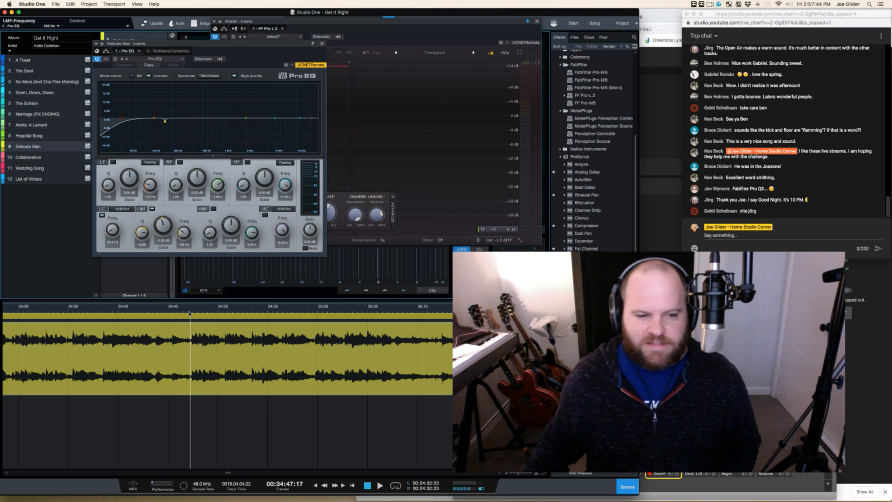
pyautogui.press('space')
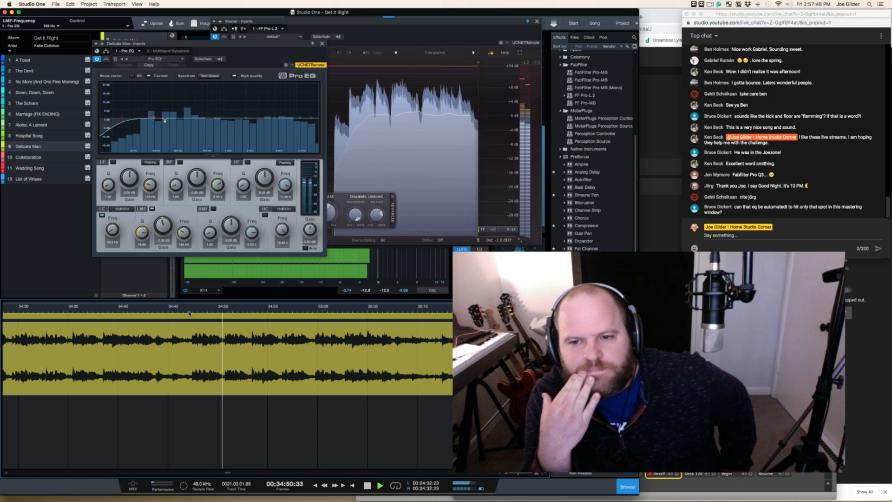
pyautogui.press('space')
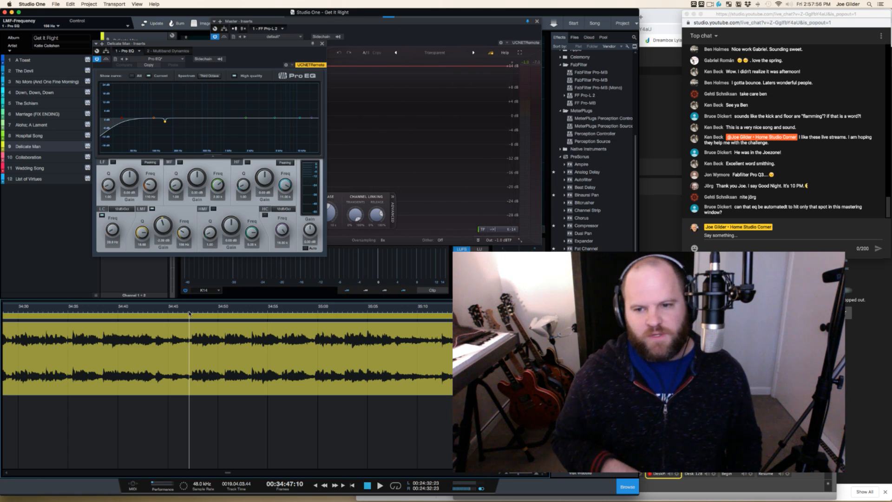
# Play on through Delicate Man, move the Pro EQ window off the inserts and add a second Multiband Dynamics
pyautogui.press('space')
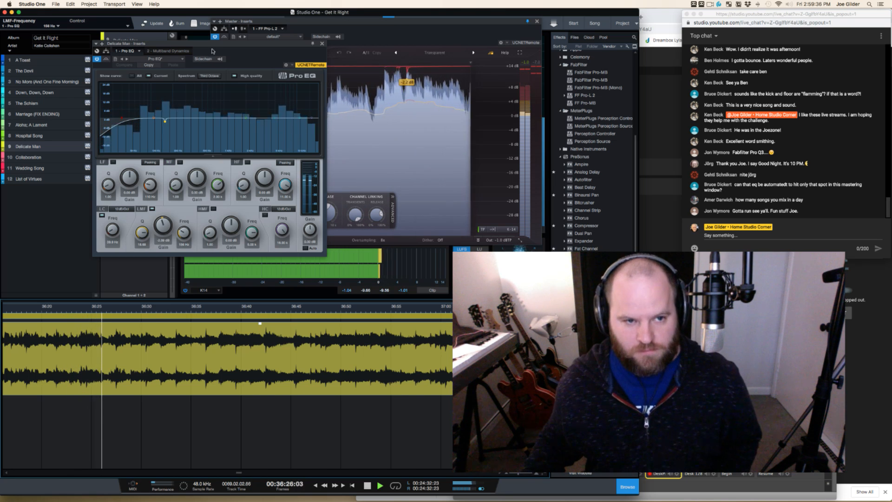
pyautogui.moveTo(212, 51); pyautogui.dragTo(384, 67)
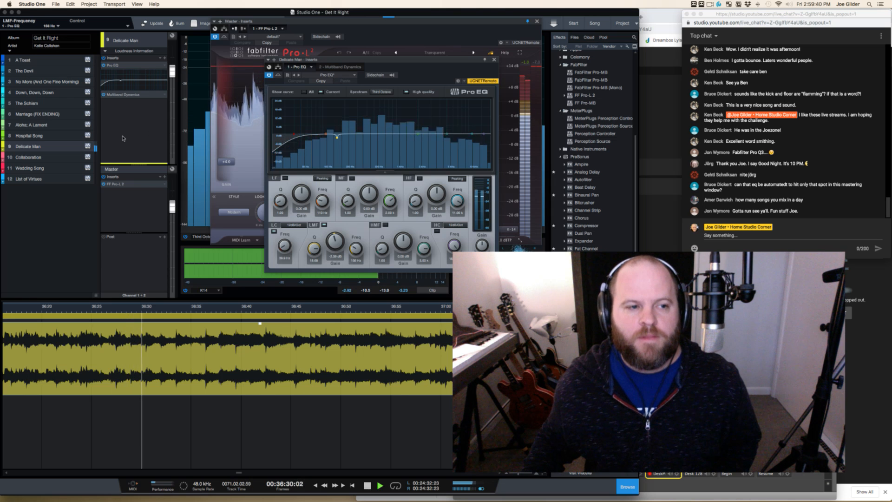
pyautogui.press('space')
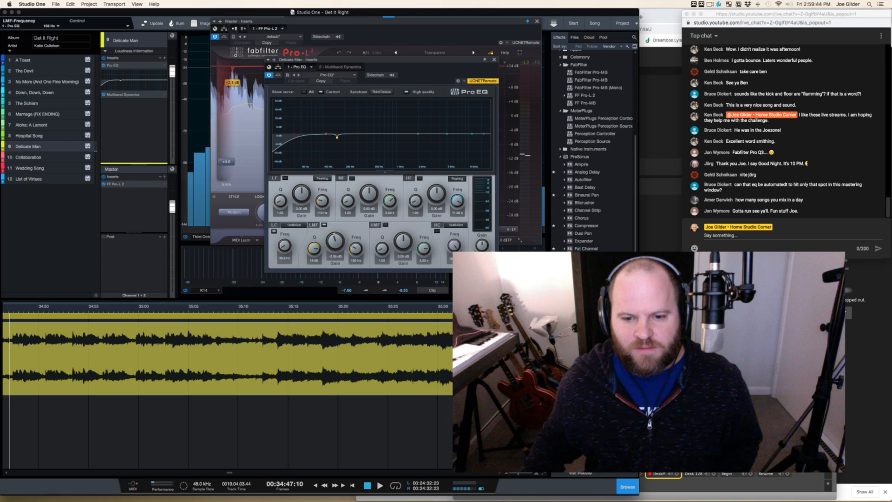
pyautogui.moveTo(587, 310); pyautogui.dragTo(122, 123)
pyautogui.scroll(-4, 196, 345)
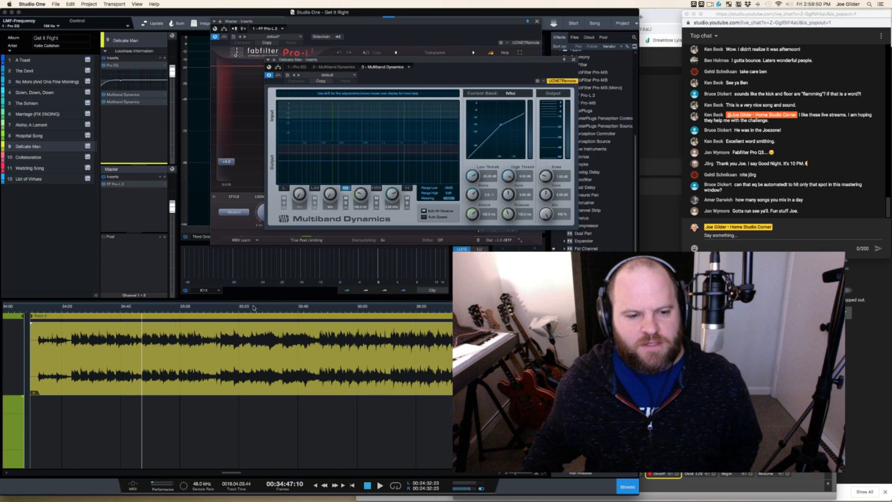
# Select the second Multiband Dynamics' High Mid band and adjust its low threshold while playing from about 35:47
pyautogui.click(236, 308)
pyautogui.press('space')
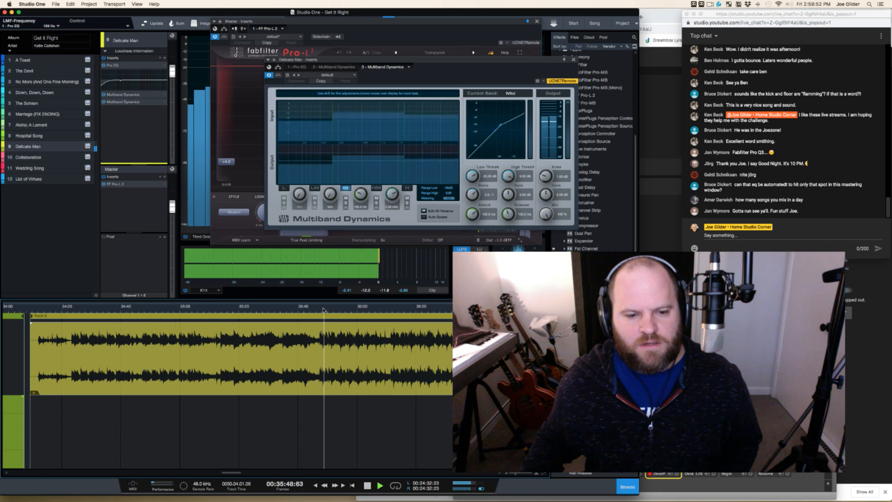
pyautogui.press('space')
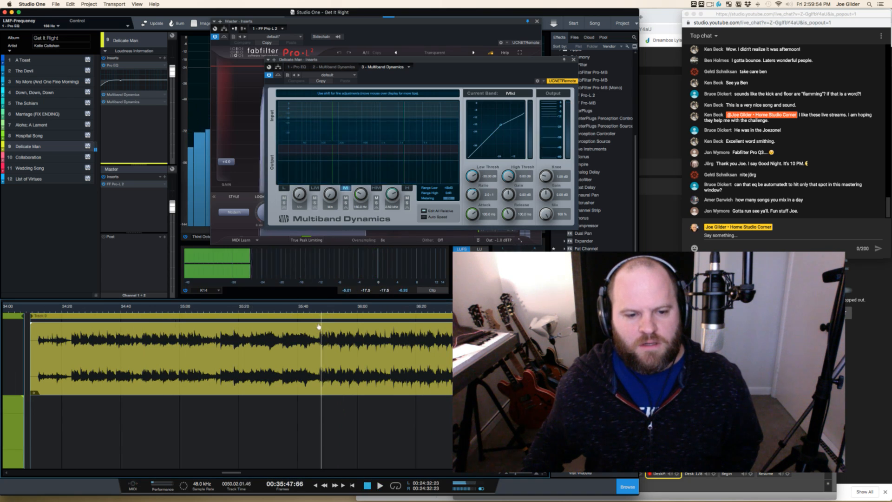
pyautogui.click(408, 173)
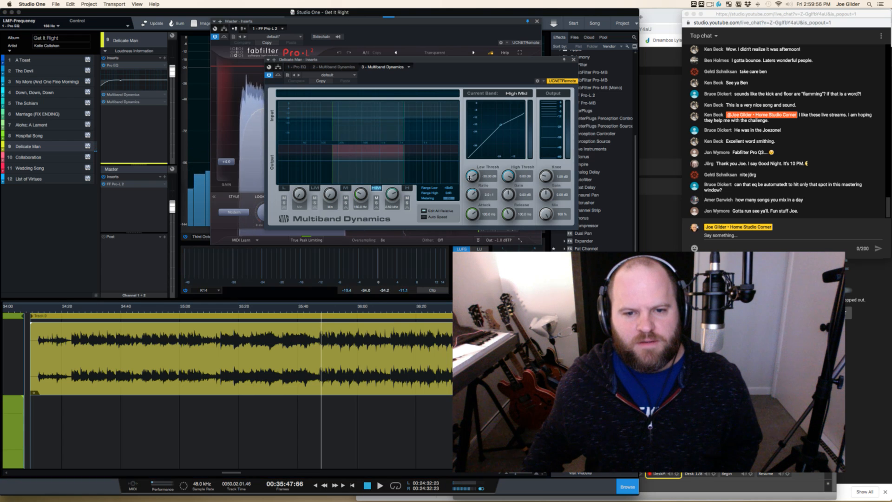
pyautogui.press('space')
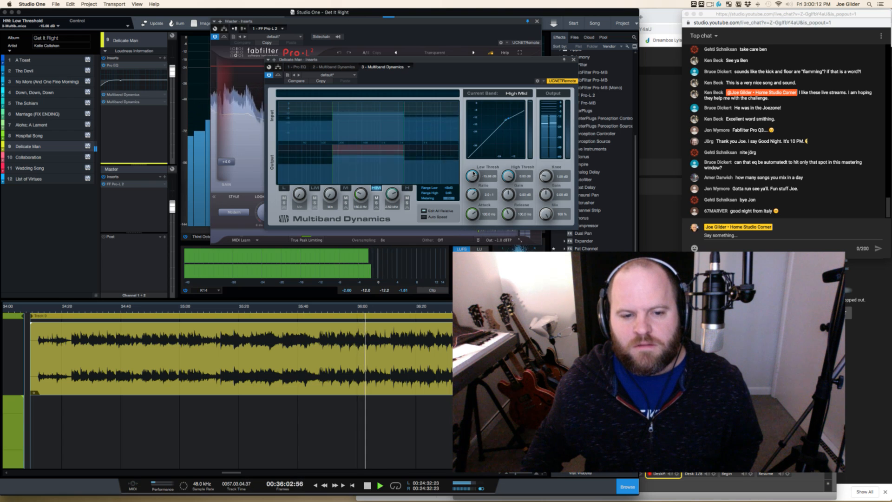
# Compare the second Multiband Dynamics bypassed and active, and raise its global gain by about 1.4 dB
pyautogui.click(268, 75)
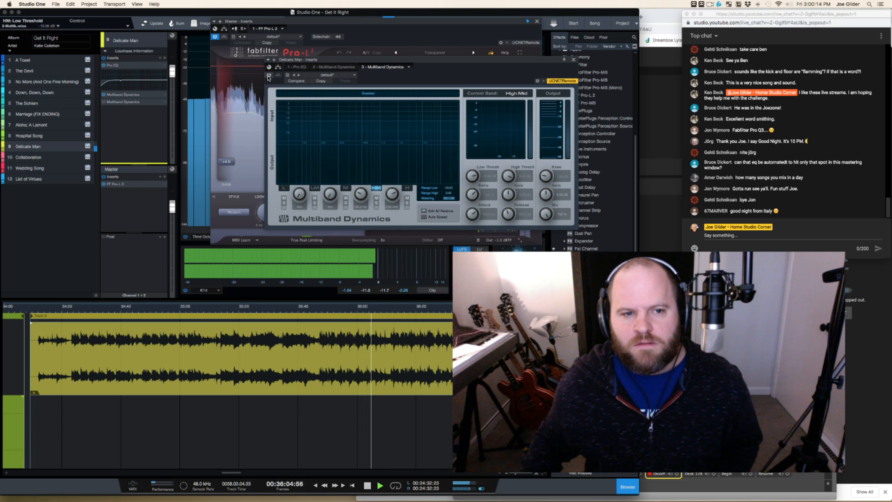
pyautogui.click(269, 75)
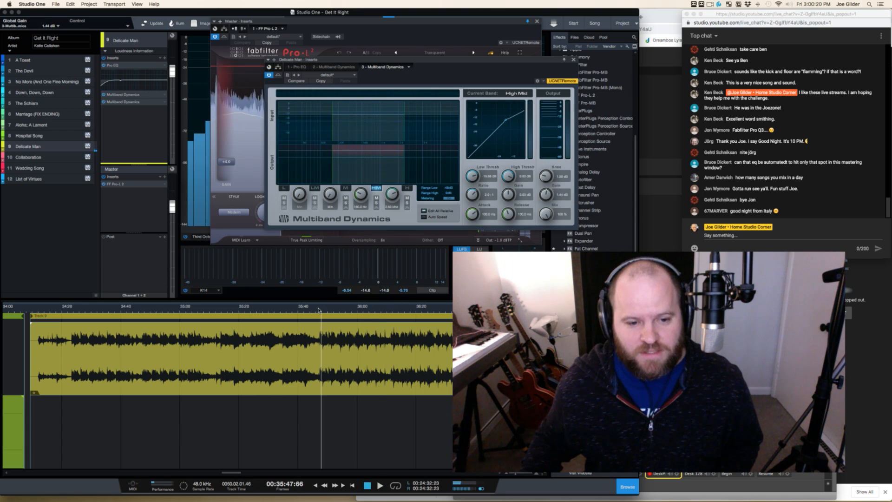
pyautogui.press('space')
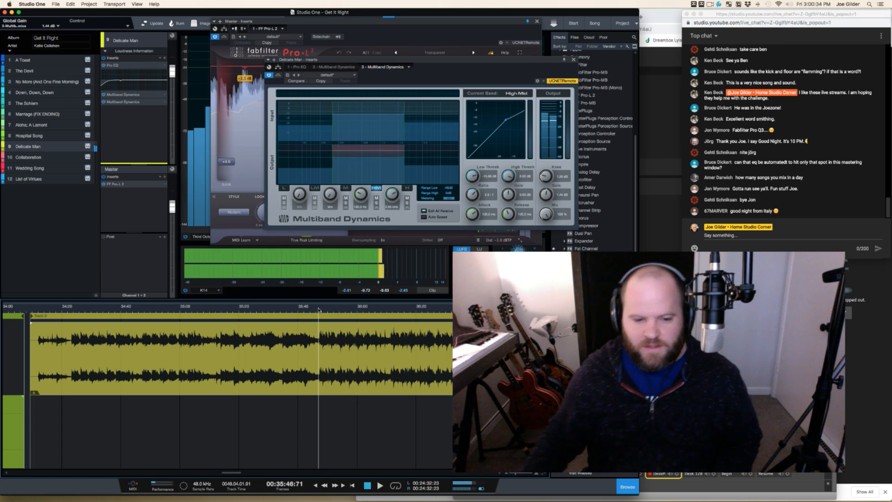
# Fine-tune the High Mid band's low threshold on the second Multiband Dynamics and replay the section from about 35:47
pyautogui.press('space')
pyautogui.moveTo(475, 168); pyautogui.dragTo(469, 181)
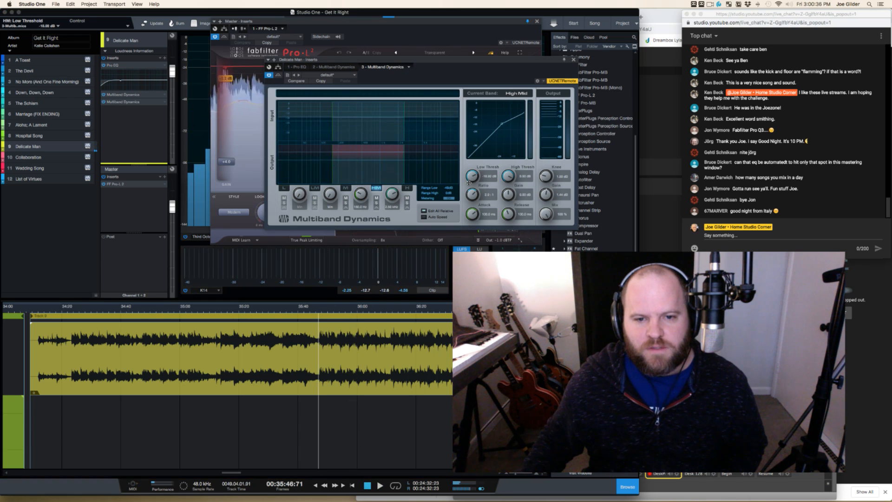
pyautogui.press('space')
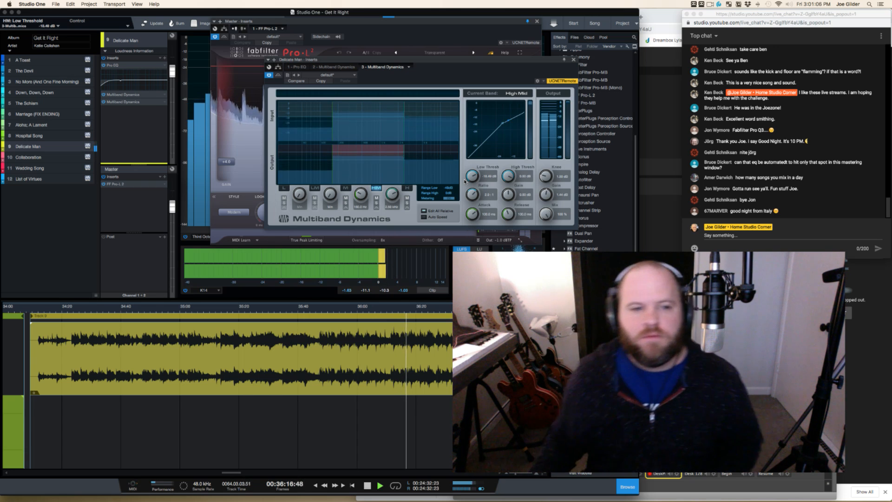
# Bypass the second Multiband Dynamics, stop playback and remove that plug-in from Delicate Man's inserts
pyautogui.click(269, 75)
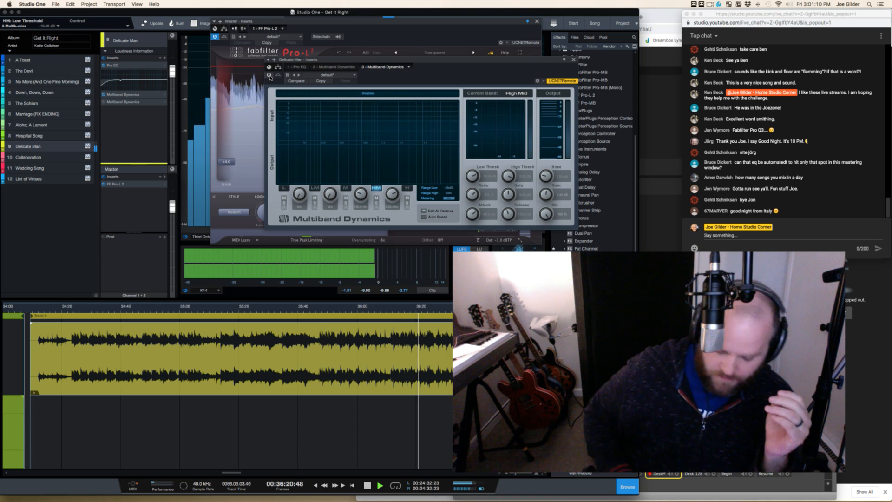
pyautogui.press('space')
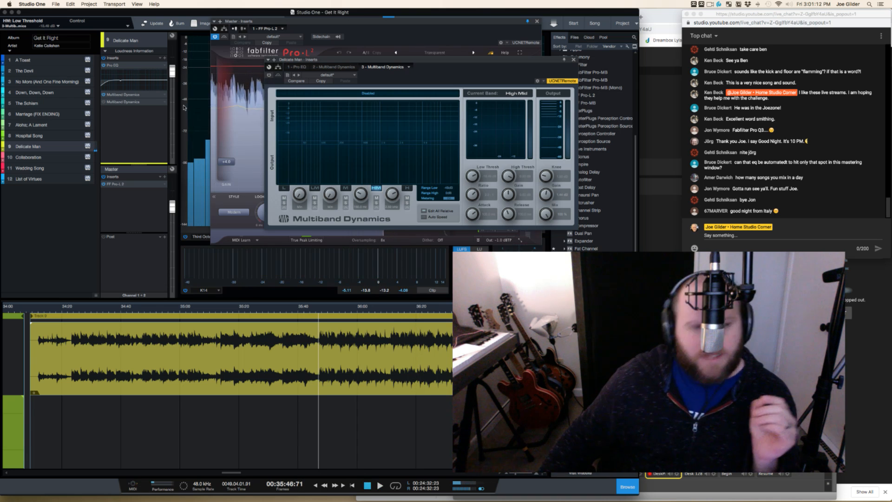
pyautogui.rightClick(164, 102)
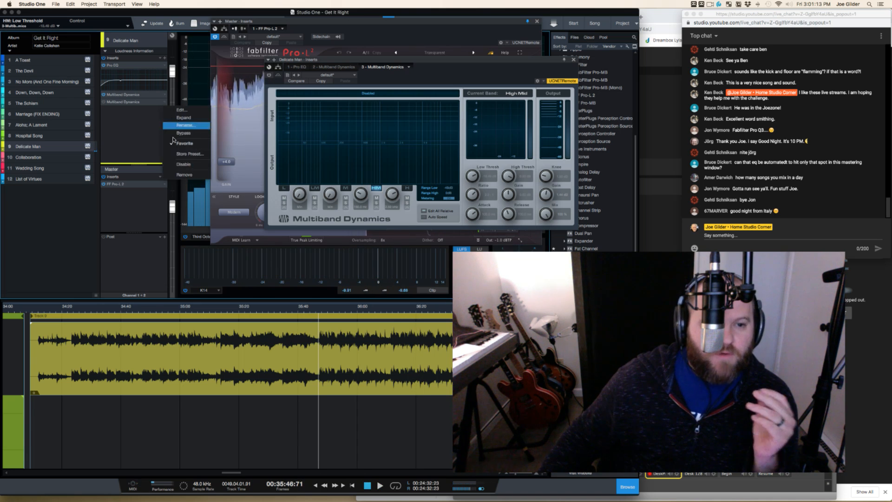
pyautogui.click(182, 175)
# Play Delicate Man from about 36:26 through to the end of the song and stop
pyautogui.press('space')
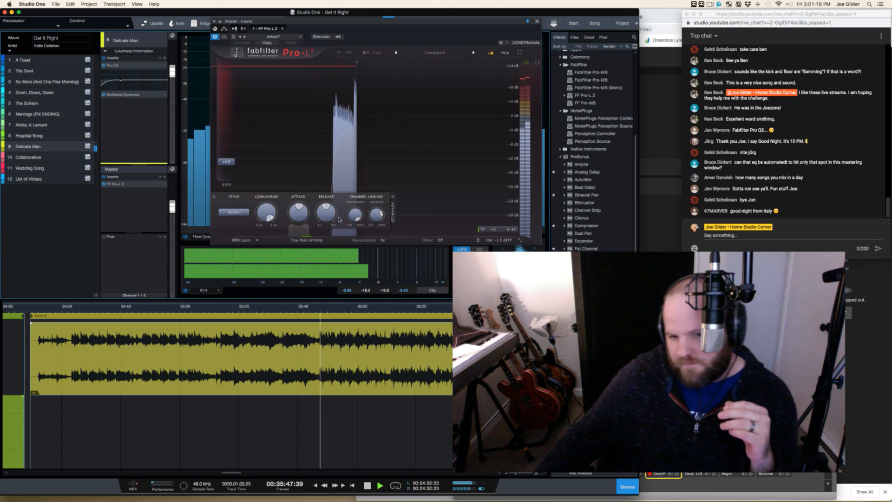
pyautogui.click(435, 310)
pyautogui.scroll(-3, 452, 362)
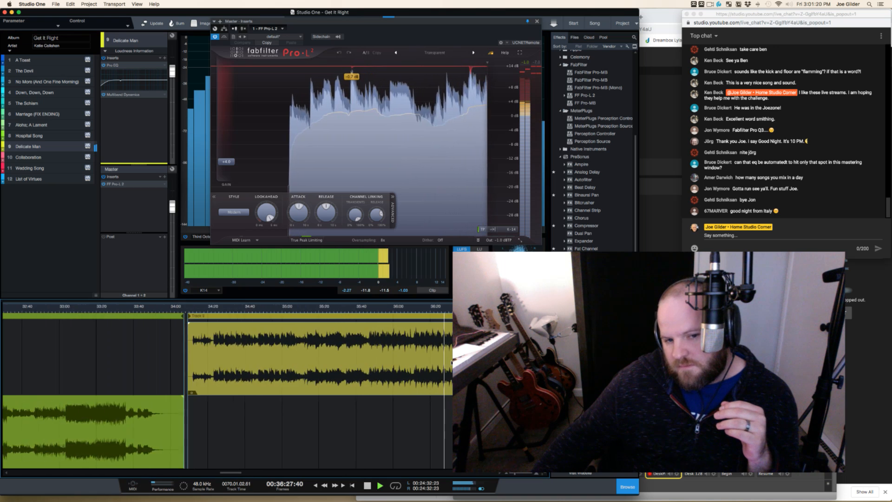
pyautogui.scroll(-2, 452, 362)
pyautogui.scroll(-1, 452, 363)
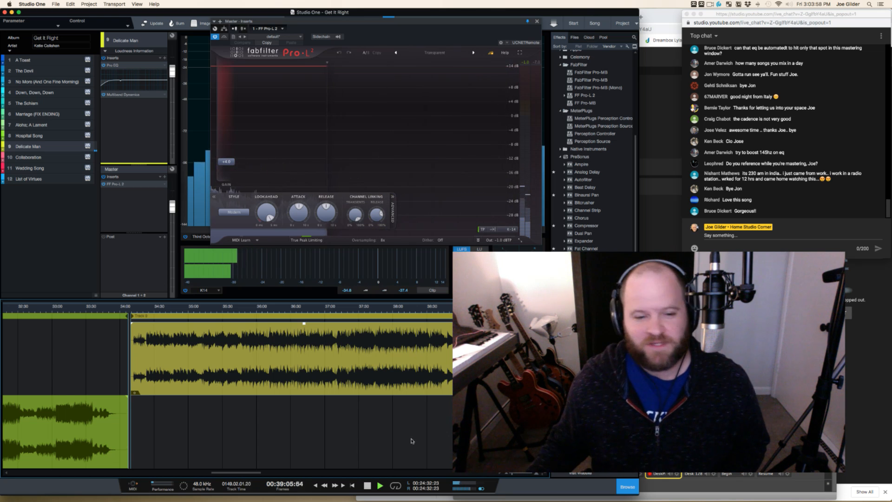
pyautogui.press('space')
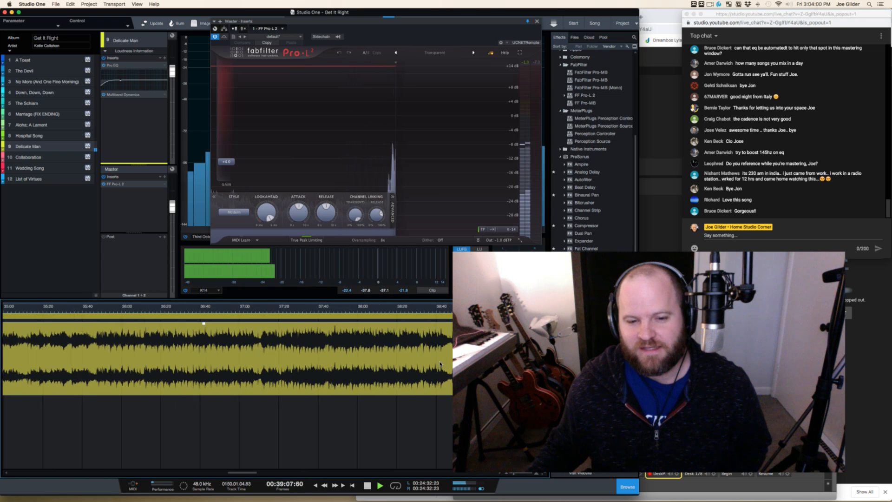
# Trim the silent tail of the Delicate Man event to about 39:08, just past the last sound, and audition the cut
pyautogui.hscroll(10, 228, 358)
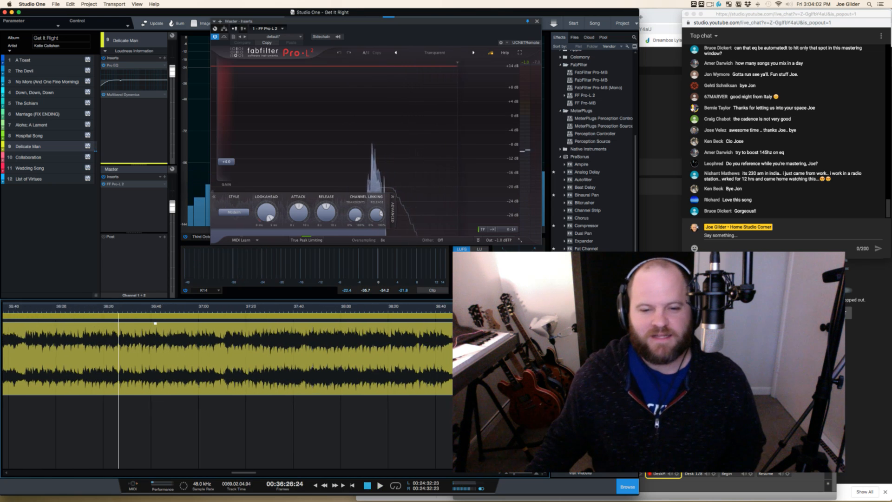
pyautogui.scroll(3, 228, 357)
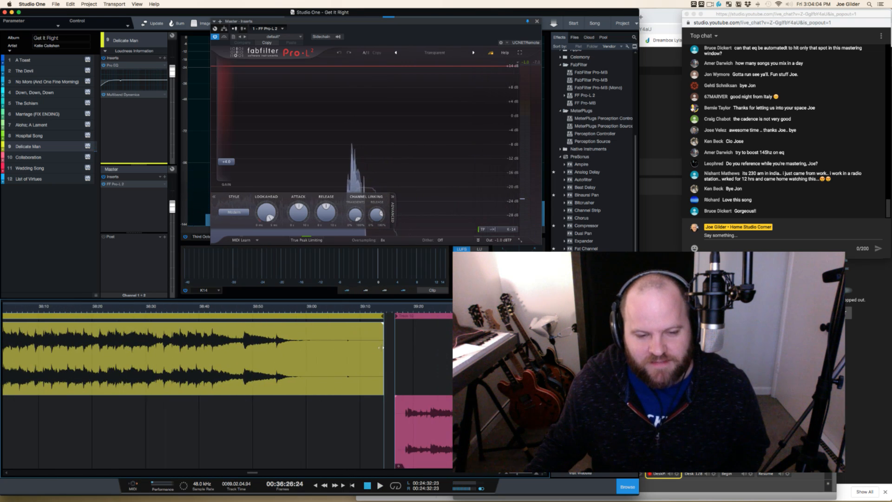
pyautogui.scroll(3, 381, 347)
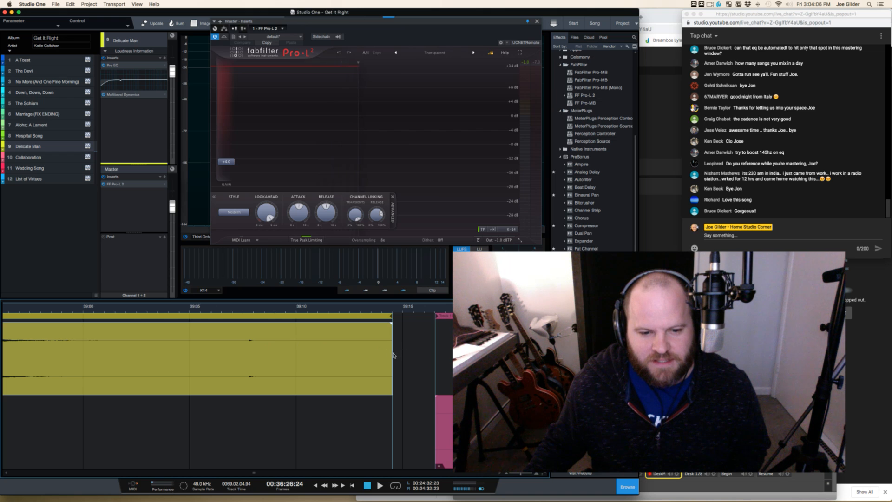
pyautogui.moveTo(390, 356); pyautogui.dragTo(269, 356)
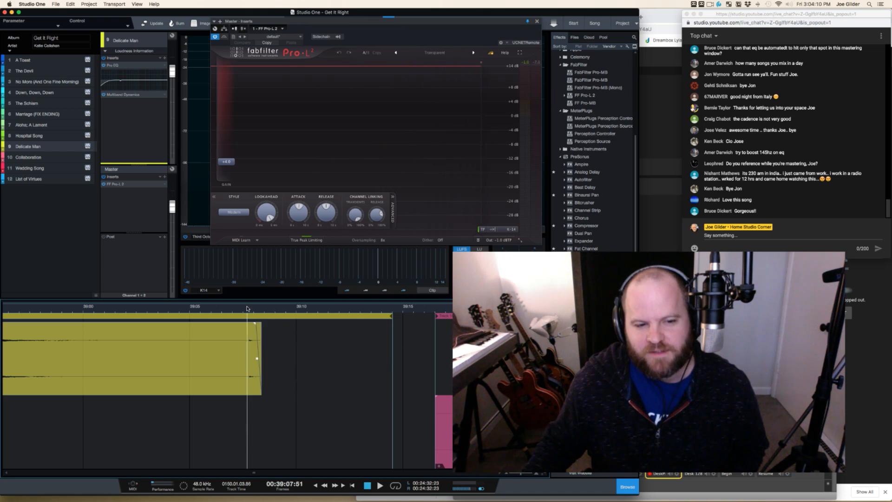
pyautogui.press('space')
pyautogui.press('space')
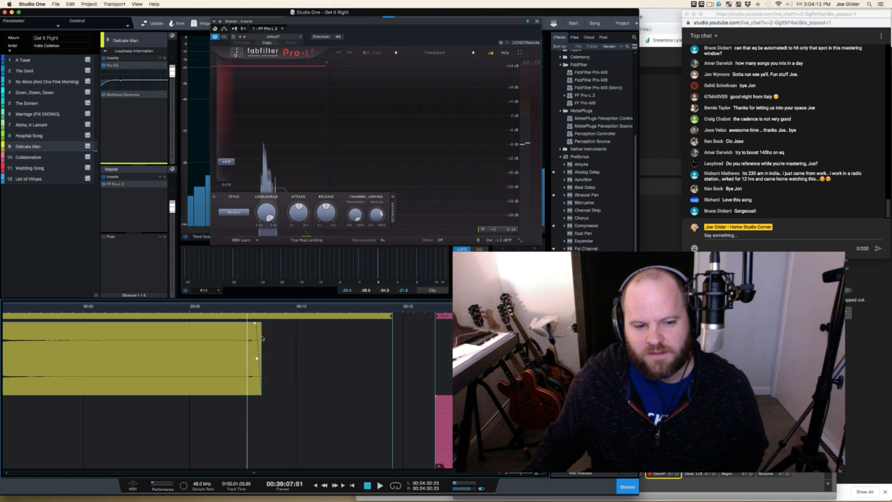
pyautogui.moveTo(261, 338); pyautogui.dragTo(256, 338)
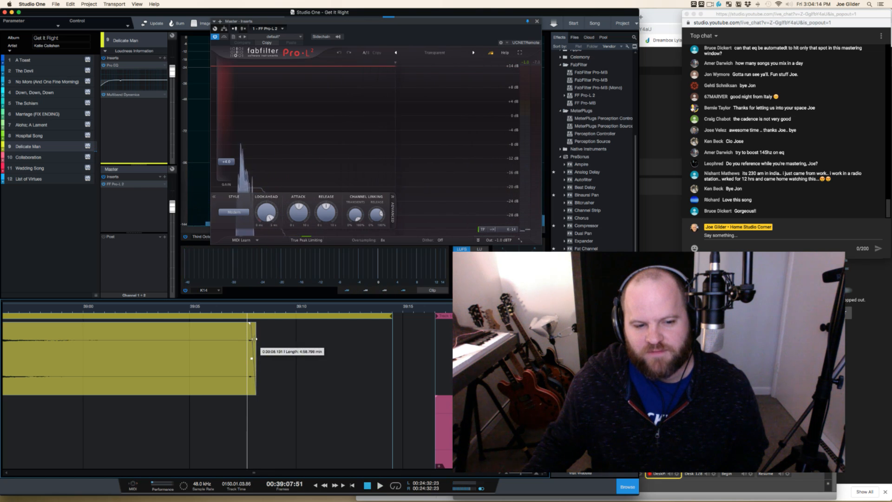
pyautogui.press('space')
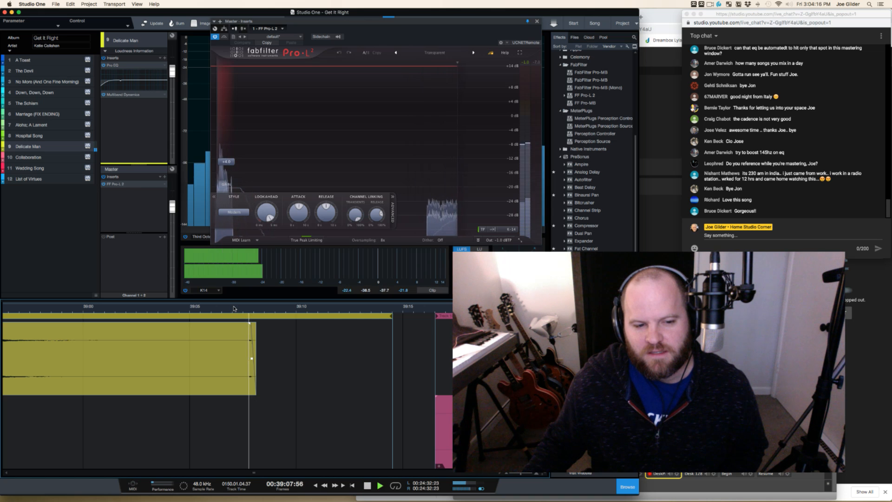
# Lengthen the short fade-out at the end of Delicate Man and play it from about 39:07
pyautogui.moveTo(250, 325); pyautogui.dragTo(244, 324)
pyautogui.click(238, 308)
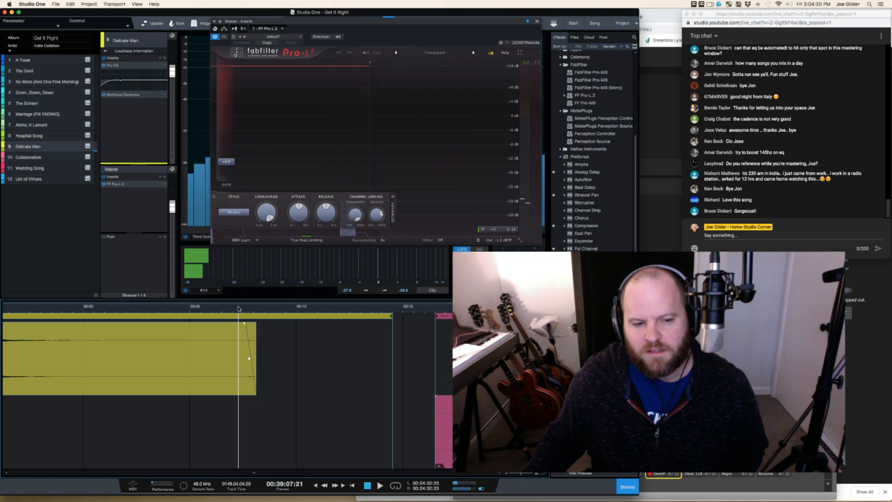
pyautogui.press('space')
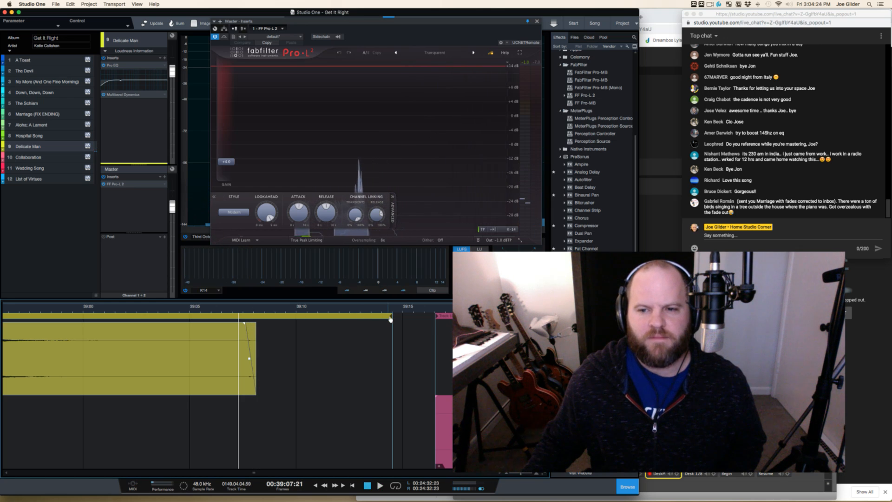
# Move Delicate Man's track end to the trimmed audio at about 39:08, shifting the Collaboration event along with its track start
pyautogui.moveTo(390, 318); pyautogui.dragTo(259, 318)
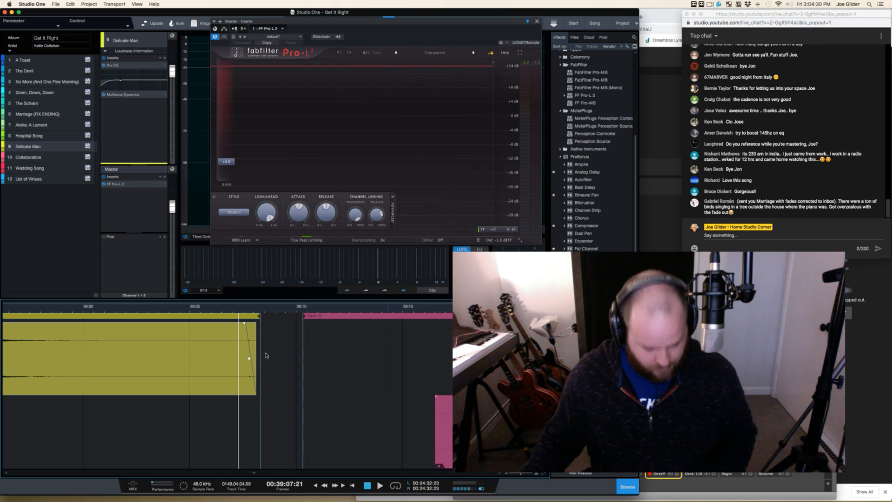
pyautogui.press('super+z')
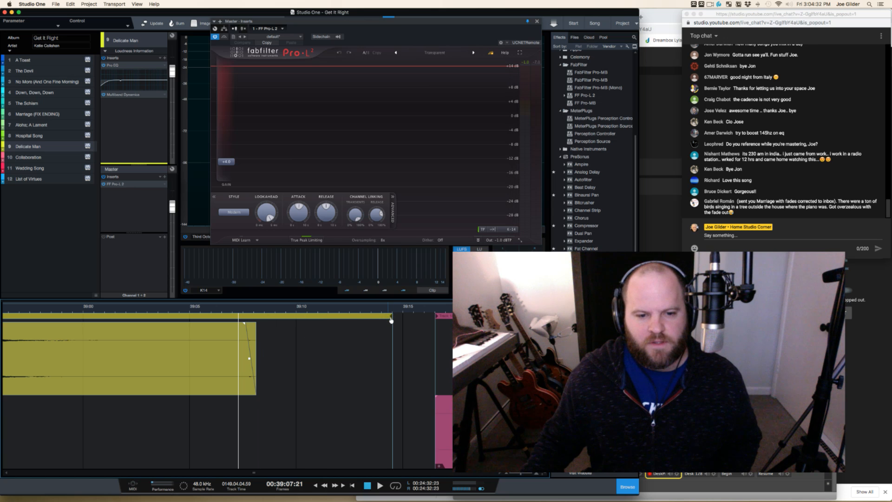
pyautogui.moveTo(292, 323); pyautogui.dragTo(256, 324)
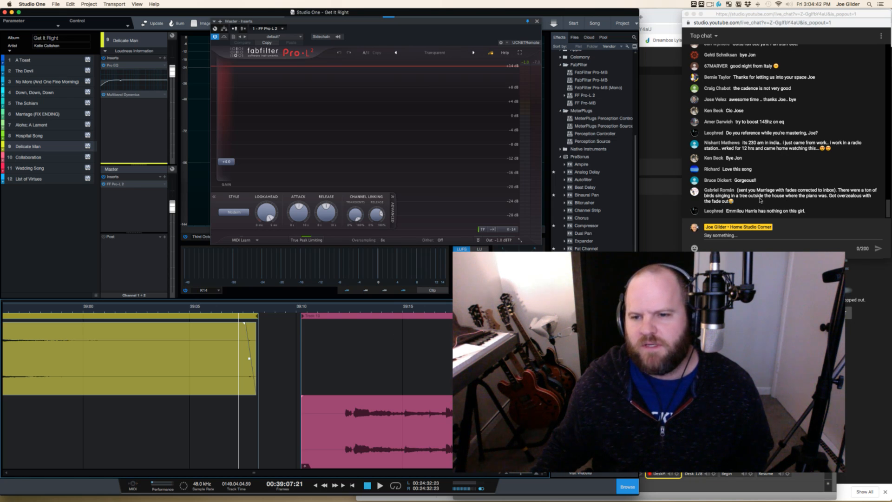
# Switch to the YouTube live chat window in Chrome and read the message about the corrected Marriage fades
pyautogui.click(761, 197)
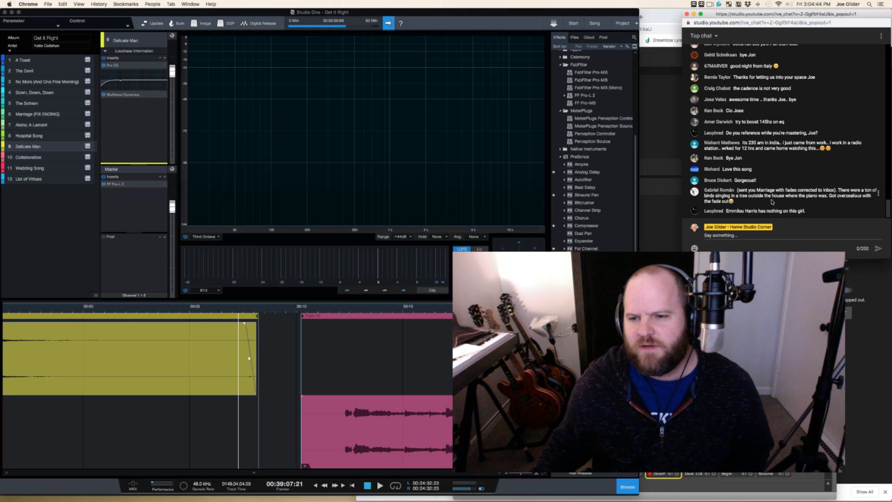
pyautogui.moveTo(777, 203); pyautogui.dragTo(775, 193)
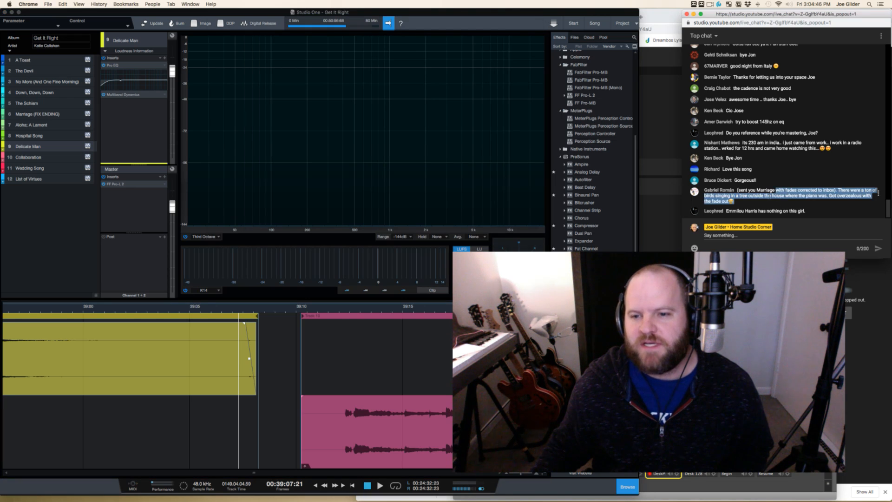
pyautogui.click(772, 202)
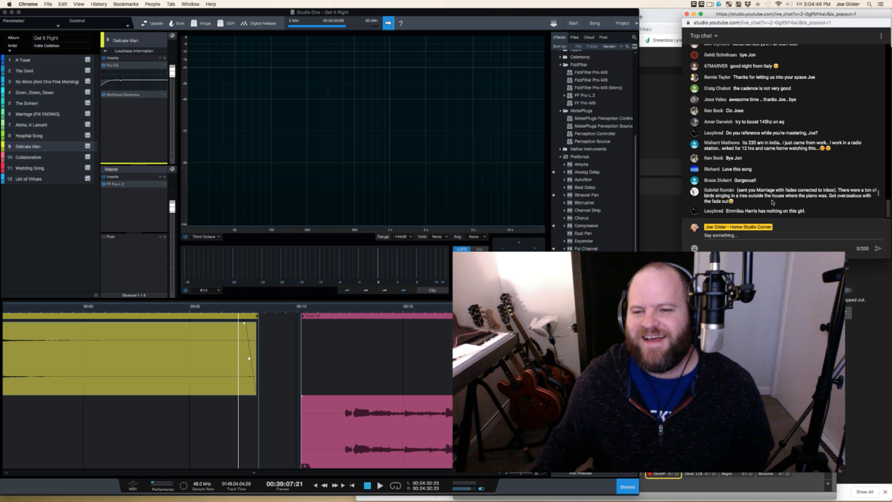
# Play the opening of Collaboration from about 39:10 and compare it with Delicate Man's ending from about 38:40
pyautogui.hscroll(1, 434, 337)
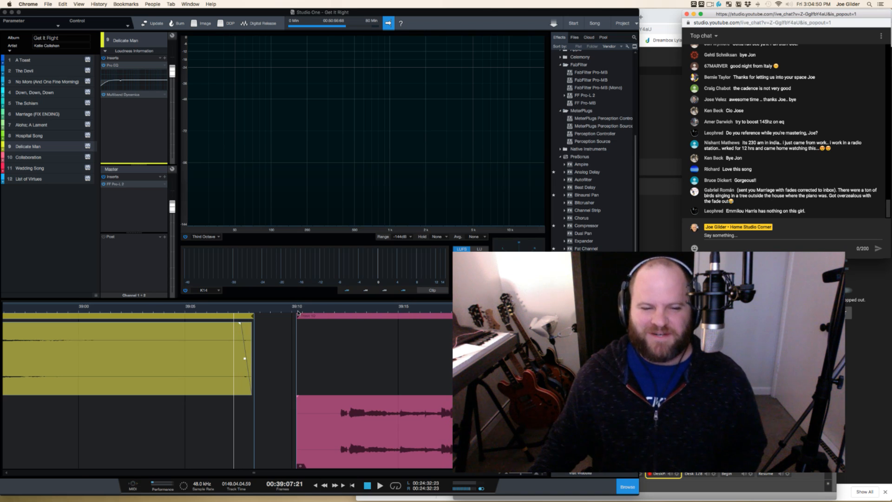
pyautogui.click(294, 312)
pyautogui.press('space')
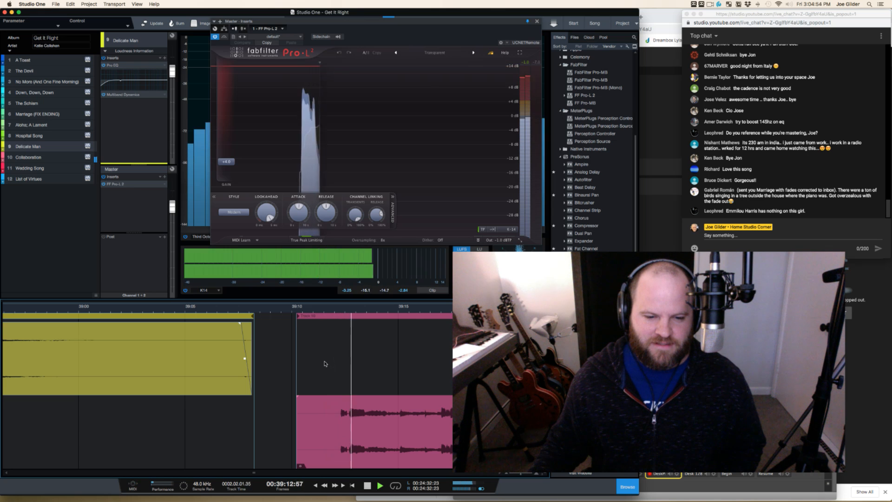
pyautogui.press('w')
pyautogui.press('w')
pyautogui.press('w')
pyautogui.press('w')
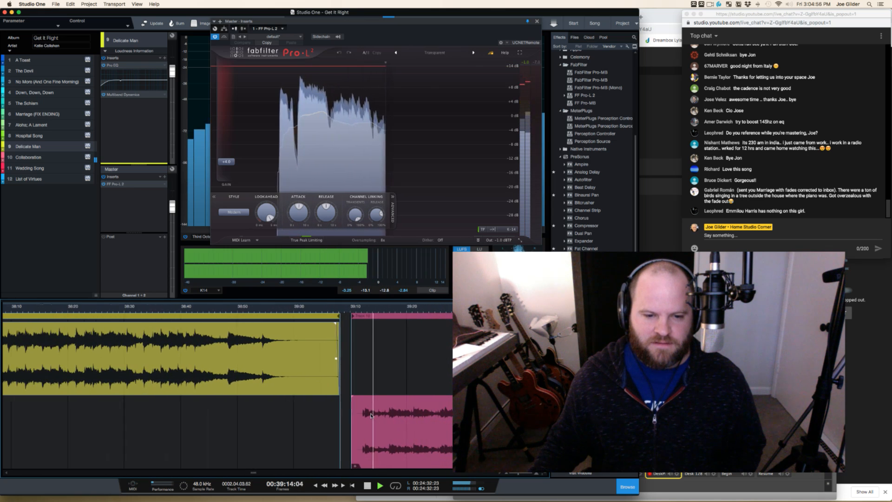
pyautogui.click(183, 307)
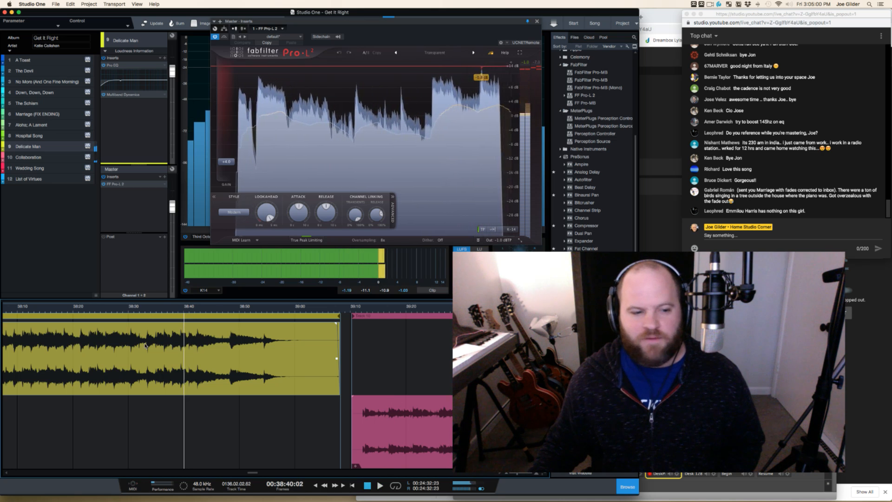
pyautogui.press('space')
# Copy the Fat Channel from Hospital Song to Delicate Man's inserts and reset its LF gain to 0.00 dB
pyautogui.click(55, 135)
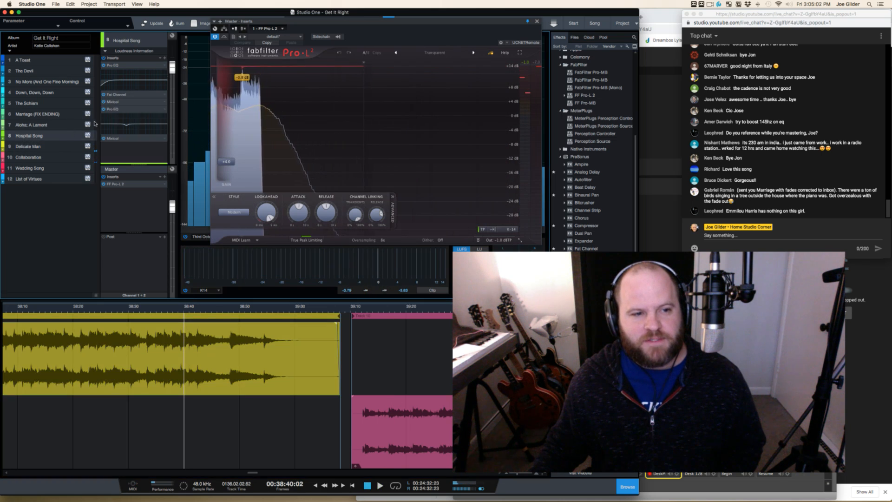
pyautogui.moveTo(120, 95); pyautogui.dragTo(34, 146)
pyautogui.click(45, 147)
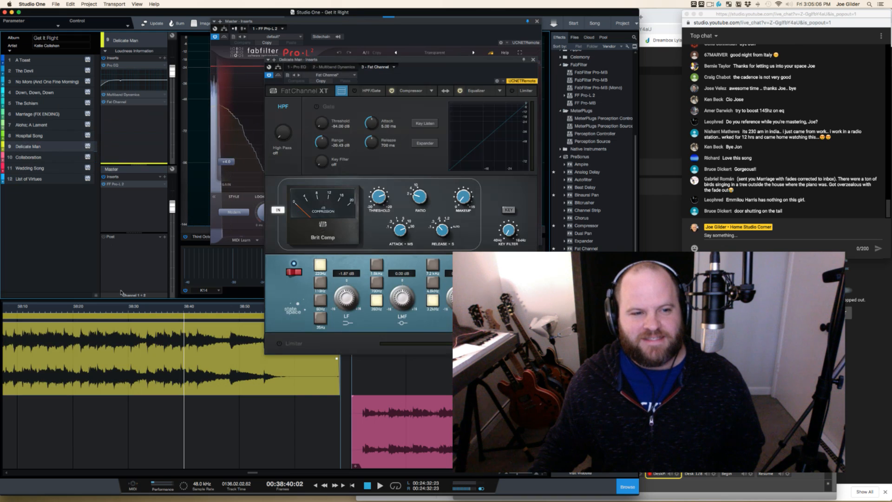
pyautogui.doubleClick(347, 299)
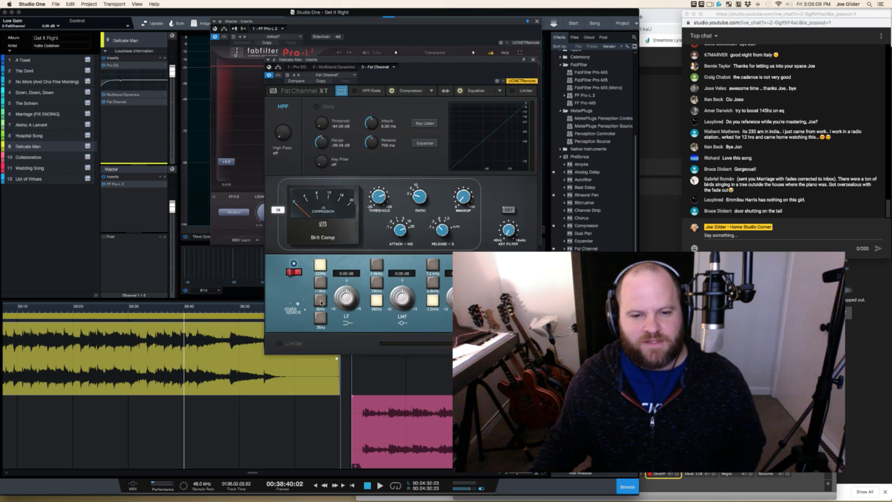
# Play Delicate Man from about 38:19 with the Fat Channel active and close the Pro-L 2 window
pyautogui.click(68, 310)
pyautogui.press('space')
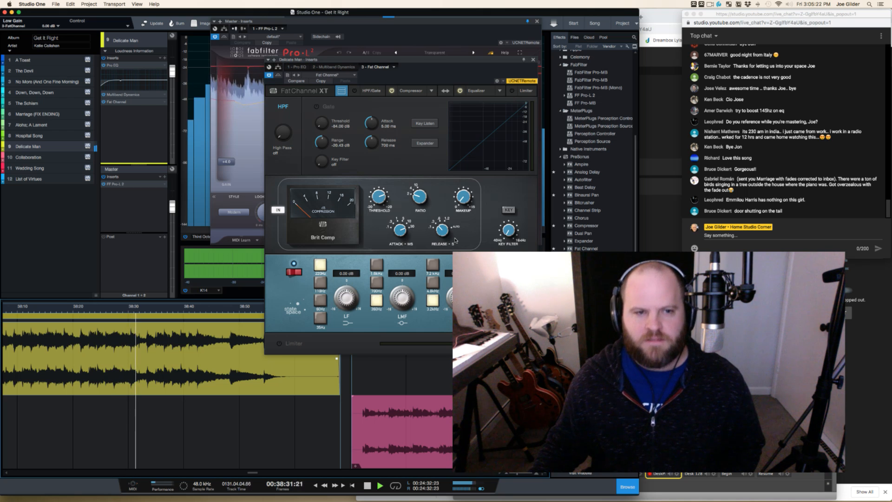
pyautogui.click(538, 21)
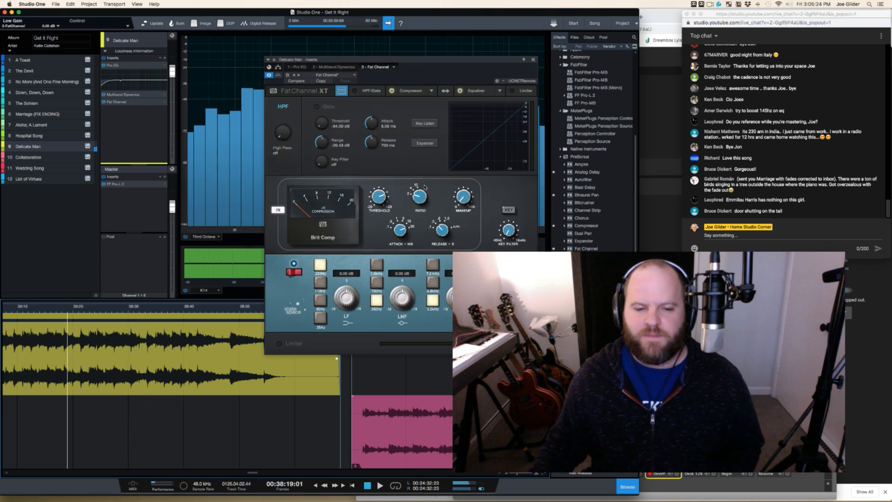
pyautogui.press('space')
# Close the Fat Channel window and select the Collaboration event on the timeline, with the whole song in view
pyautogui.press('w')
pyautogui.press('w')
pyautogui.press('w')
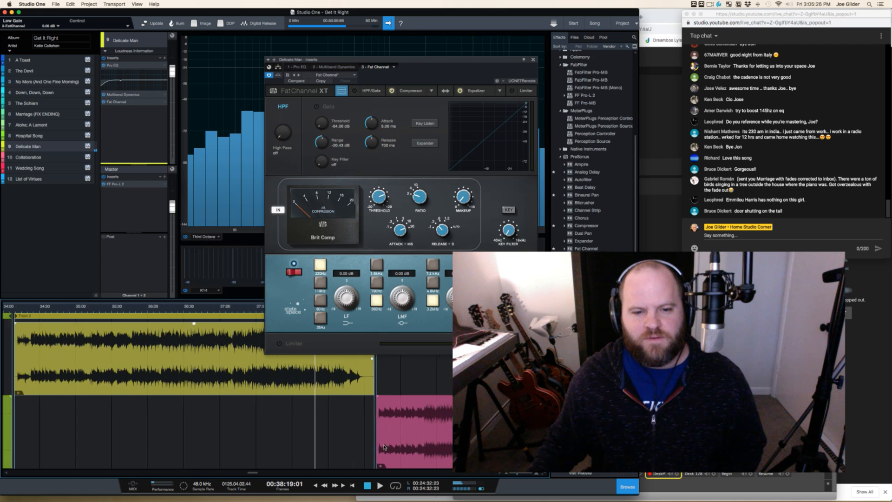
pyautogui.click(534, 59)
pyautogui.press('e')
pyautogui.press('e')
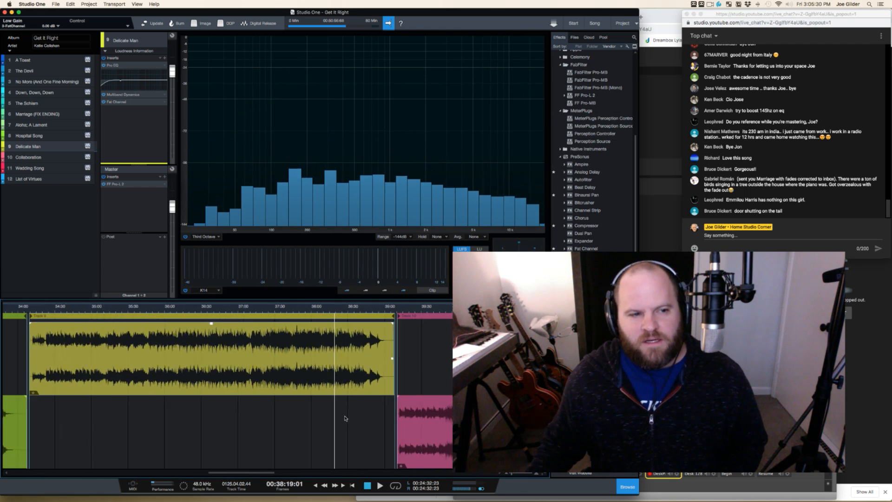
pyautogui.click(407, 434)
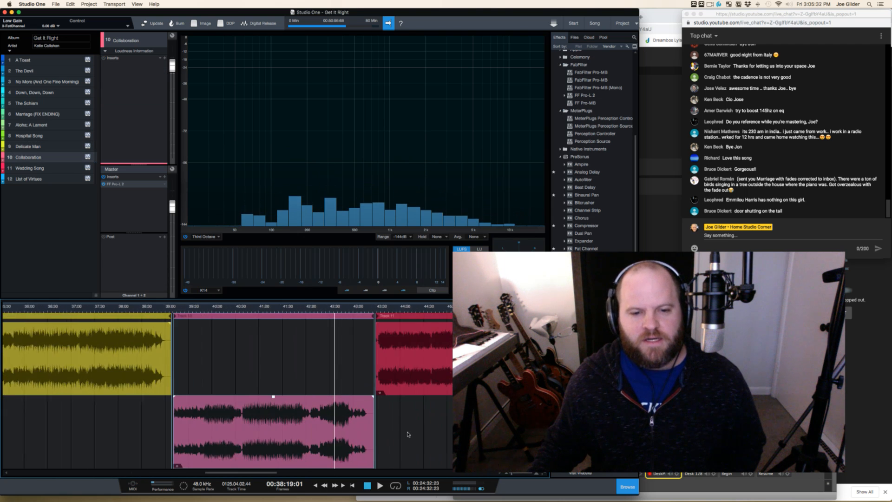
pyautogui.hscroll(2, 408, 434)
pyautogui.scroll(-2, 408, 435)
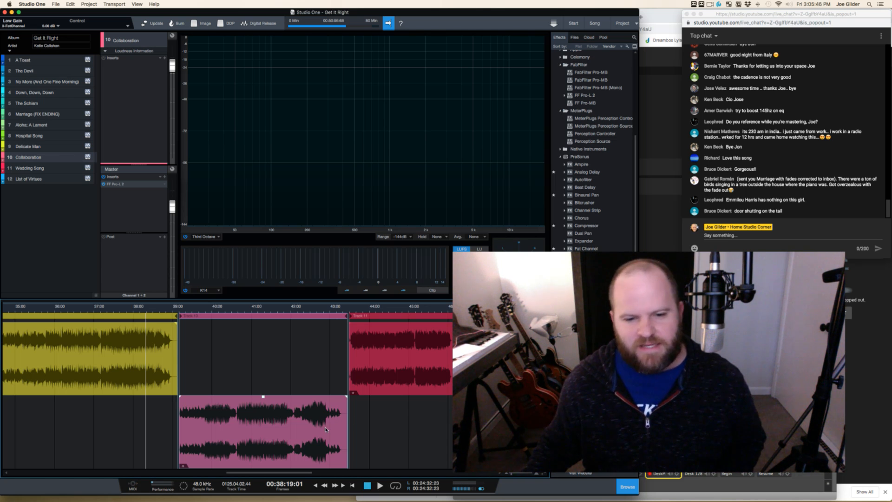
pyautogui.hscroll(10, 325, 429)
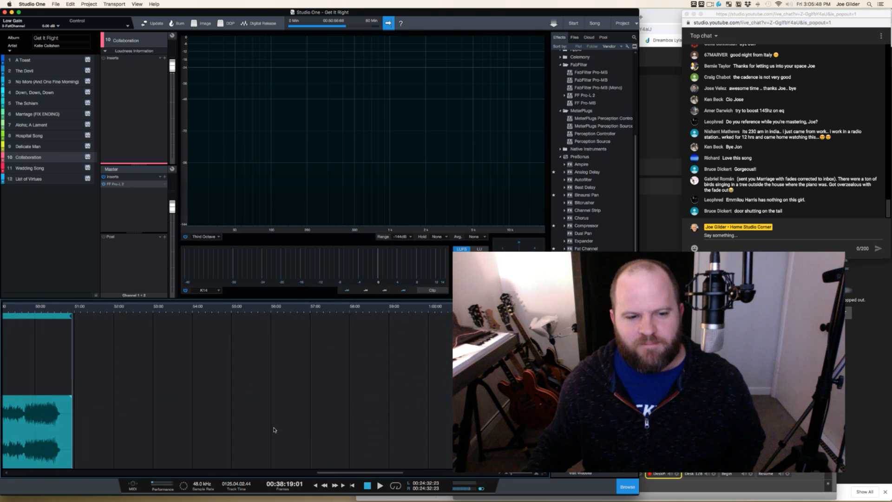
pyautogui.hscroll(-15, 274, 430)
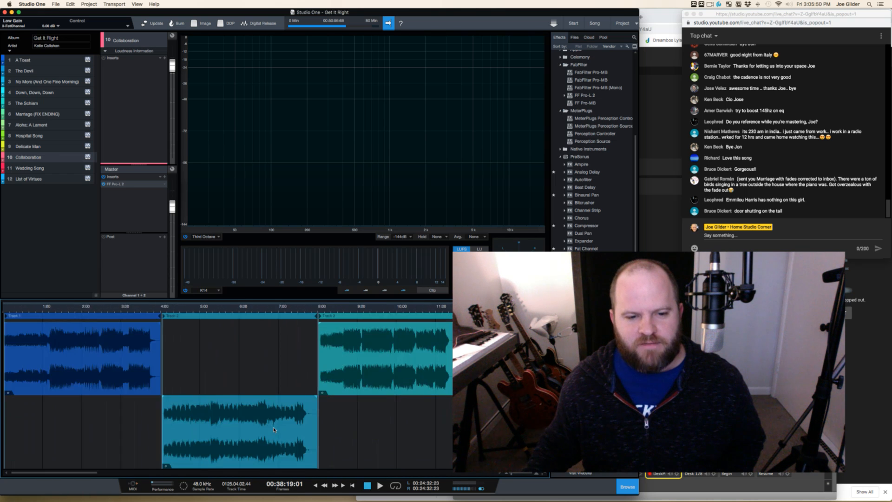
pyautogui.hscroll(3, 274, 429)
pyautogui.hscroll(1, 273, 430)
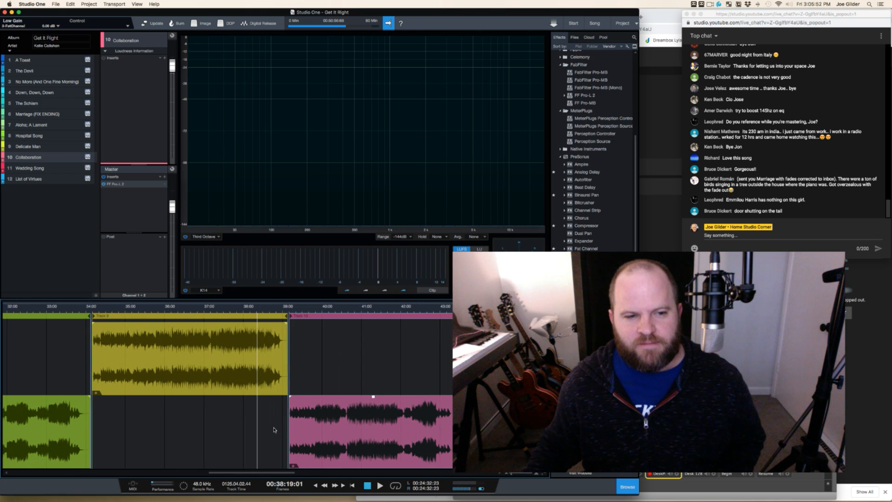
# Switch to the YouTube live chat window in Chrome, enlarge it toward the Studio One window, and cancel saving the page
pyautogui.click(764, 130)
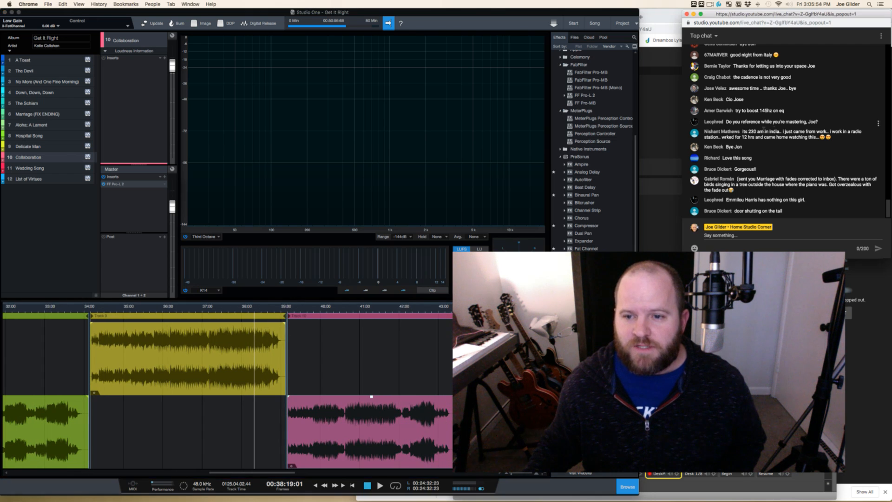
pyautogui.moveTo(682, 259); pyautogui.dragTo(641, 261)
pyautogui.press('super+s')
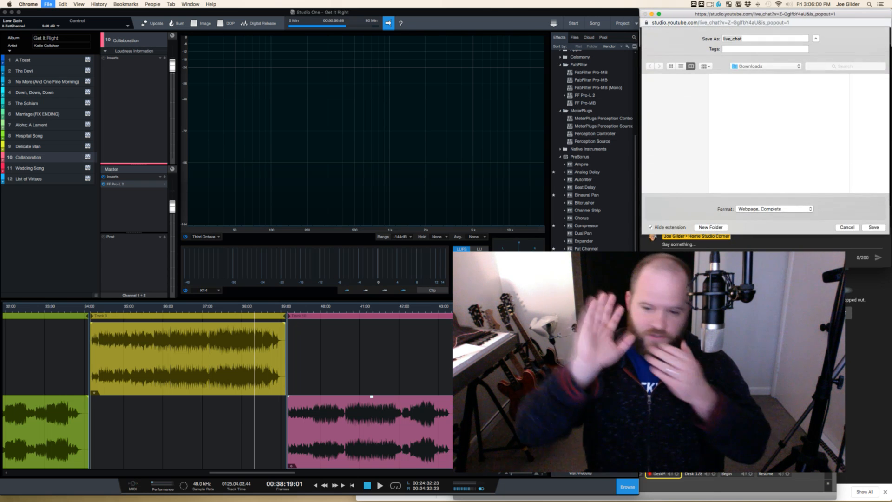
pyautogui.click(846, 227)
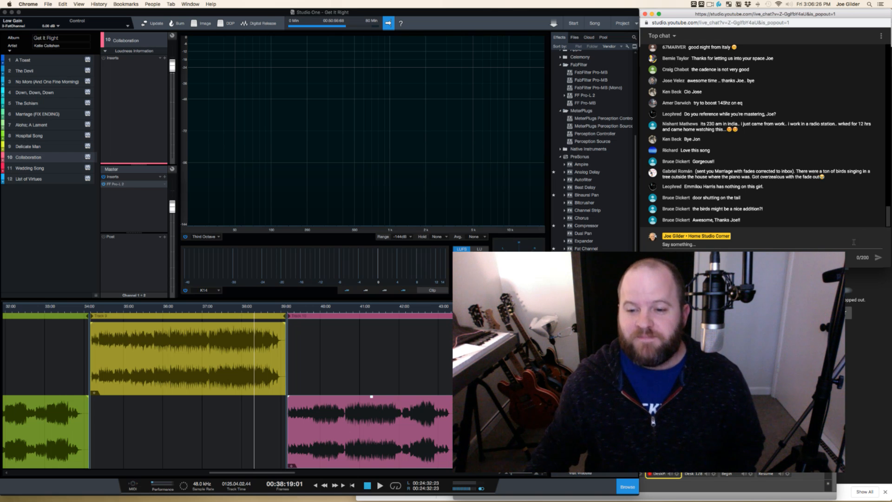
# Play Hospital Song from about 32:38 on the Studio One timeline, with Wirecast Play brought to the front
pyautogui.press('super+Tab')
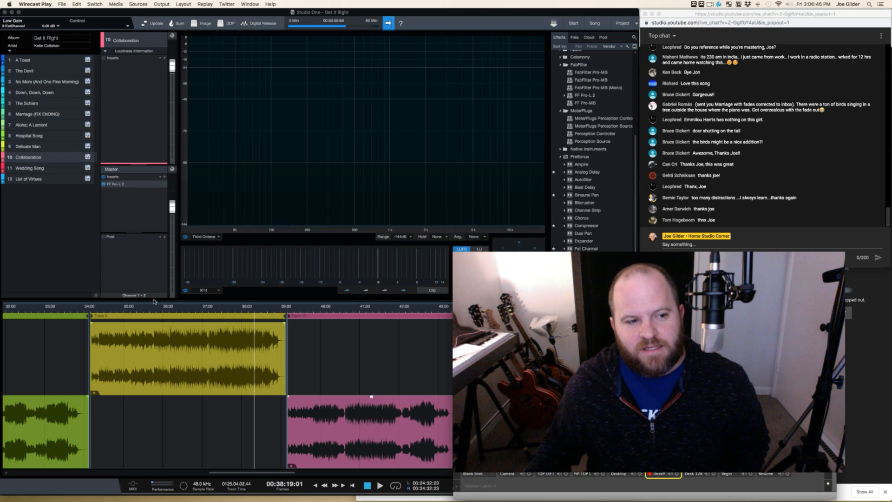
pyautogui.hscroll(-8, 167, 333)
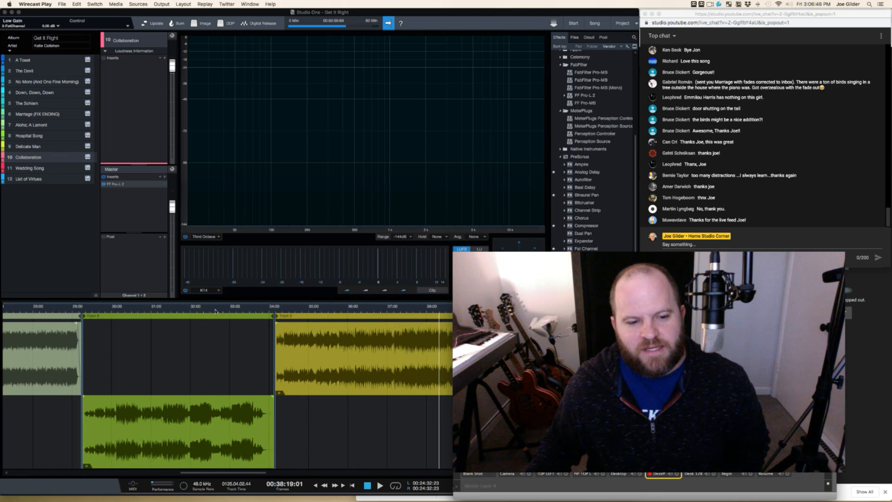
pyautogui.click(215, 311)
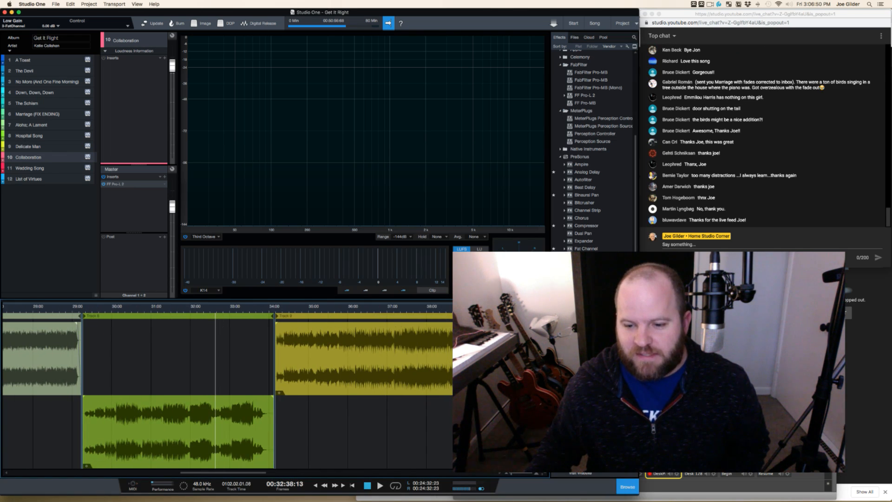
pyautogui.press('super+Tab')
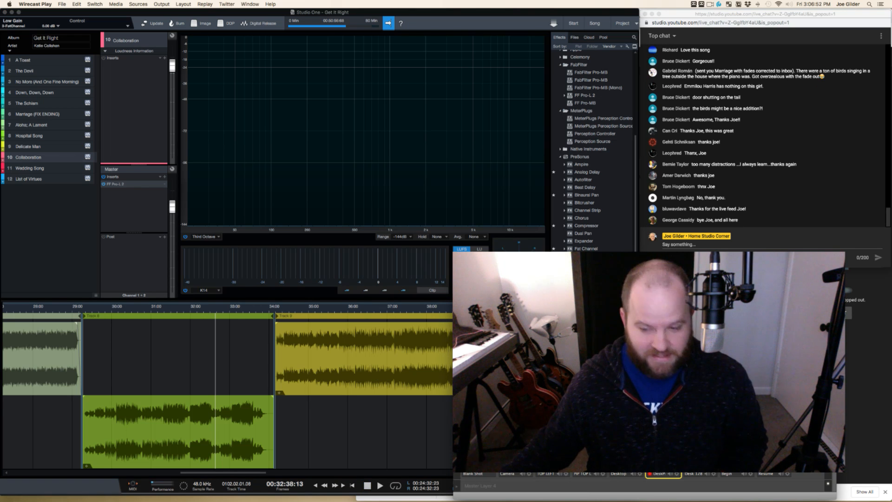
pyautogui.press('space')
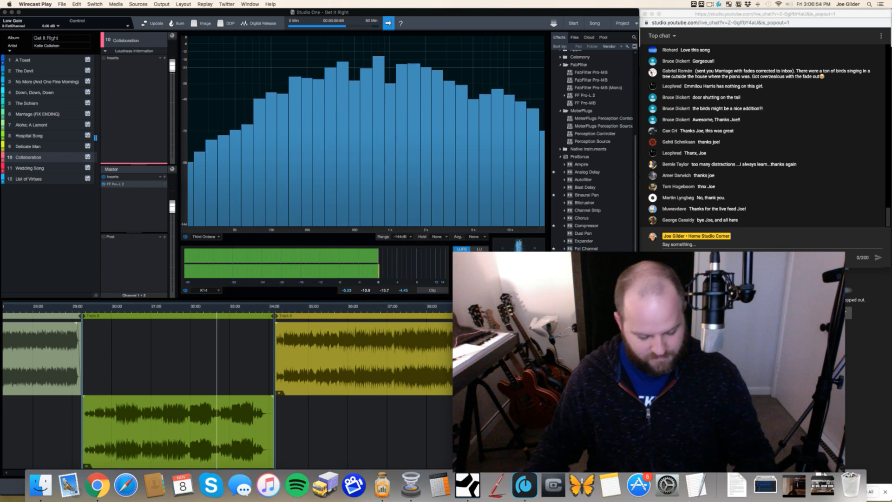